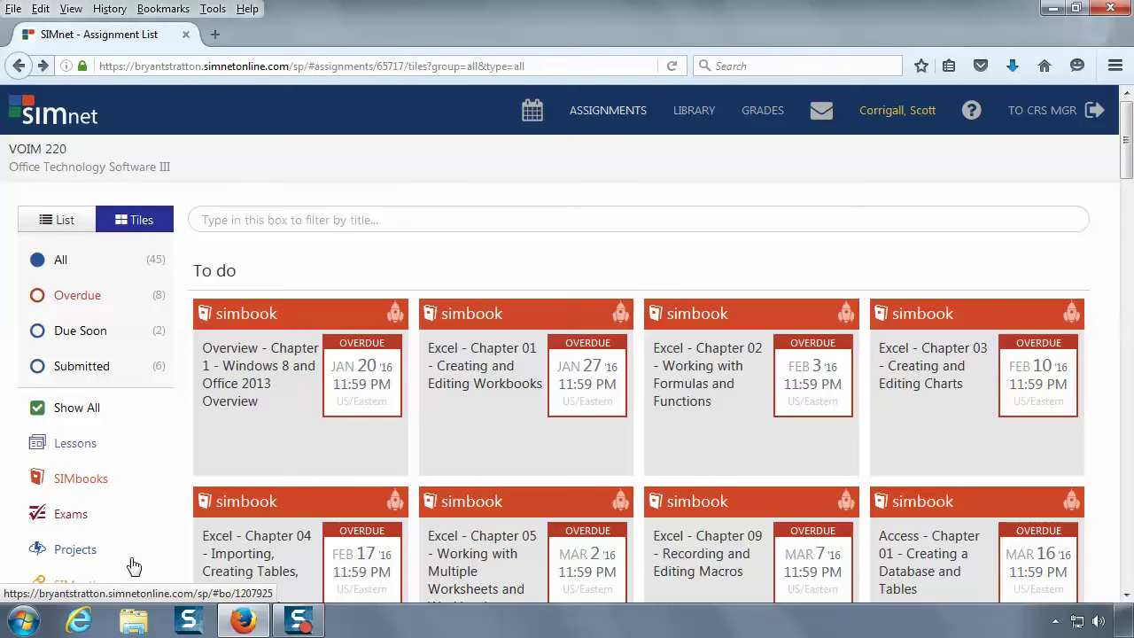
- Filter SIMnet to Projects and open the Excel 2013 Ch 4 Guided Project 4-3 assignment
left_click(75, 549)
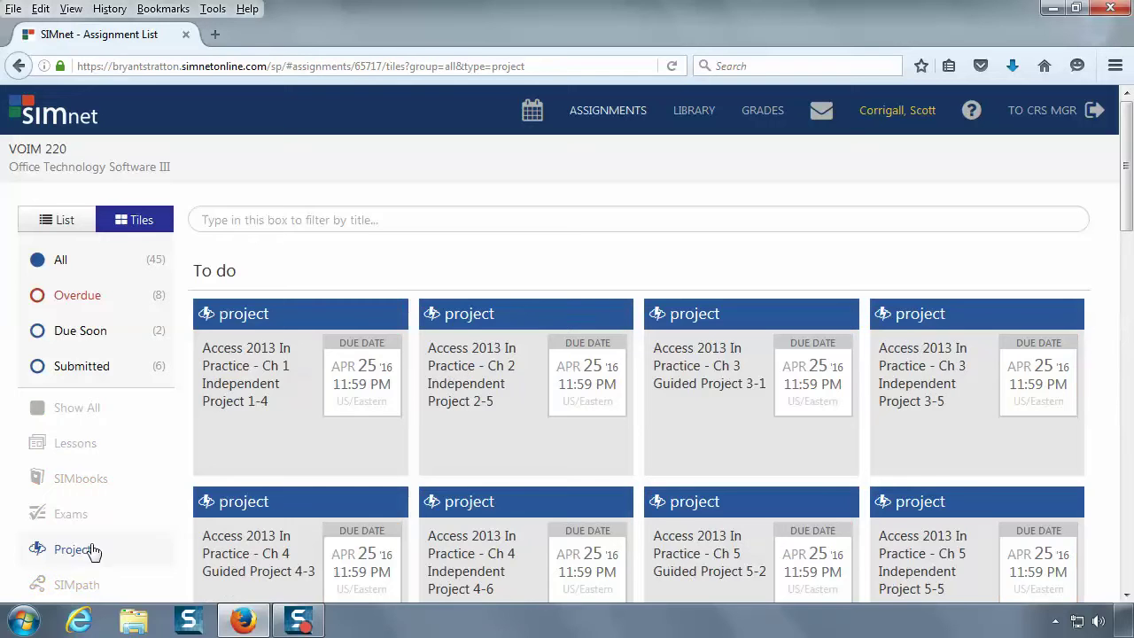
scroll(698, 505, "down", 3)
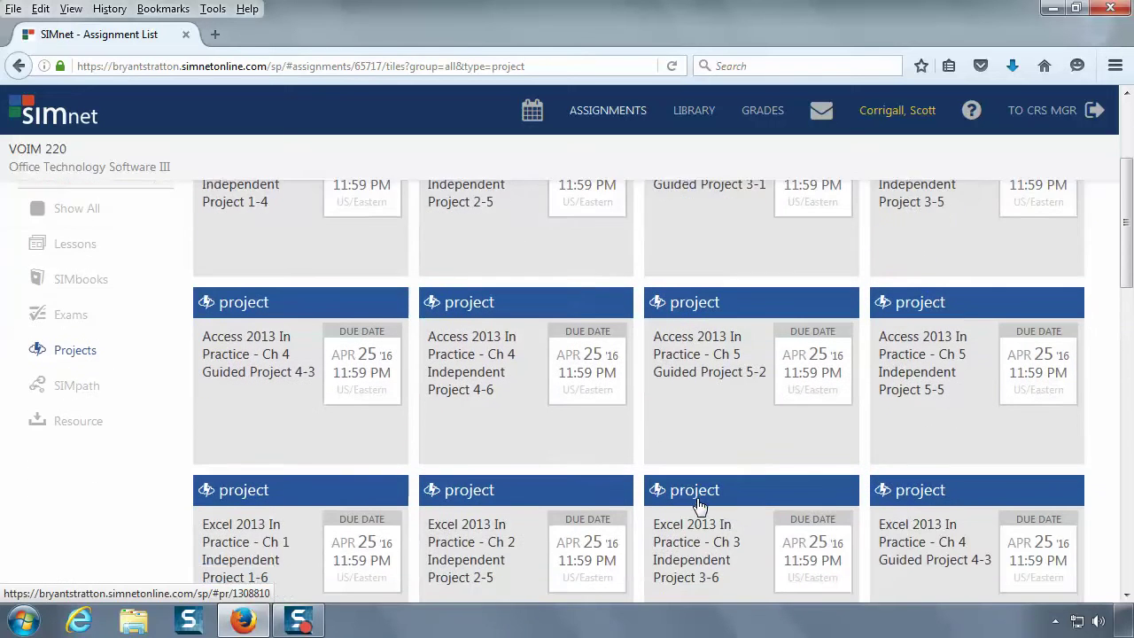
scroll(699, 506, "down", 2)
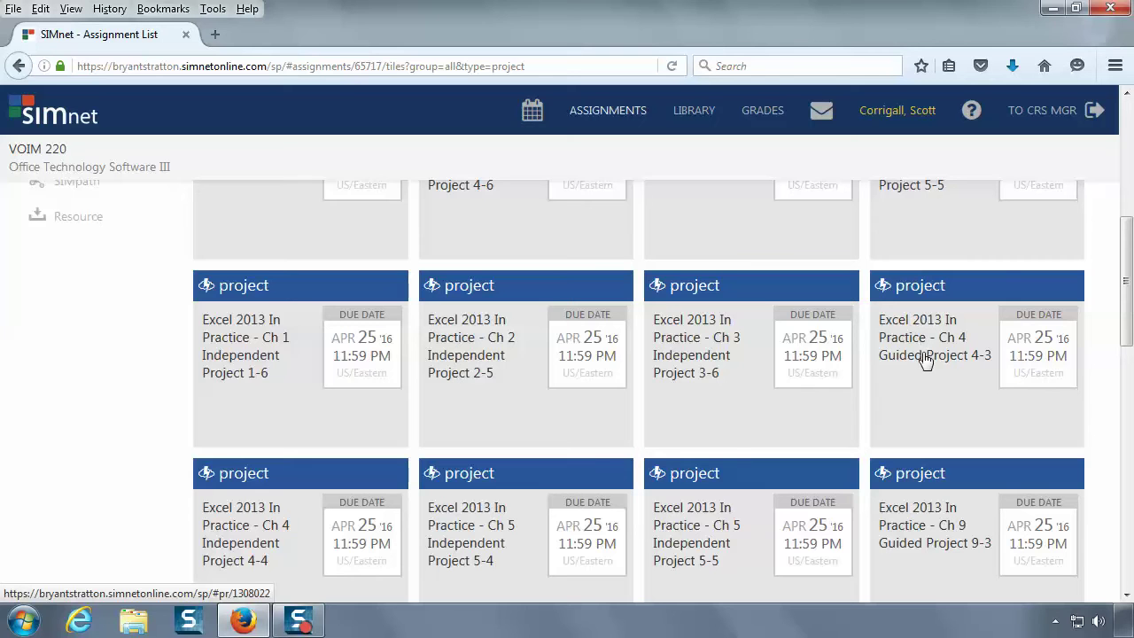
left_click(980, 367)
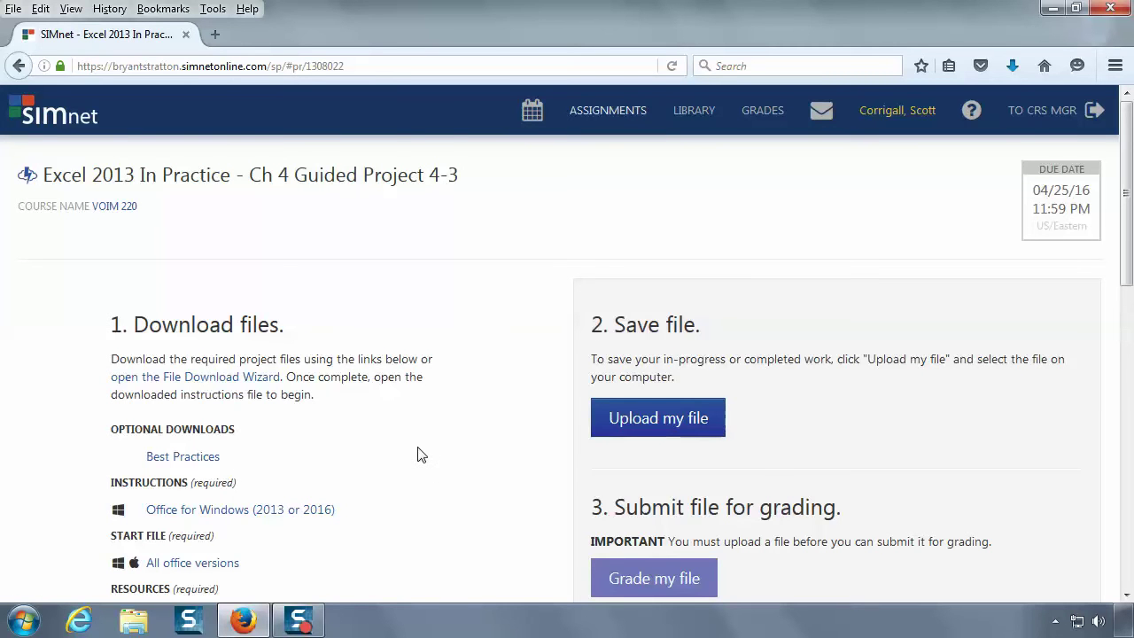
- Download the 'All office versions' resources zip and open it with Windows Explorer
scroll(419, 455, "down", 2)
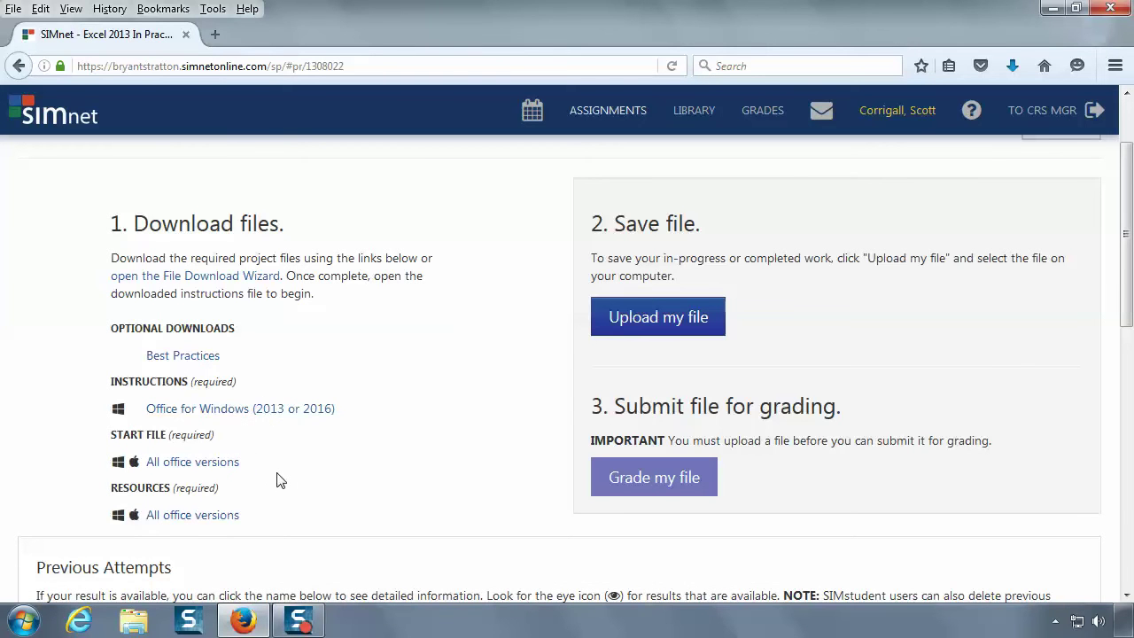
left_click(210, 519)
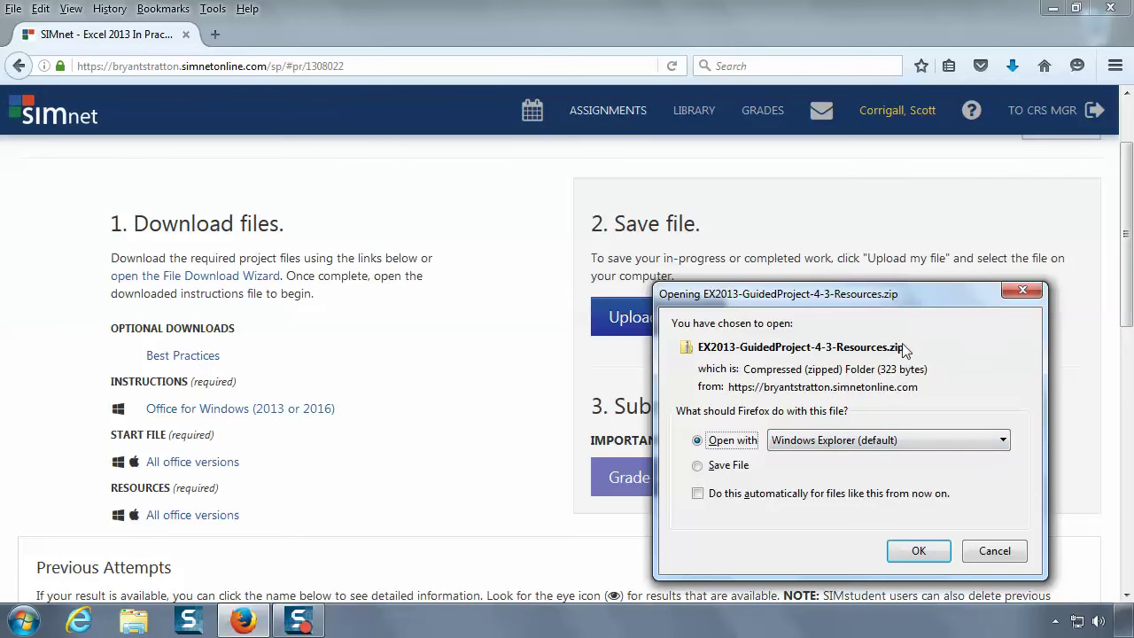
left_click(915, 552)
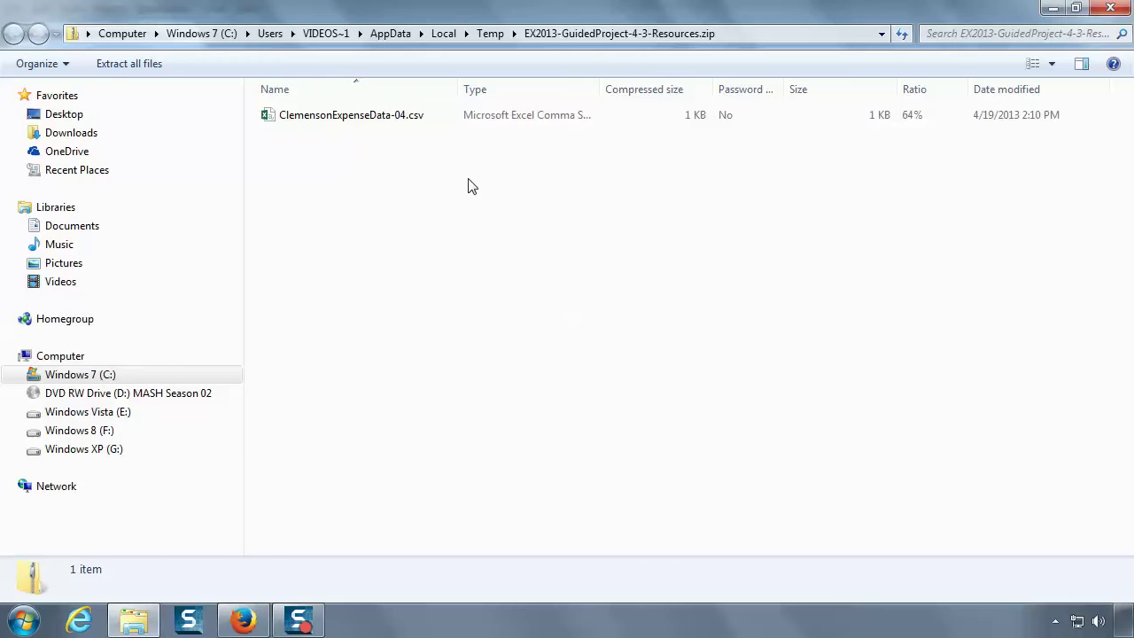
- Copy ClemensonExpenseData-04.csv from the zip into the Documents library, verify it, and close Explorer
left_click(364, 118)
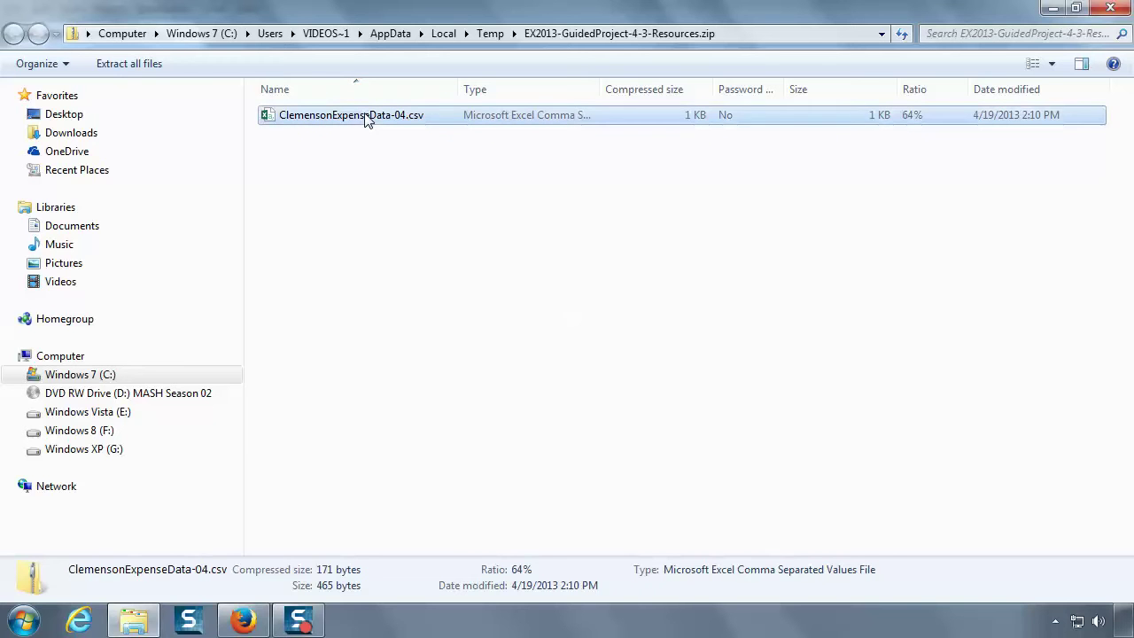
left_click_drag(362, 119, 96, 232)
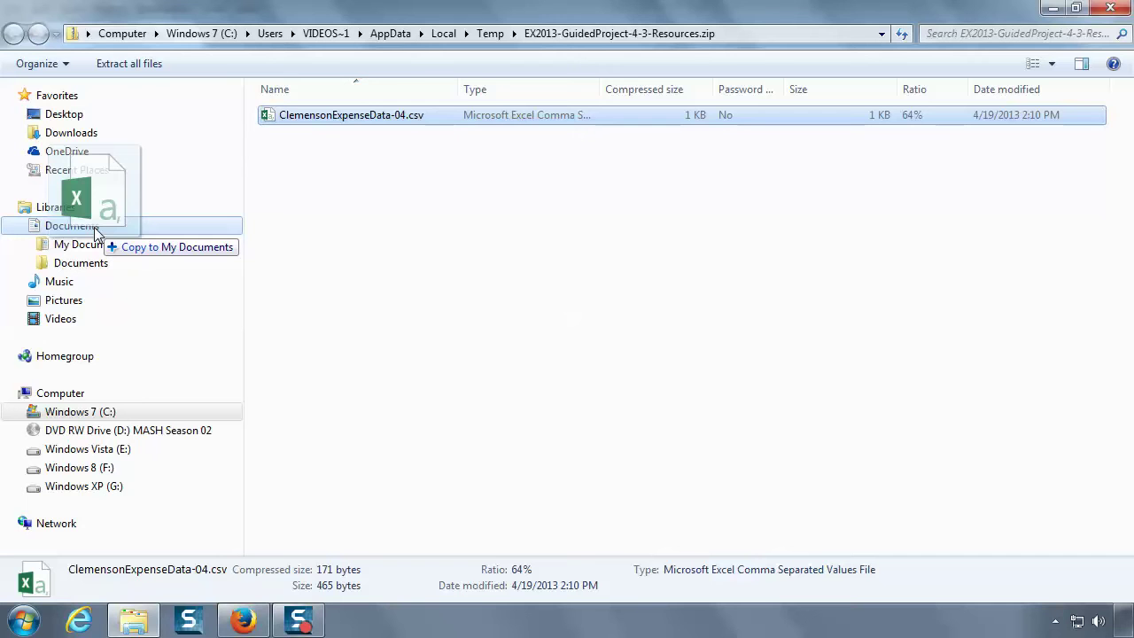
left_click_drag(95, 233, 98, 234)
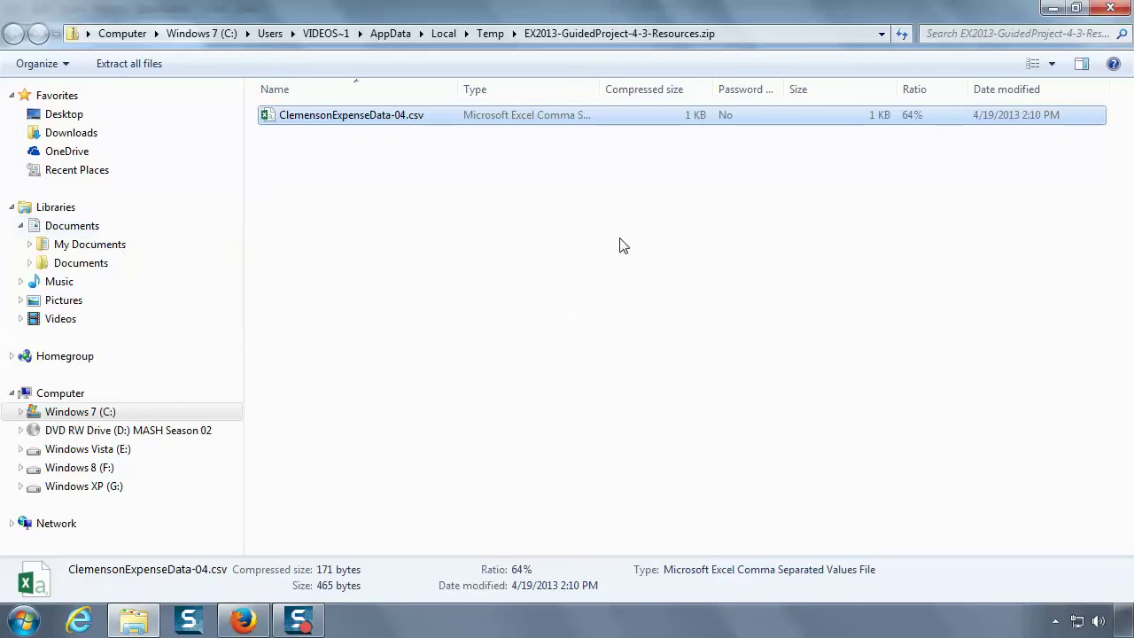
left_click(62, 226)
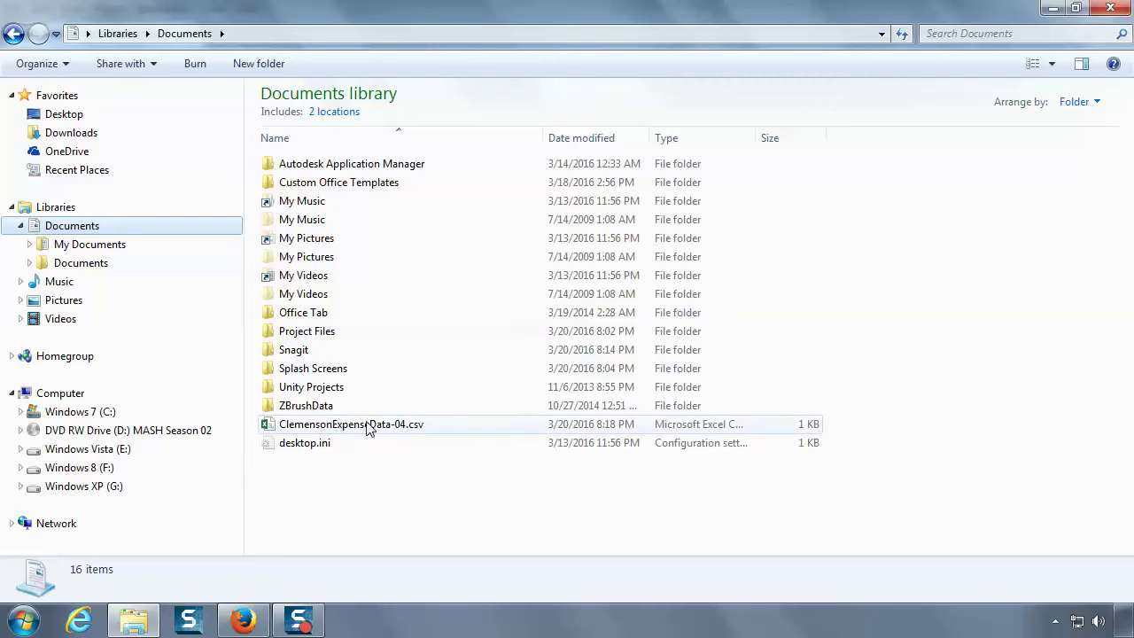
left_click(1113, 9)
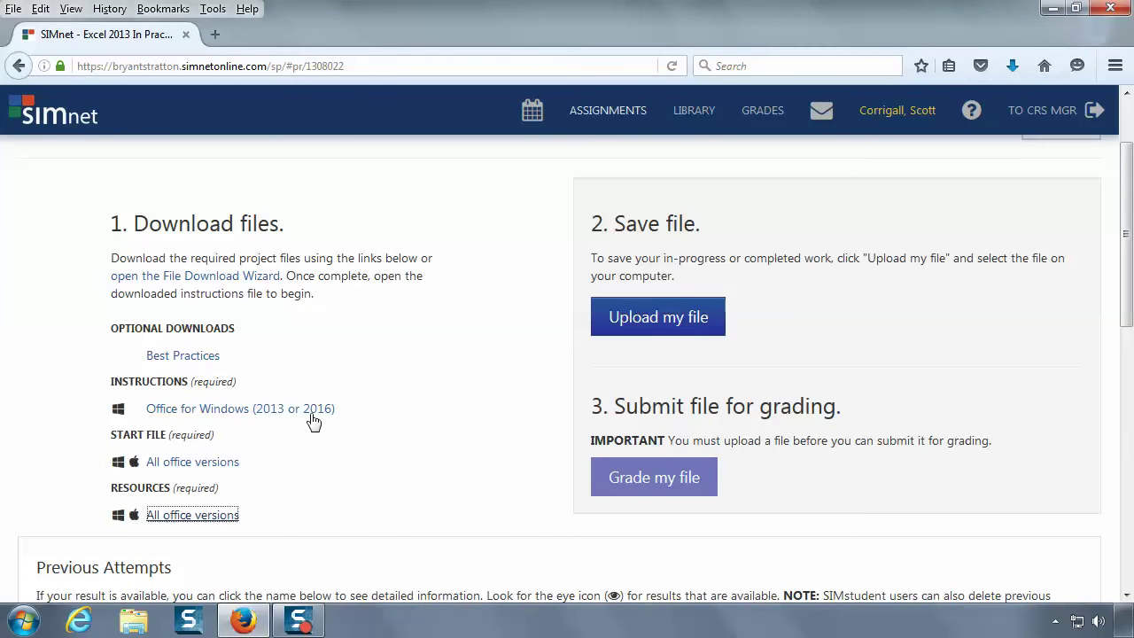
- Open the Office for Windows (2013 or 2016) instructions PDF in Acrobat Reader
left_click(316, 416)
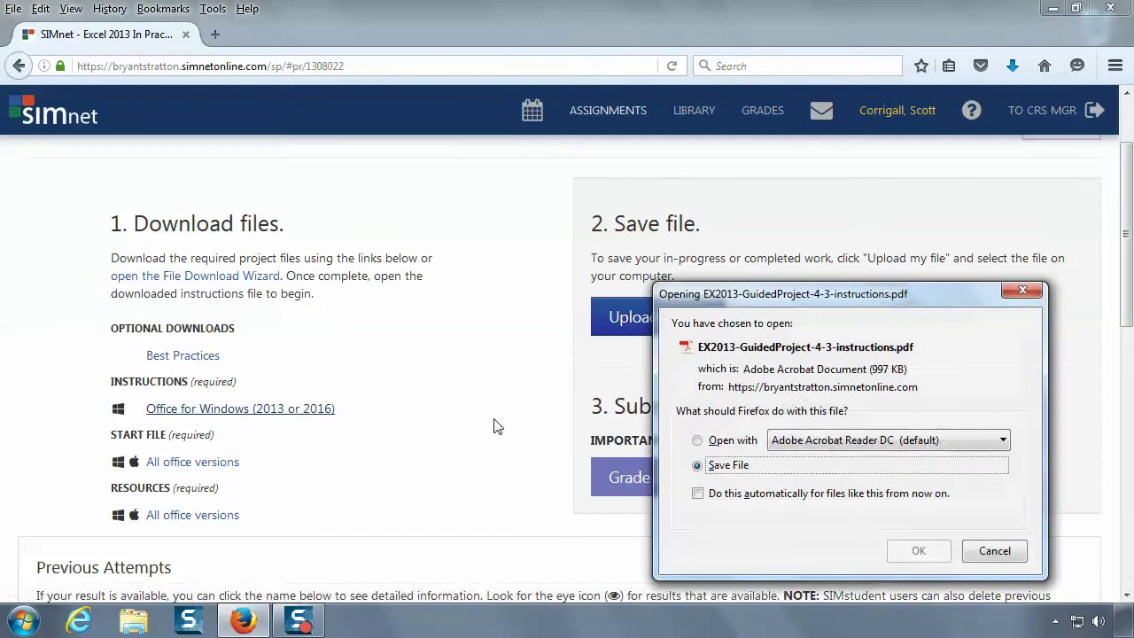
left_click(697, 440)
left_click(921, 551)
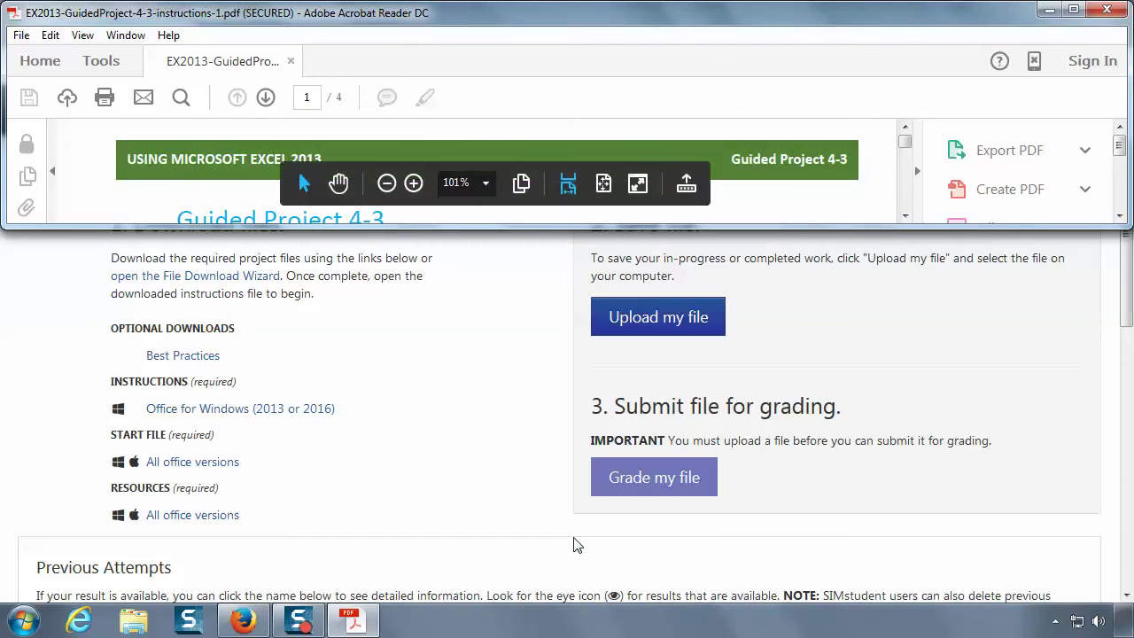
- Read the instructions in Read mode and request the ClemensonForecasts-04.xlsx start file
left_click(637, 183)
mouse_move(649, 192)
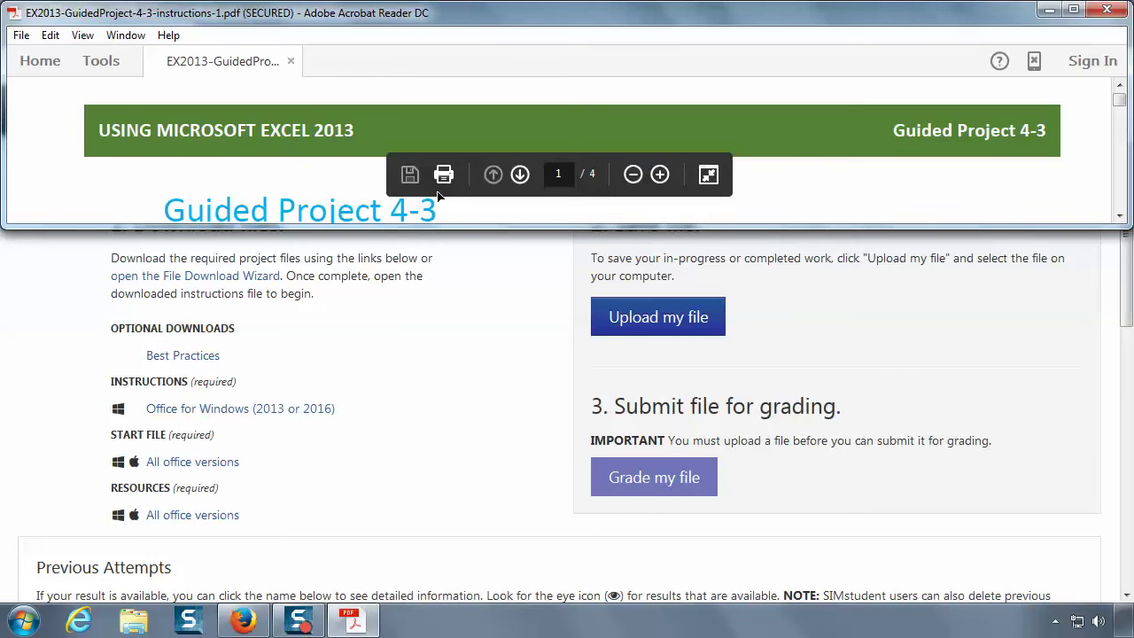
scroll(437, 196, "down", 2)
left_click_drag(543, 163, 977, 208)
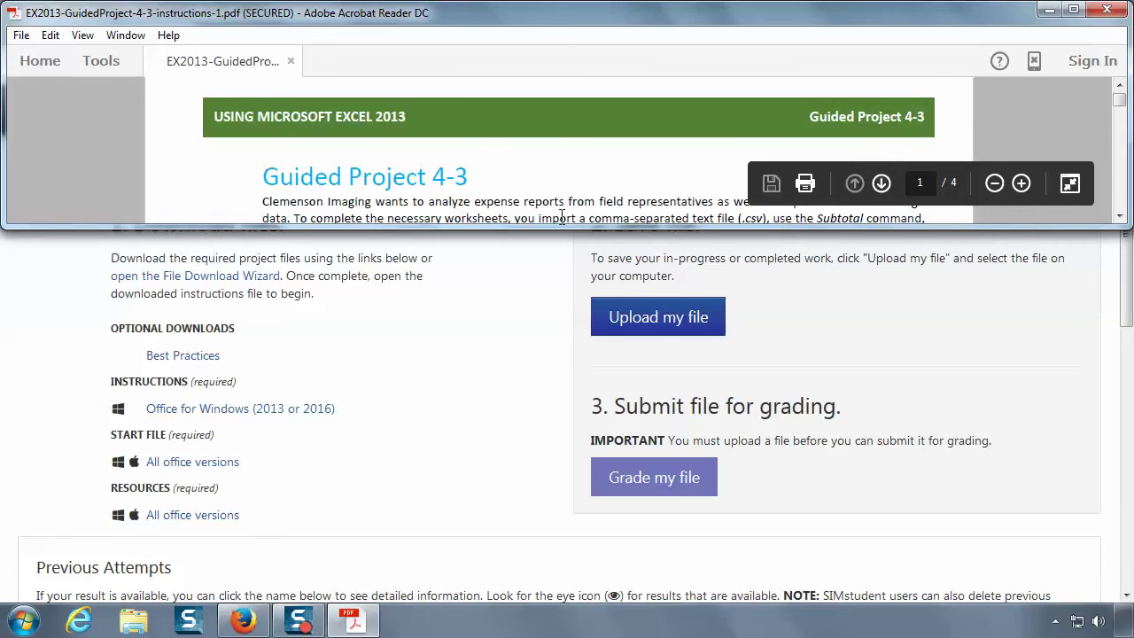
scroll(580, 188, "down", 1)
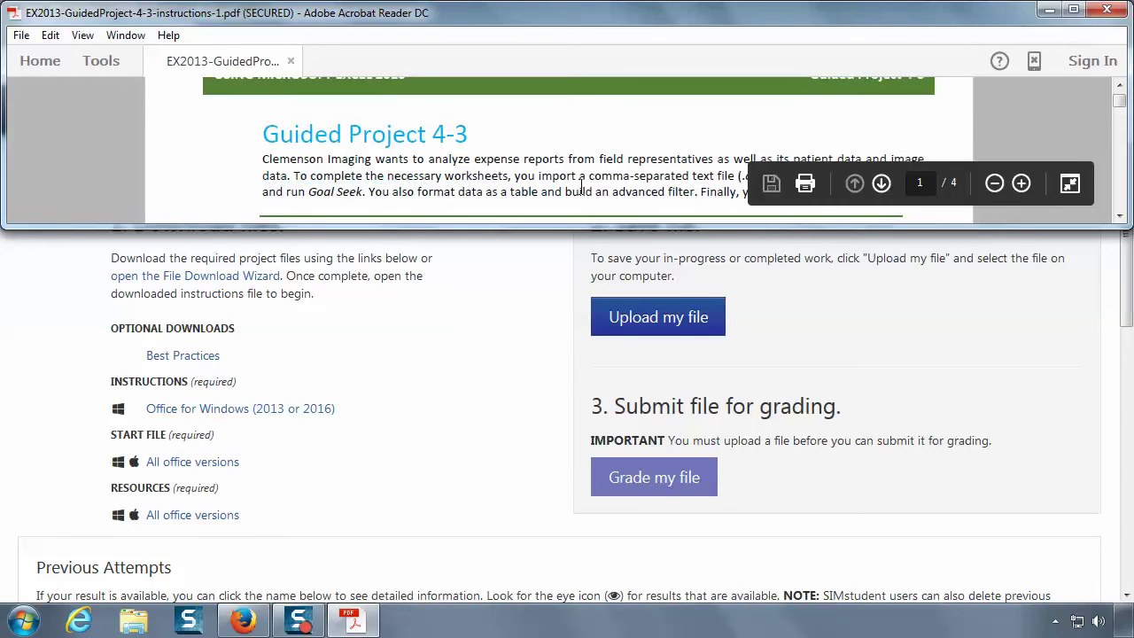
scroll(581, 192, "down", 1)
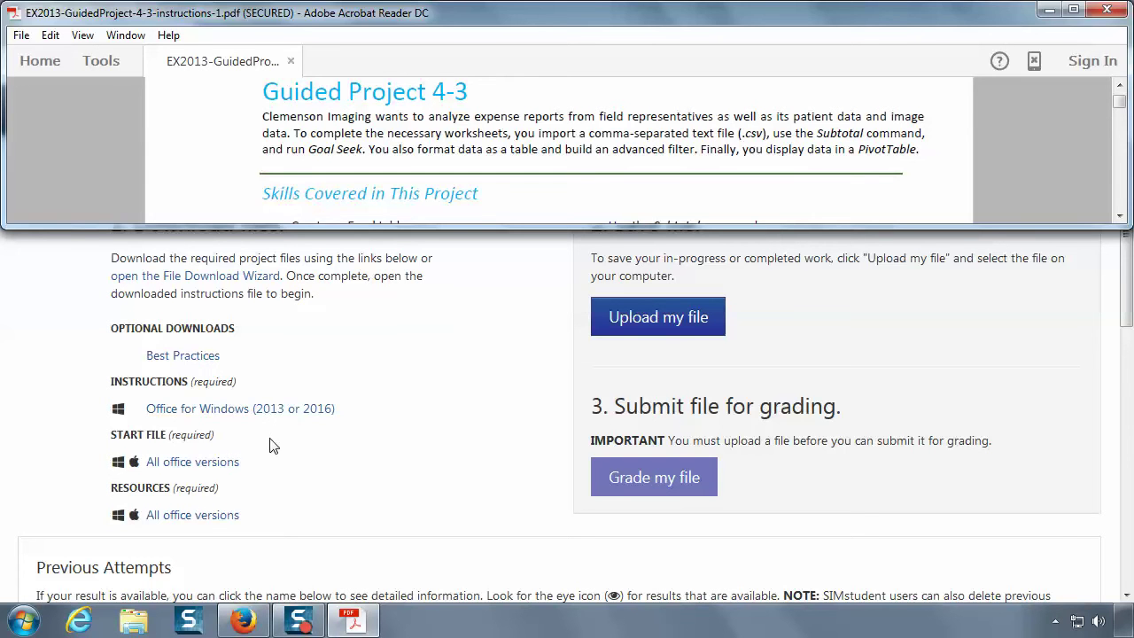
left_click(226, 465)
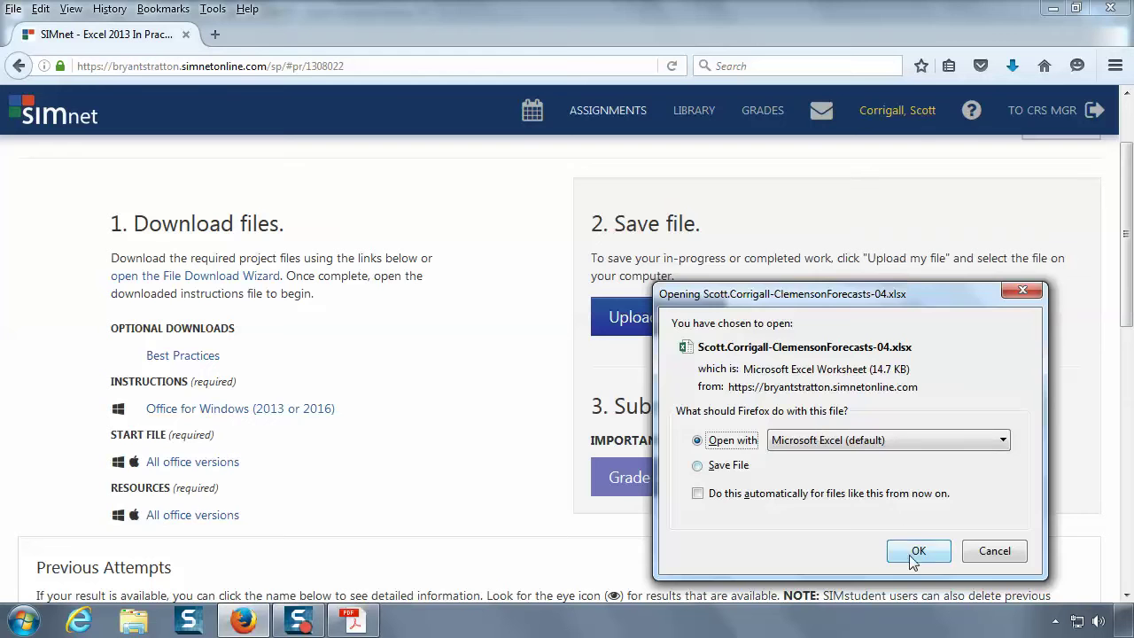
- Open ClemensonForecasts-04 in Excel with editing enabled and show the Save As page
left_click(913, 551)
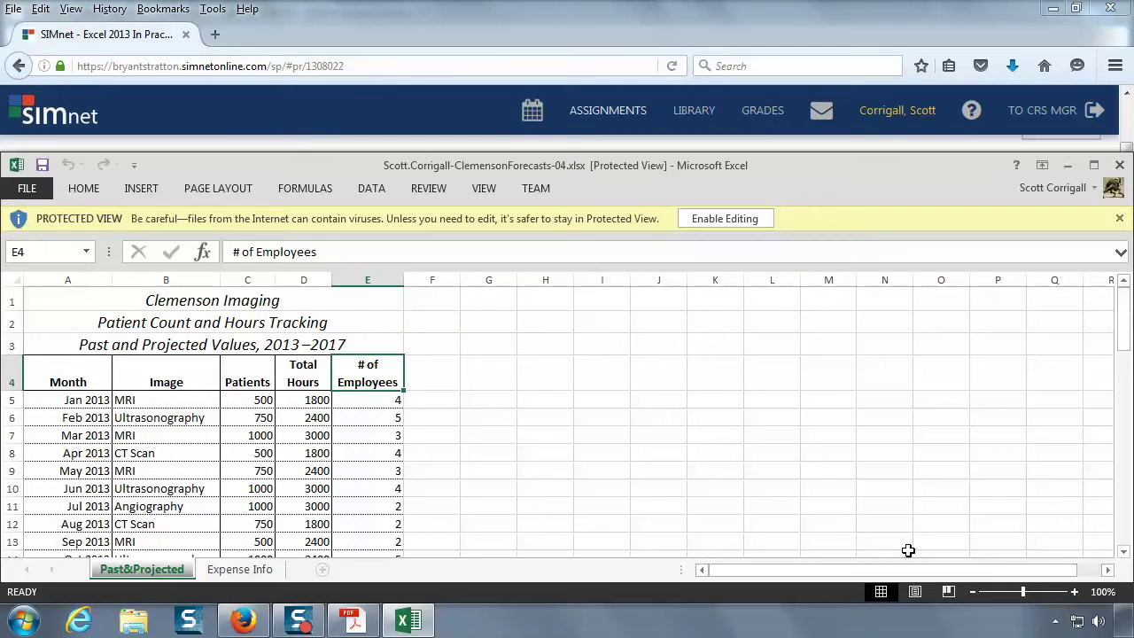
left_click(370, 625)
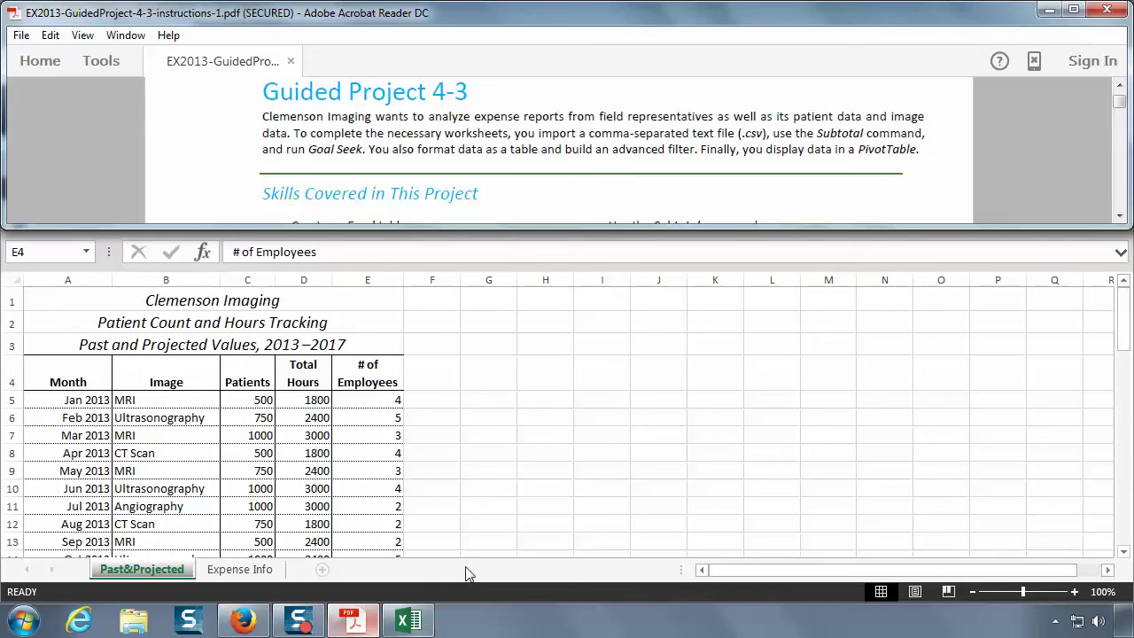
left_click(522, 414)
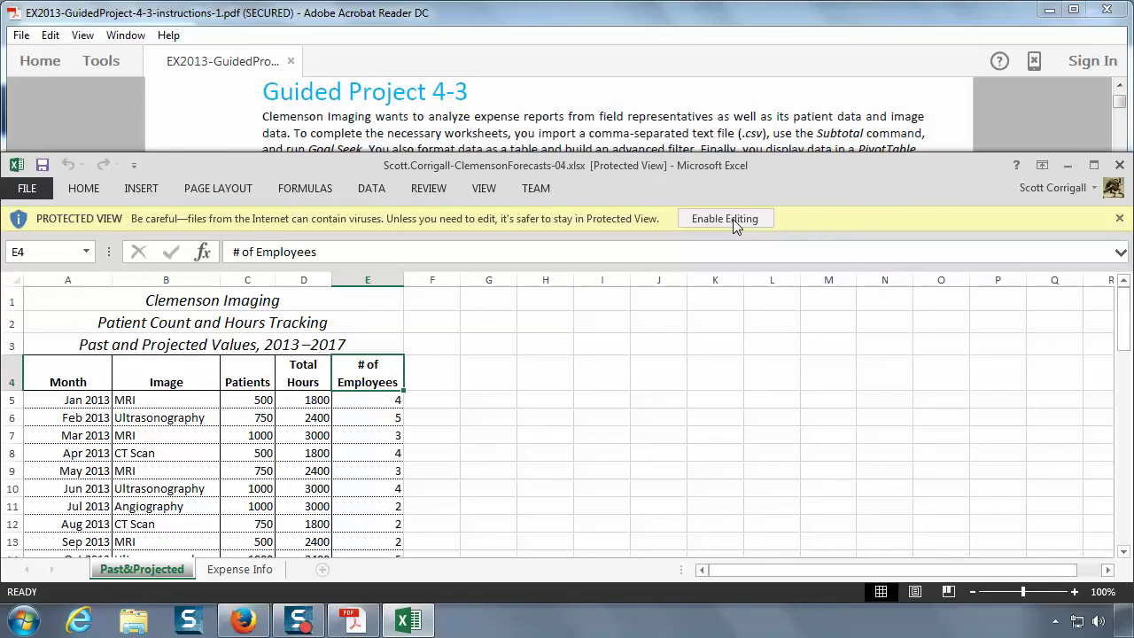
left_click(732, 219)
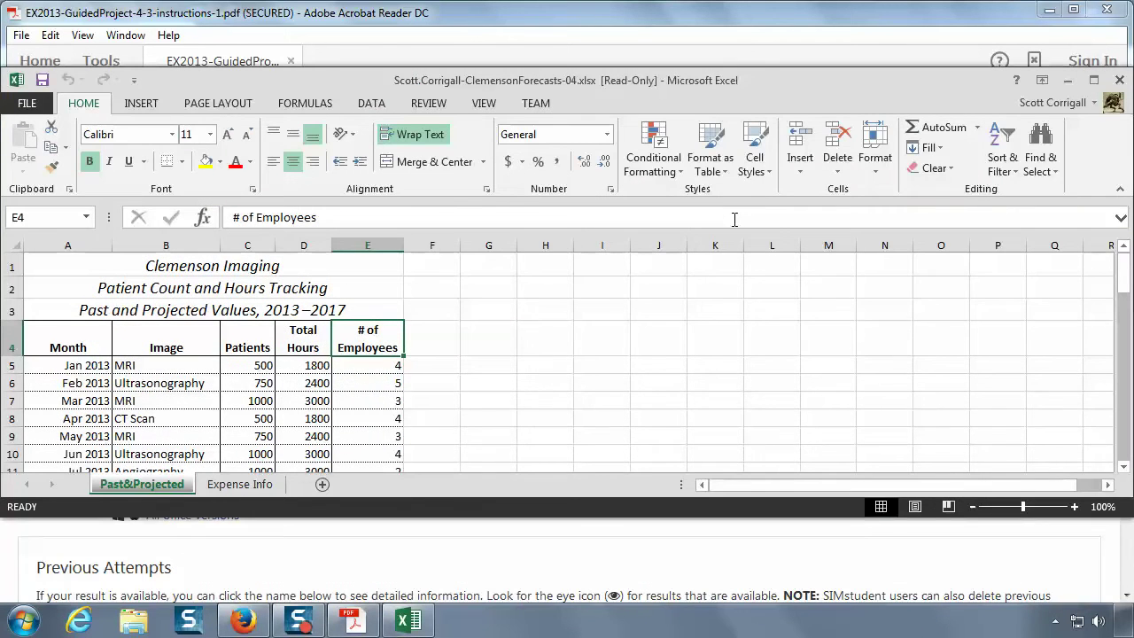
left_click(25, 104)
left_click(47, 280)
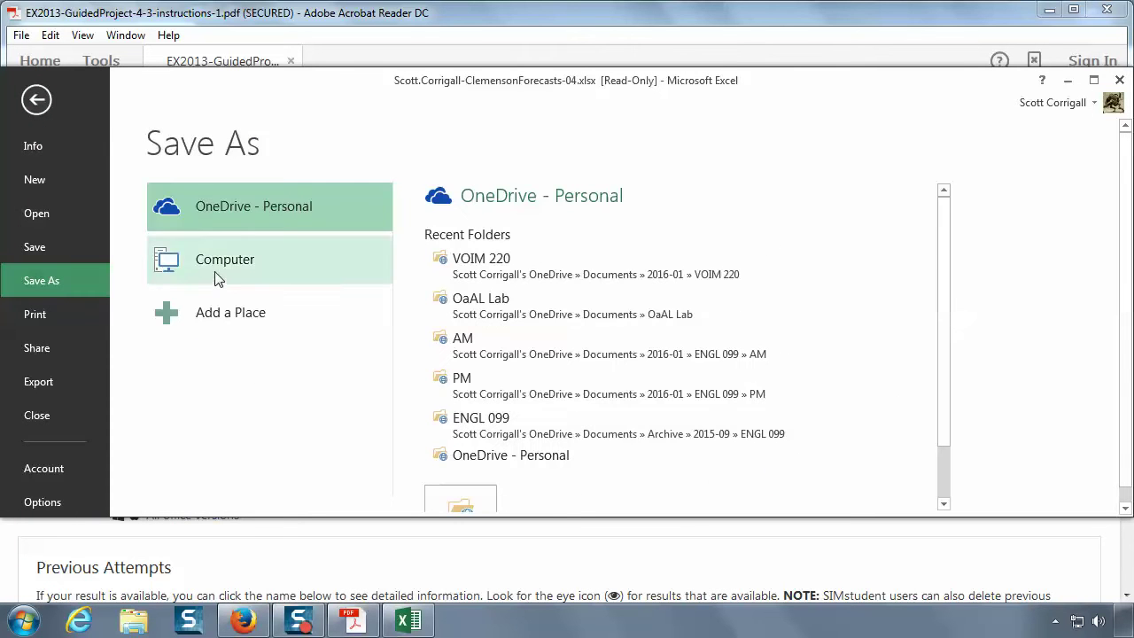
- Save the workbook to Documents as ClemensonForecasts-04.xlsx without the 'Copy of' prefix
left_click(214, 274)
left_click(475, 255)
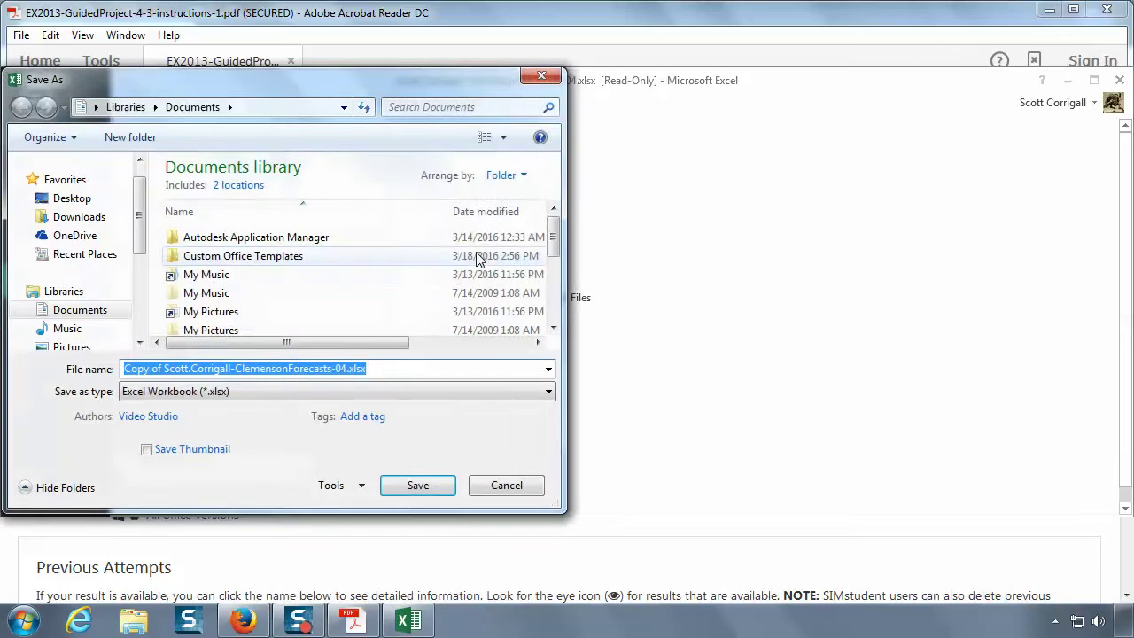
left_click(163, 369)
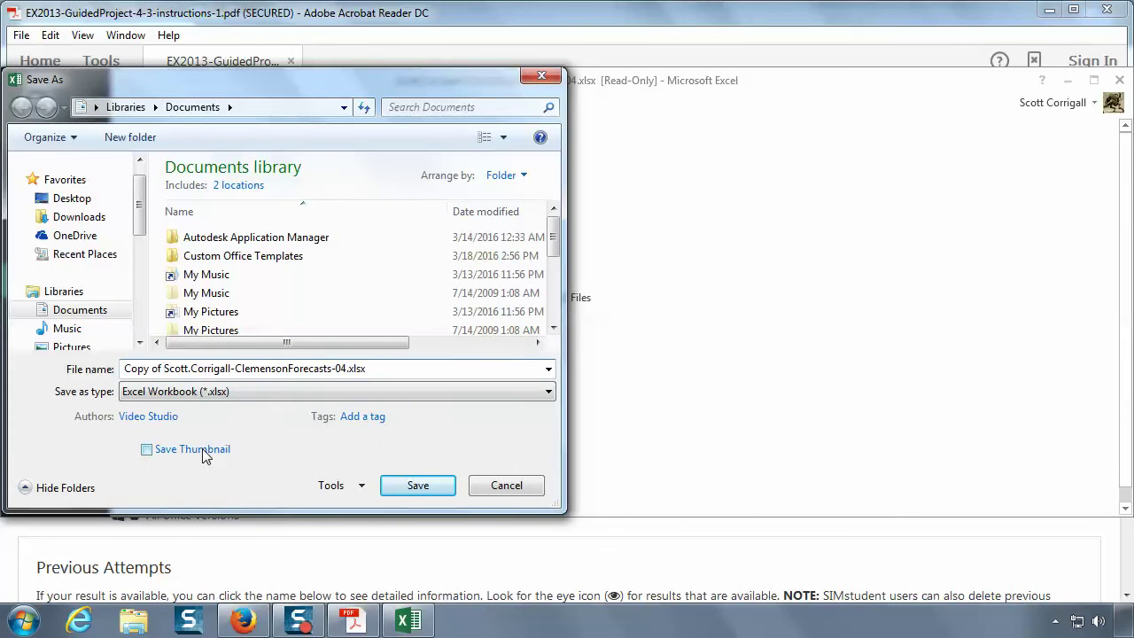
key("BackSpace")
key("BackSpace")
key("BackSpace")
key("BackSpace")
key("BackSpace")
key("BackSpace")
key("BackSpace")
key("BackSpace")
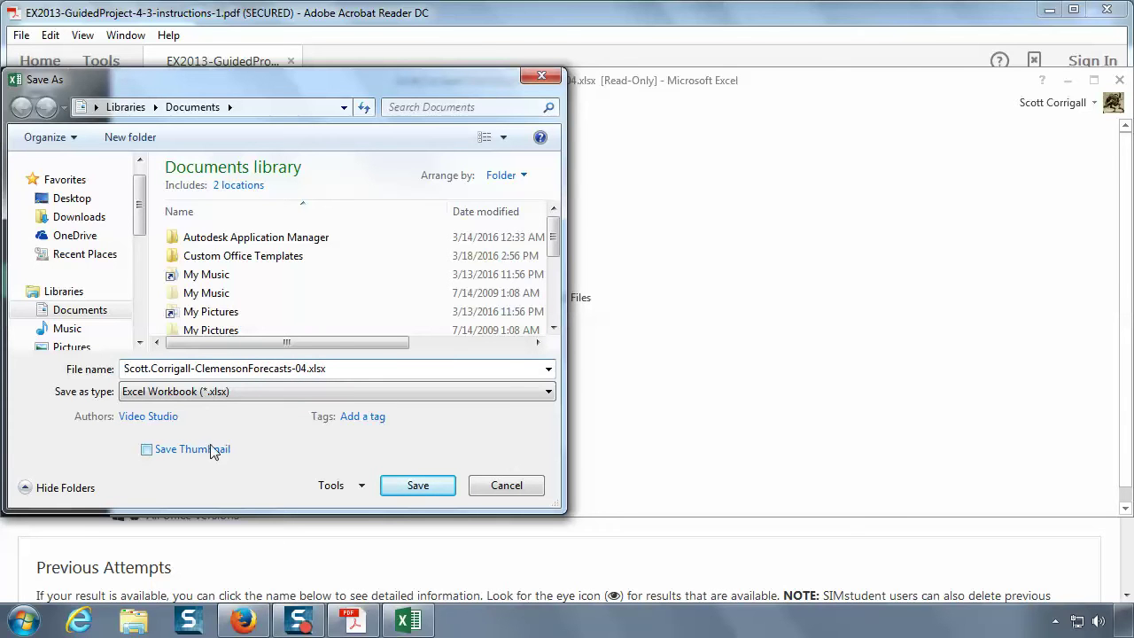
left_click(437, 487)
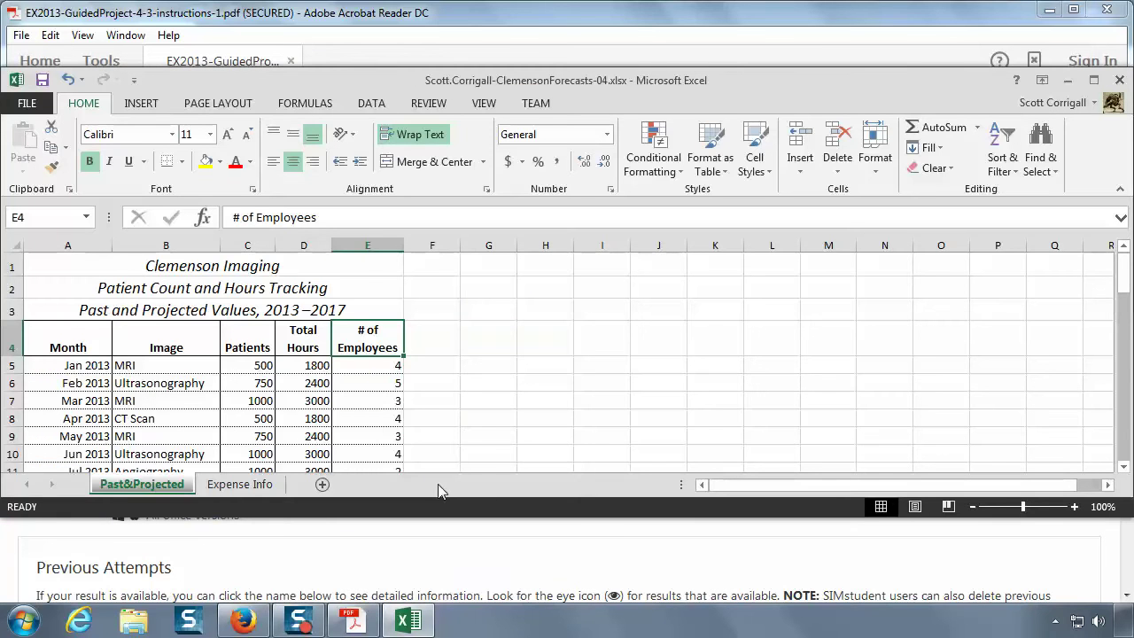
- Lower the Excel window and place the instructions PDF beside it at the skills list
left_click_drag(617, 85, 617, 171)
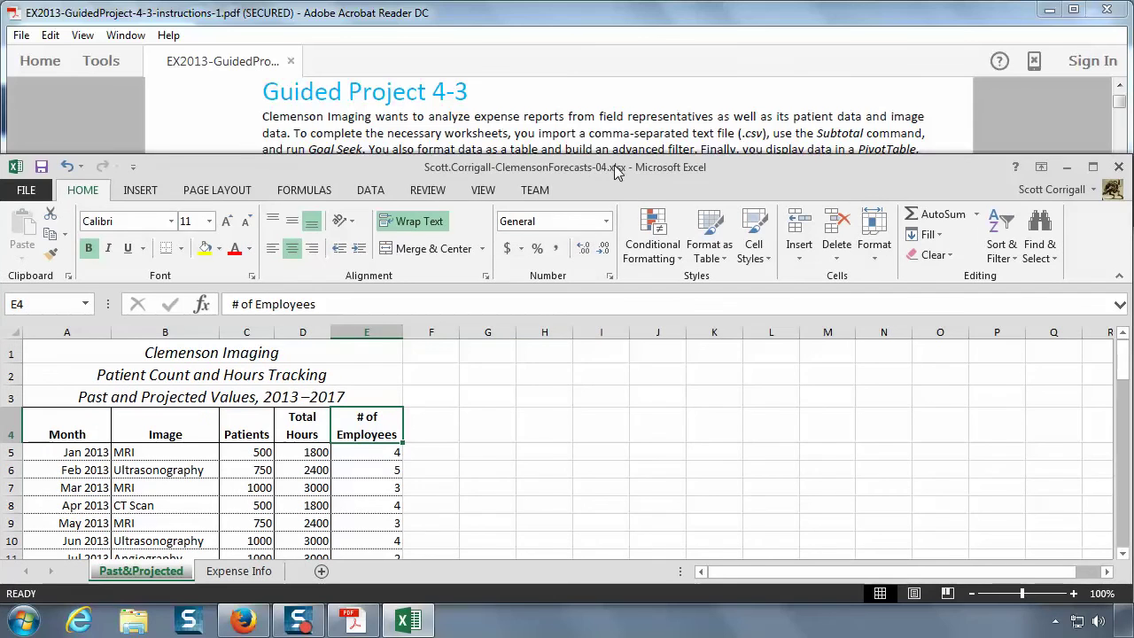
left_click(352, 619)
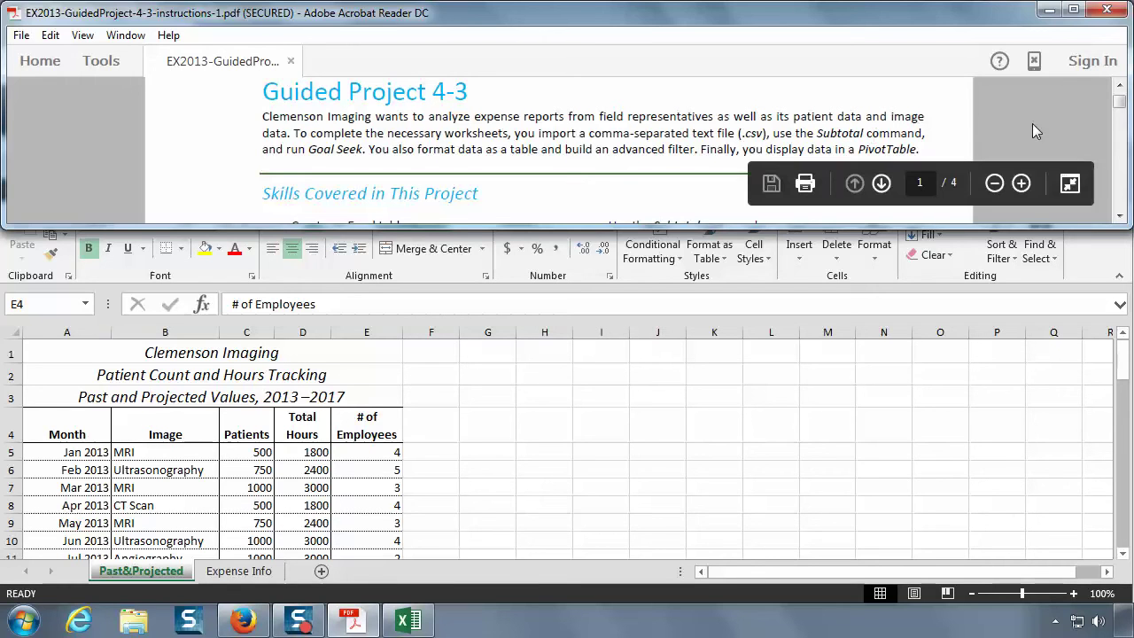
scroll(1016, 120, "down", 4)
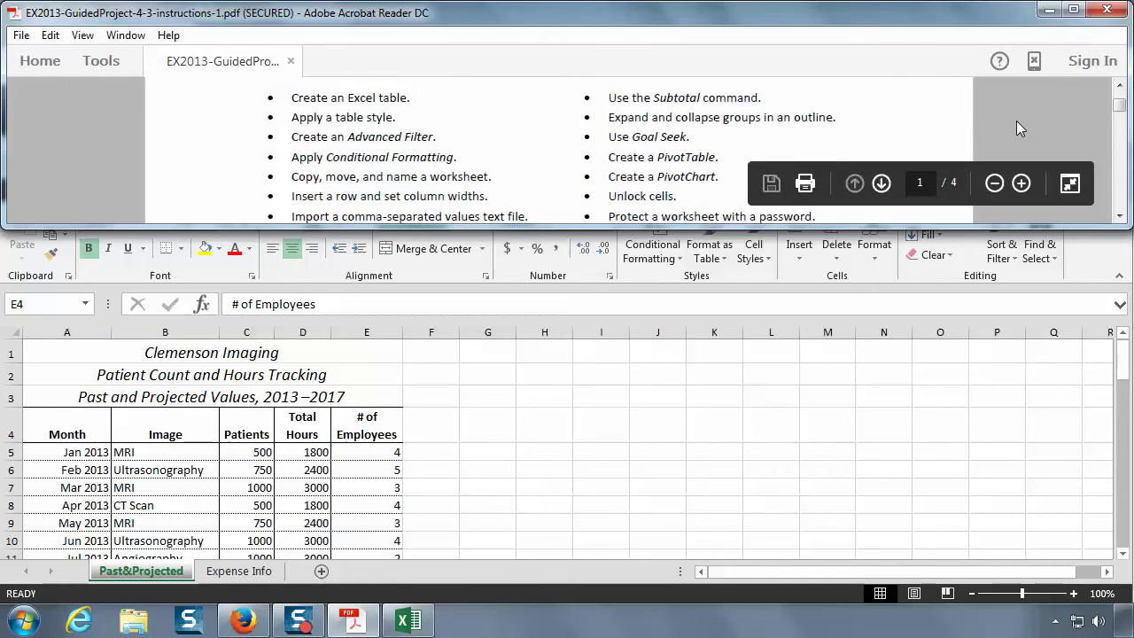
- Scroll the instructions PDF to step 3 about copying Past&Projected as Adv Filter
scroll(1016, 121, "up", 2)
scroll(1015, 120, "down", 2)
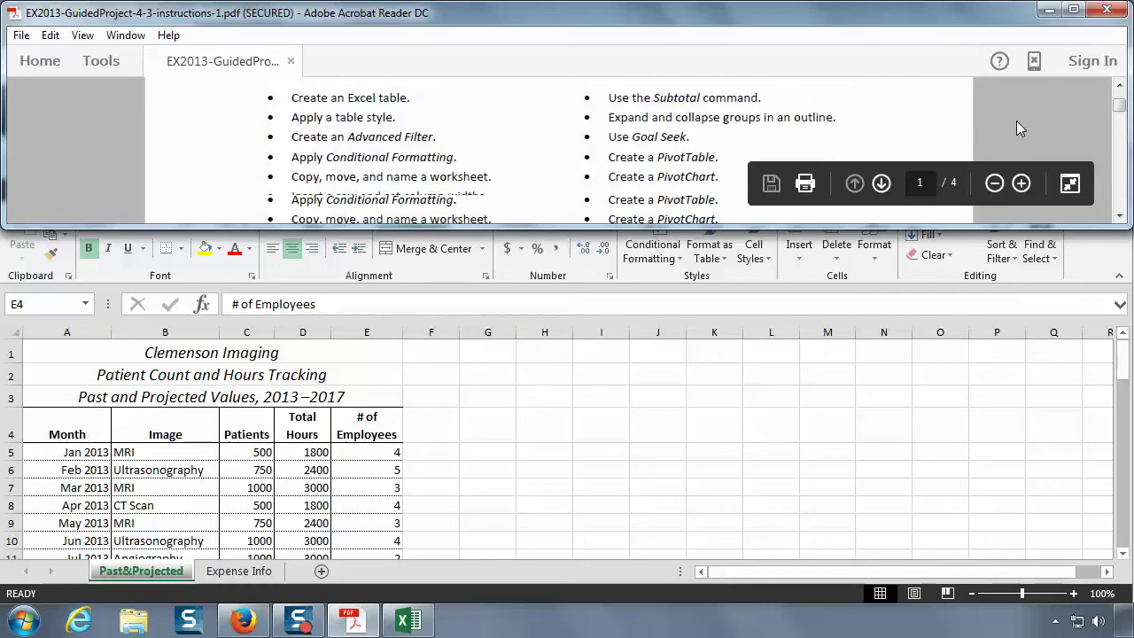
scroll(1016, 120, "up", 2)
scroll(1016, 120, "down", 1)
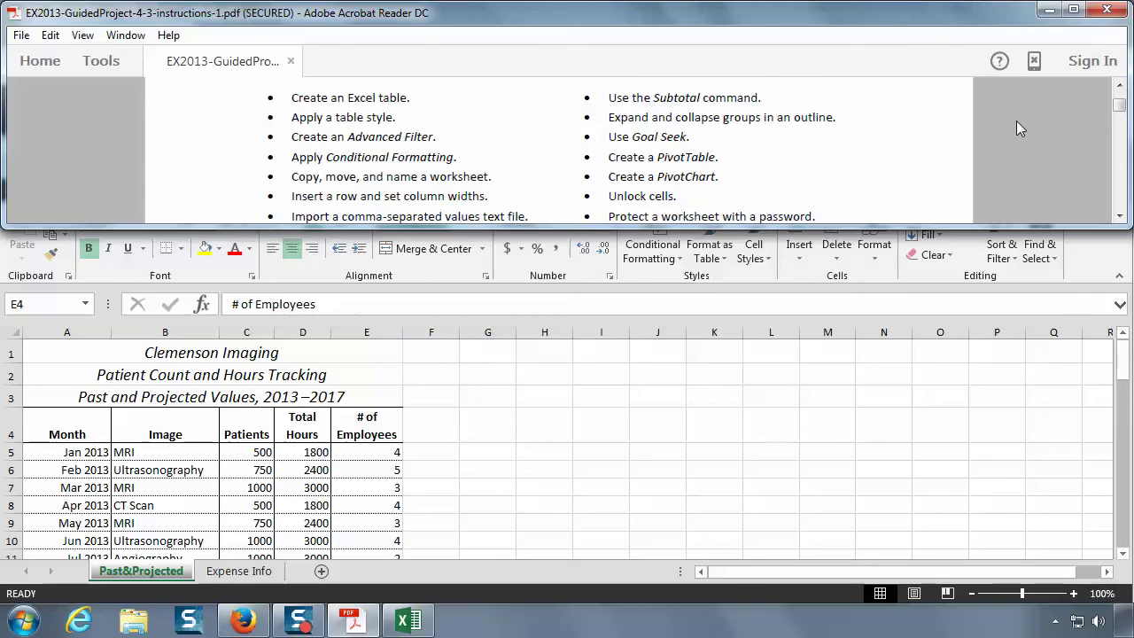
scroll(1016, 121, "down", 5)
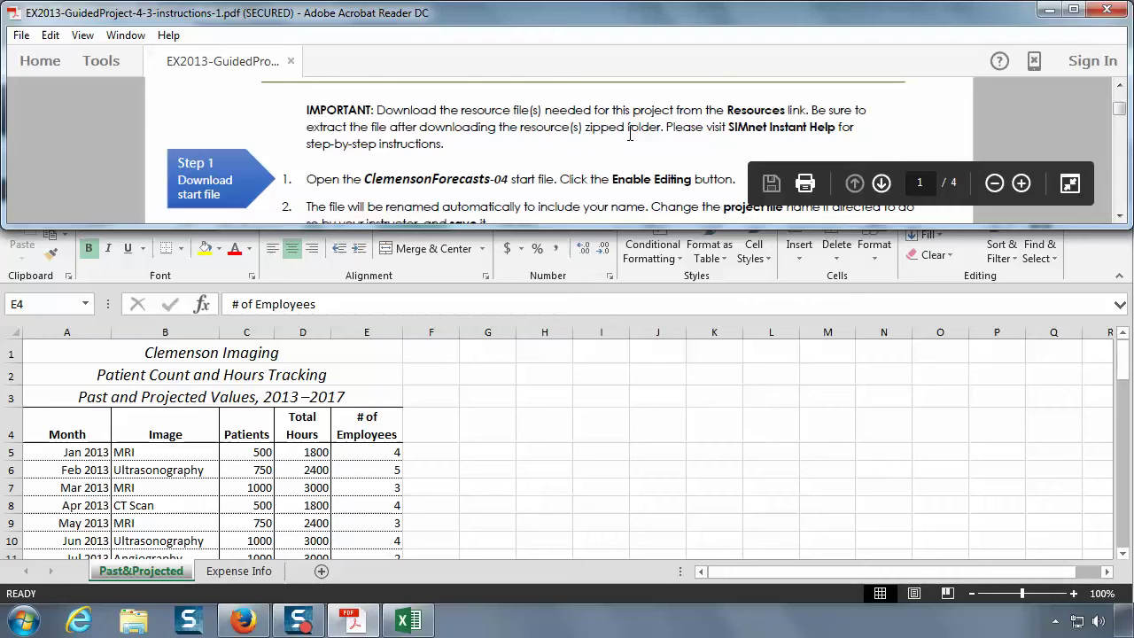
scroll(630, 133, "down", 2)
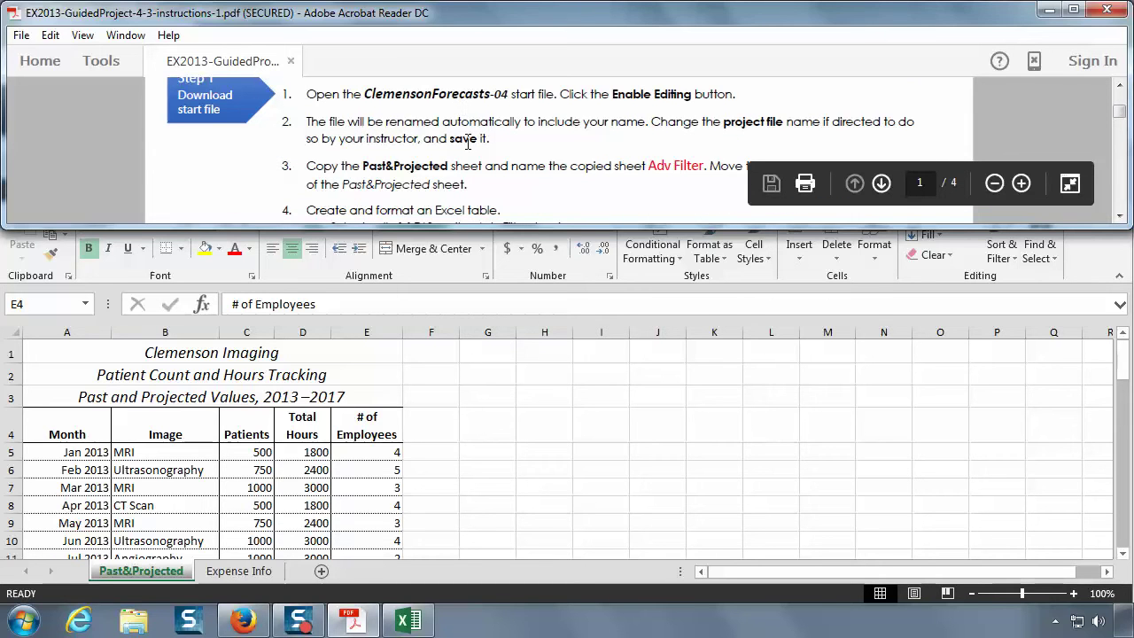
scroll(589, 151, "down", 1)
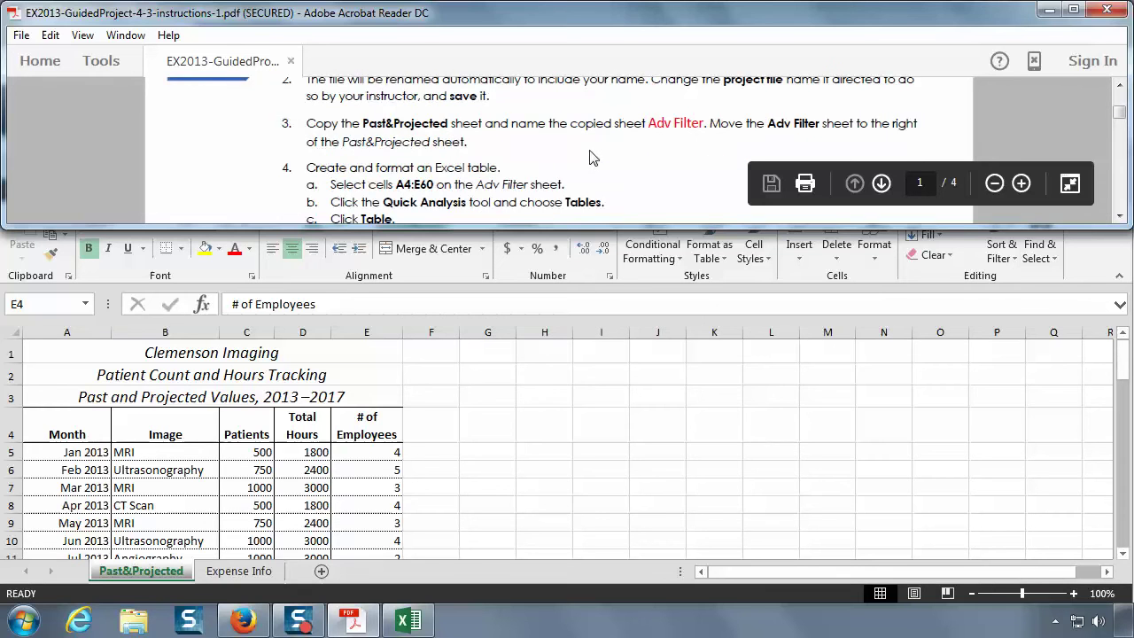
scroll(590, 152, "down", 1)
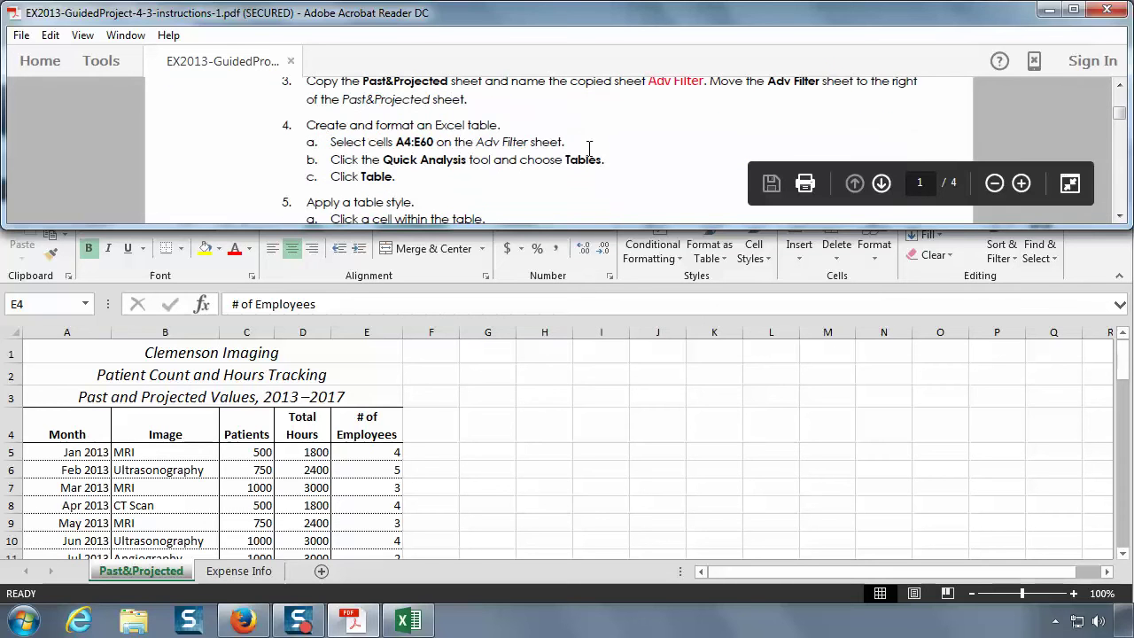
left_click(1121, 88)
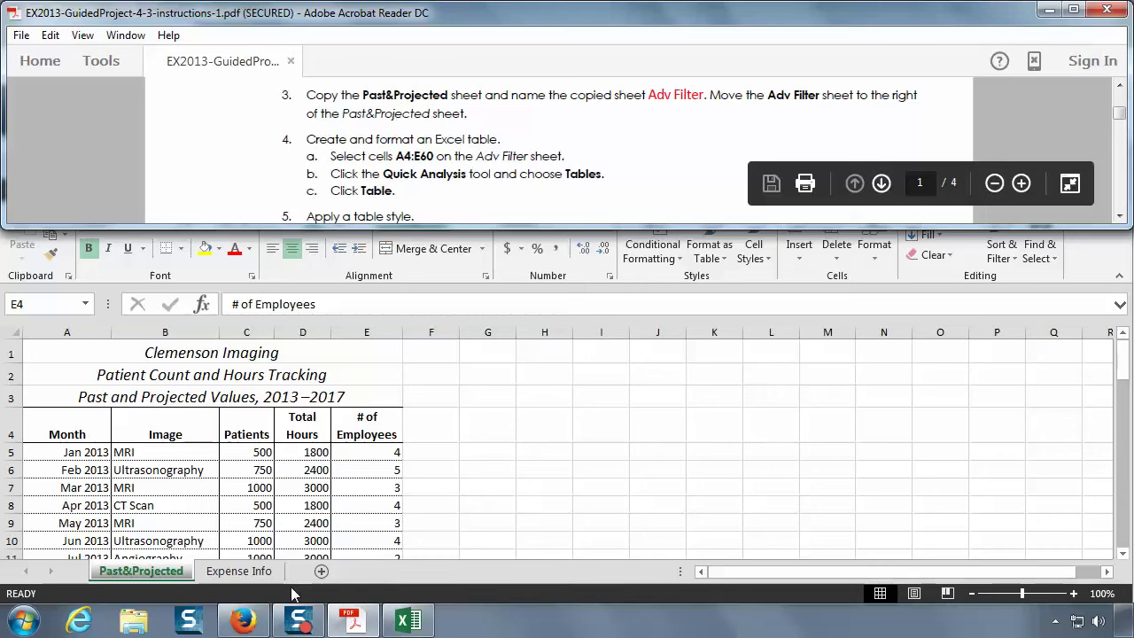
- Create a copy of the Past&Projected sheet positioned before Expense Info
left_click(150, 574)
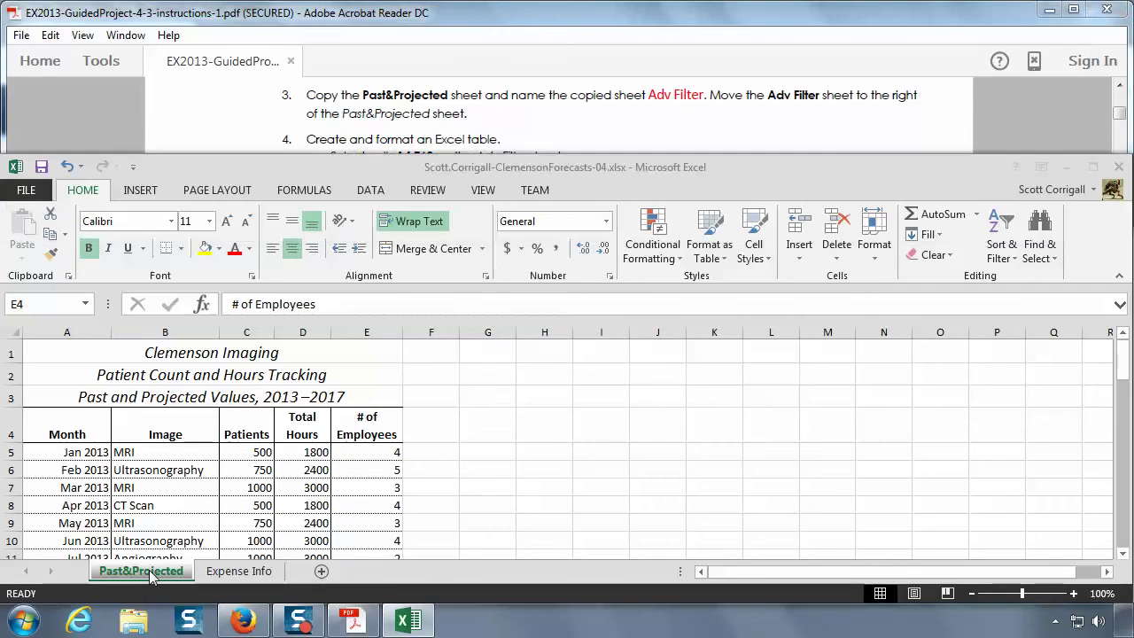
right_click(151, 574)
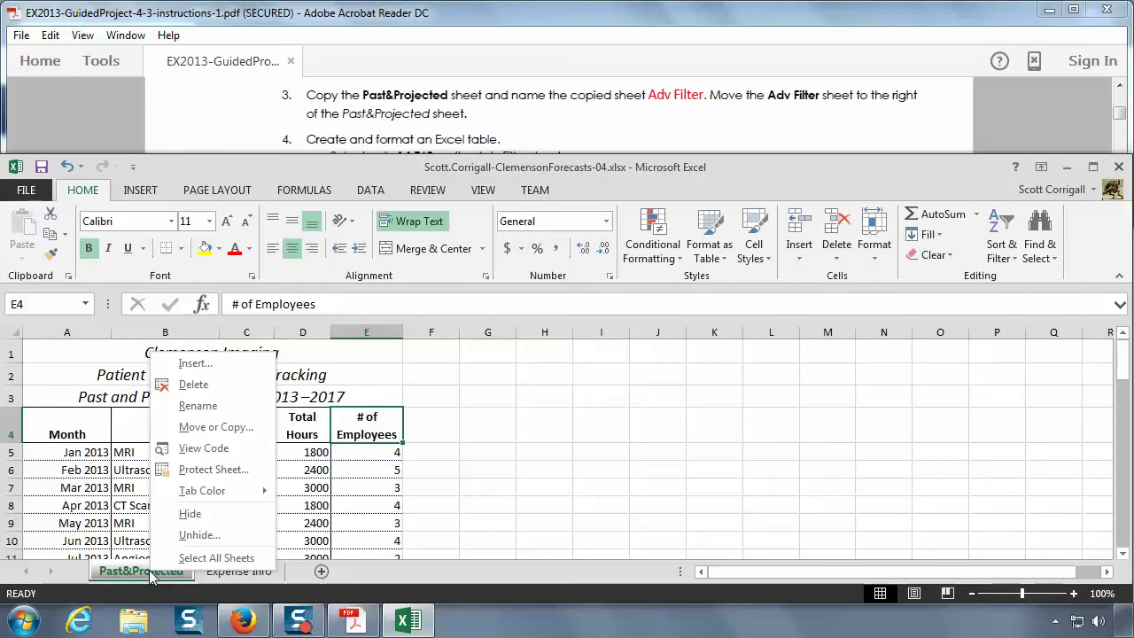
left_click(216, 427)
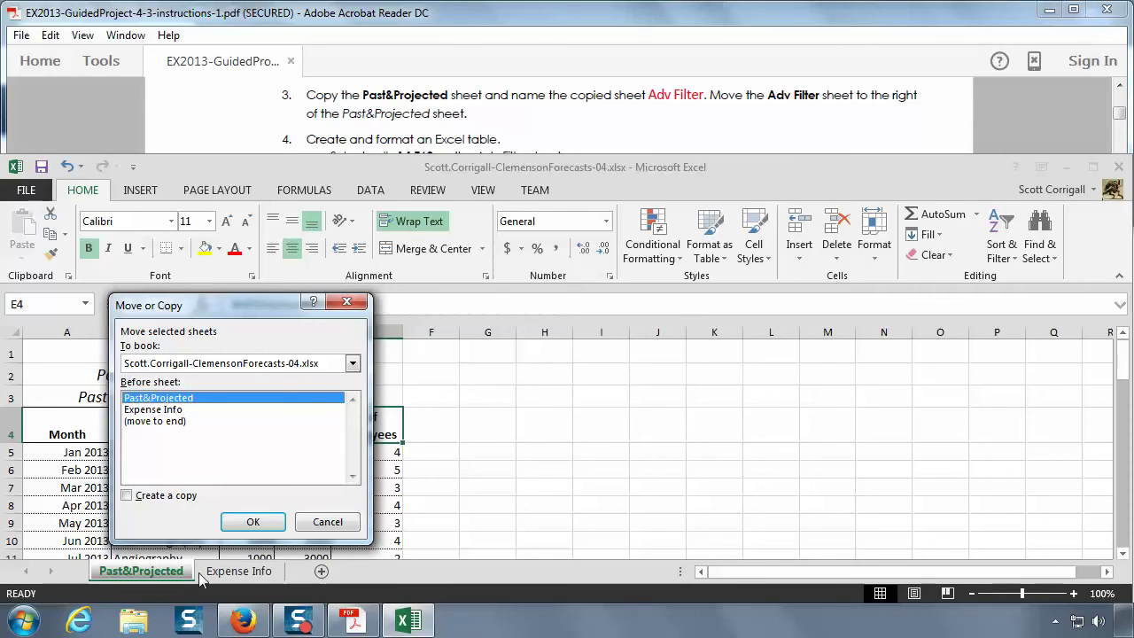
left_click(178, 413)
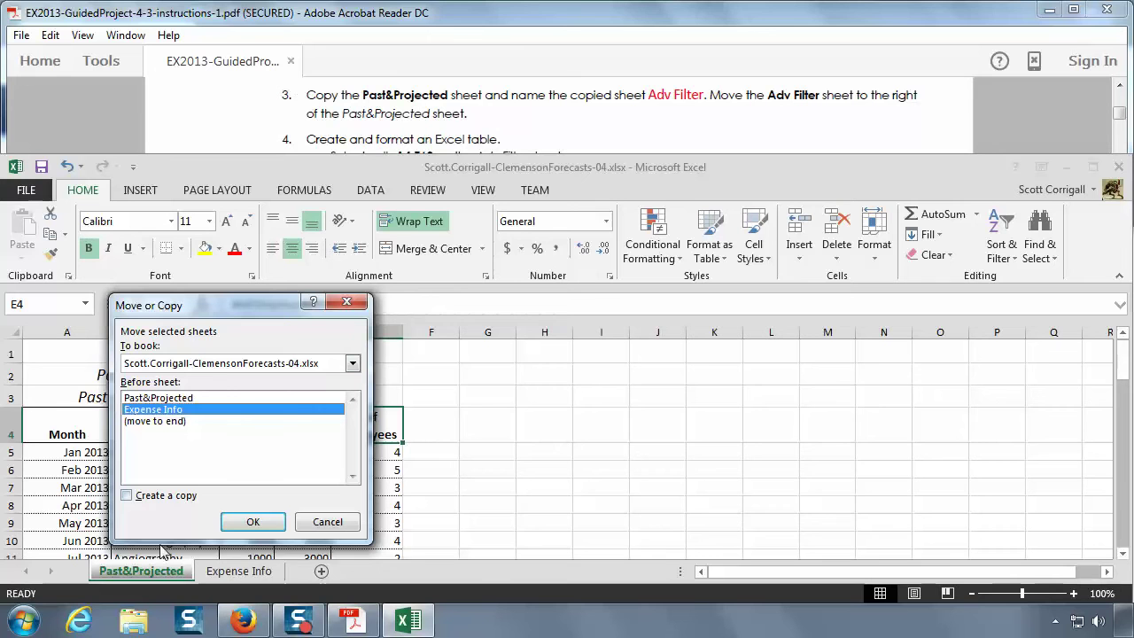
left_click(127, 496)
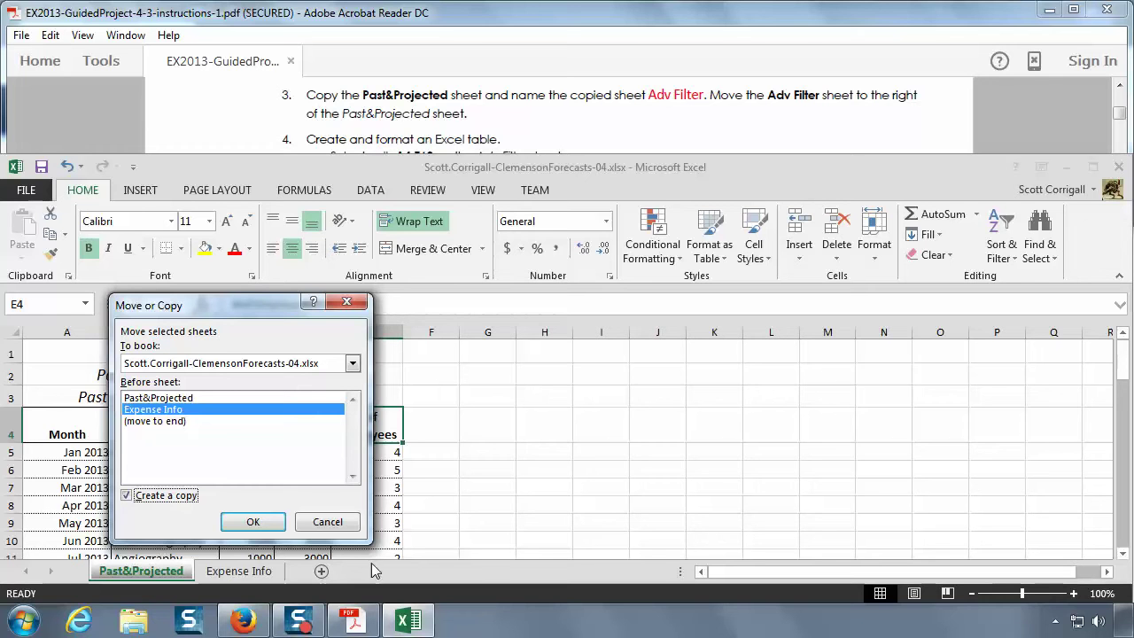
left_click(256, 523)
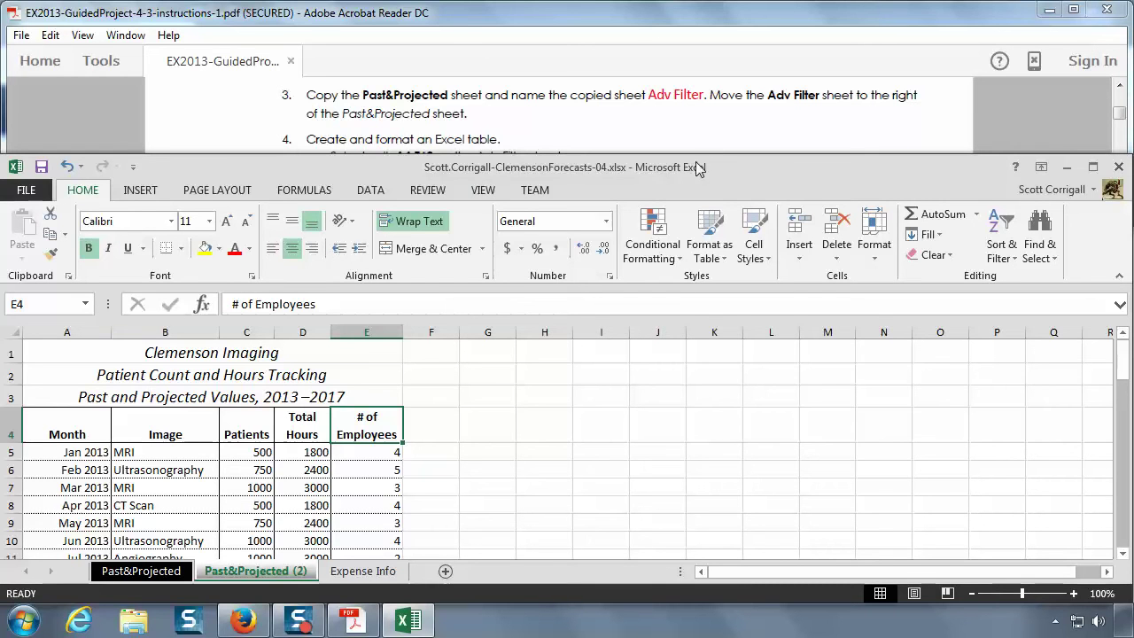
- Rename the Past&Projected (2) sheet tab to 'Adv Filter'
double_click(266, 574)
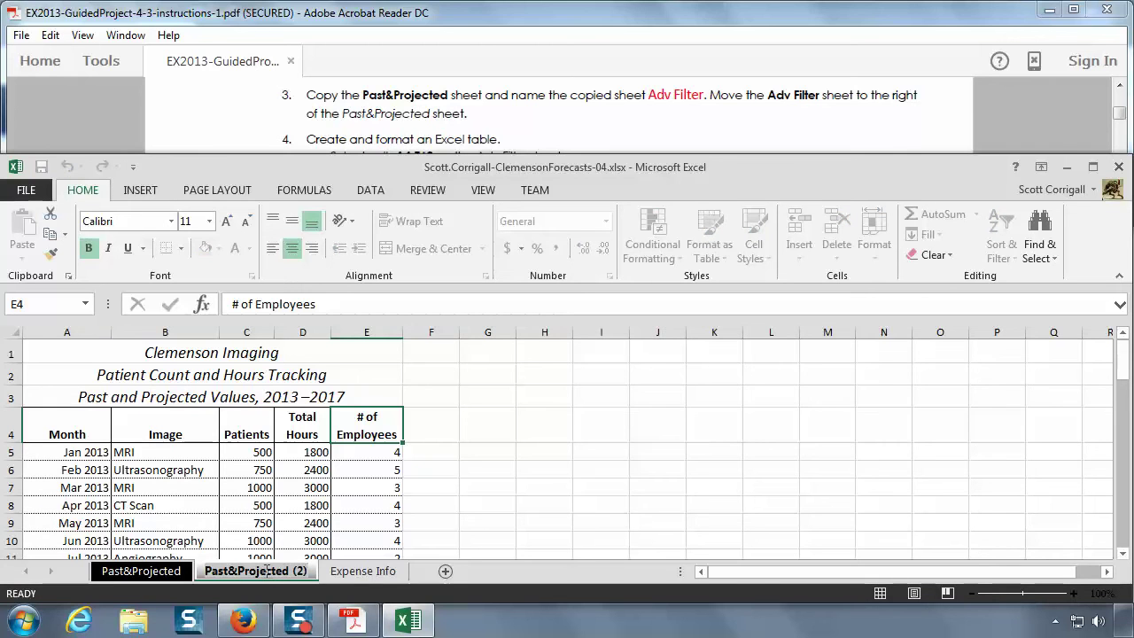
type("Adv")
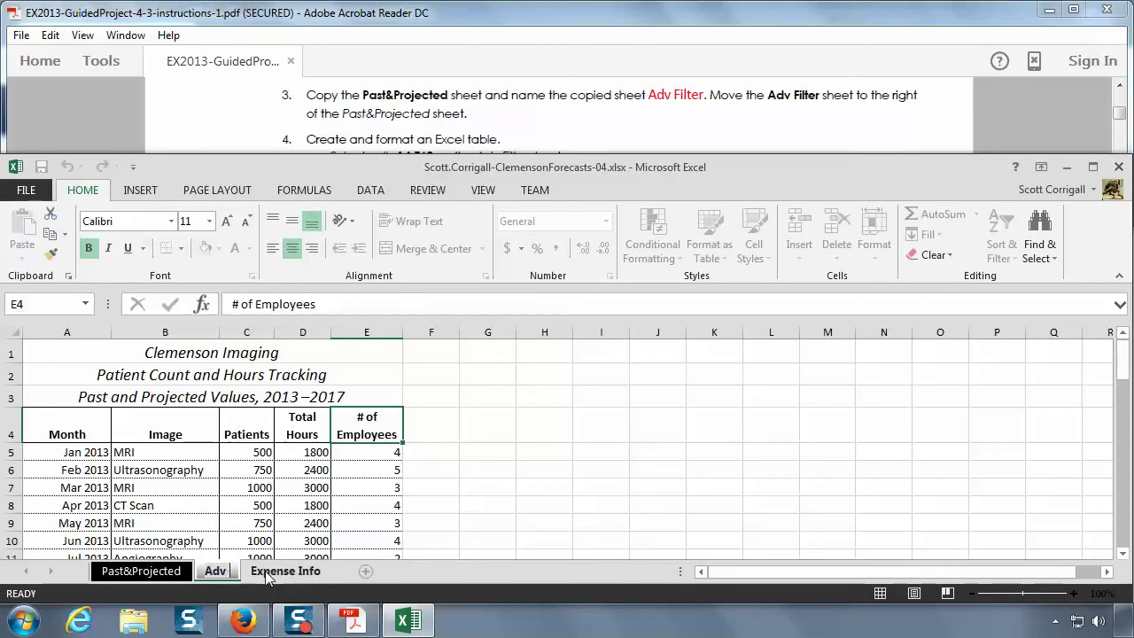
type(" Filter")
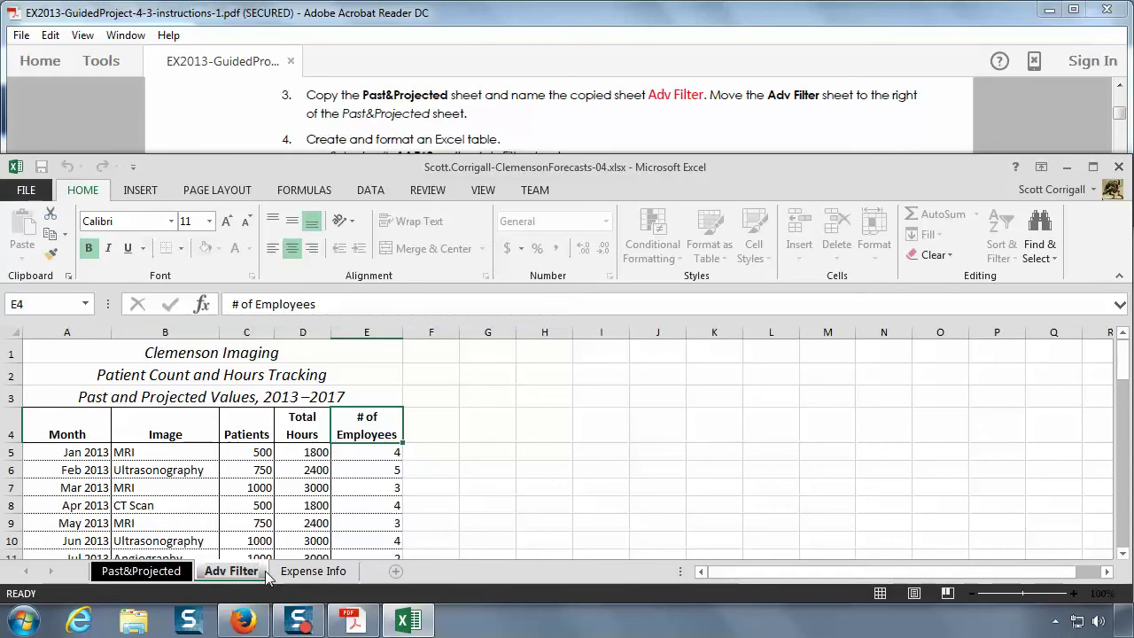
key("Return")
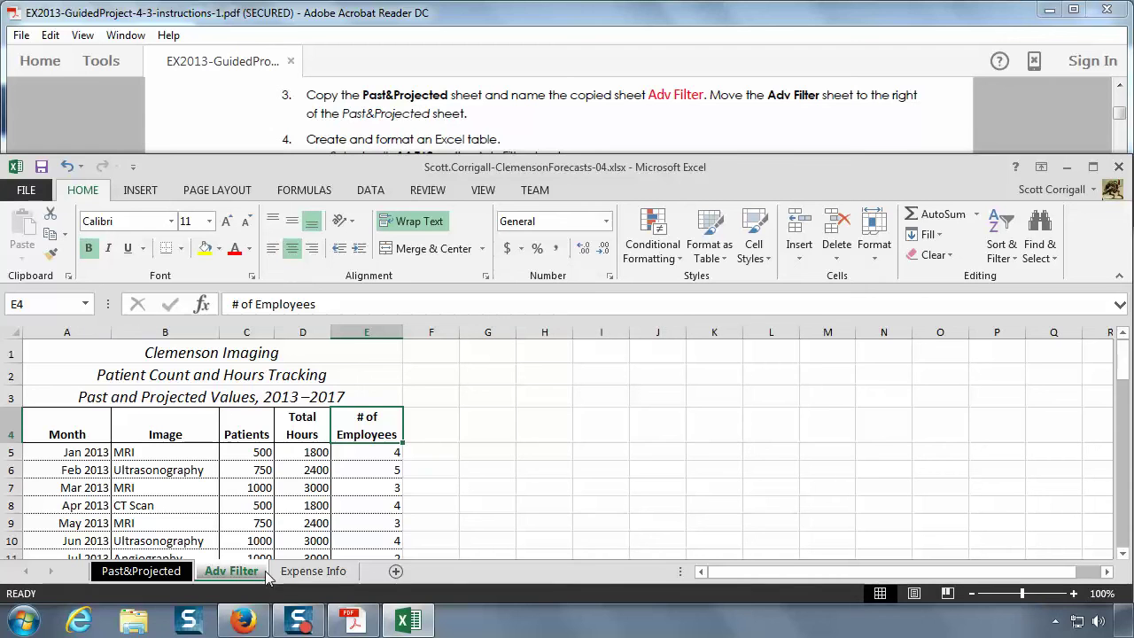
scroll(490, 109, "down", 1)
left_click(490, 110)
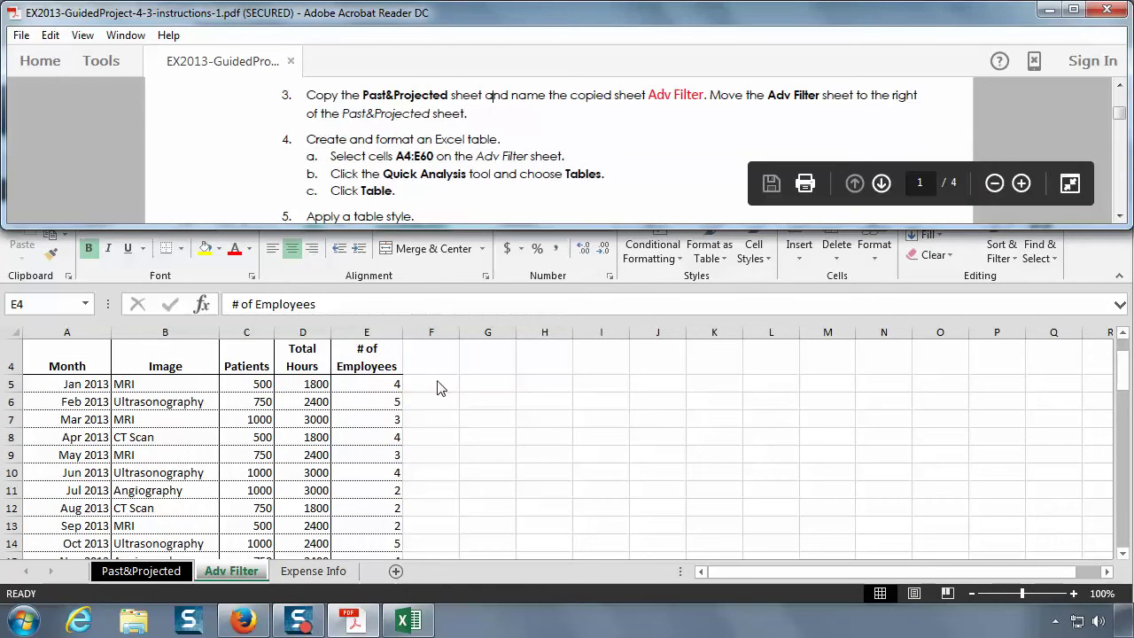
scroll(441, 173, "down", 1)
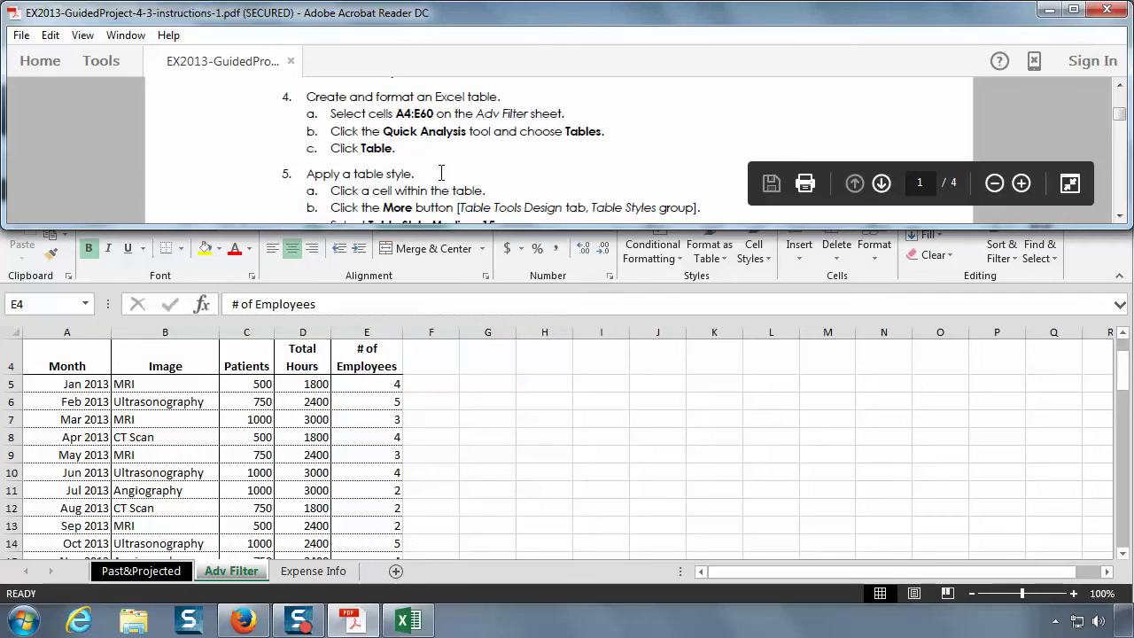
left_click(223, 489)
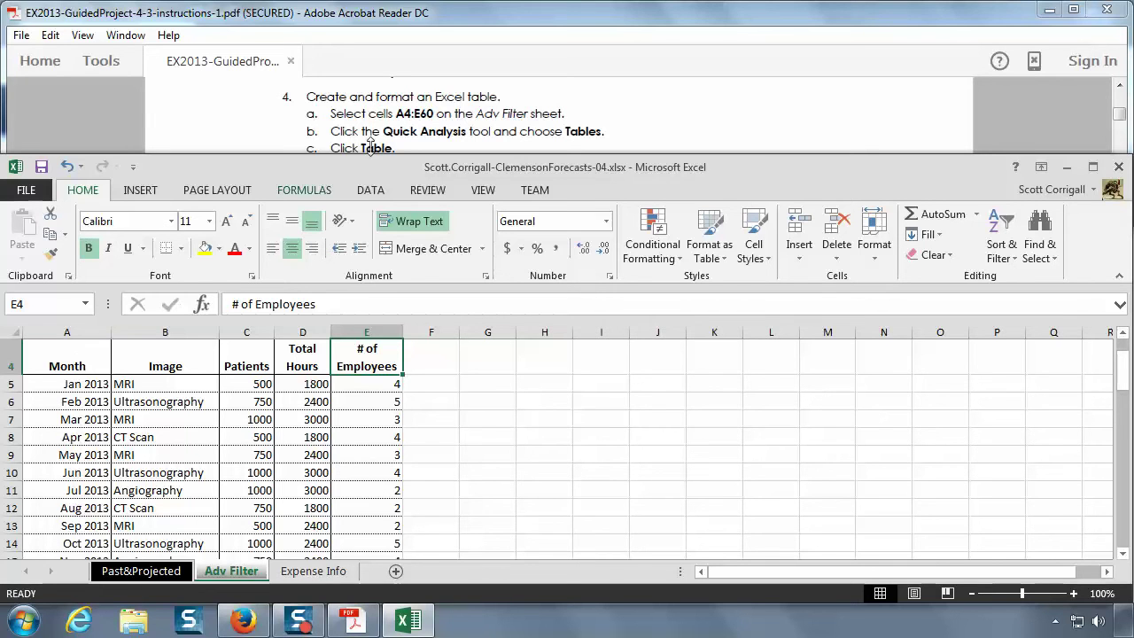
- Select A4:E60 on the Adv Filter sheet, from the Month header down to the Aug 2017 CT Scan row
scroll(352, 465, "down", 6)
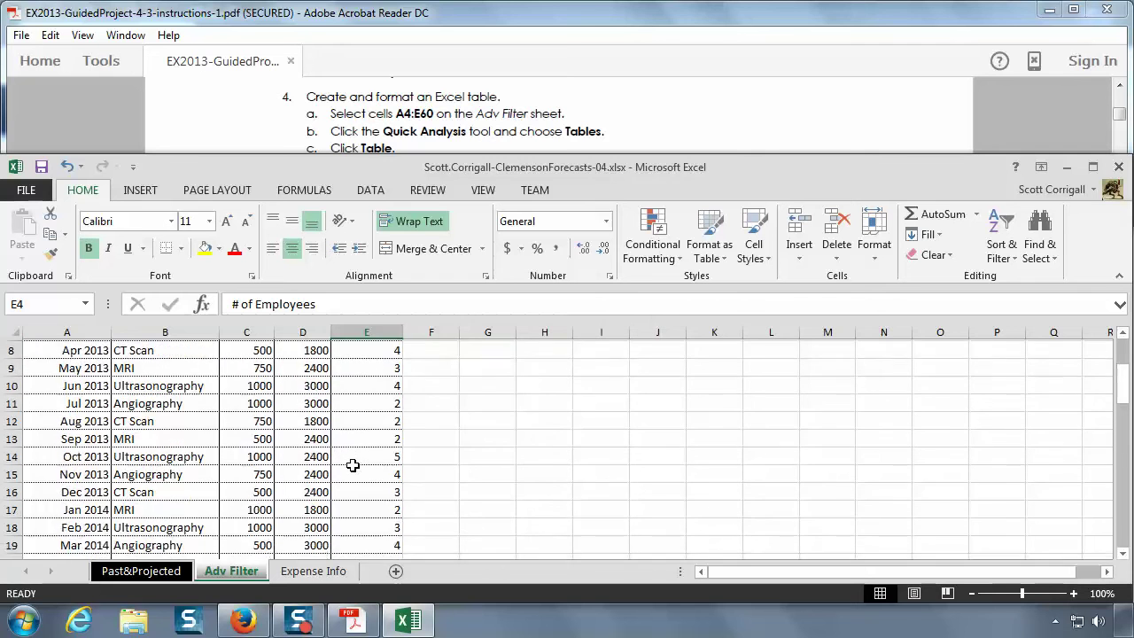
scroll(352, 465, "down", 9)
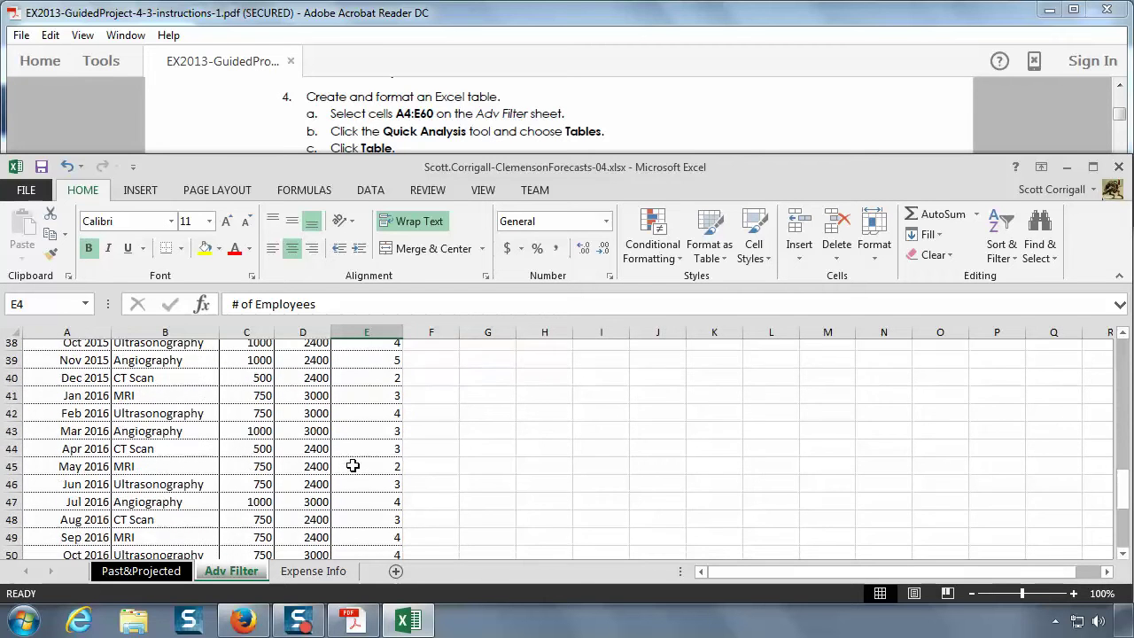
scroll(353, 465, "down", 3)
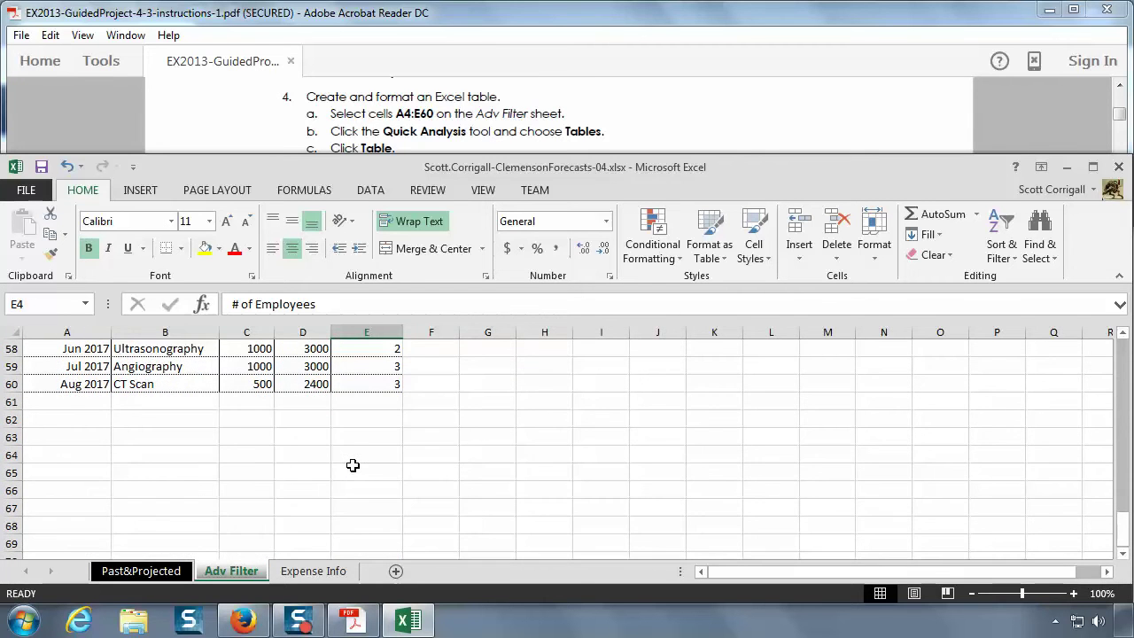
scroll(353, 465, "up", 19)
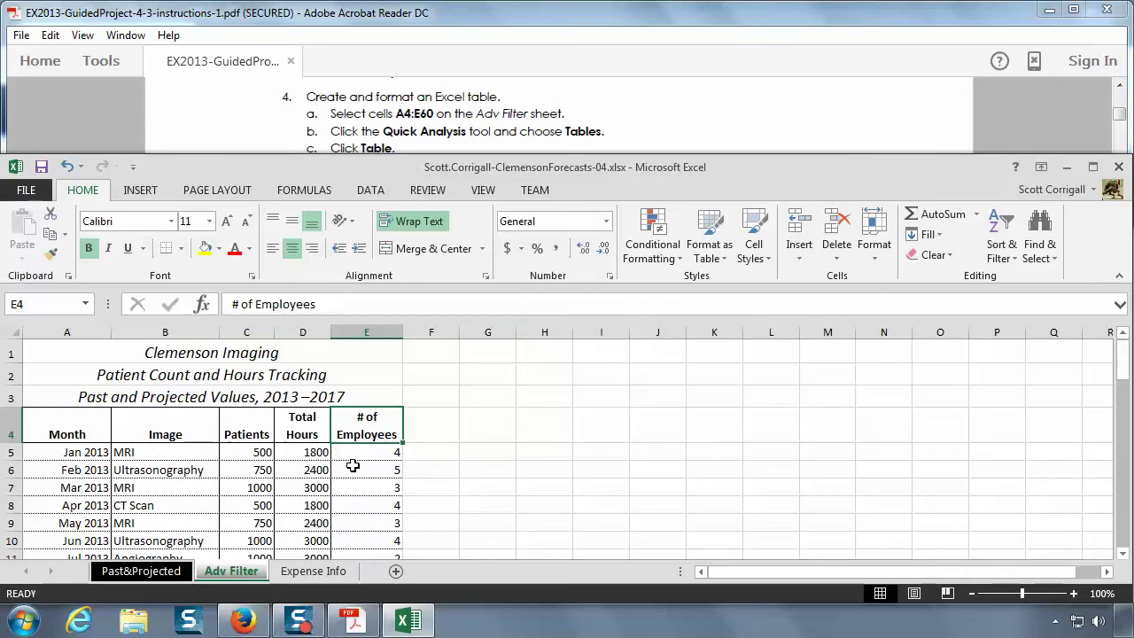
left_click(63, 427)
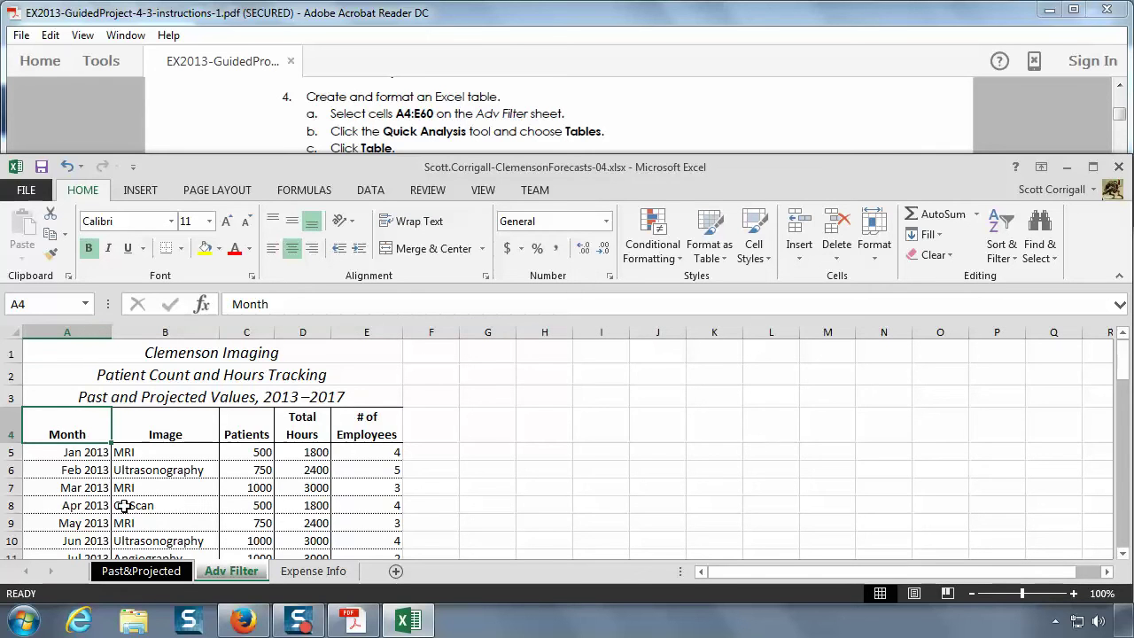
left_click_drag(65, 434, 382, 490)
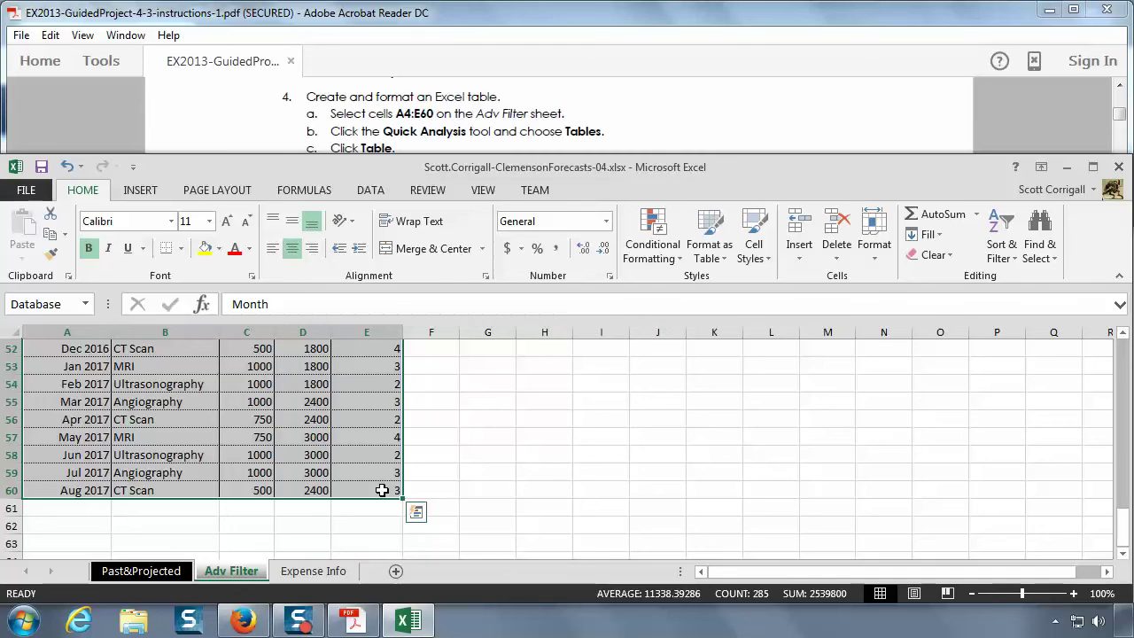
scroll(382, 489, "up", 1)
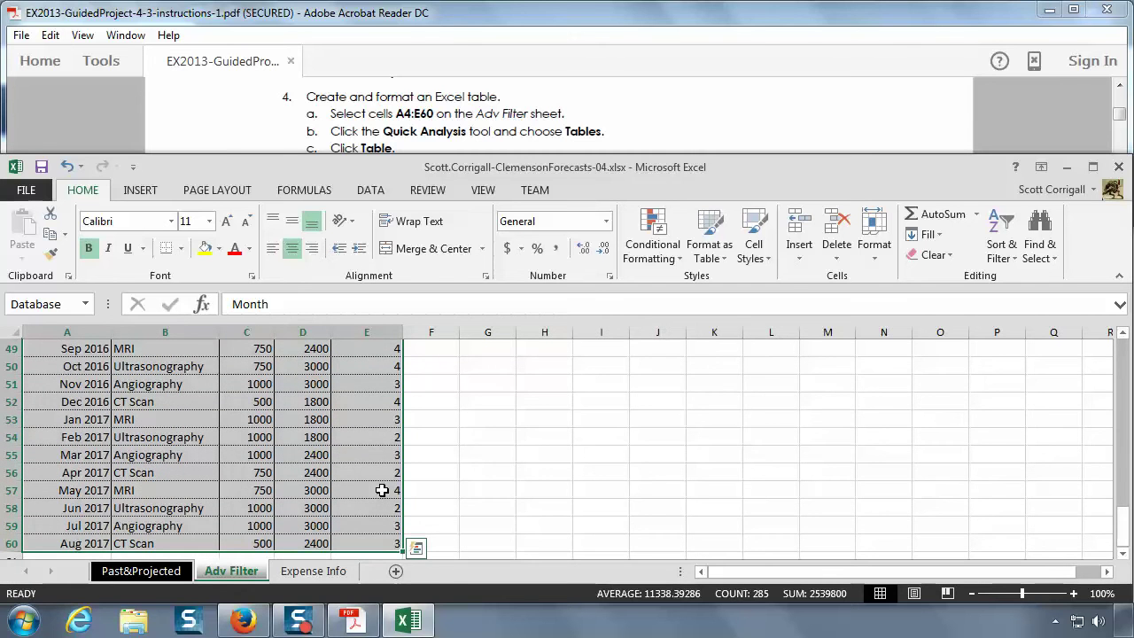
scroll(382, 490, "down", 1)
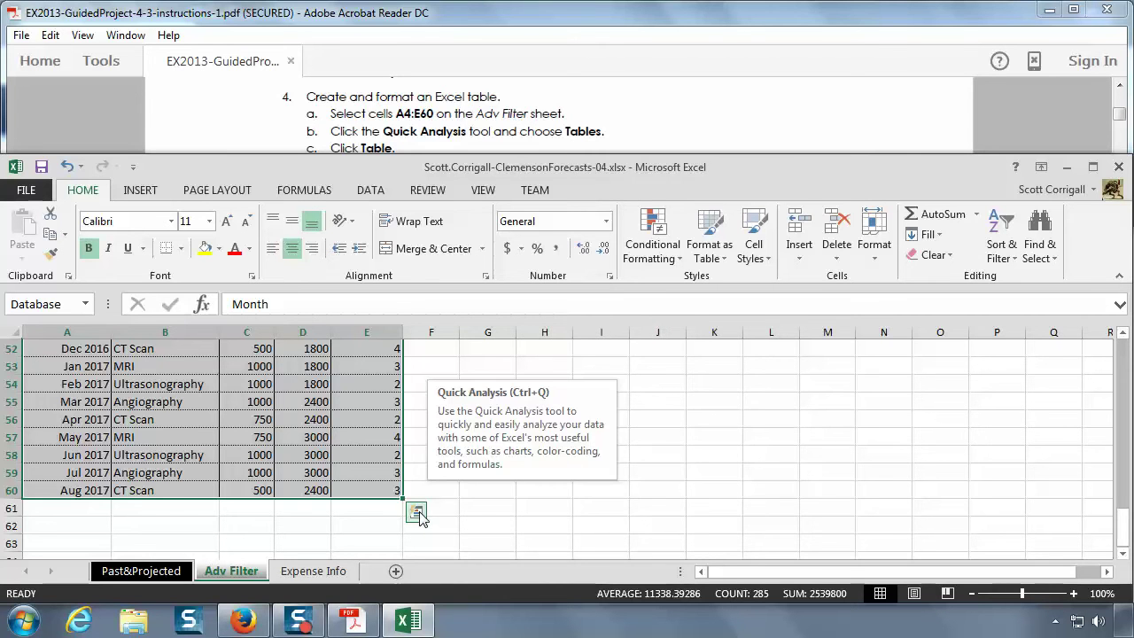
- Convert A4:E60 into a banded Excel table using Quick Analysis Tables, then click F2 to deselect
left_click(417, 515)
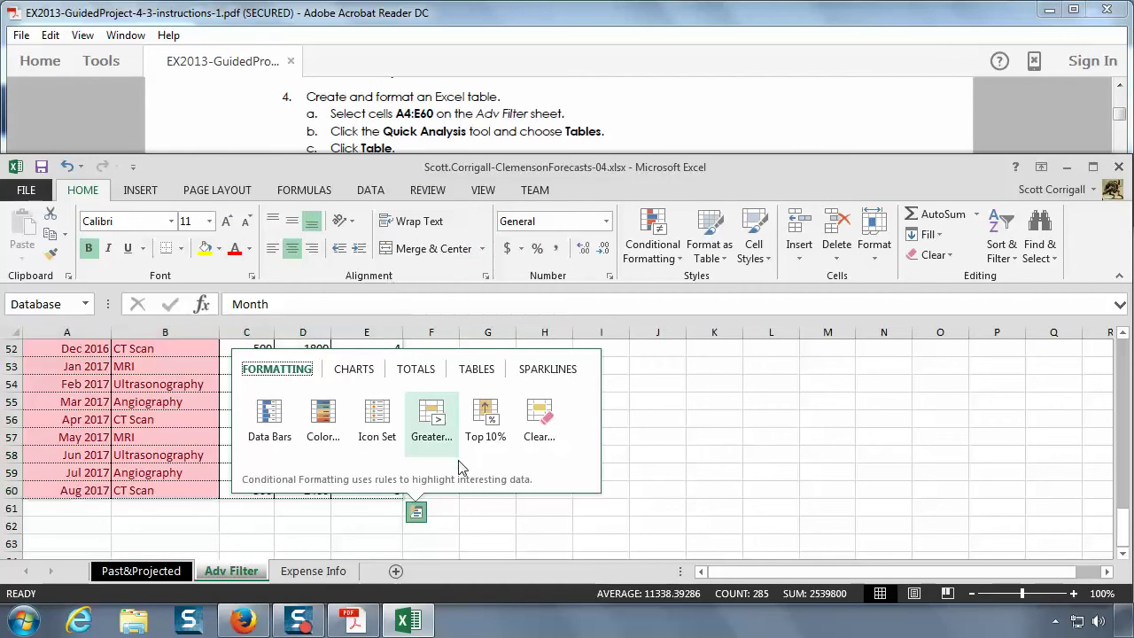
left_click(493, 376)
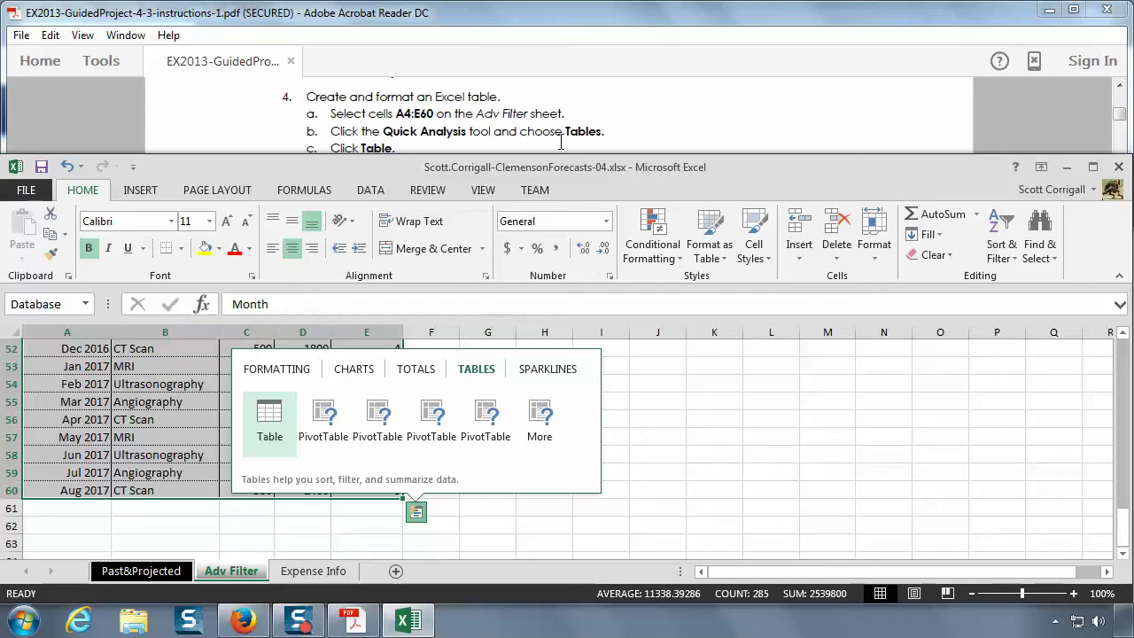
mouse_move(285, 437)
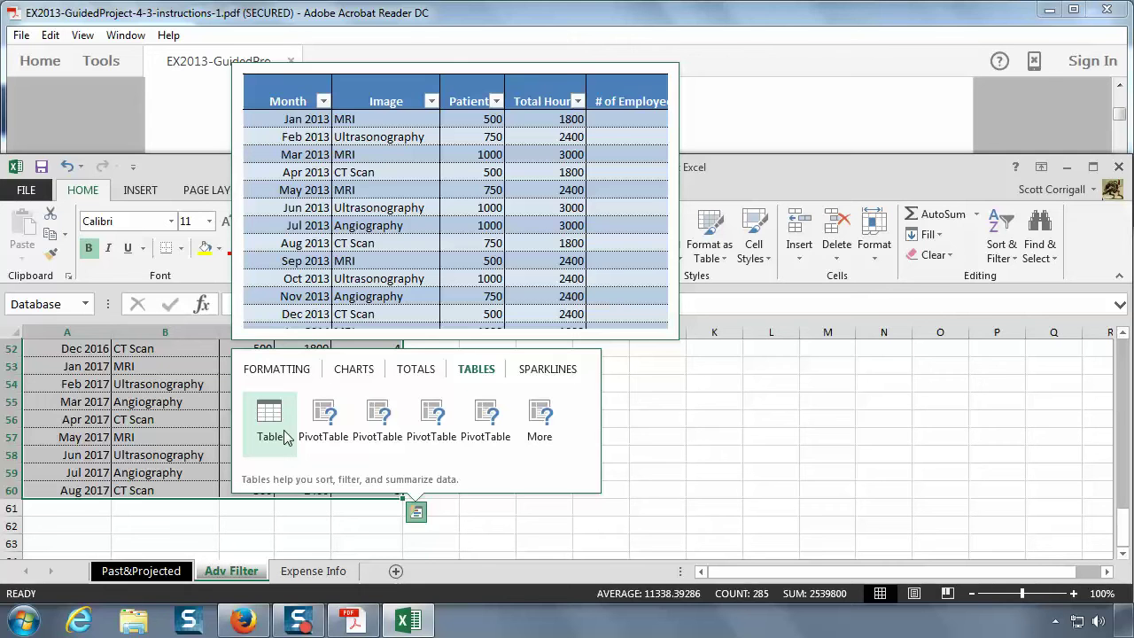
left_click(269, 420)
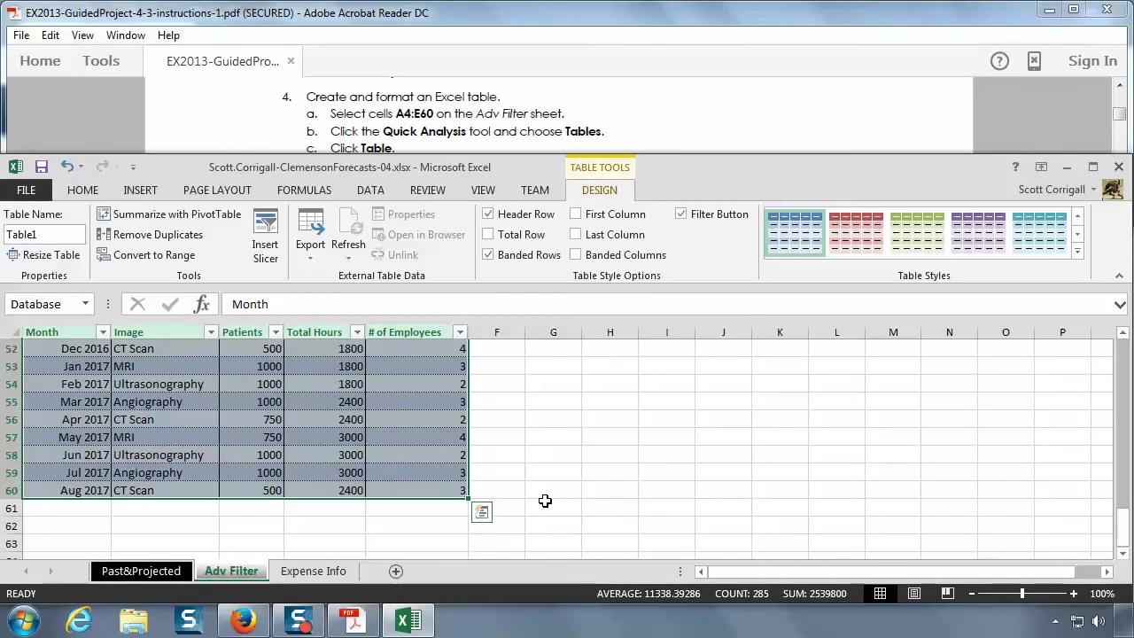
scroll(500, 496, "up", 17)
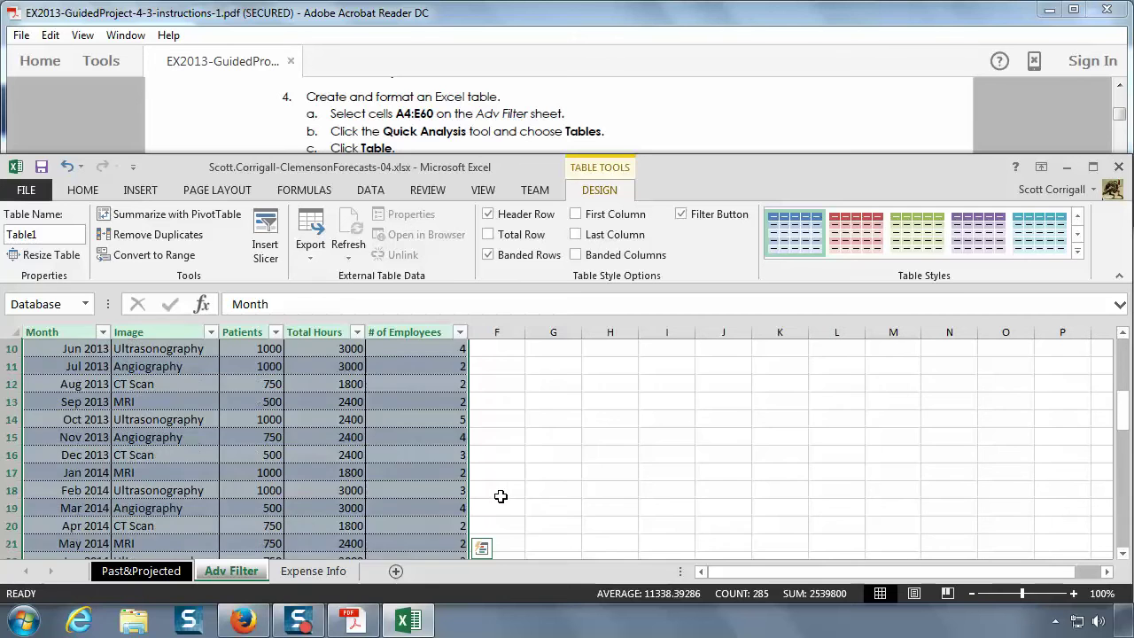
scroll(501, 496, "down", 1)
scroll(501, 496, "up", 1)
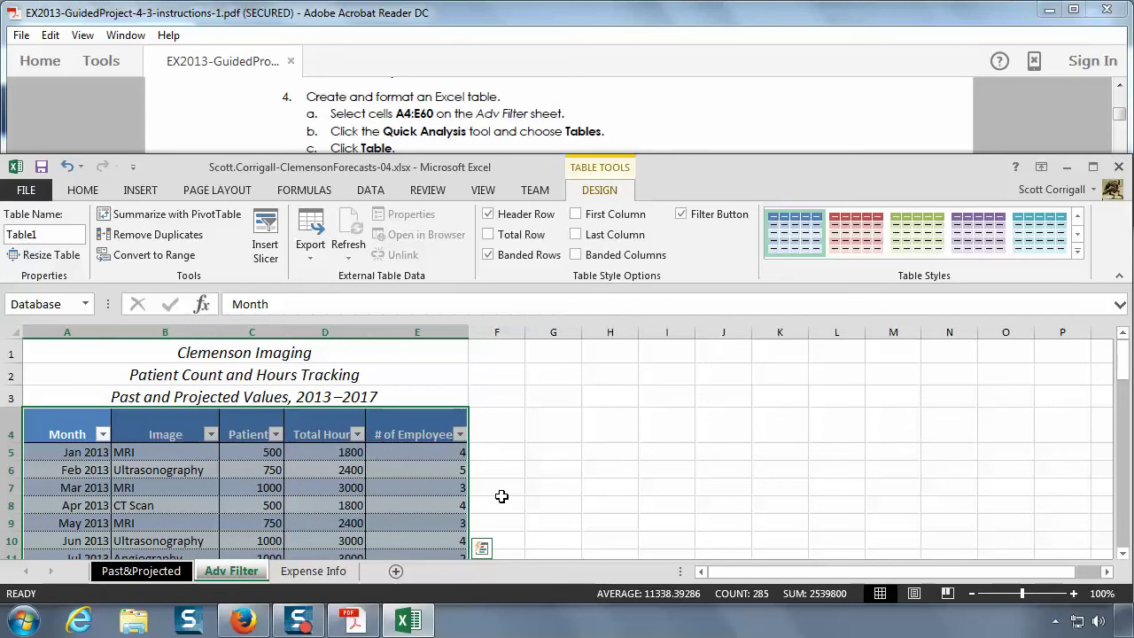
left_click(505, 377)
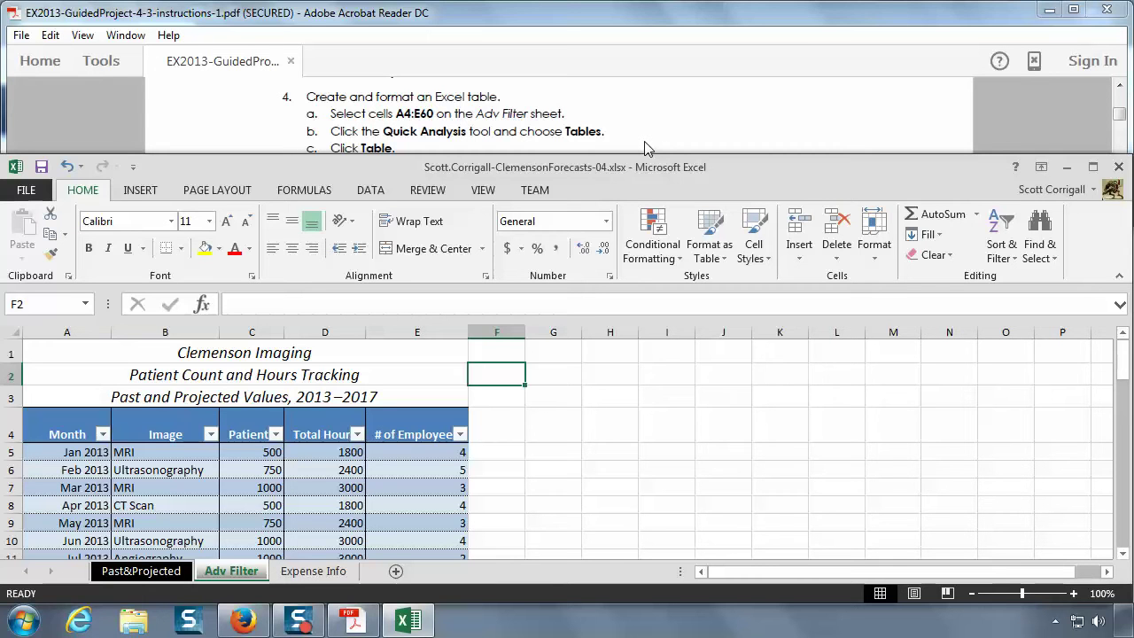
- Scroll the PDF instructions to steps 5 and 6, then select cell D6 inside the Excel table
left_click(644, 148)
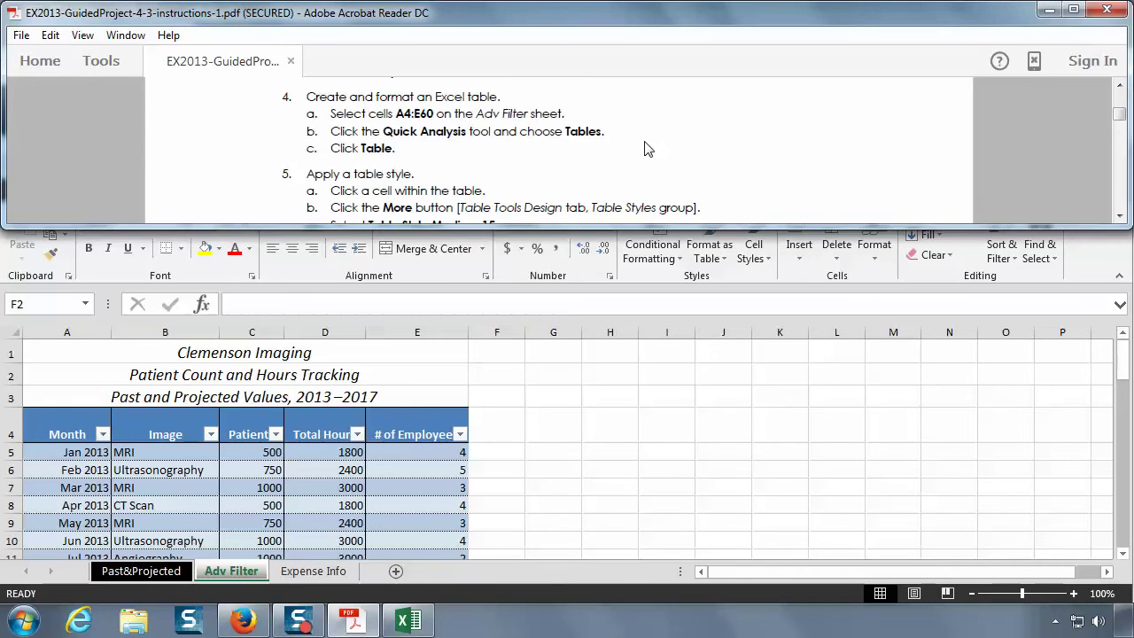
scroll(645, 148, "down", 1)
scroll(645, 148, "down", 1)
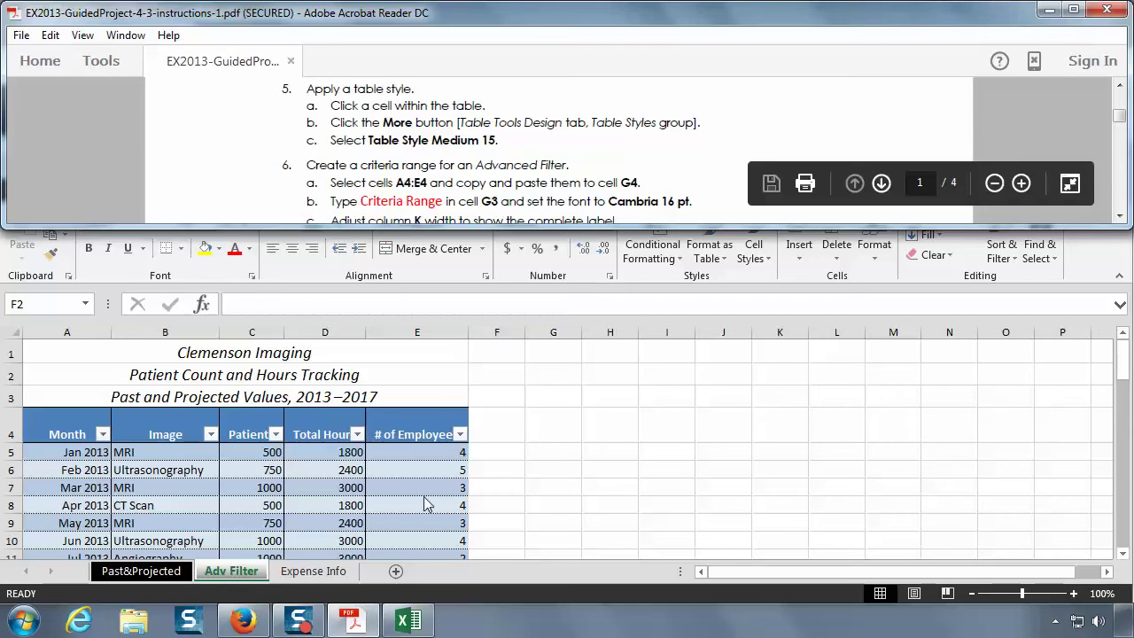
left_click(323, 469)
left_click(323, 468)
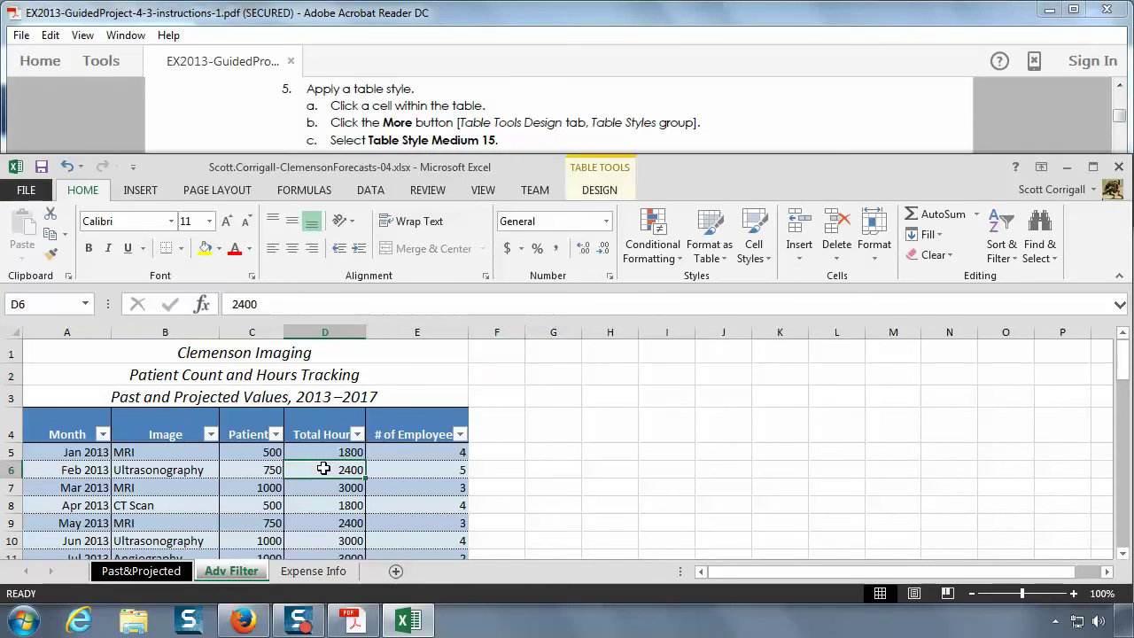
- Expand the Table Styles gallery on the Table Tools Design tab to list all Light and Medium styles
left_click(599, 190)
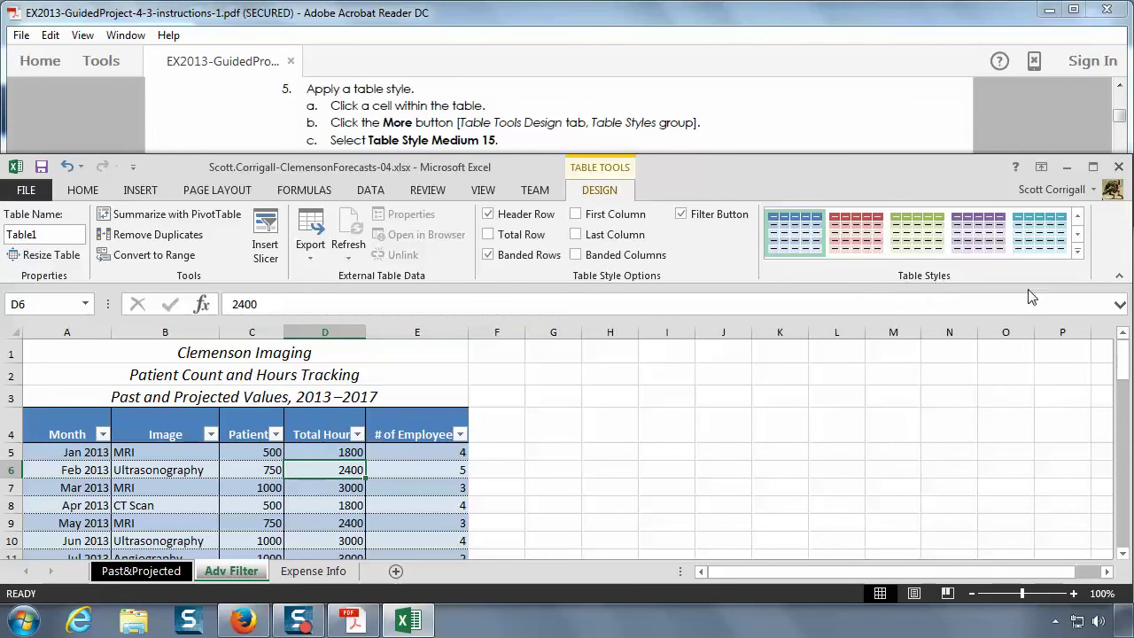
left_click(1076, 253)
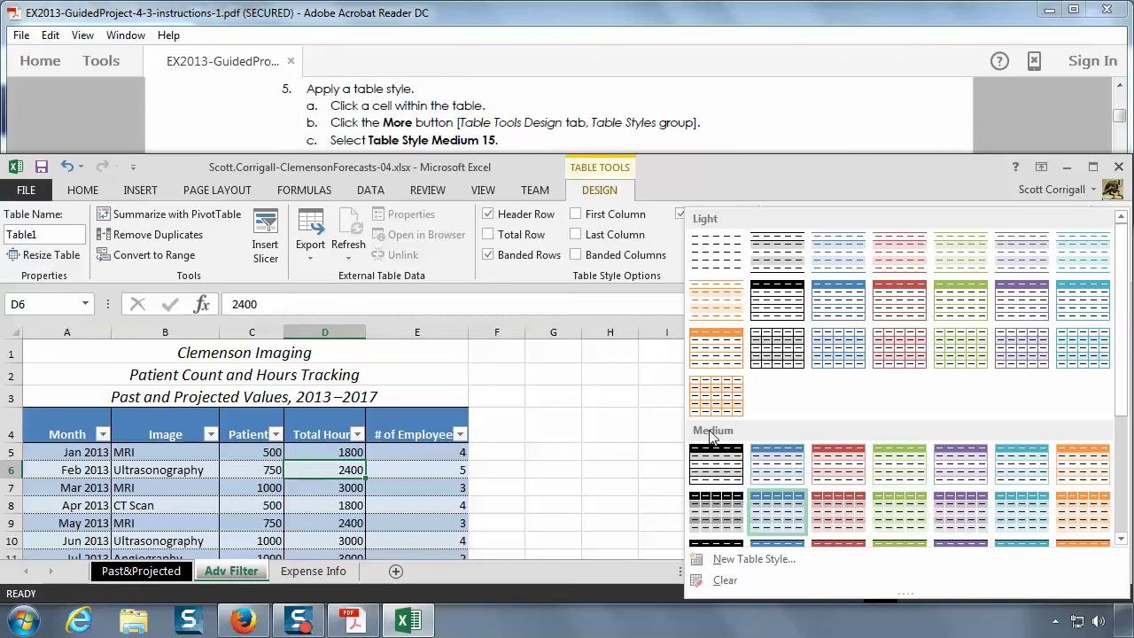
- Apply Table Style Medium 15 to the Adv Filter table
scroll(794, 432, "down", 1)
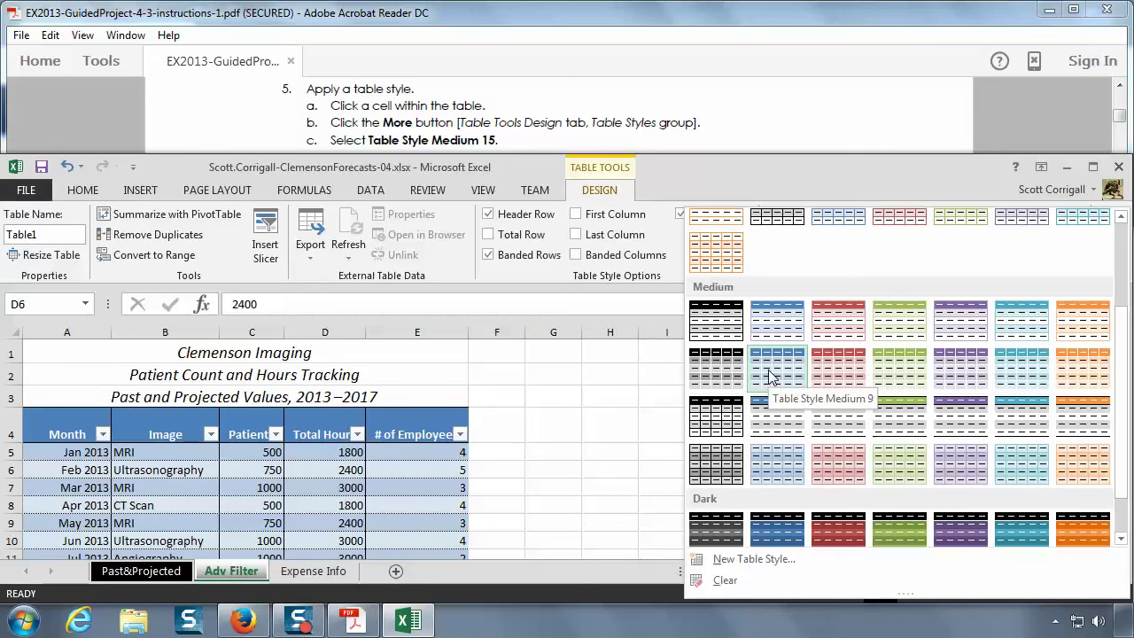
left_click(706, 416)
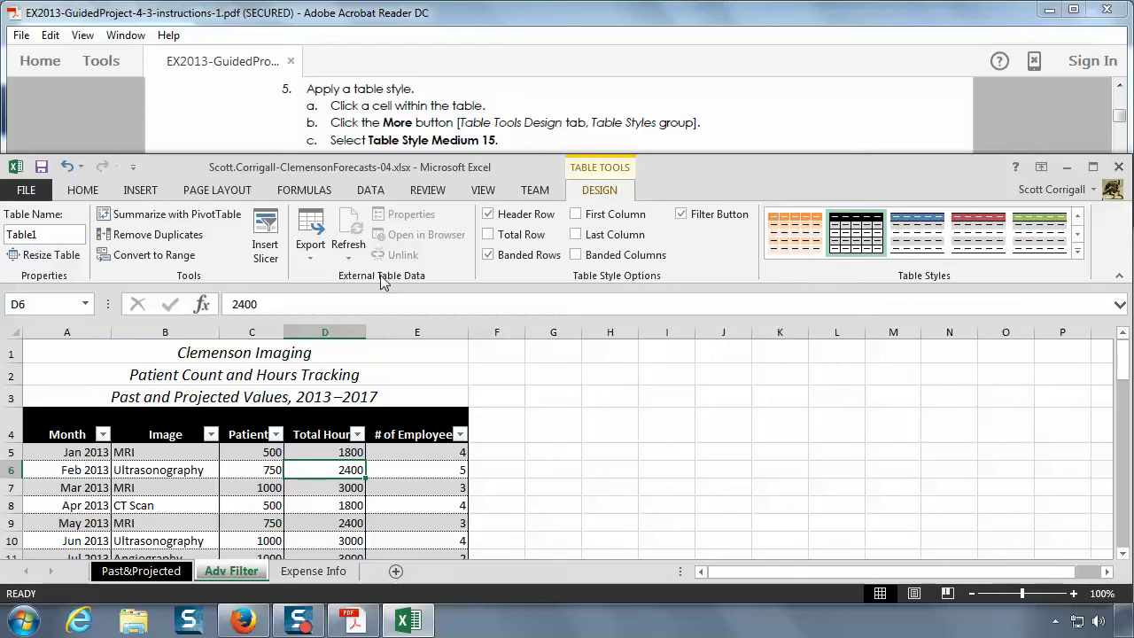
- Scroll the PDF instructions so step 6, creating a criteria range, sits at the top
left_click(531, 123)
scroll(531, 122, "down", 1)
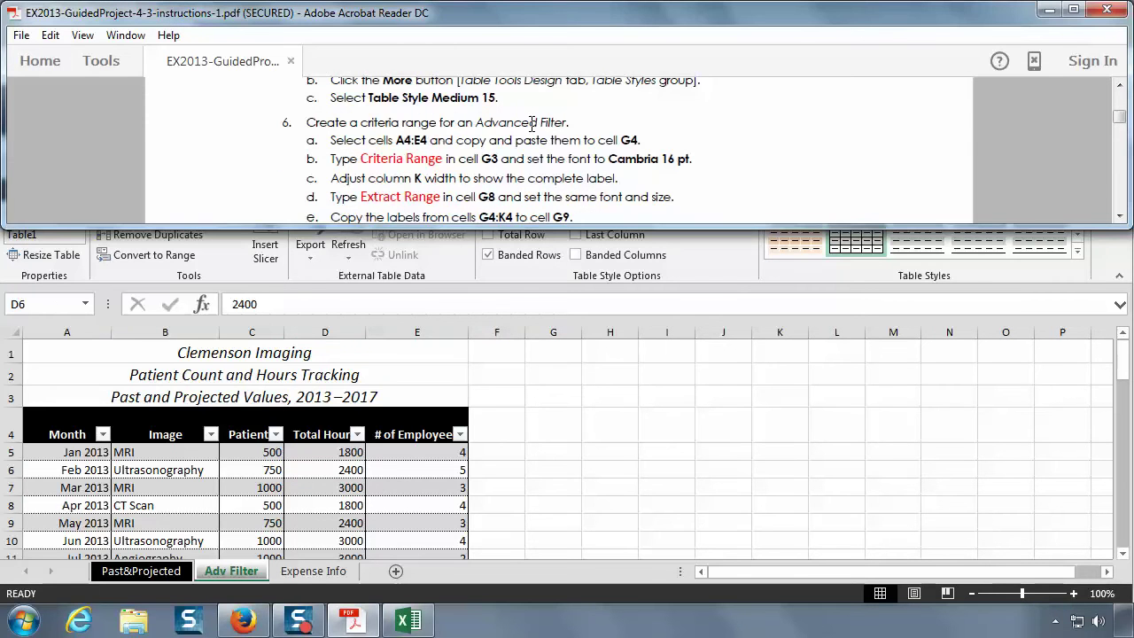
scroll(531, 123, "down", 1)
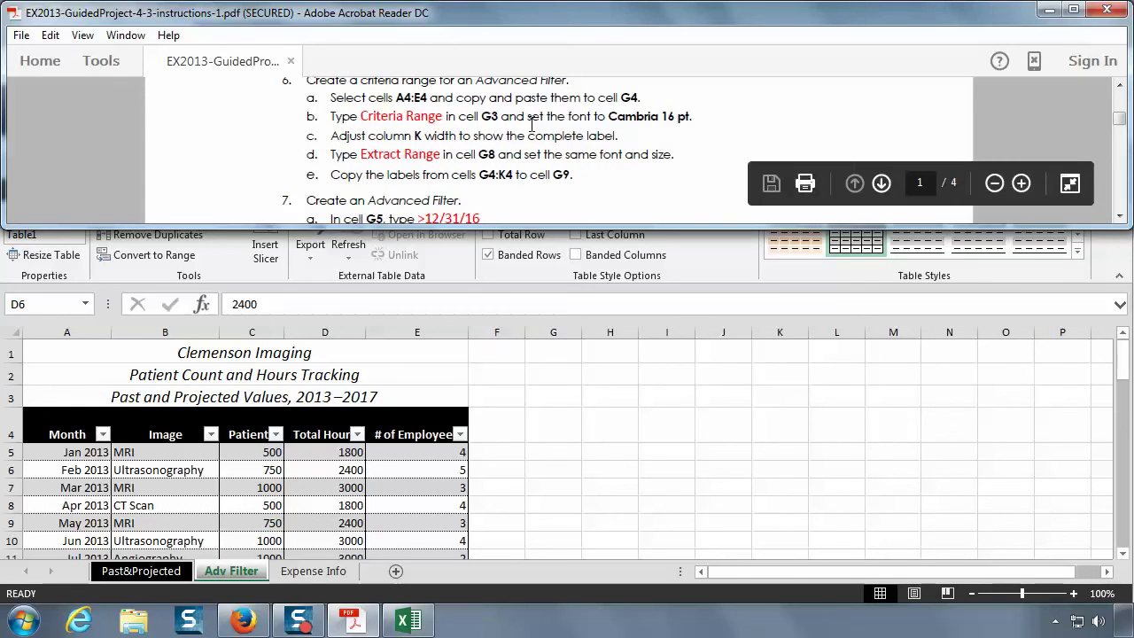
left_click(1117, 87)
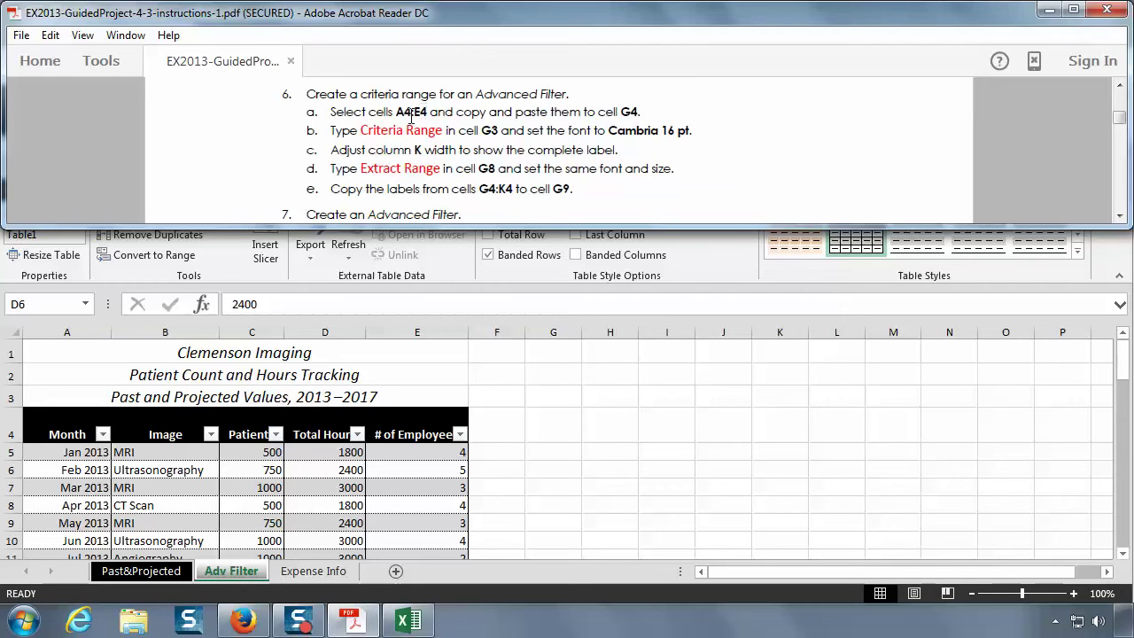
- Copy the headers Month through # of Employees from A4:E4 and paste them into G4:K4
left_click(60, 429)
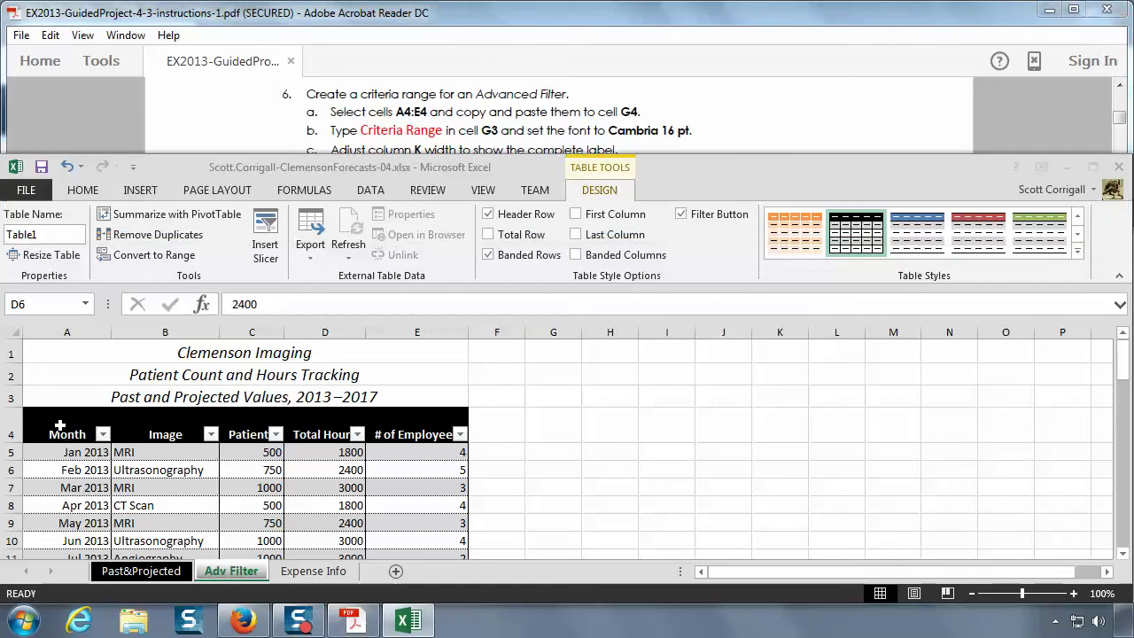
left_click(60, 427)
left_click_drag(60, 426, 410, 427)
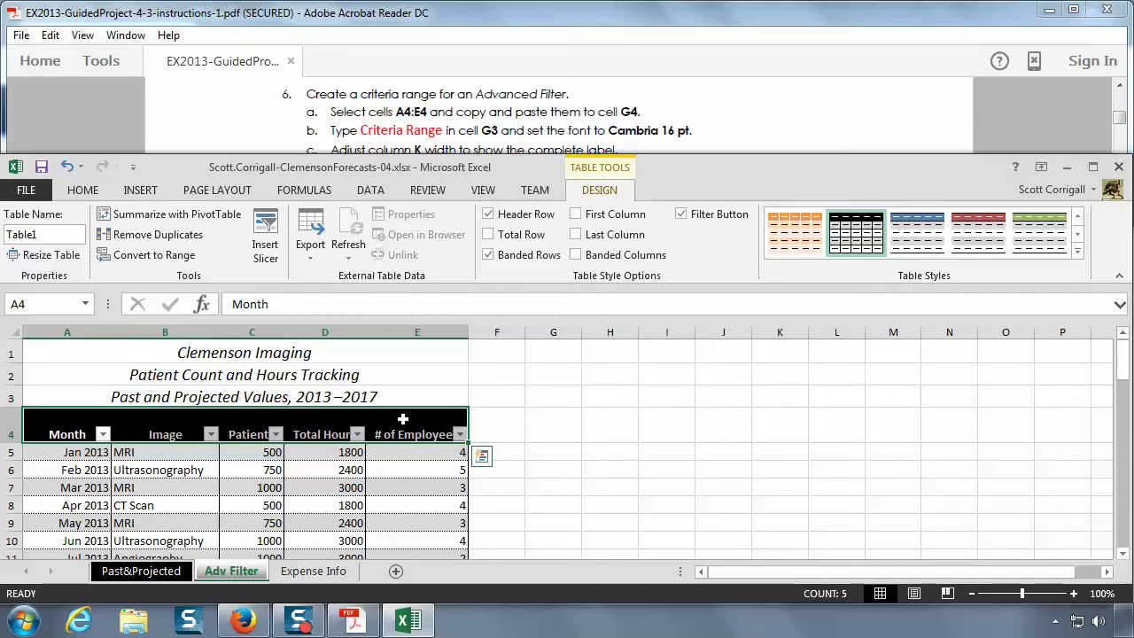
right_click(404, 420)
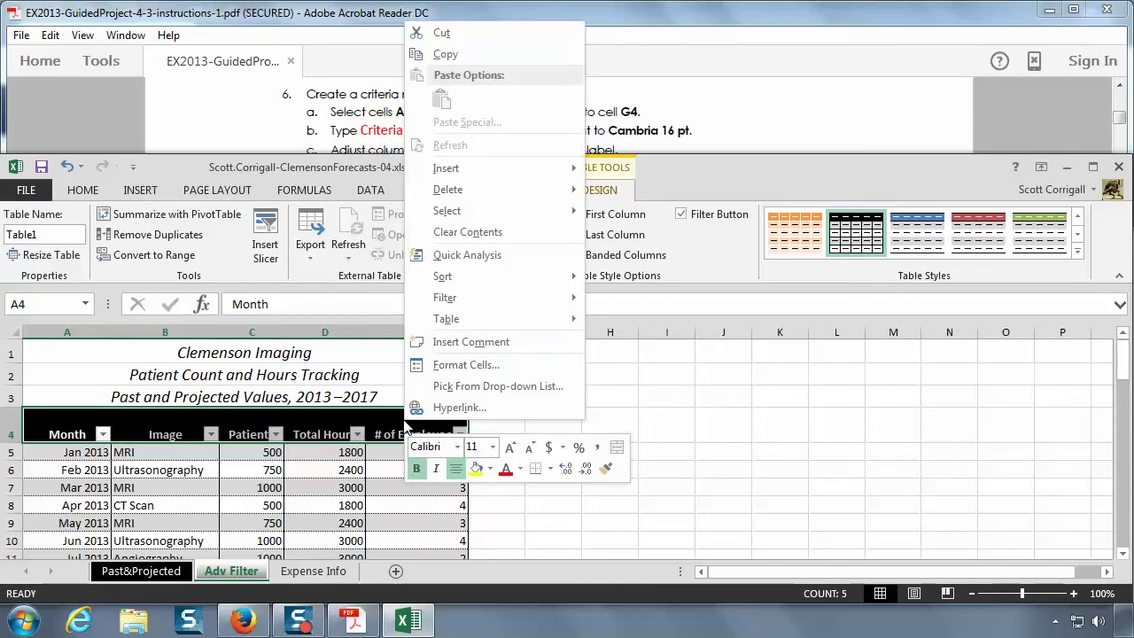
left_click(455, 54)
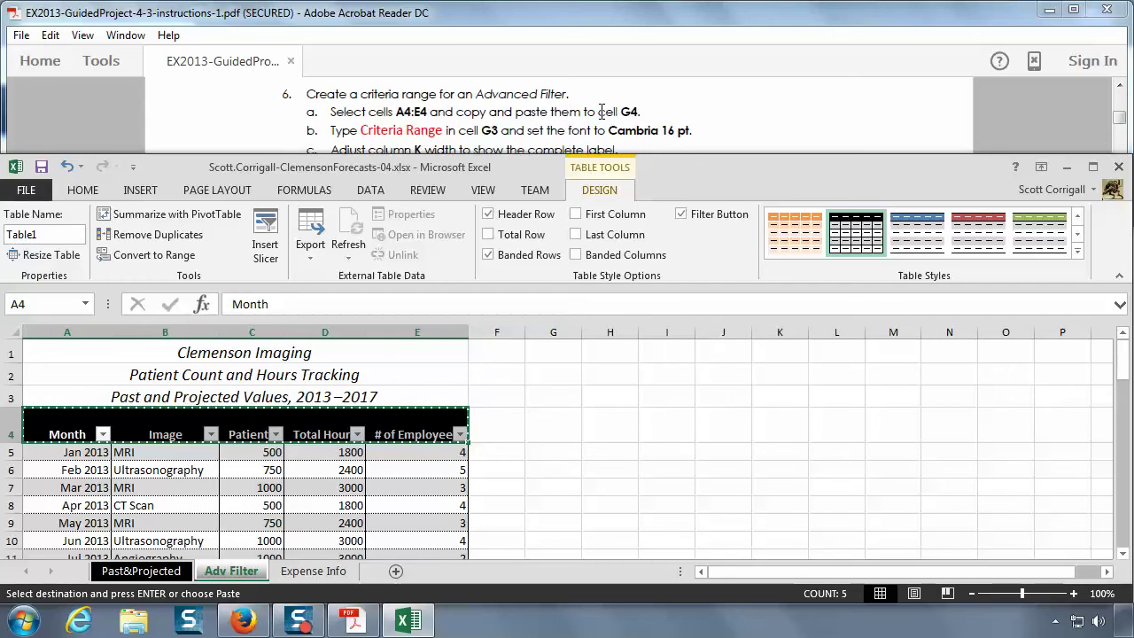
left_click(552, 433)
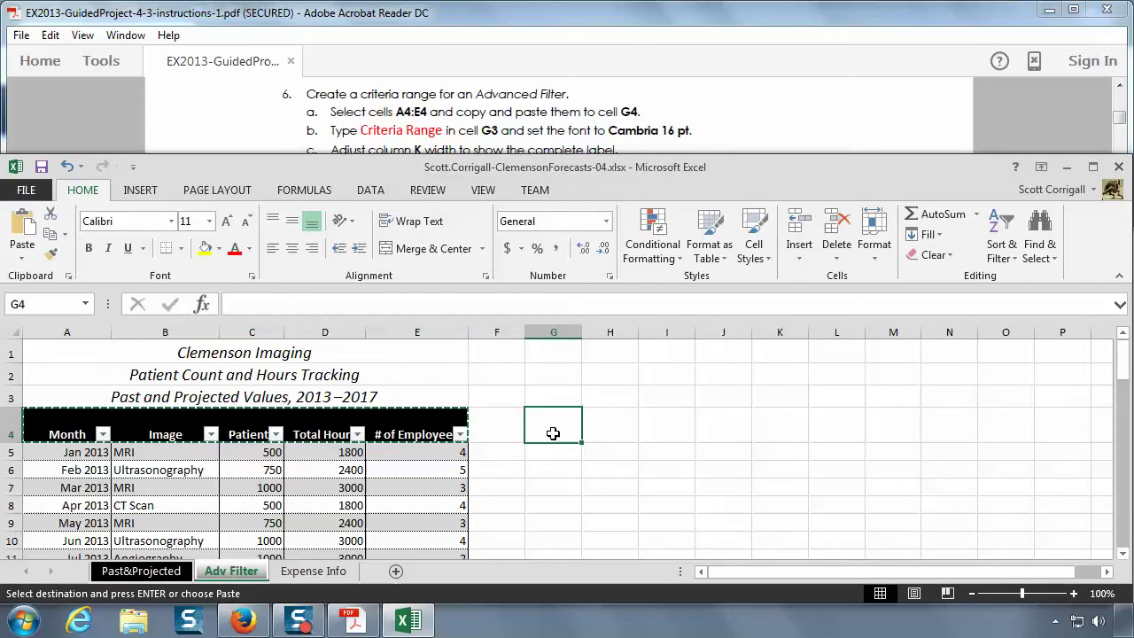
right_click(553, 433)
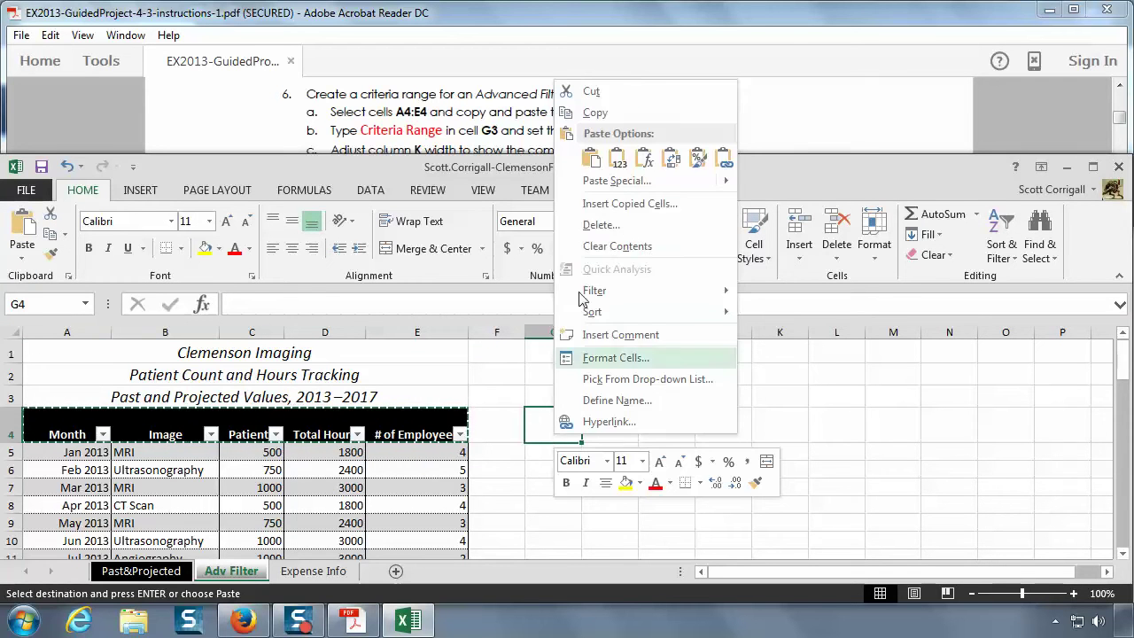
left_click(593, 161)
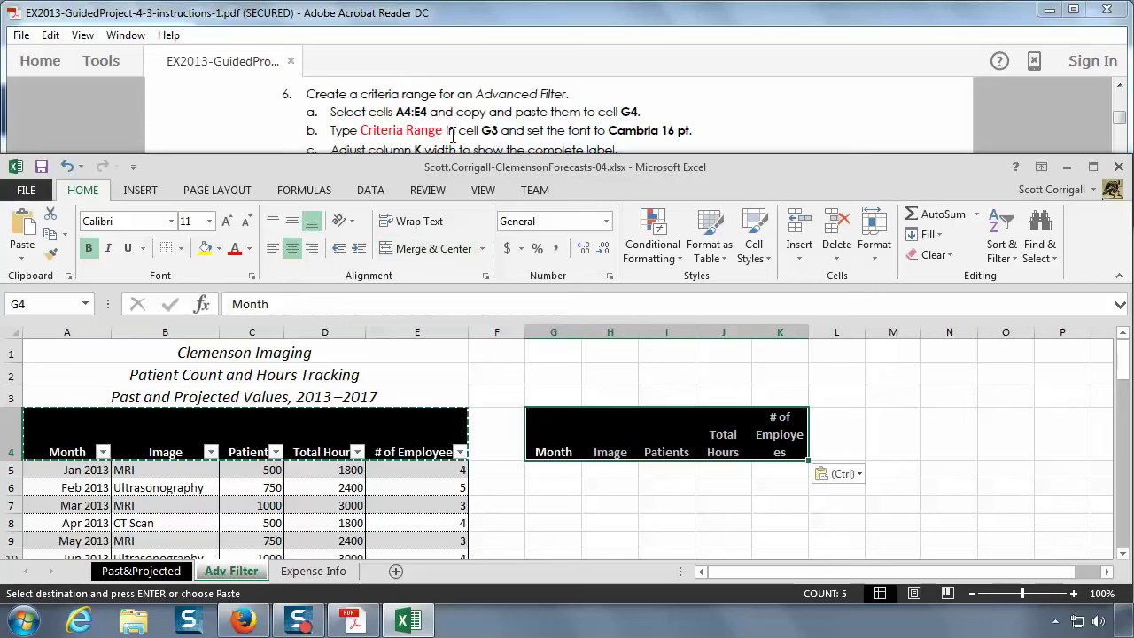
- Enter the label 'Criteria Range' in cell G3 and reselect G3
left_click(561, 393)
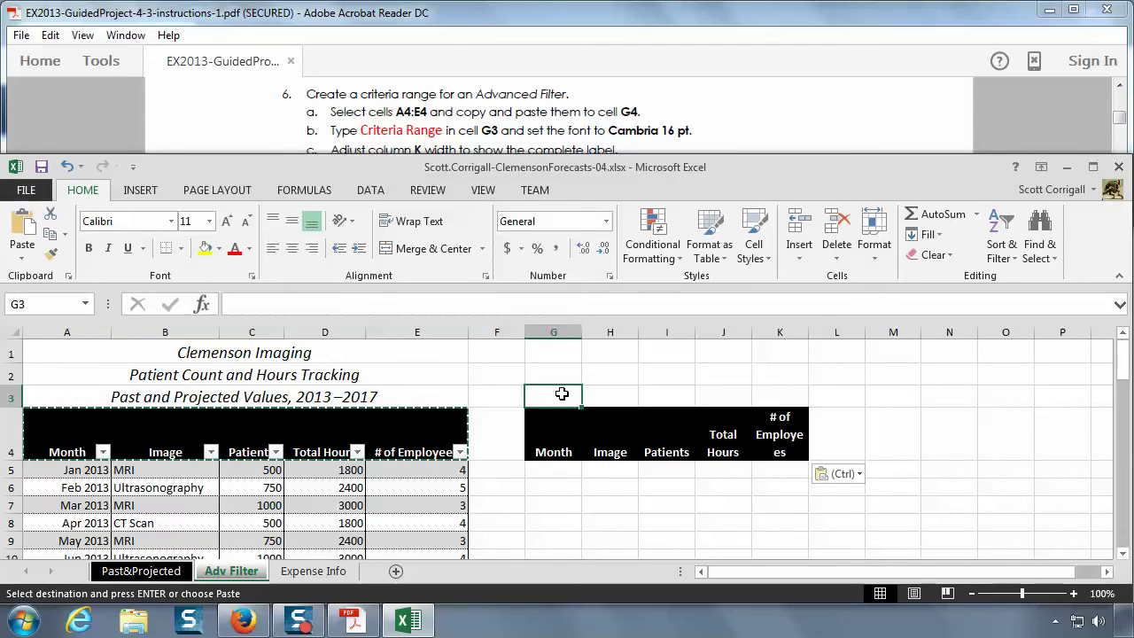
type("Criteria Range")
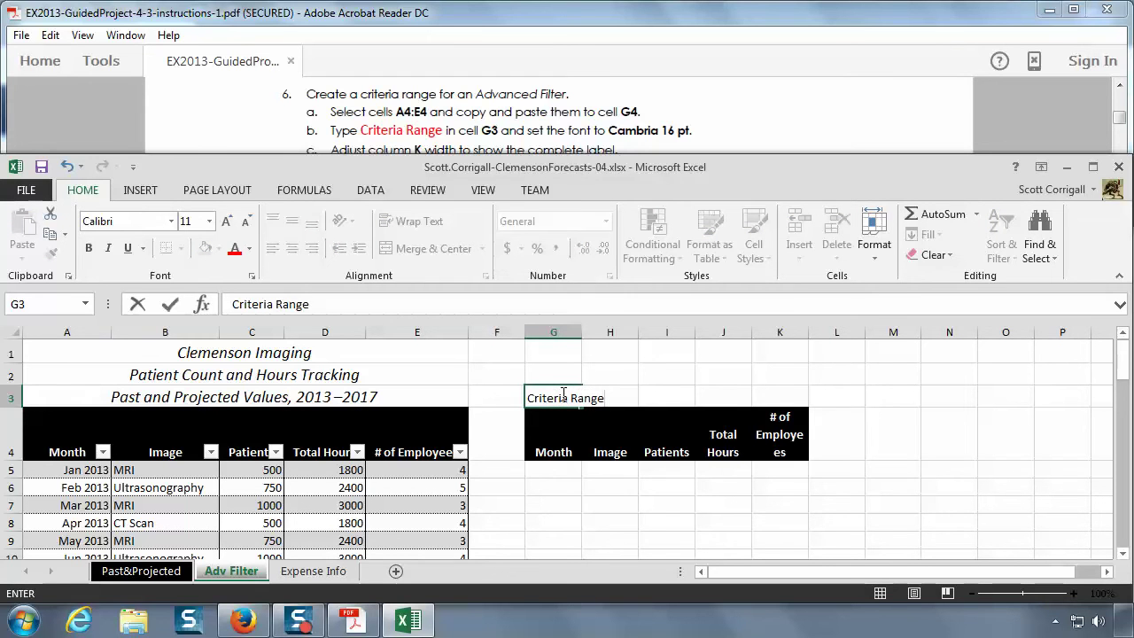
key("Return")
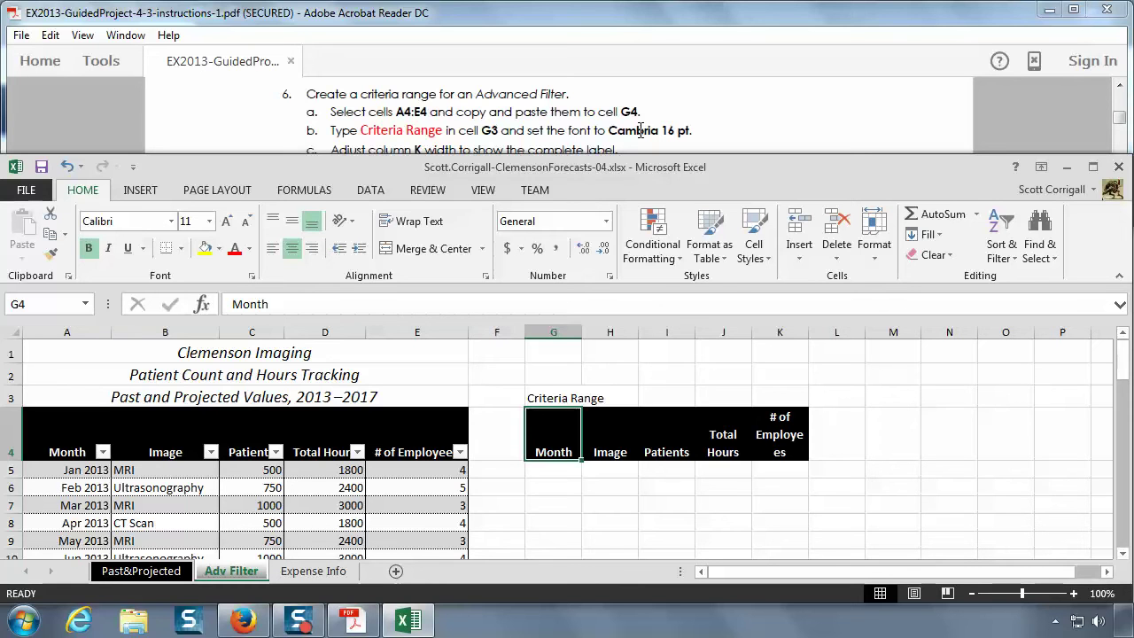
left_click(549, 400)
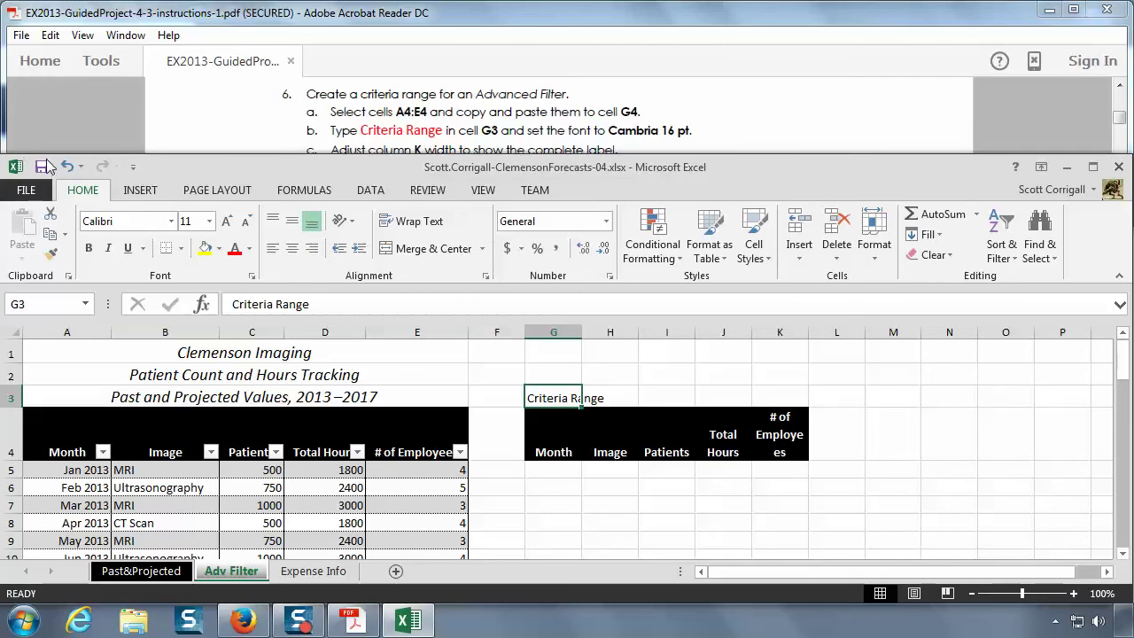
- Set the G3 Criteria Range label to Cambria font at 16 pt
left_click(172, 223)
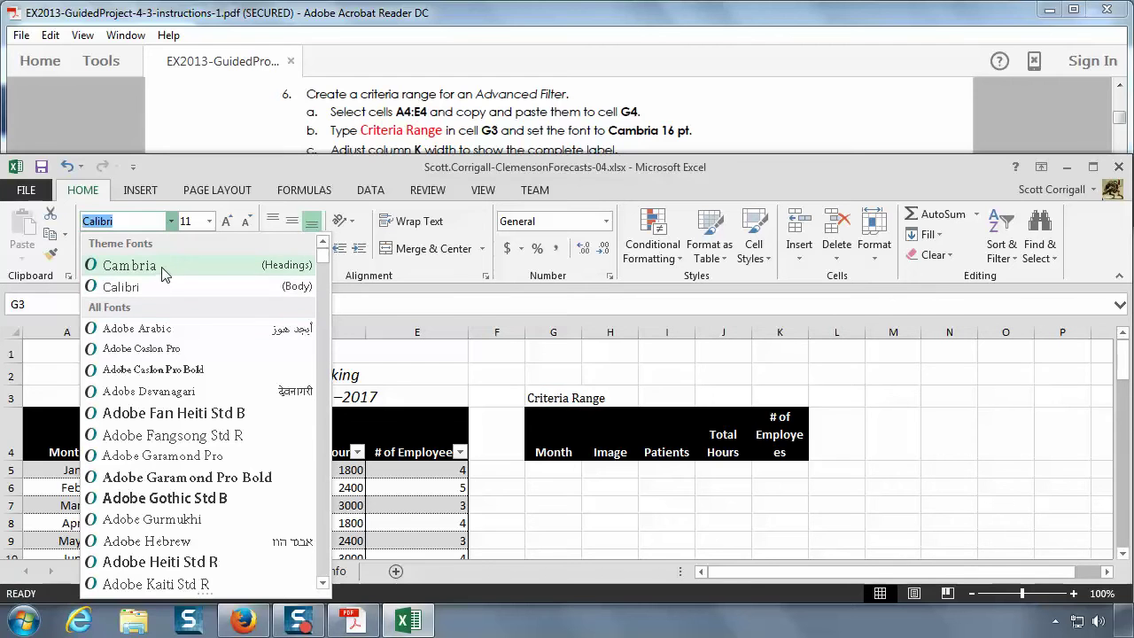
scroll(215, 446, "down", 12)
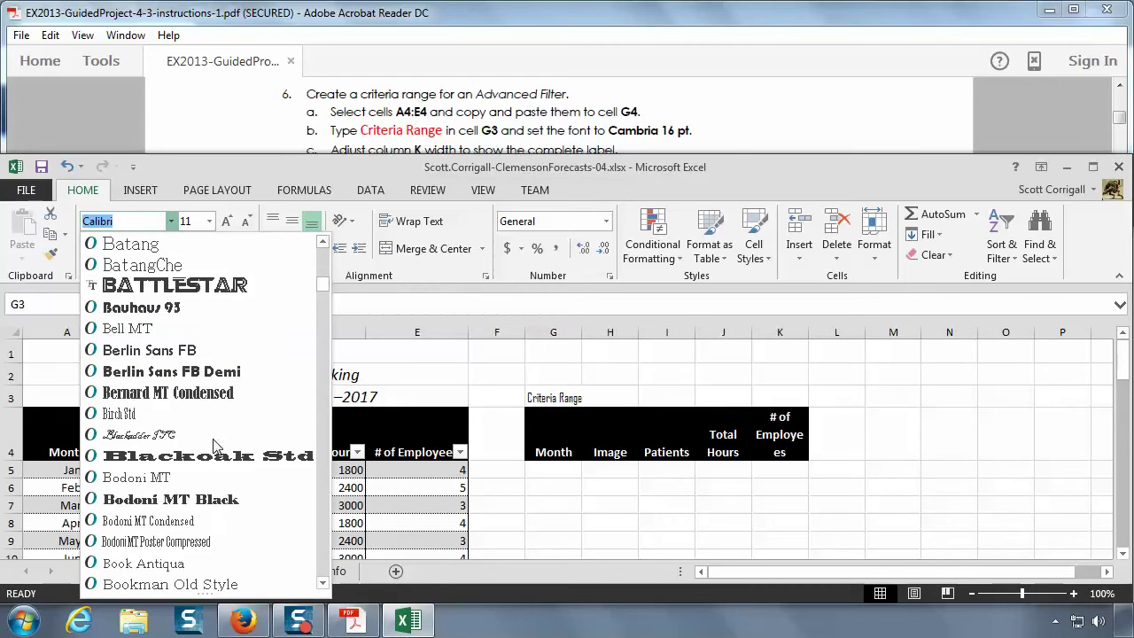
scroll(215, 445, "down", 5)
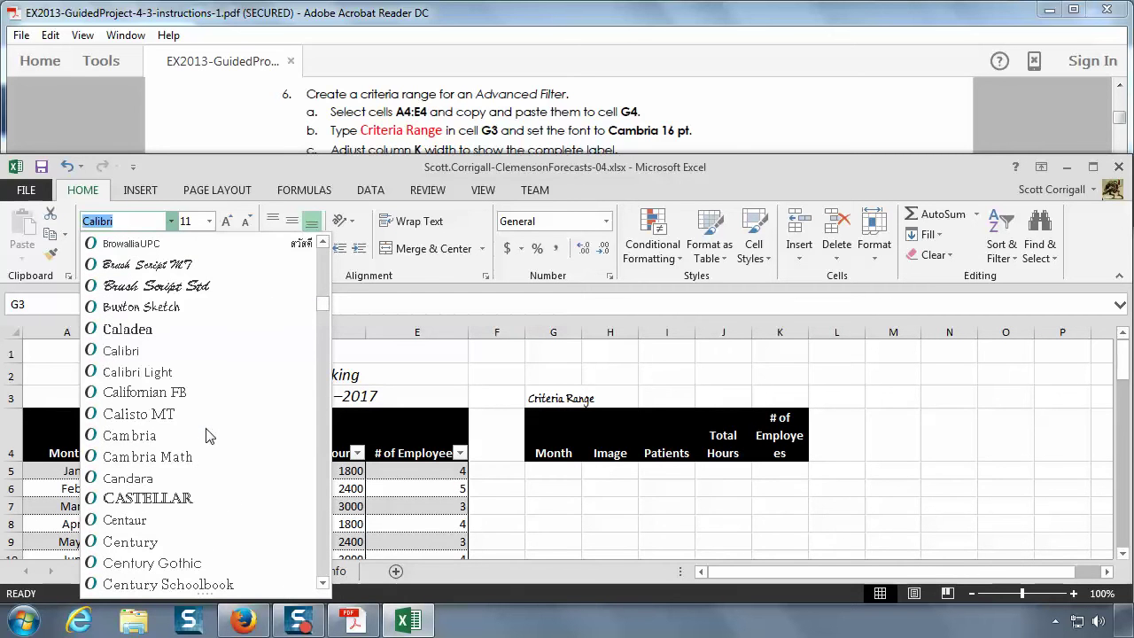
left_click(131, 435)
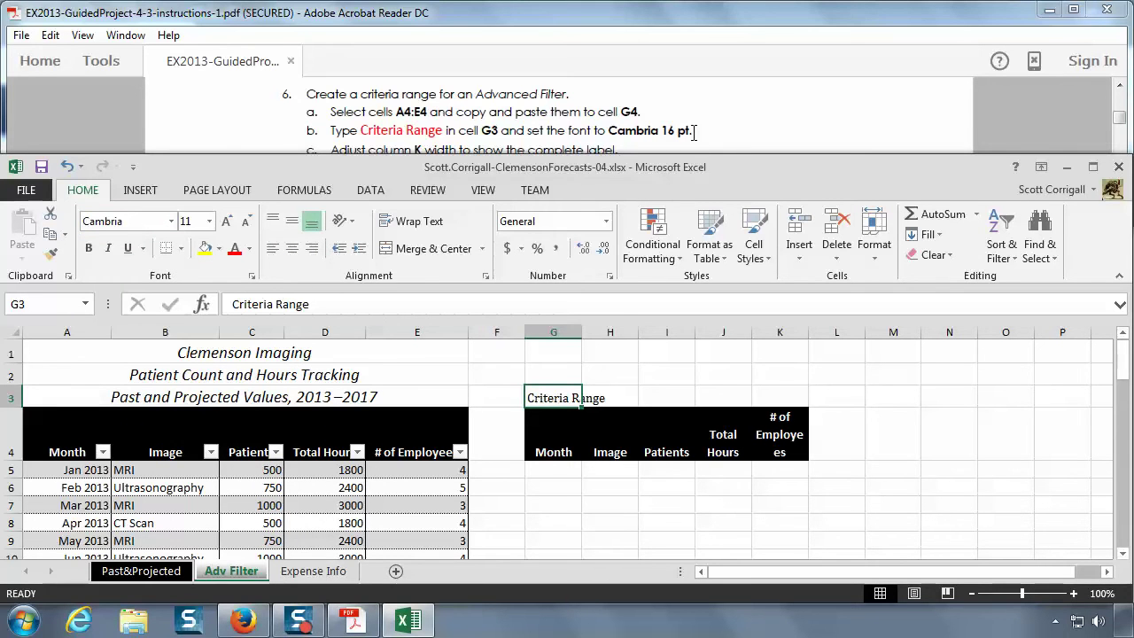
left_click(209, 221)
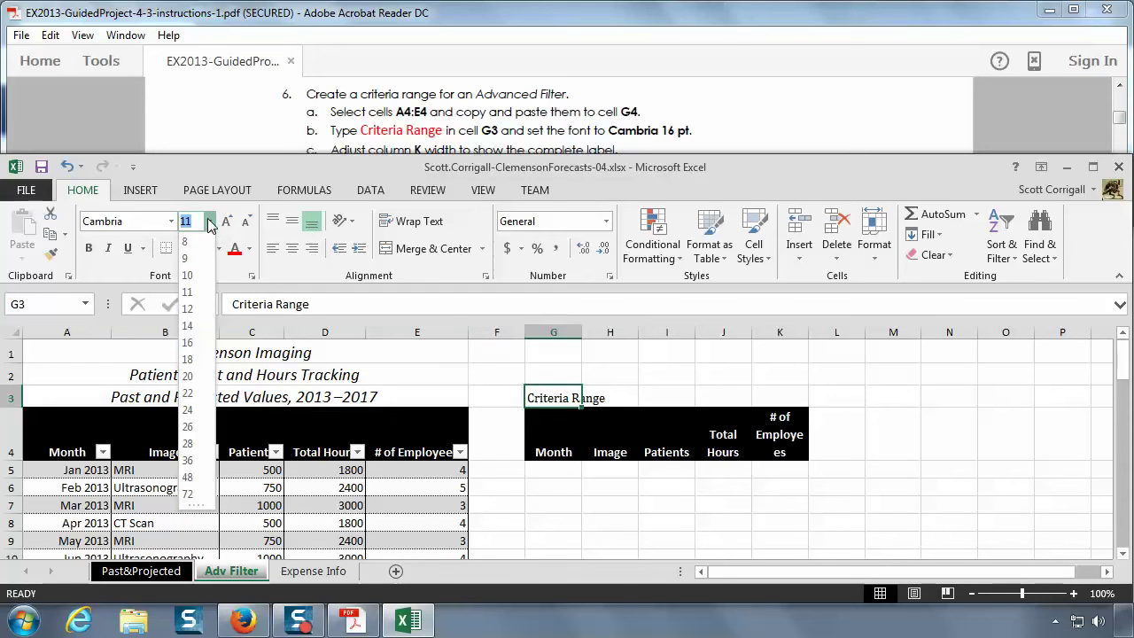
left_click(208, 223)
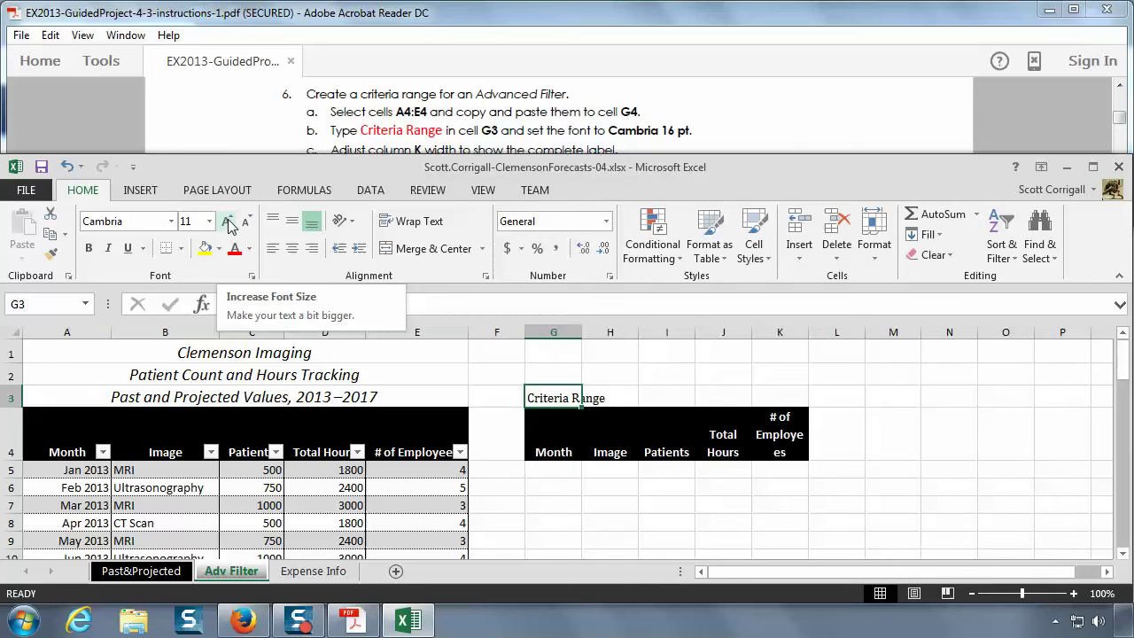
left_click(228, 224)
left_click(229, 223)
left_click(228, 224)
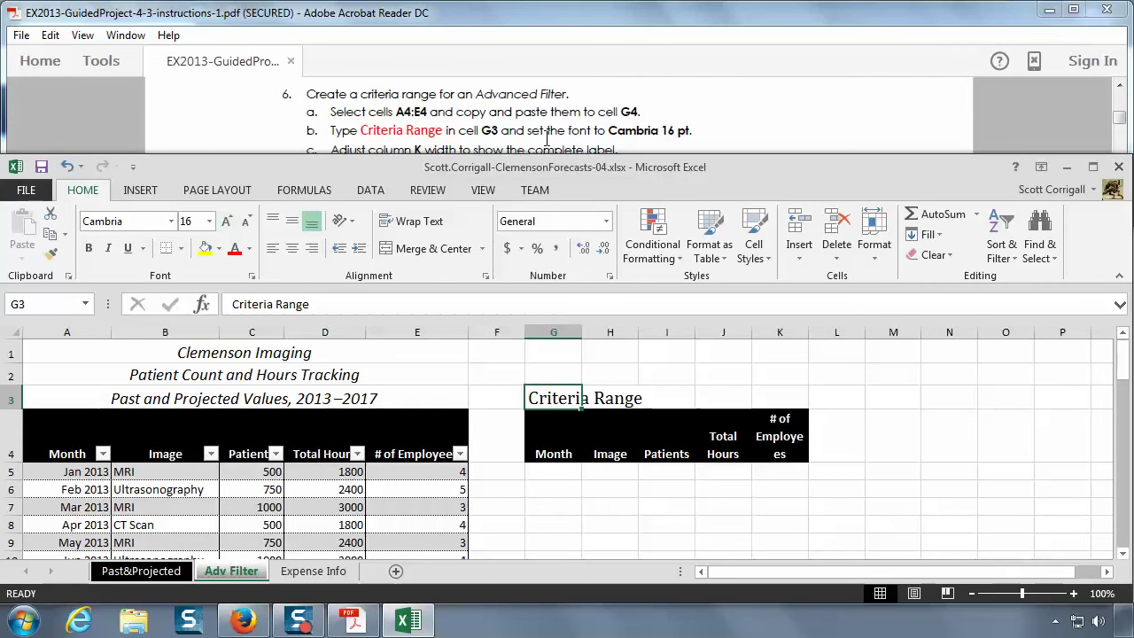
- Scroll the PDF to step 7, then widen column K to fit the # of Employees header
left_click(546, 131)
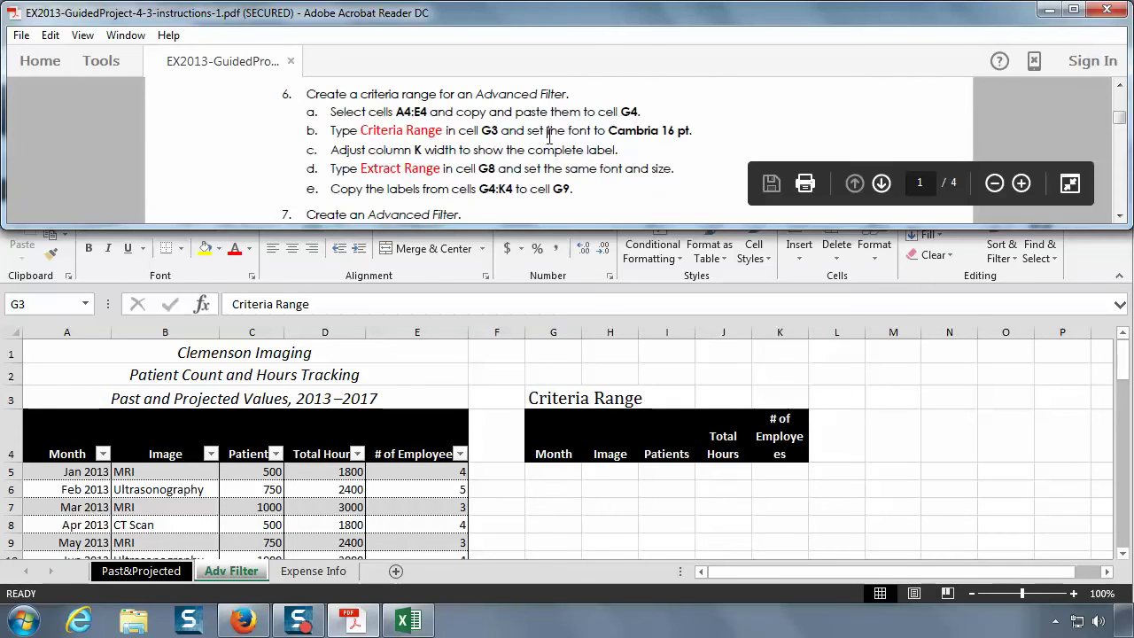
scroll(549, 137, "down", 1)
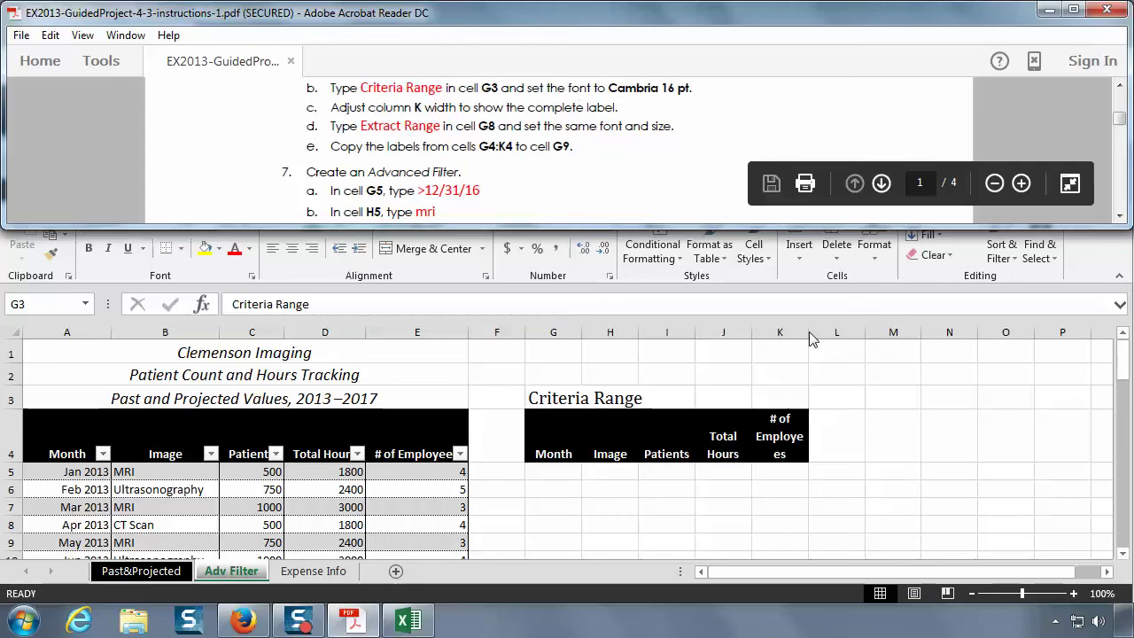
left_click(809, 332)
mouse_move(809, 332)
left_mouse_down()
mouse_move(830, 332)
mouse_move(815, 333)
left_mouse_up()
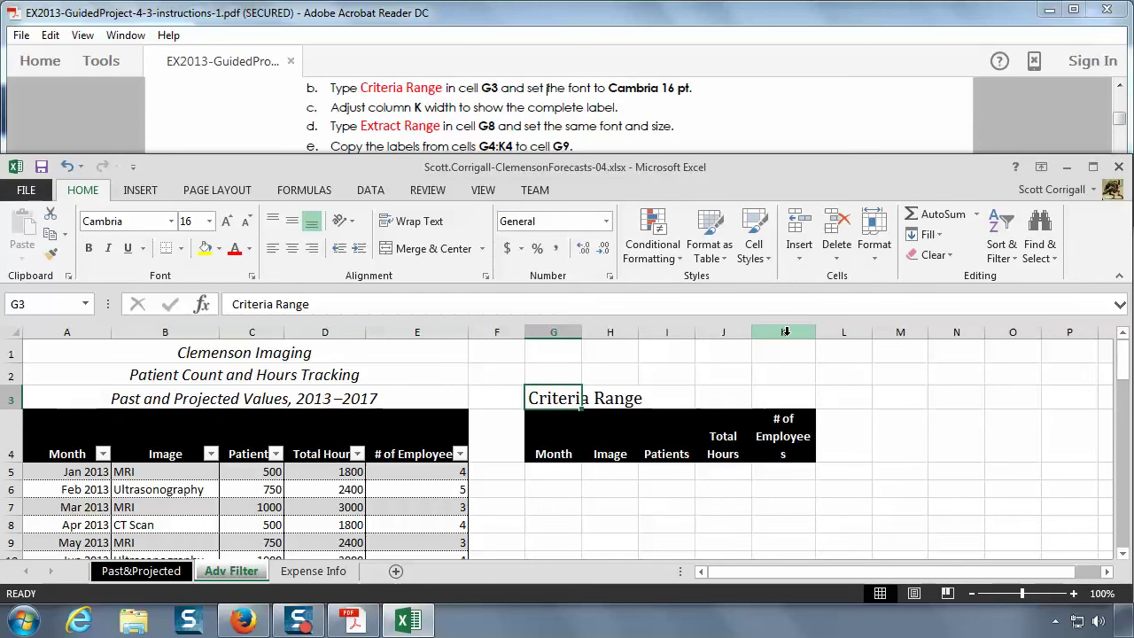
- Select column K and AutoFit its width to its contents
right_click(785, 331)
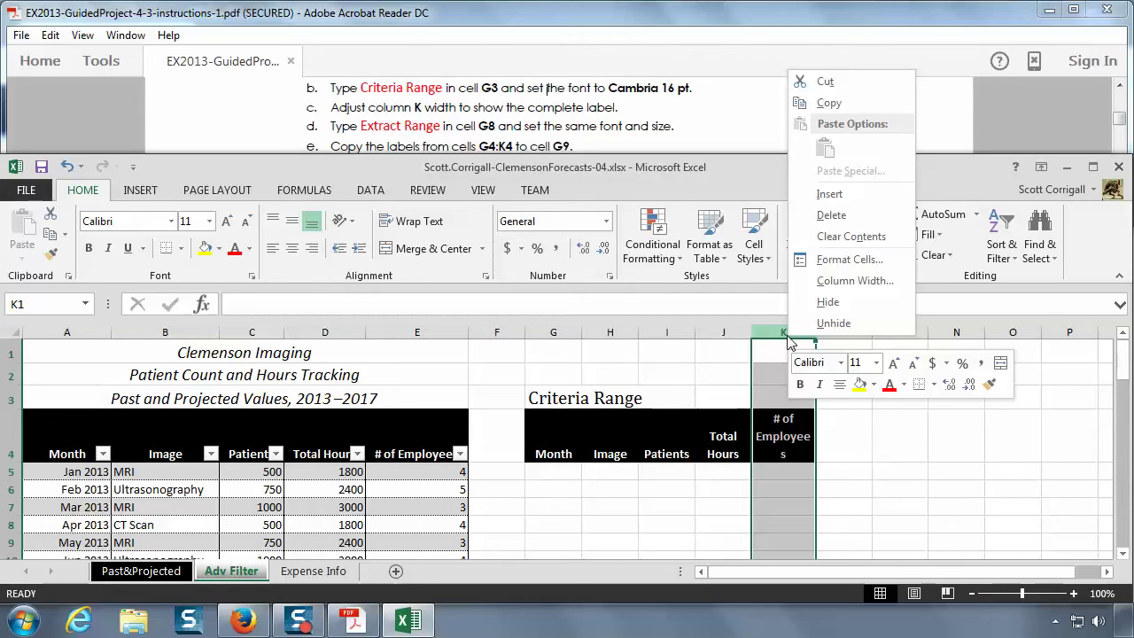
left_click(782, 332)
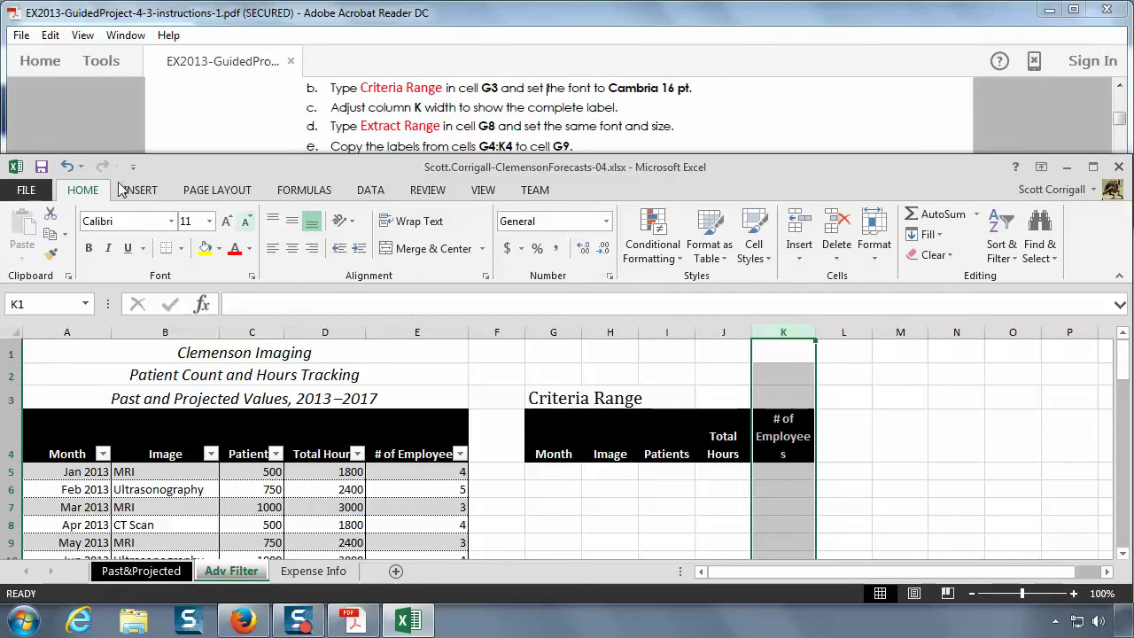
left_click(877, 252)
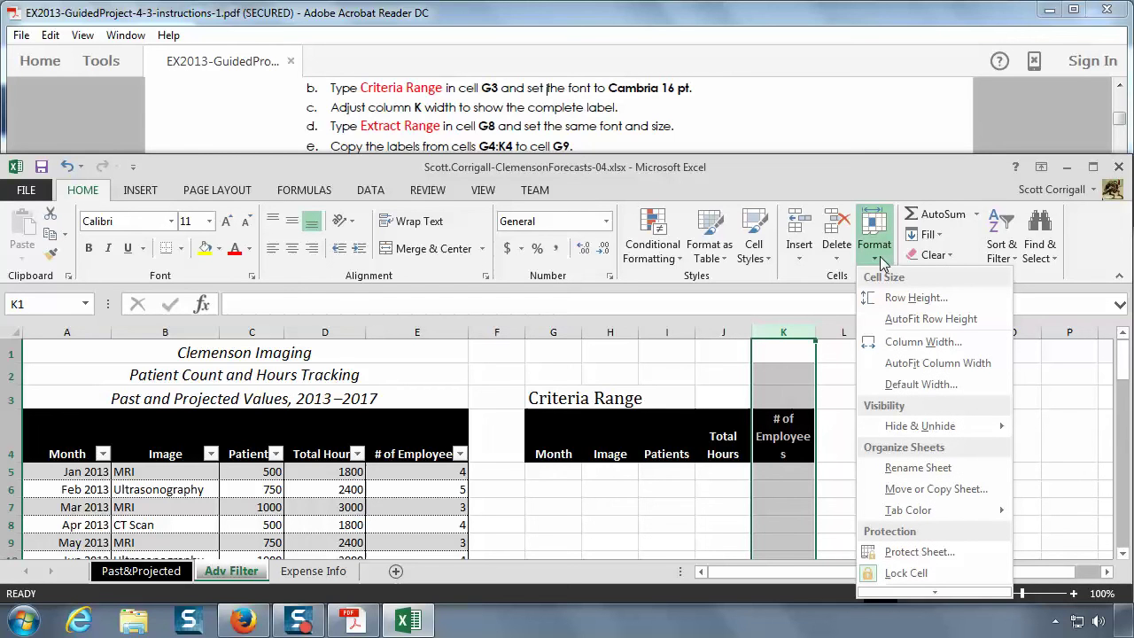
left_click(929, 369)
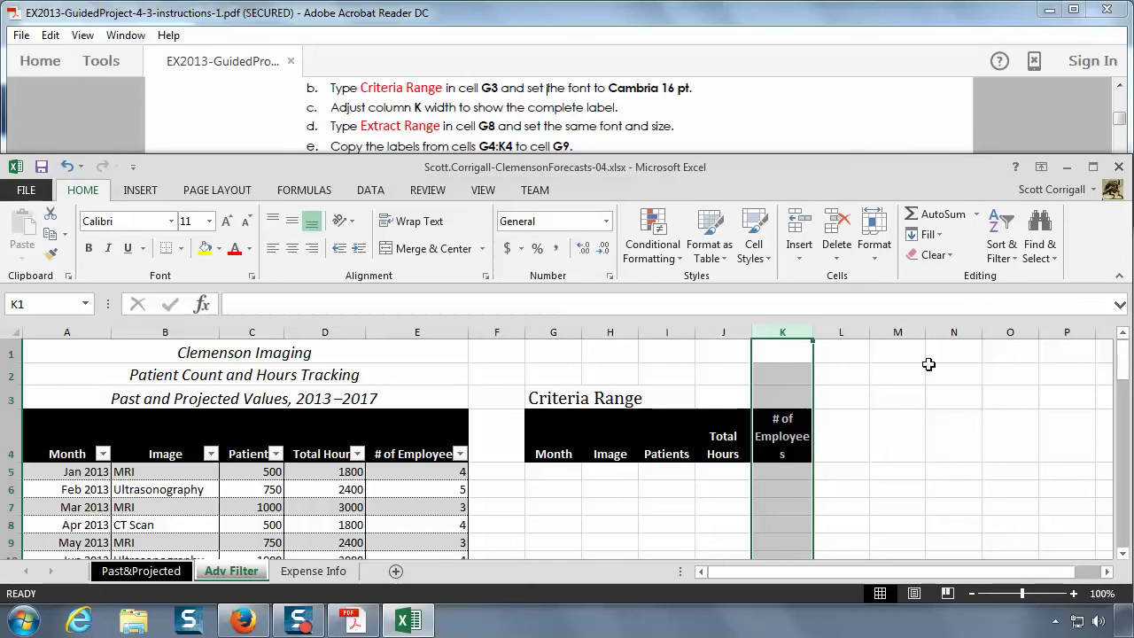
mouse_move(812, 332)
left_mouse_down()
mouse_move(824, 333)
mouse_move(809, 332)
left_mouse_up()
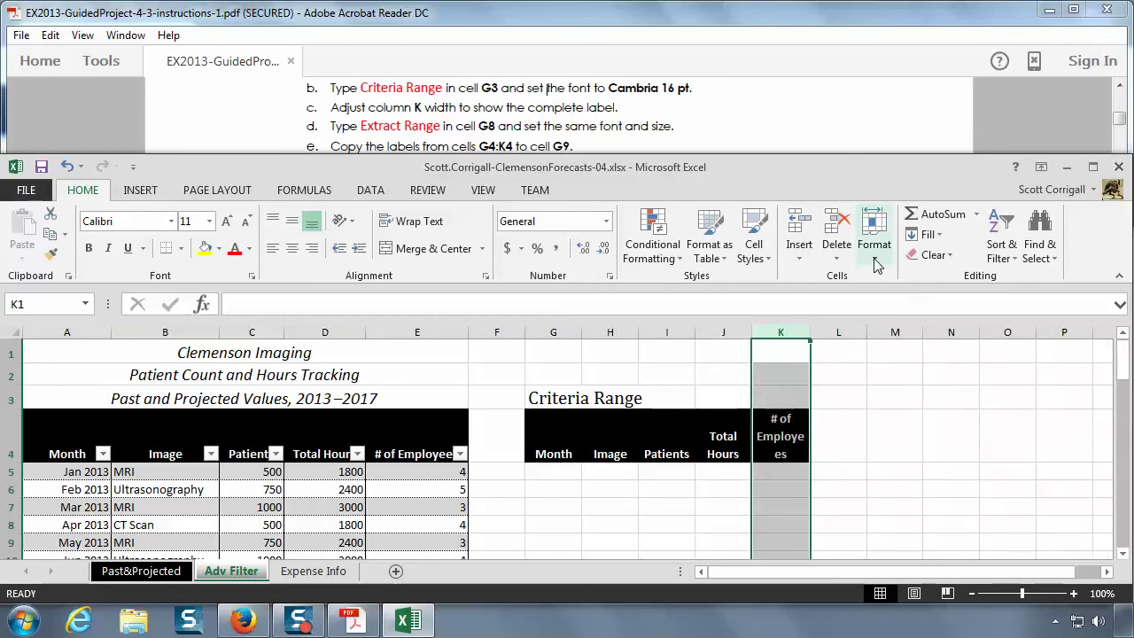
left_click(874, 235)
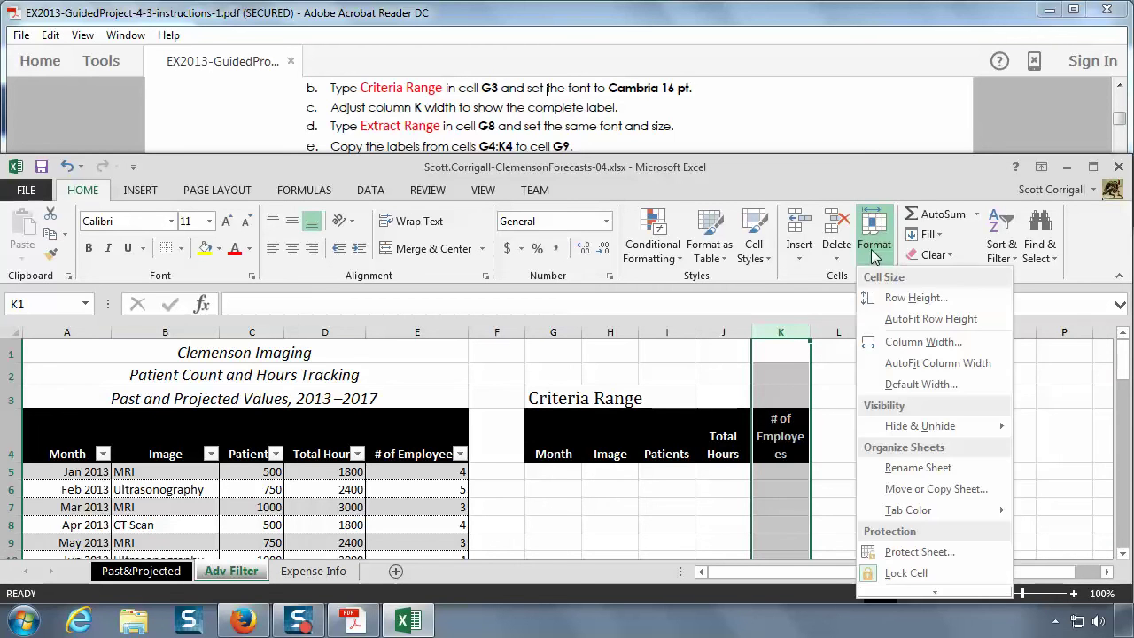
left_click(920, 365)
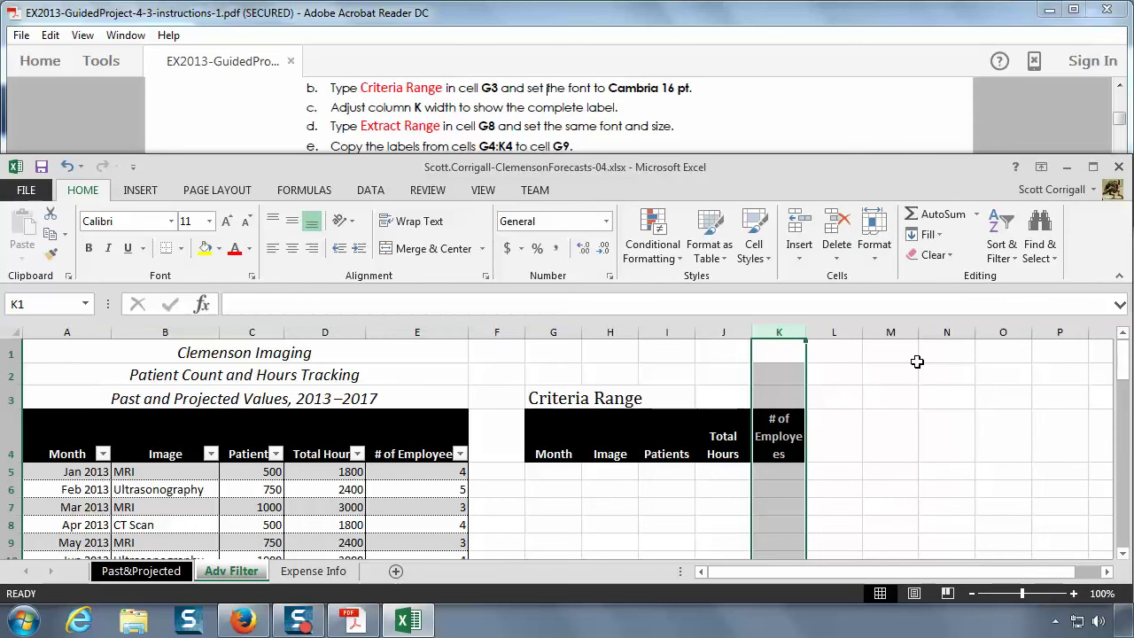
- Resize column K by hand, then AutoFit it again so # of Employees wraps onto two lines
left_click_drag(806, 331, 821, 327)
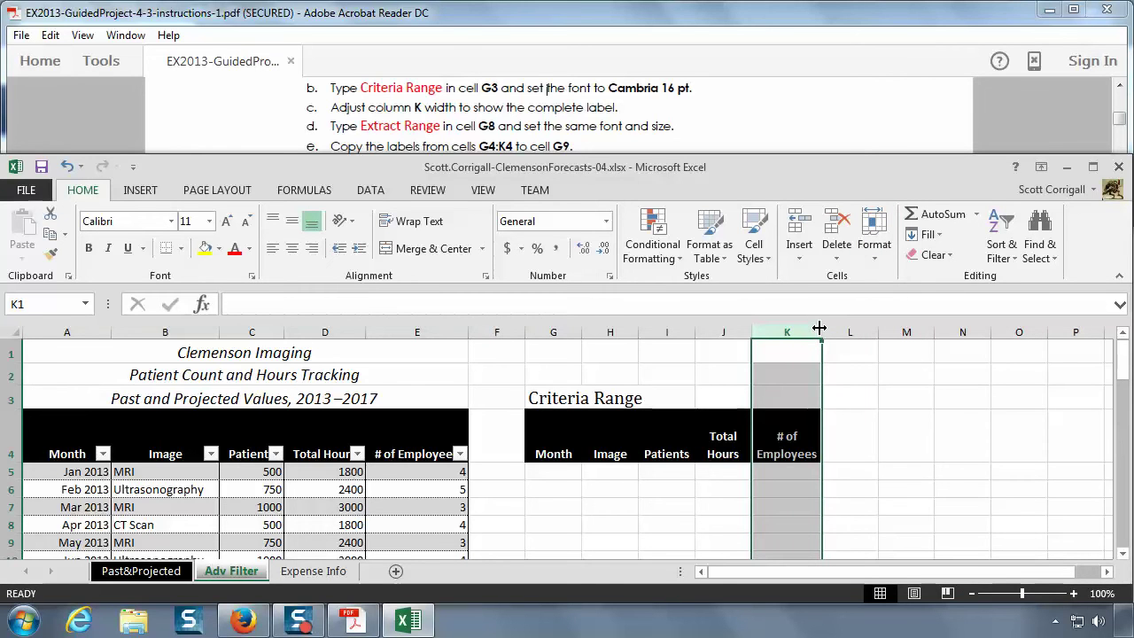
mouse_move(819, 327)
left_mouse_down()
mouse_move(835, 319)
mouse_move(848, 328)
mouse_move(835, 333)
left_mouse_up()
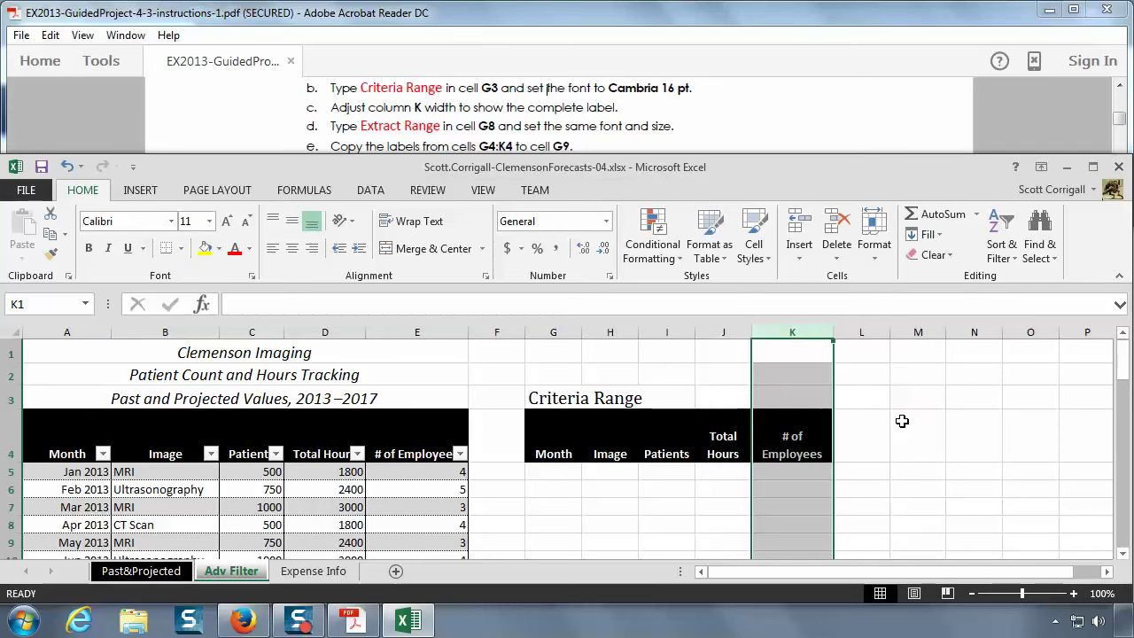
left_click(879, 257)
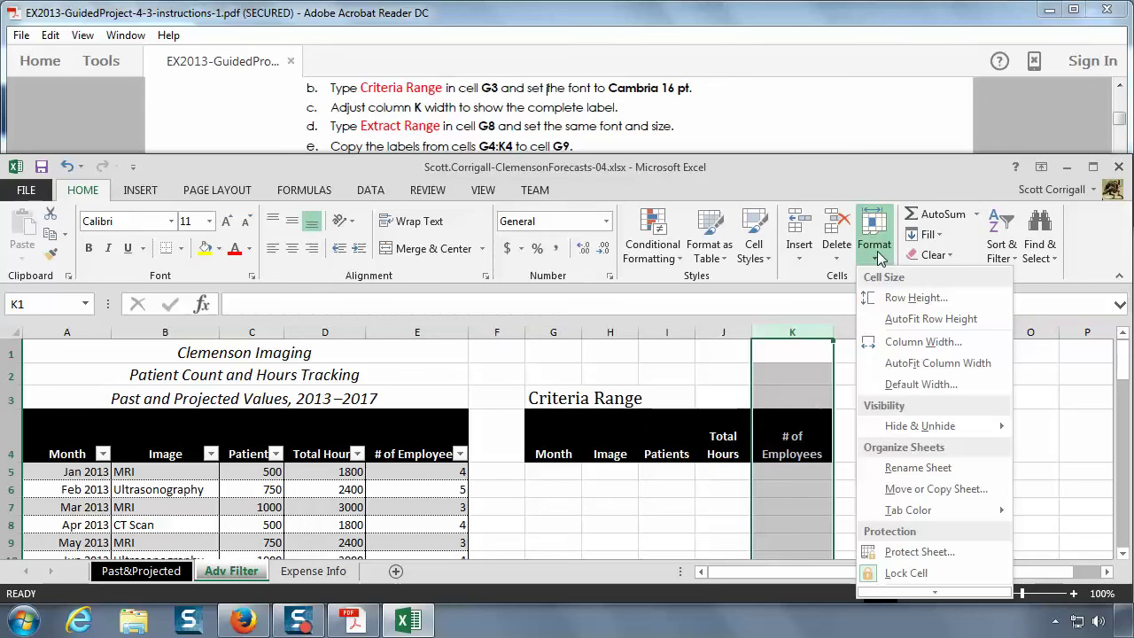
left_click(926, 363)
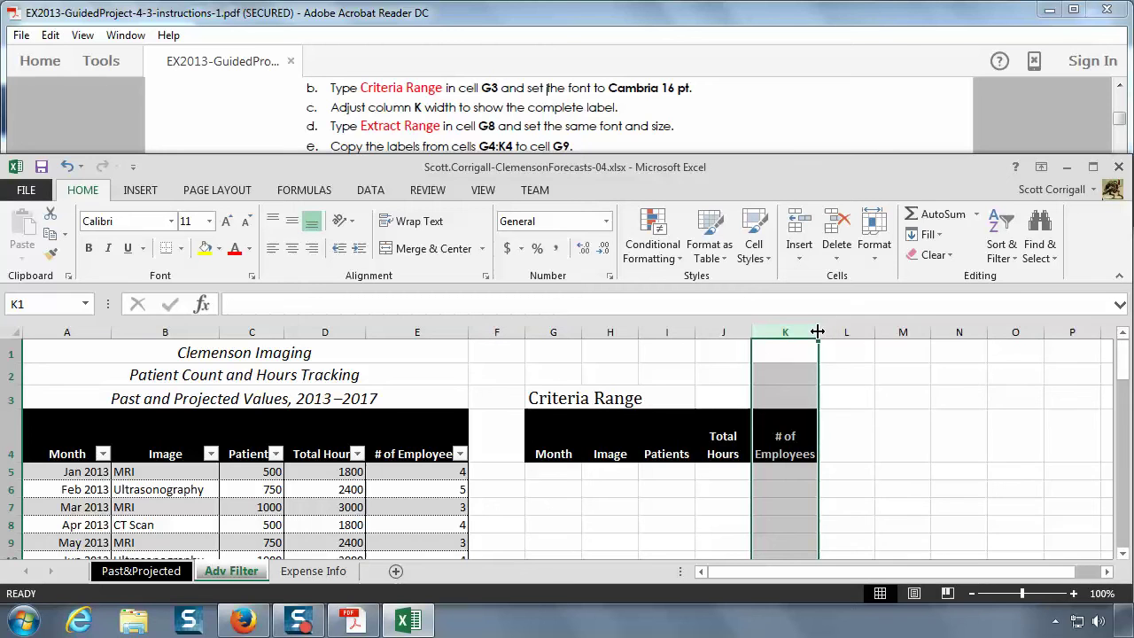
left_click_drag(819, 331, 877, 332)
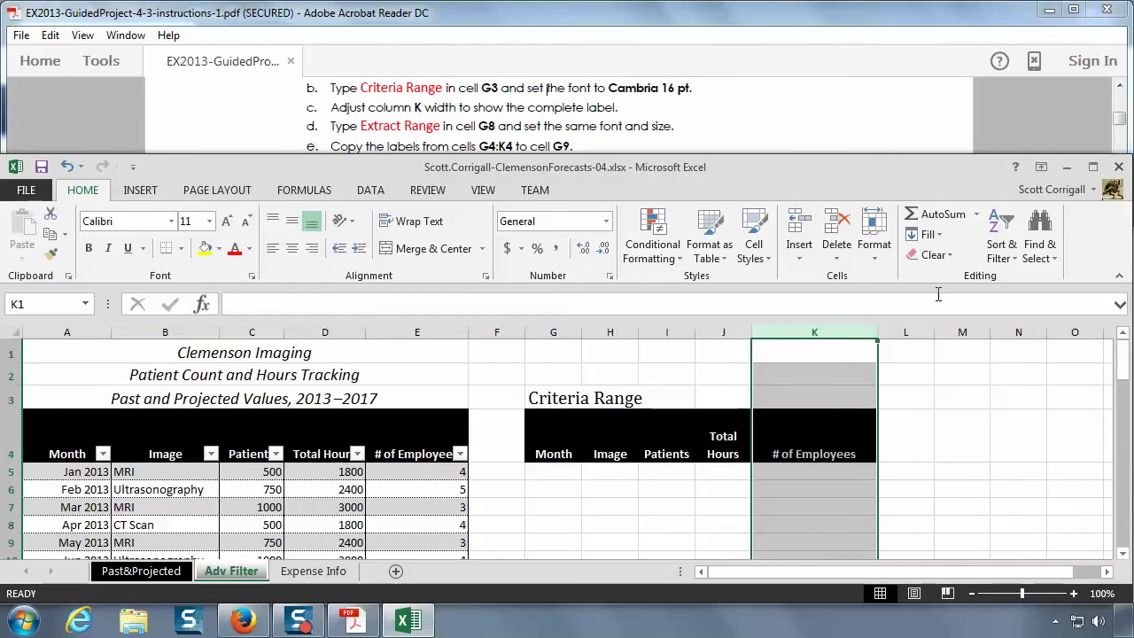
left_click(873, 265)
left_click(909, 356)
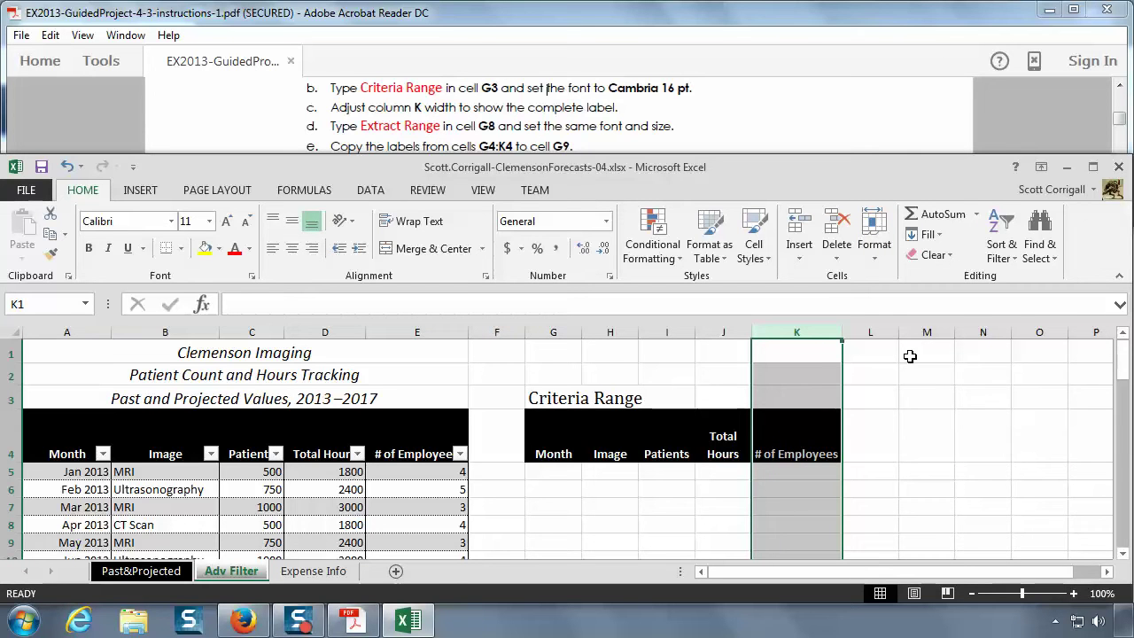
left_click_drag(840, 333, 828, 340)
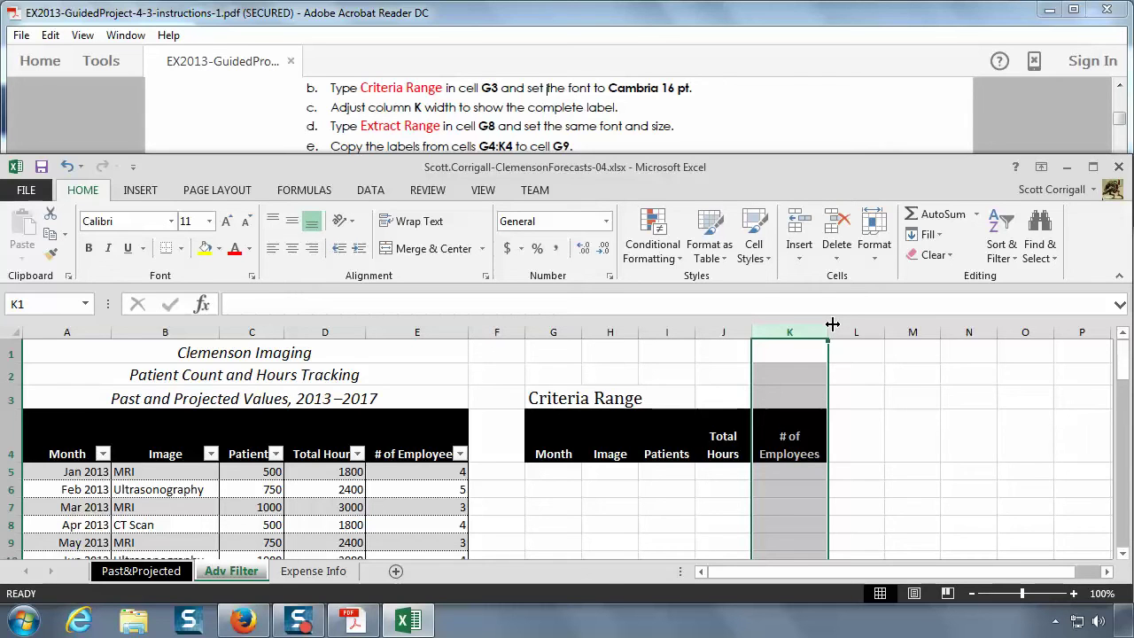
left_click(876, 255)
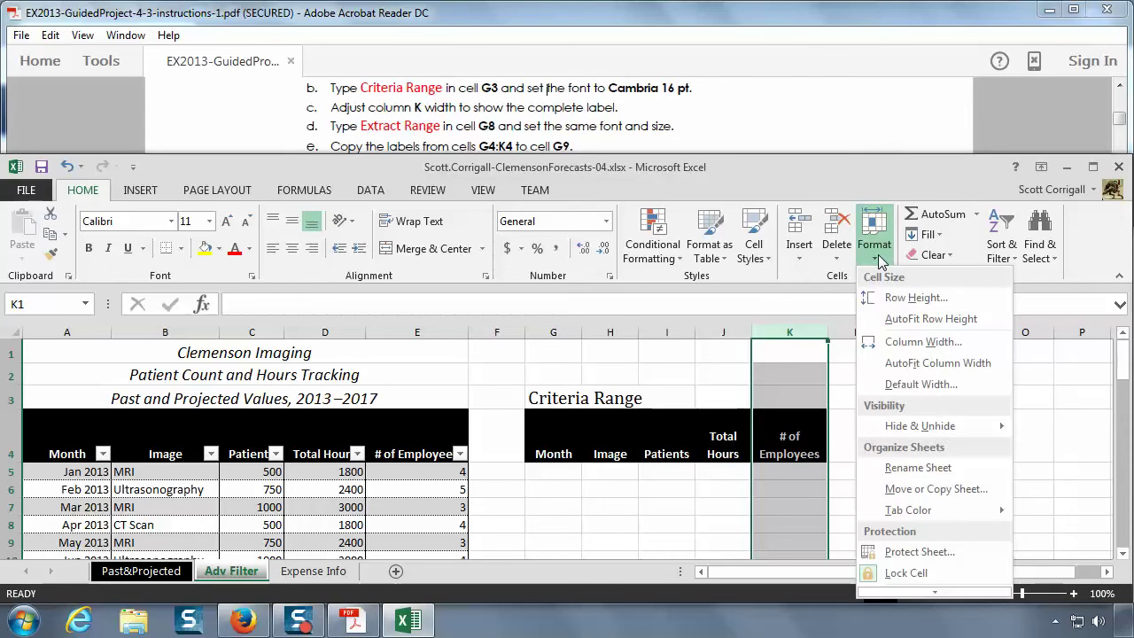
left_click(912, 363)
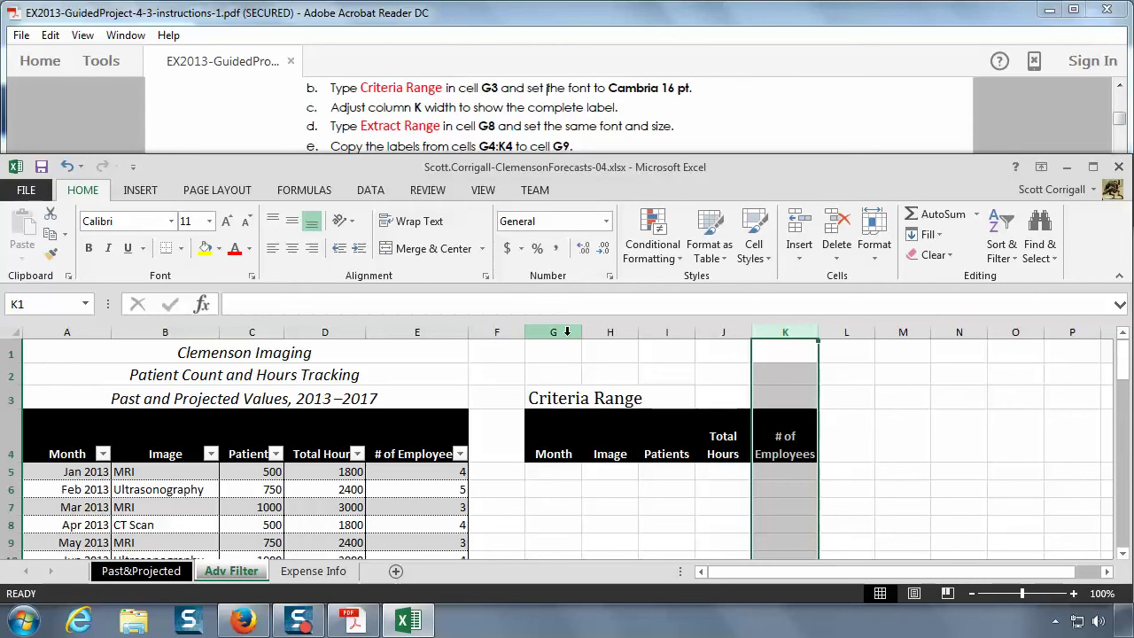
- Type the label Extract Range into cell G8
left_click(550, 530)
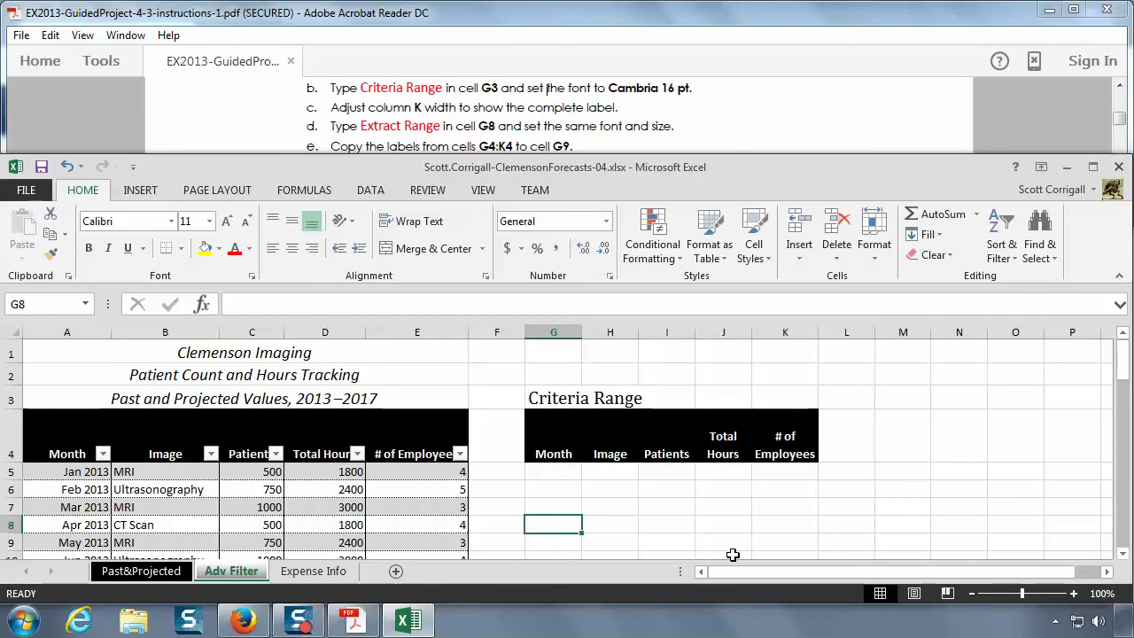
type("Ex")
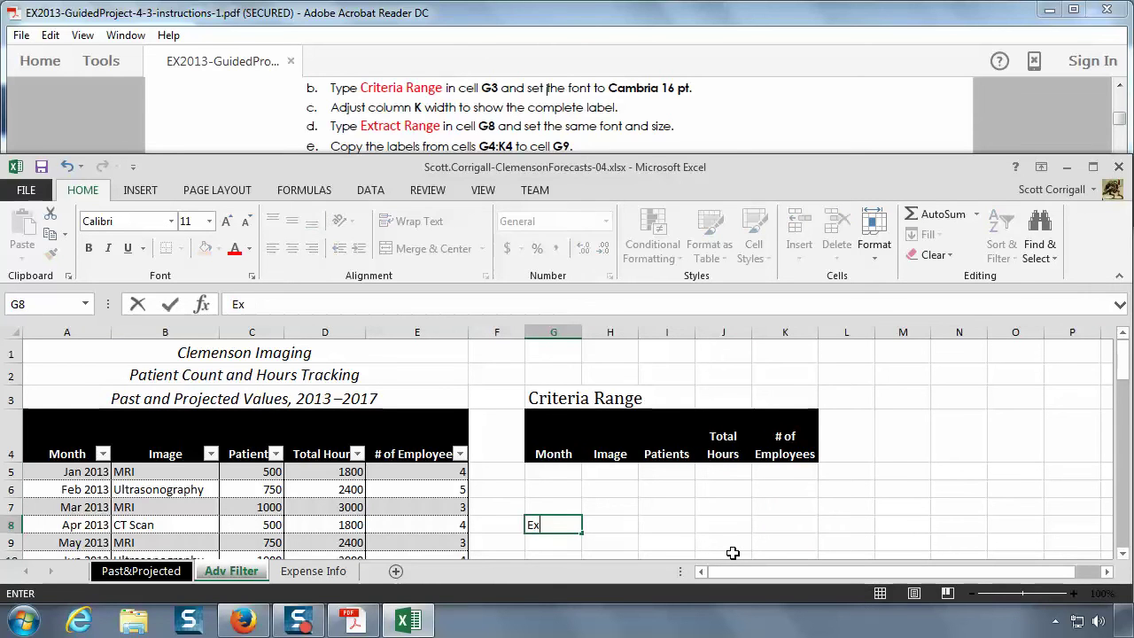
type("tract Range")
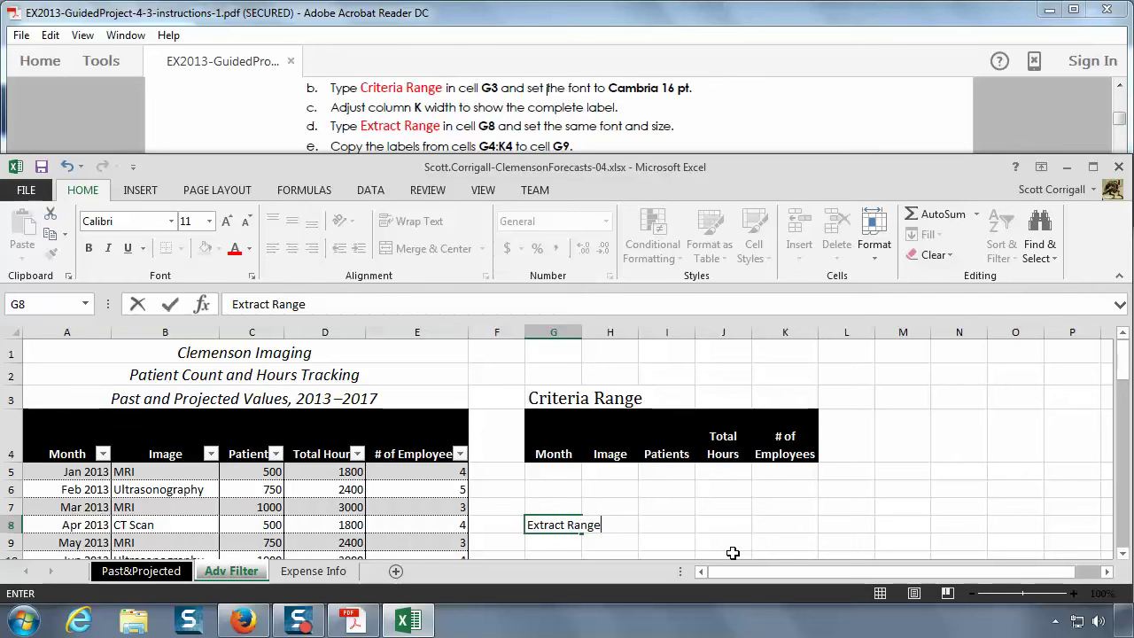
key("Return")
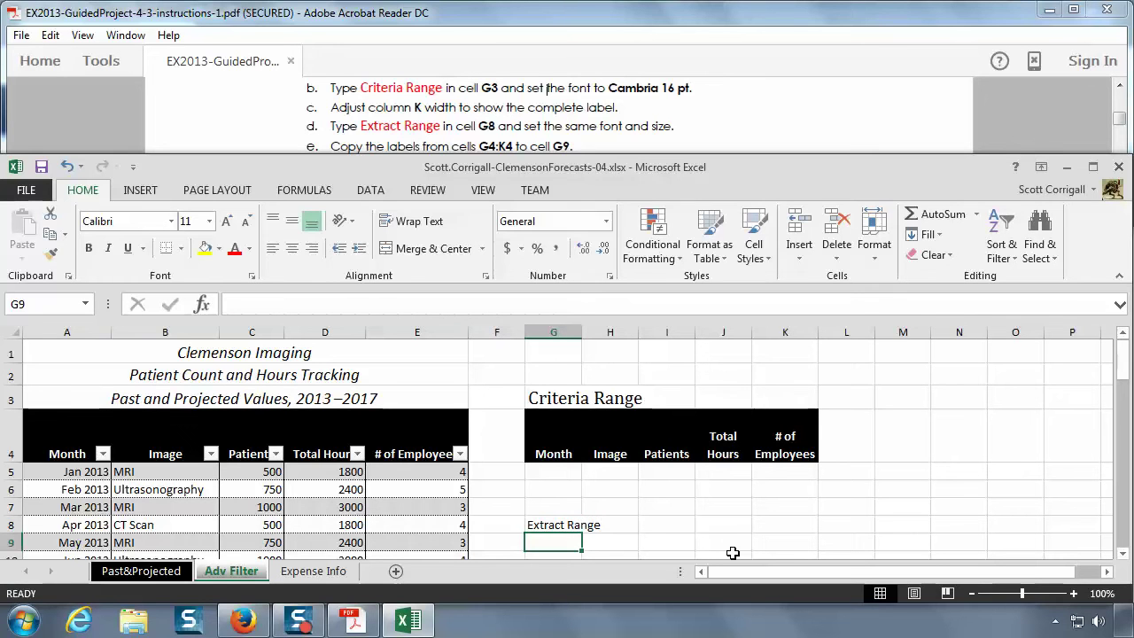
left_click(563, 526)
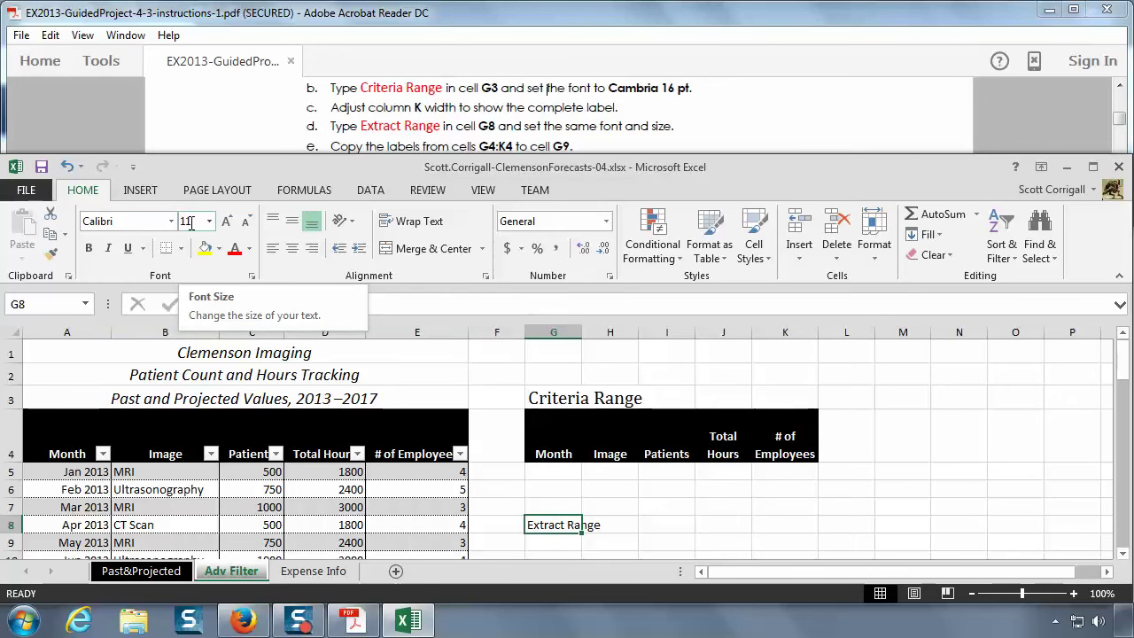
left_click(555, 401)
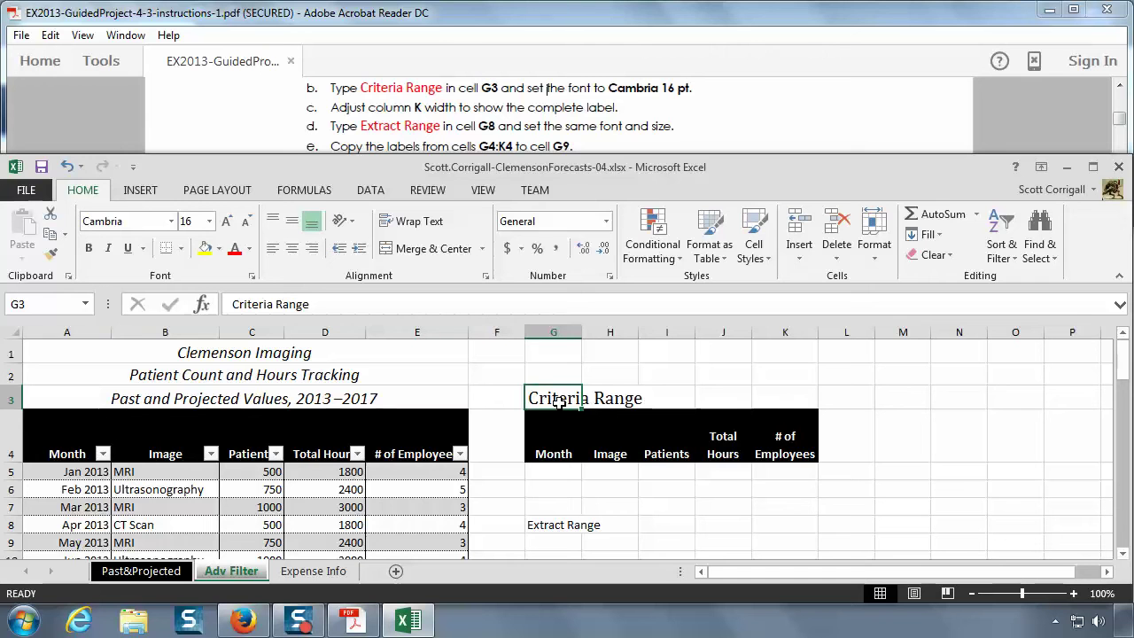
- Copy the Cambria 16 pt formatting from the Criteria Range label onto Extract Range in G8
left_click(51, 253)
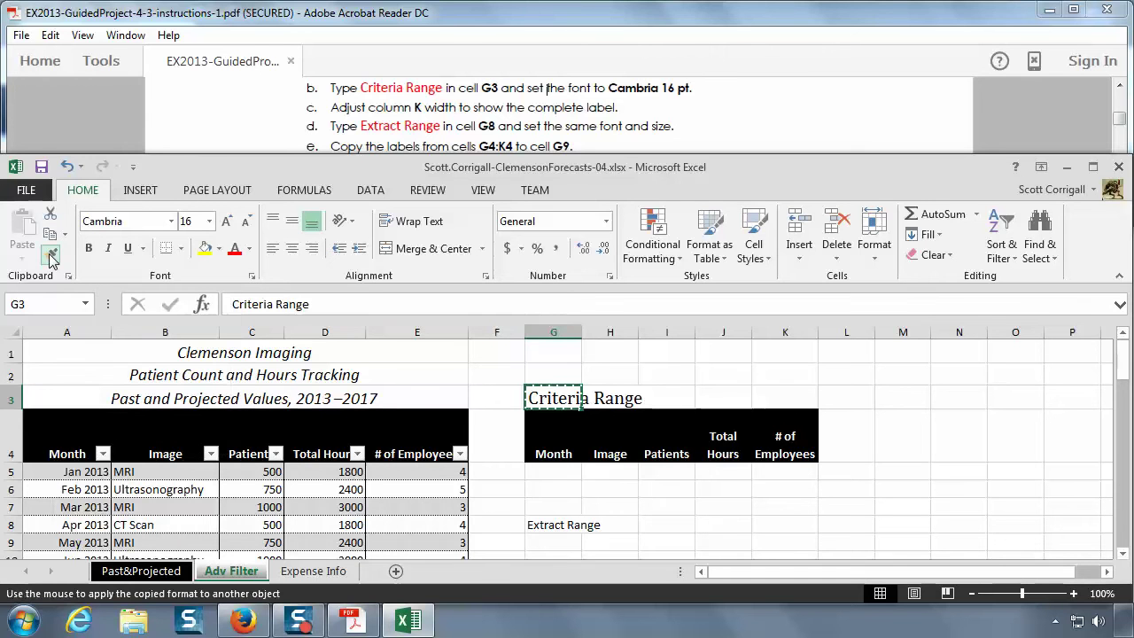
left_click(536, 531)
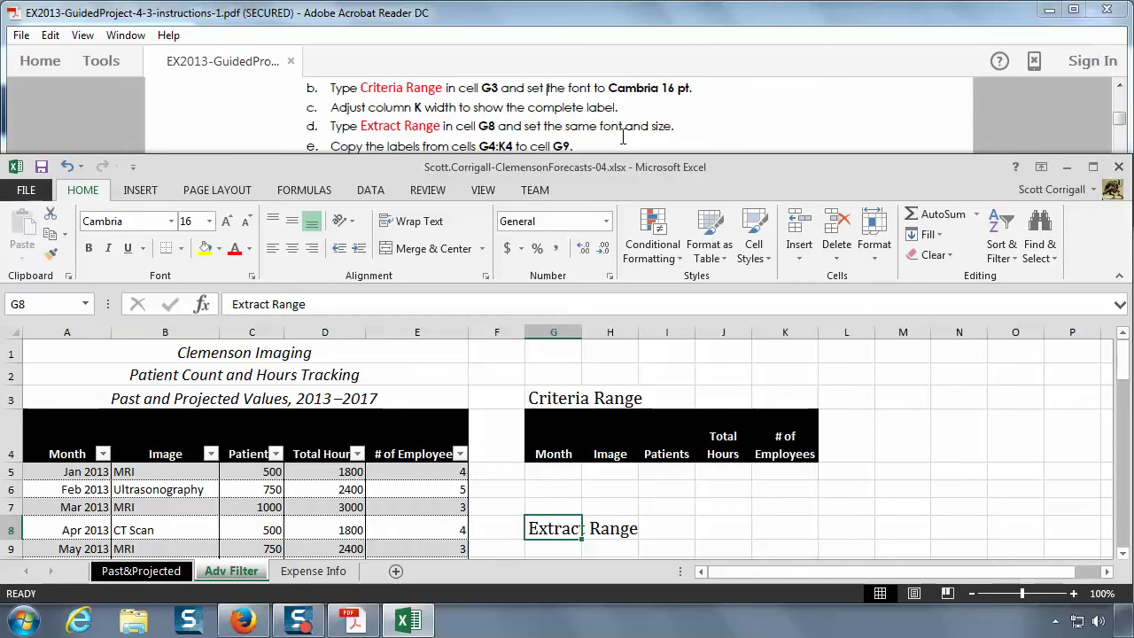
left_click(623, 137)
scroll(623, 139, "down", 1)
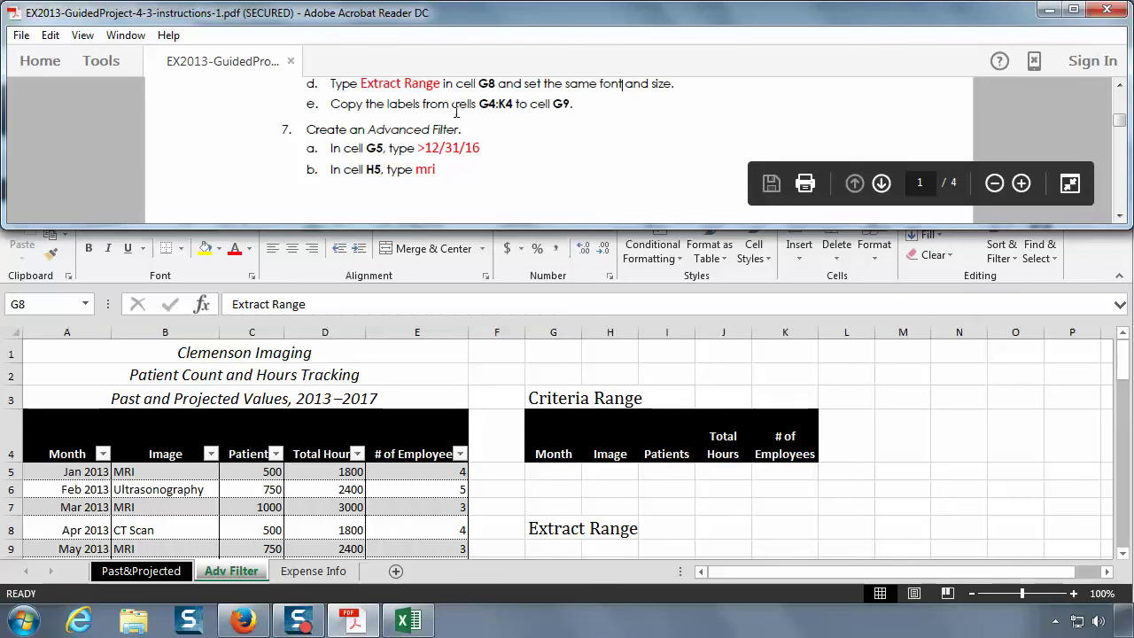
- Copy the criteria header labels in G4:K4
left_click(1123, 554)
left_click(1123, 555)
left_click(1123, 555)
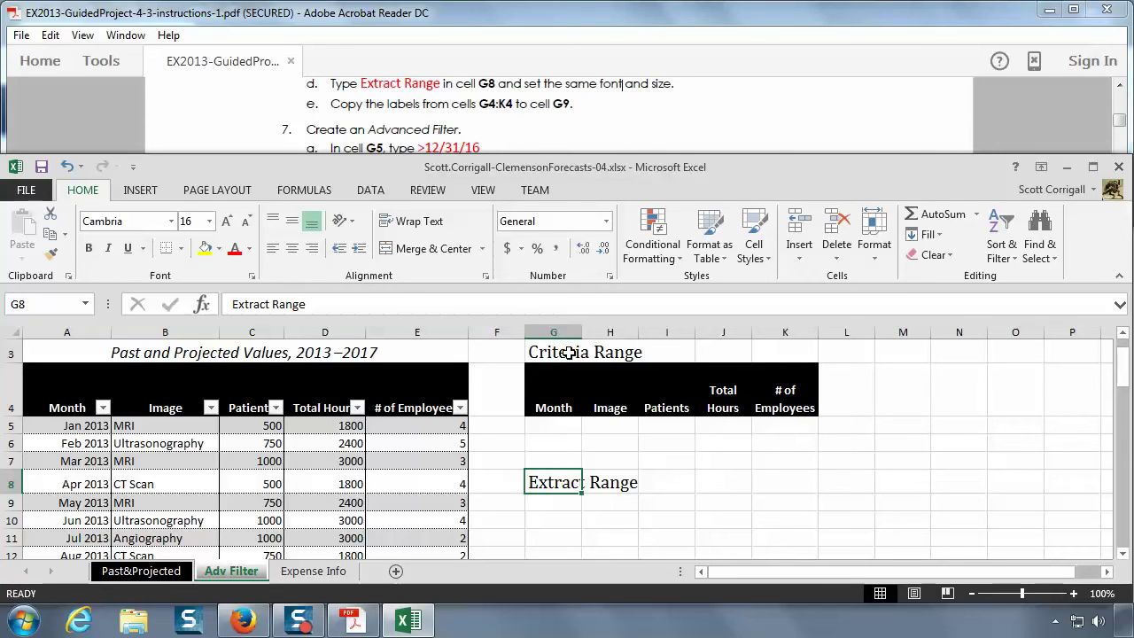
left_click(553, 389)
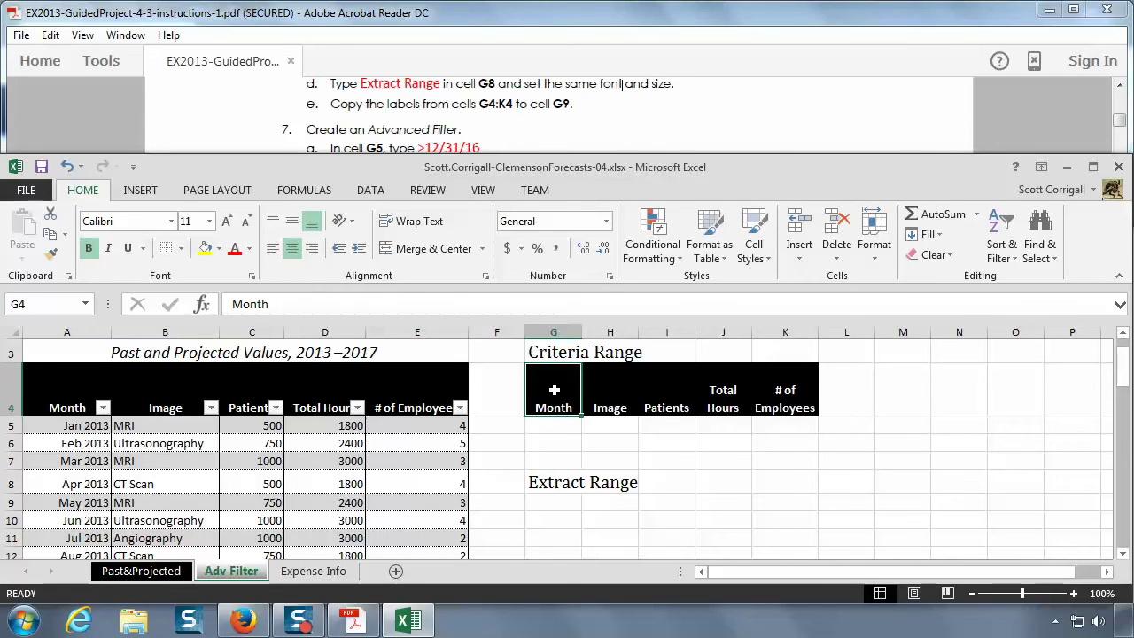
left_click_drag(559, 395, 780, 390)
right_click(561, 405)
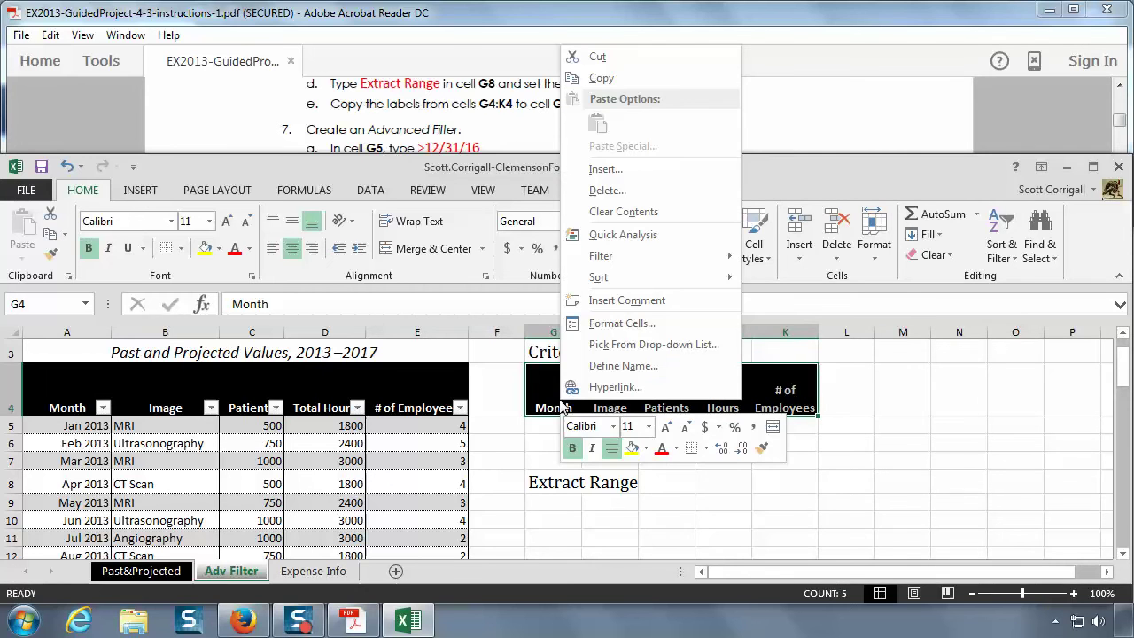
left_click(601, 78)
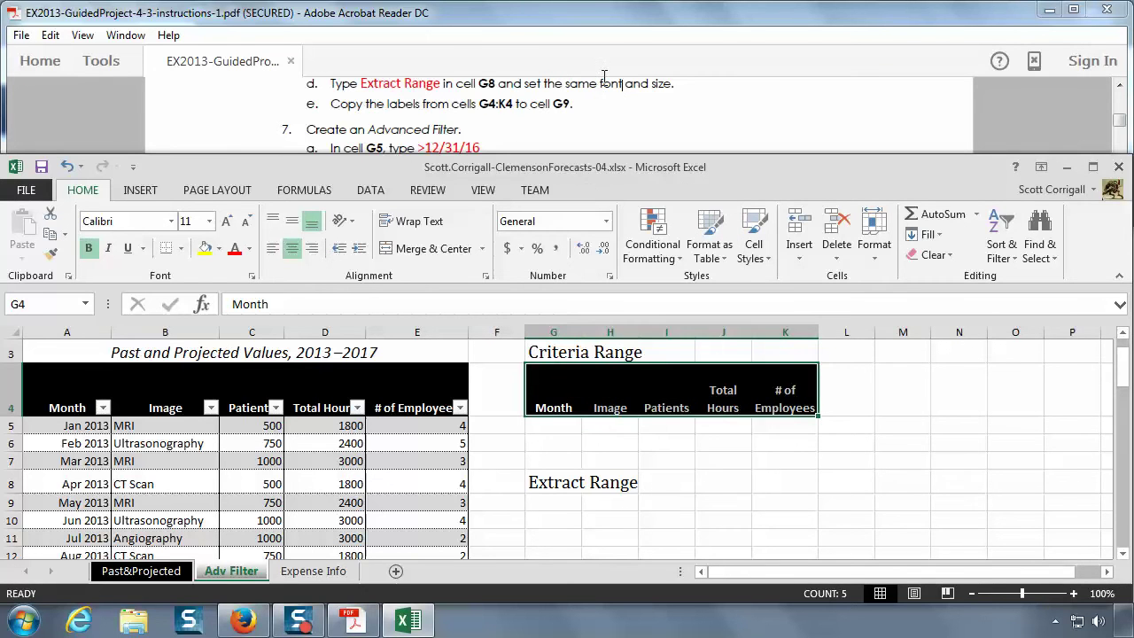
- Paste the header labels into G9:K9 beneath Extract Range
left_click(564, 503)
right_click(563, 504)
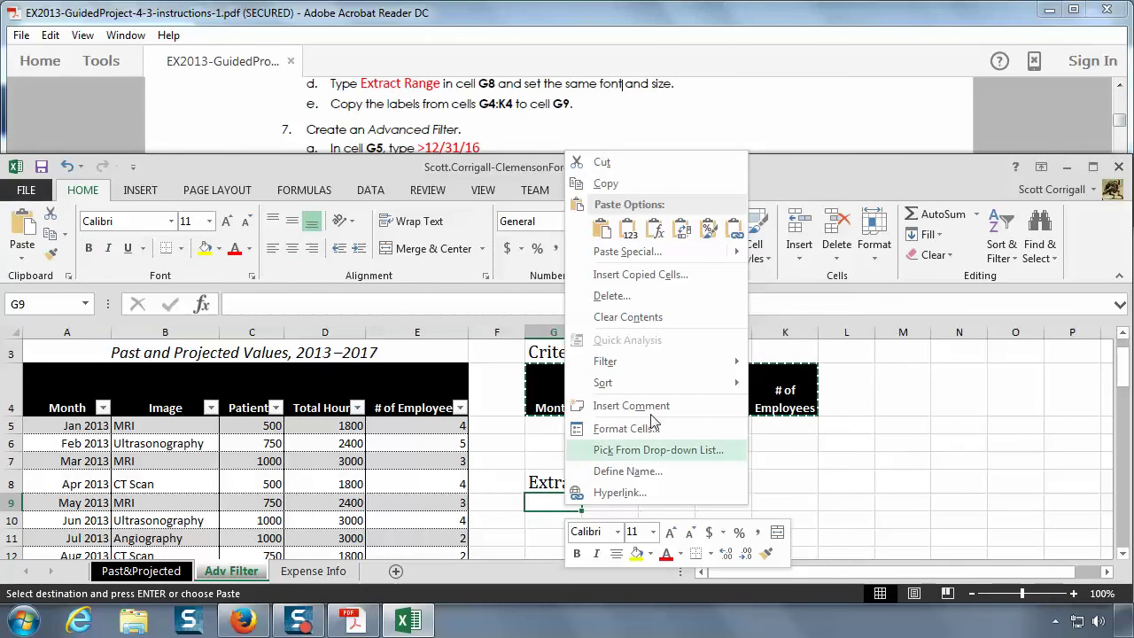
left_click(600, 230)
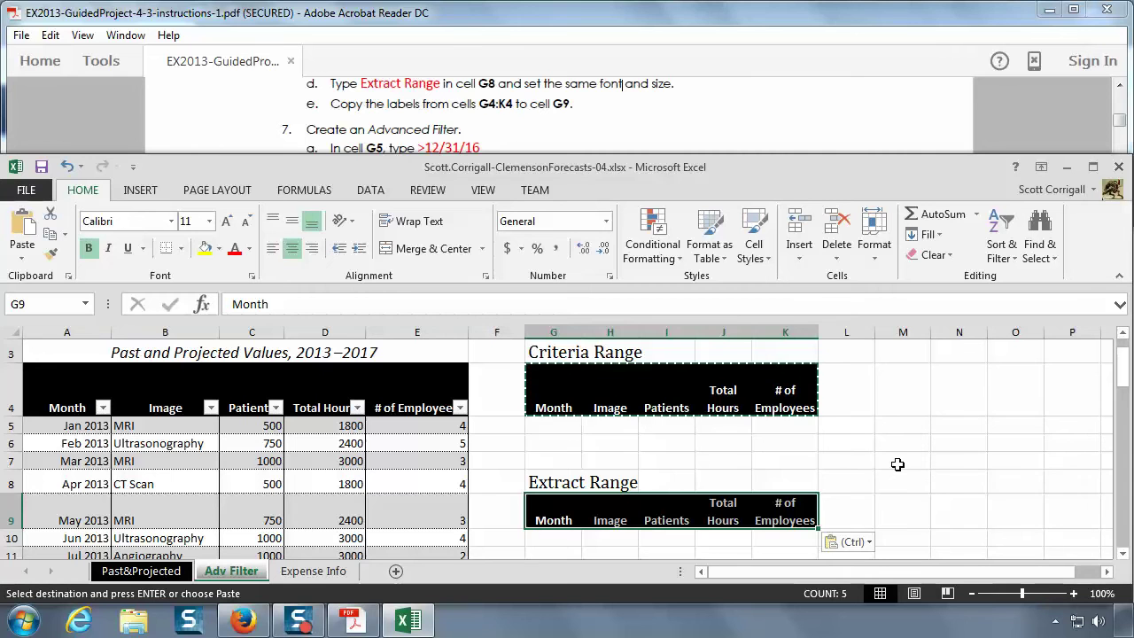
left_click(854, 445)
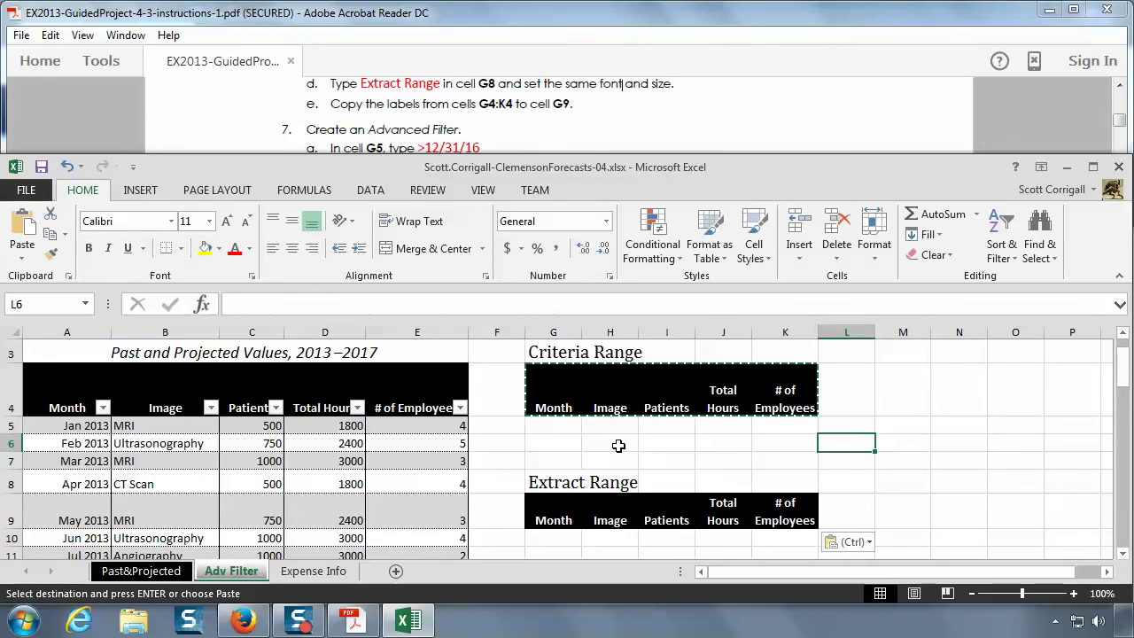
left_click(548, 536)
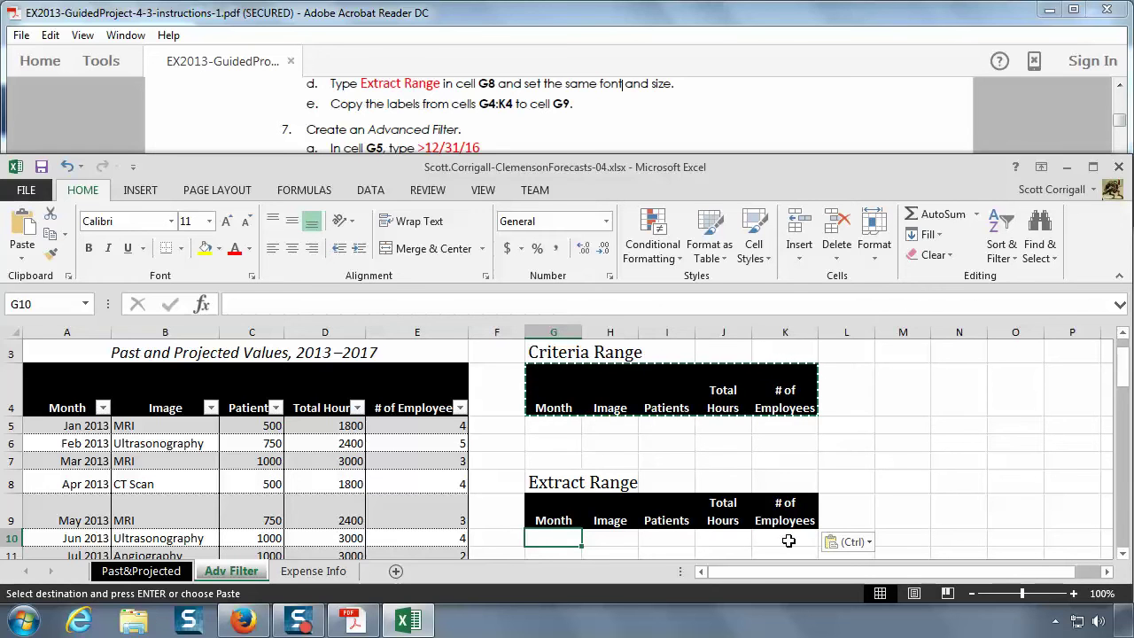
left_click(578, 126)
- Enter the criterion >12/31/16 in G5 and mri in H5
scroll(579, 126, "down", 1)
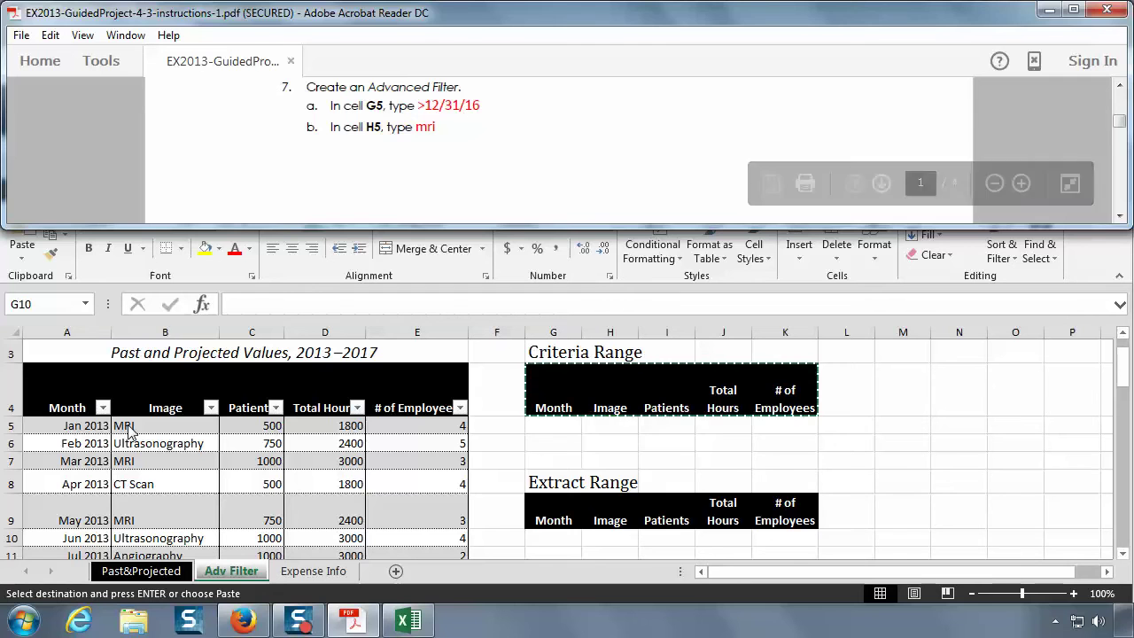
left_click(562, 424)
left_click(562, 423)
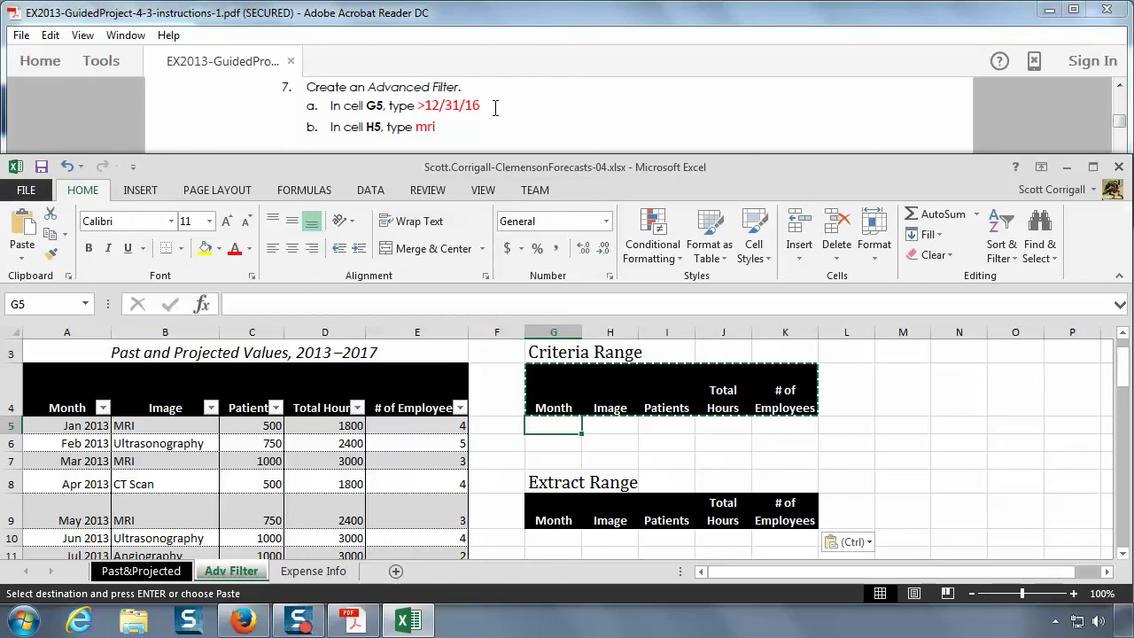
type(">")
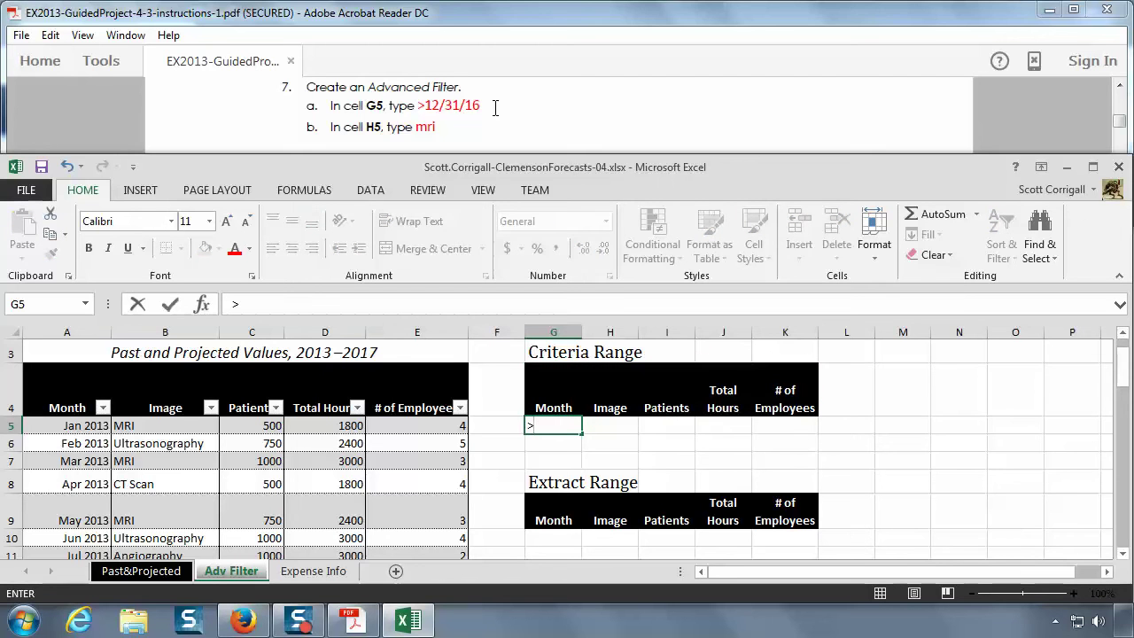
type("12/31/16")
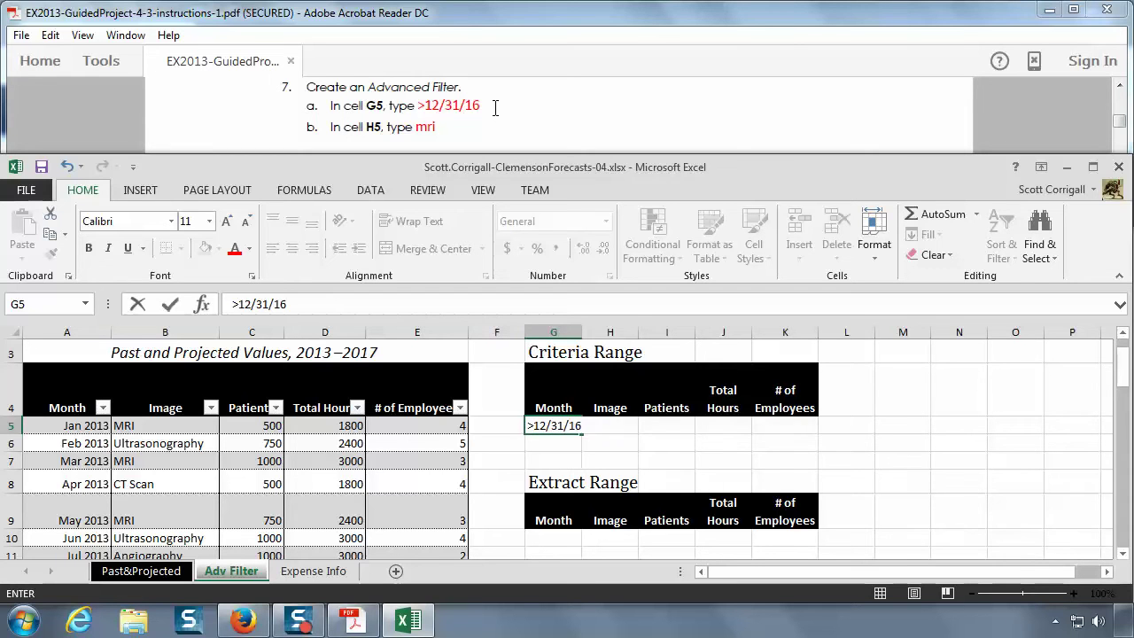
key("Tab")
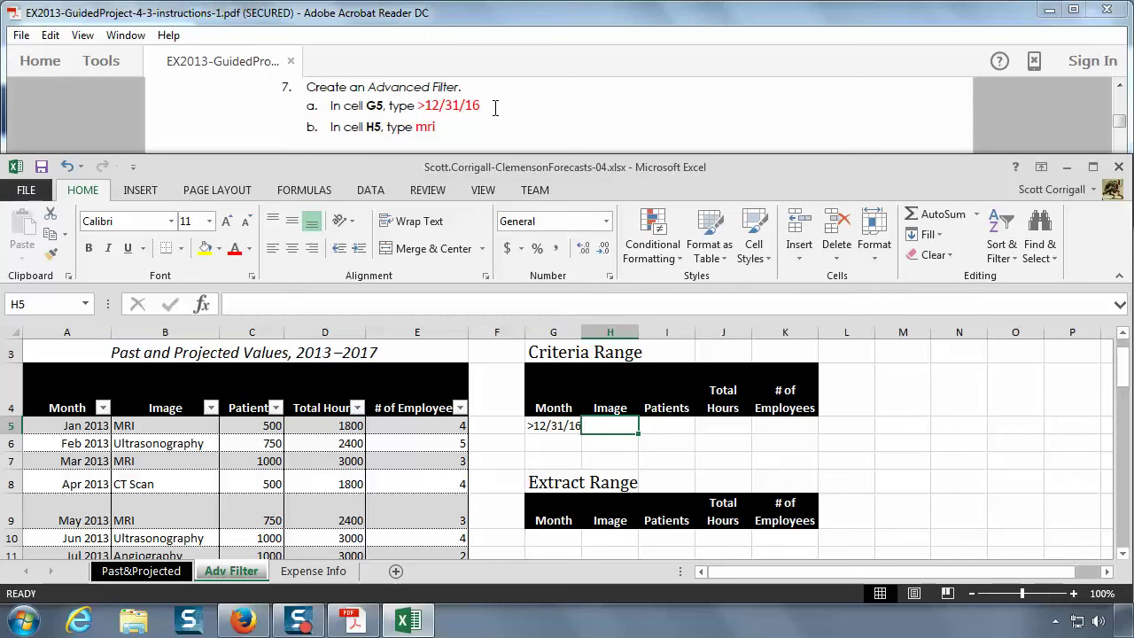
type("mri")
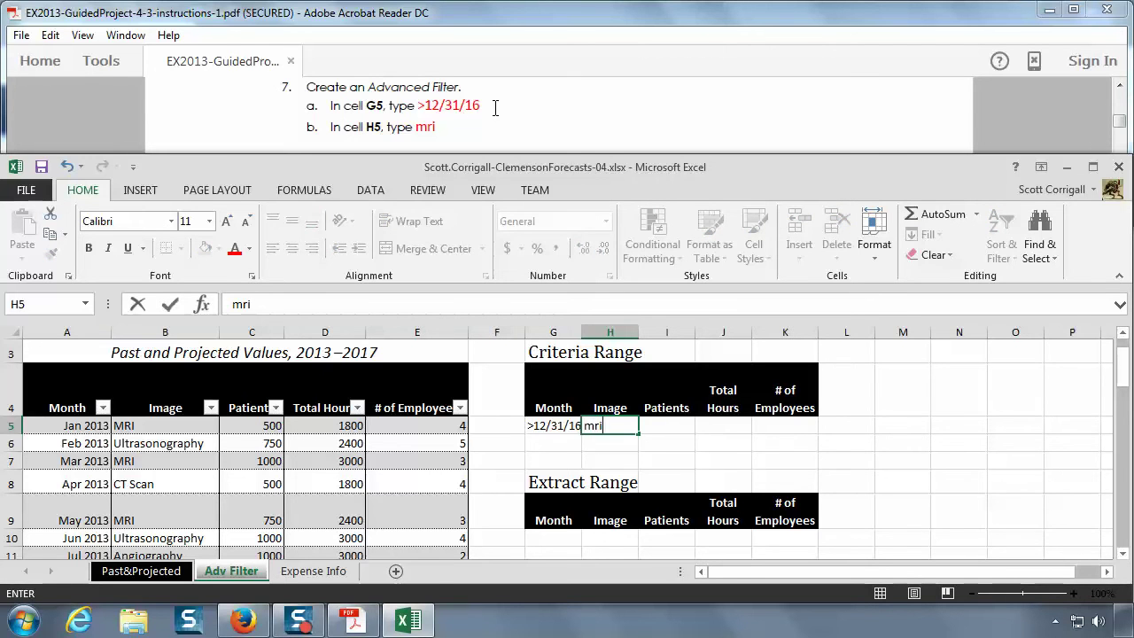
key("Tab")
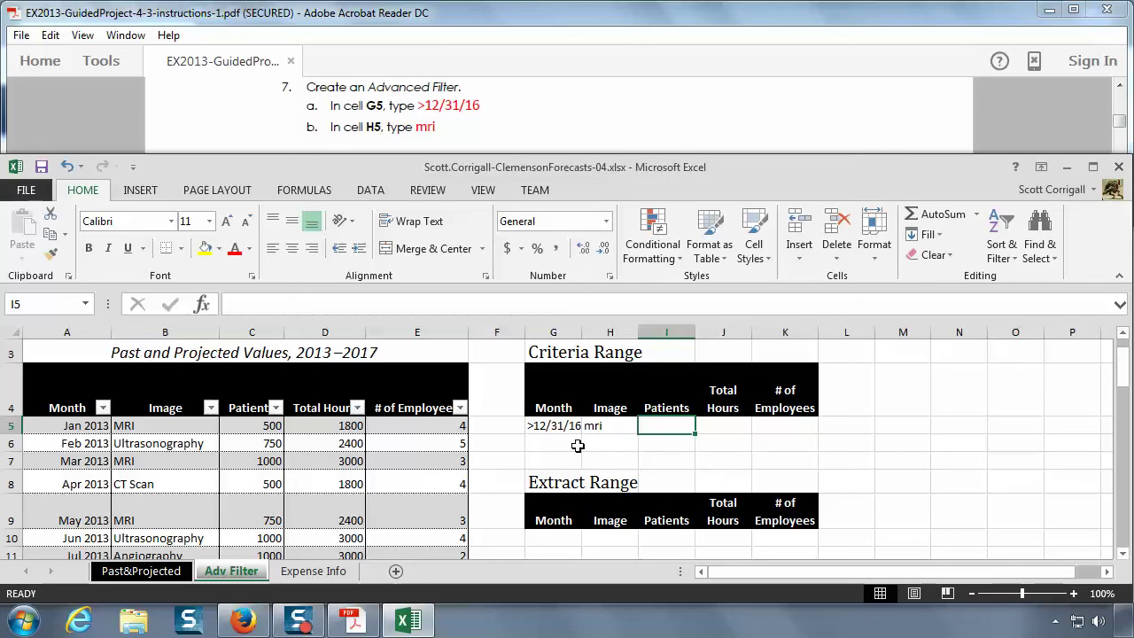
- Enter ct scan in H6 below mri as a second Image criterion
left_click(537, 111)
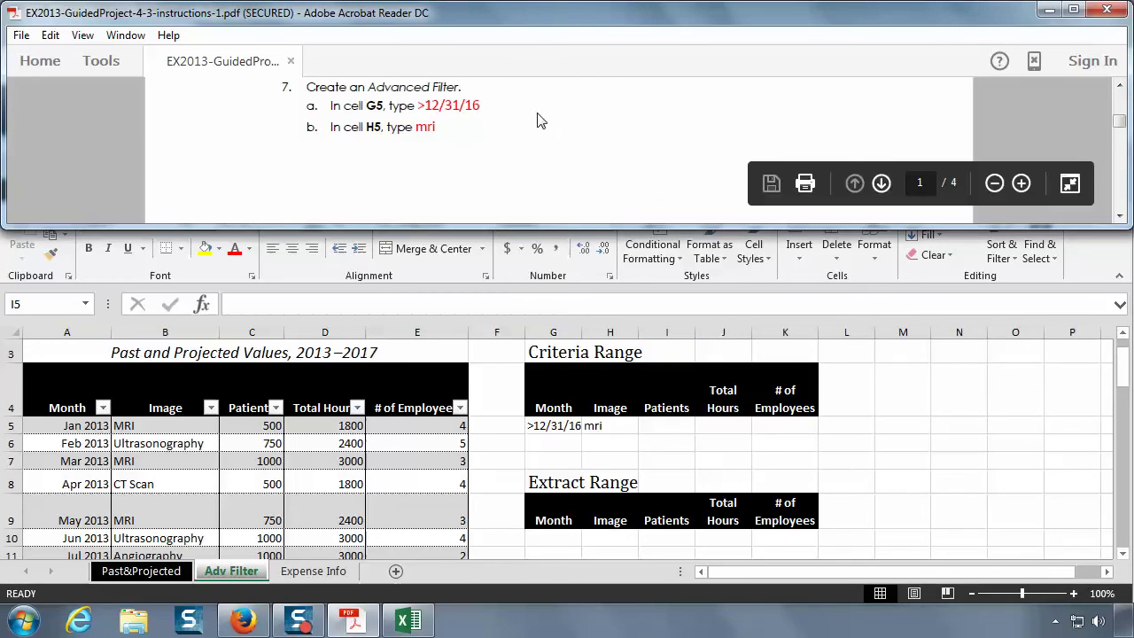
scroll(536, 111, "down", 3)
scroll(536, 112, "down", 5)
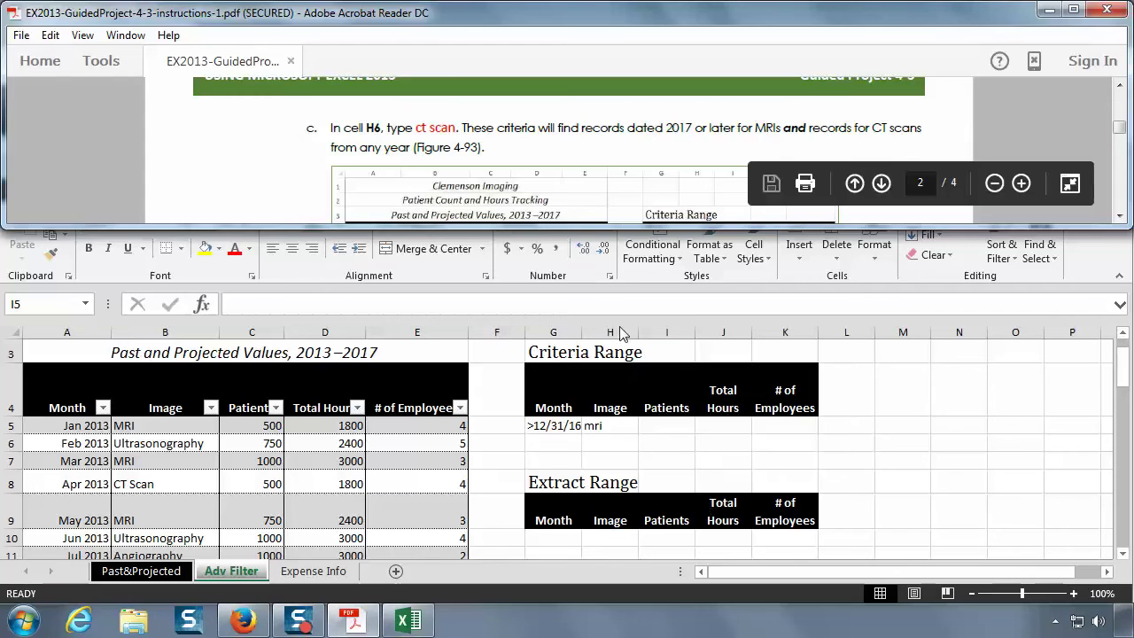
left_click(607, 443)
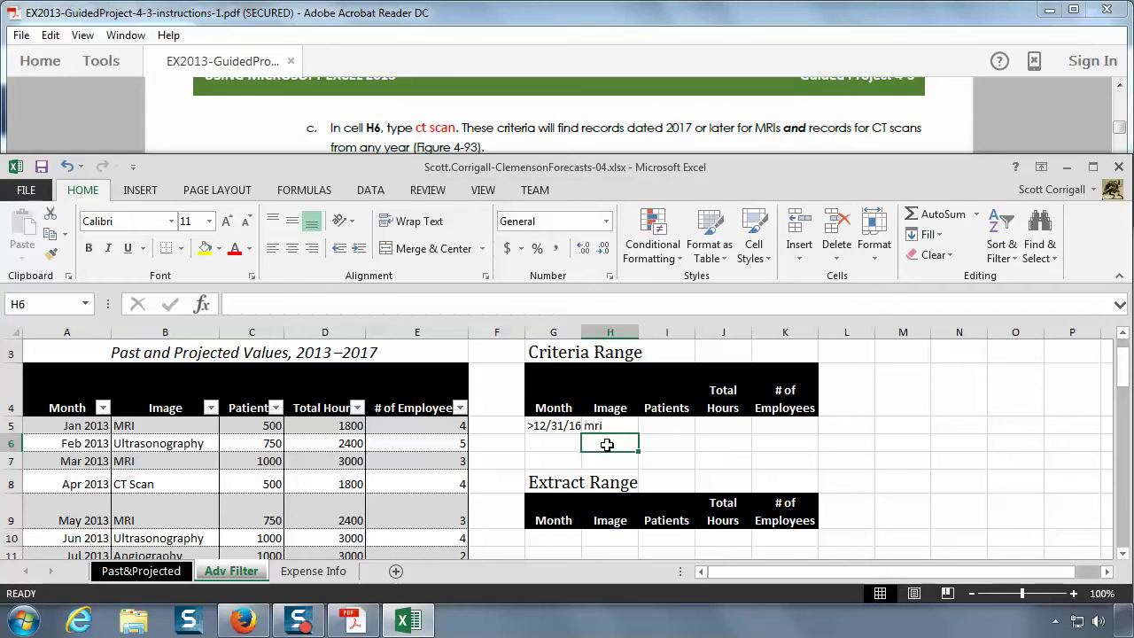
type("ct")
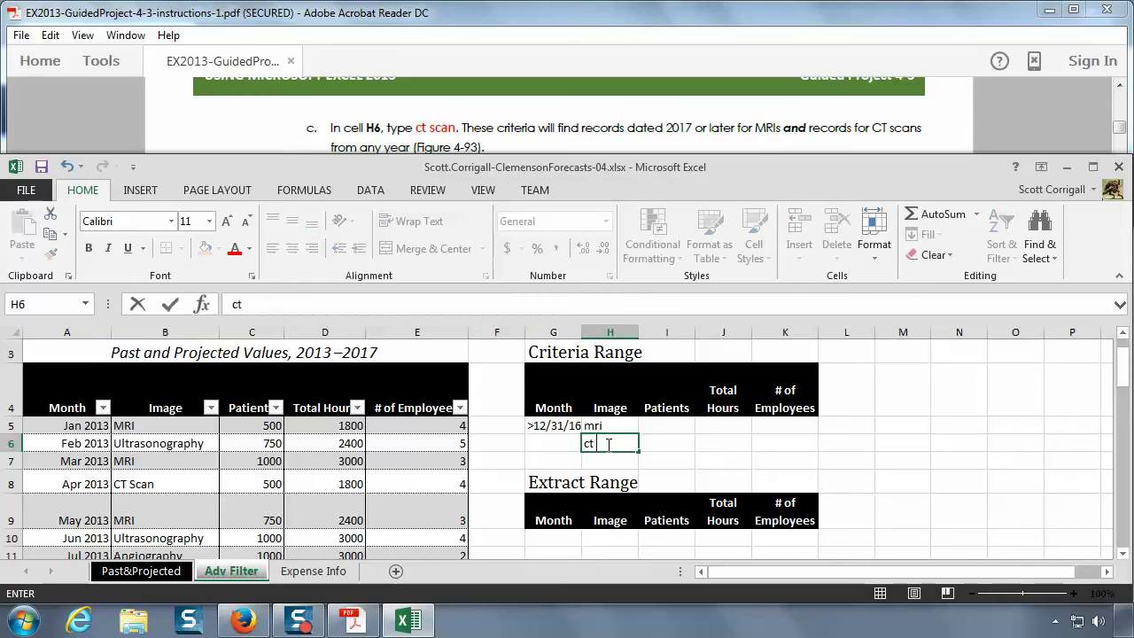
type(" scan")
key("Return")
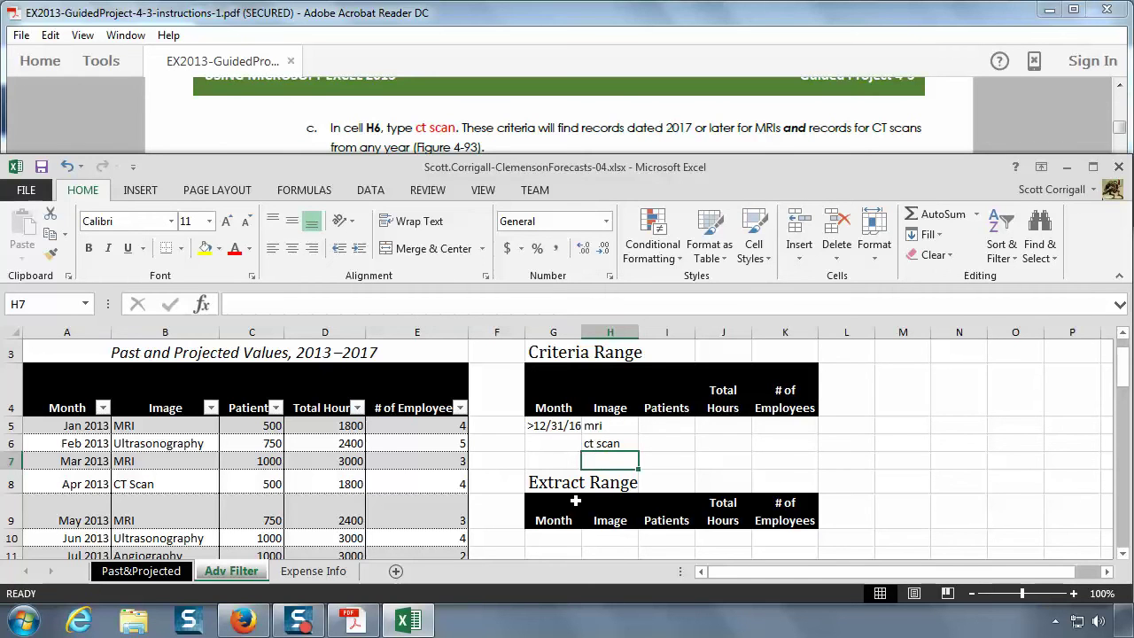
left_click(413, 110)
scroll(553, 124, "down", 3)
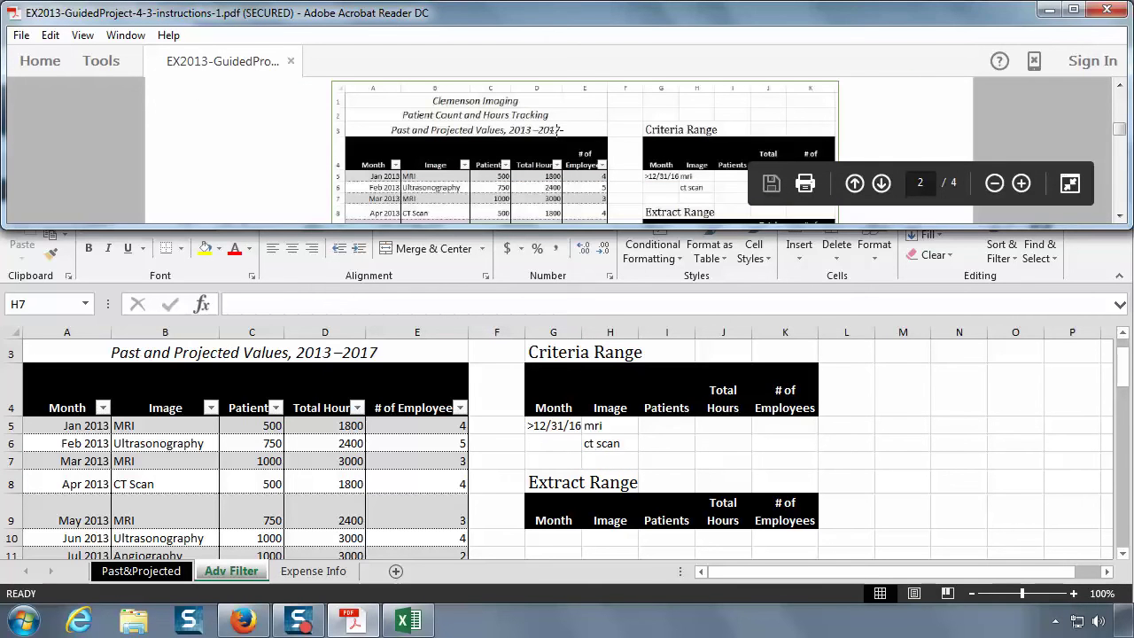
- Select cell D7 in the patient data table and switch to the Data ribbon
scroll(695, 124, "down", 1)
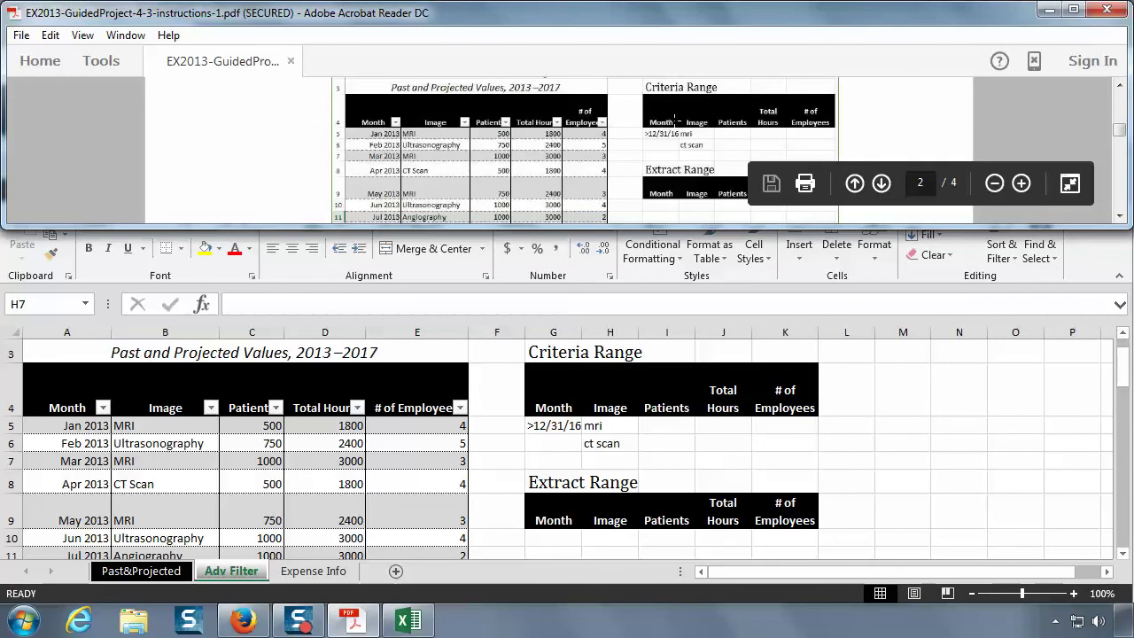
scroll(674, 116, "down", 10)
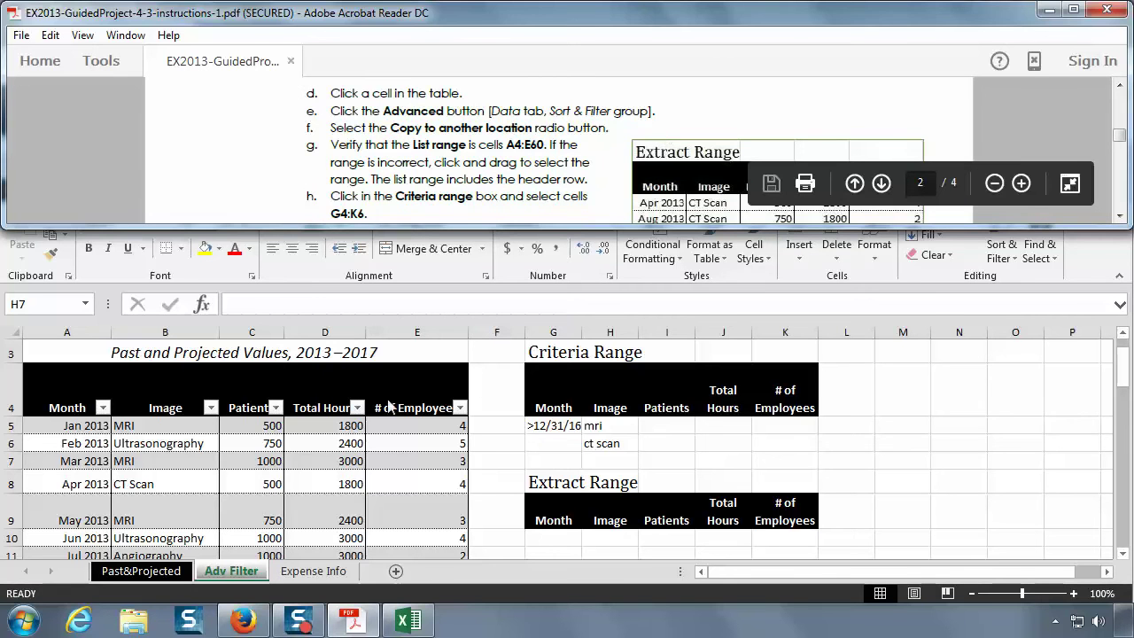
left_click(328, 458)
left_click(327, 457)
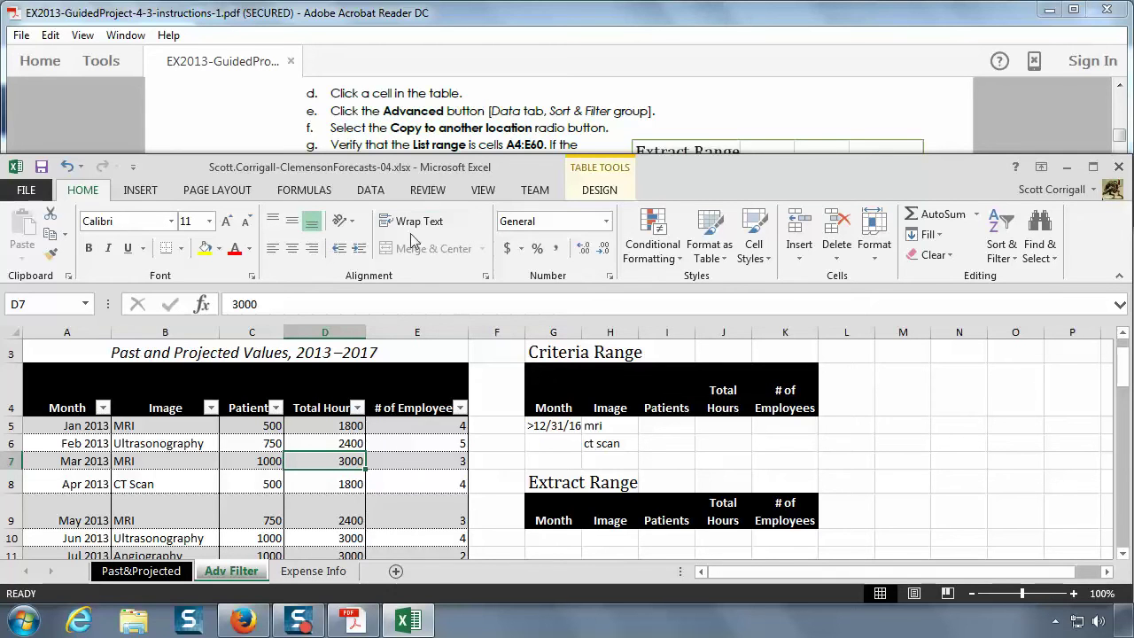
left_click(375, 191)
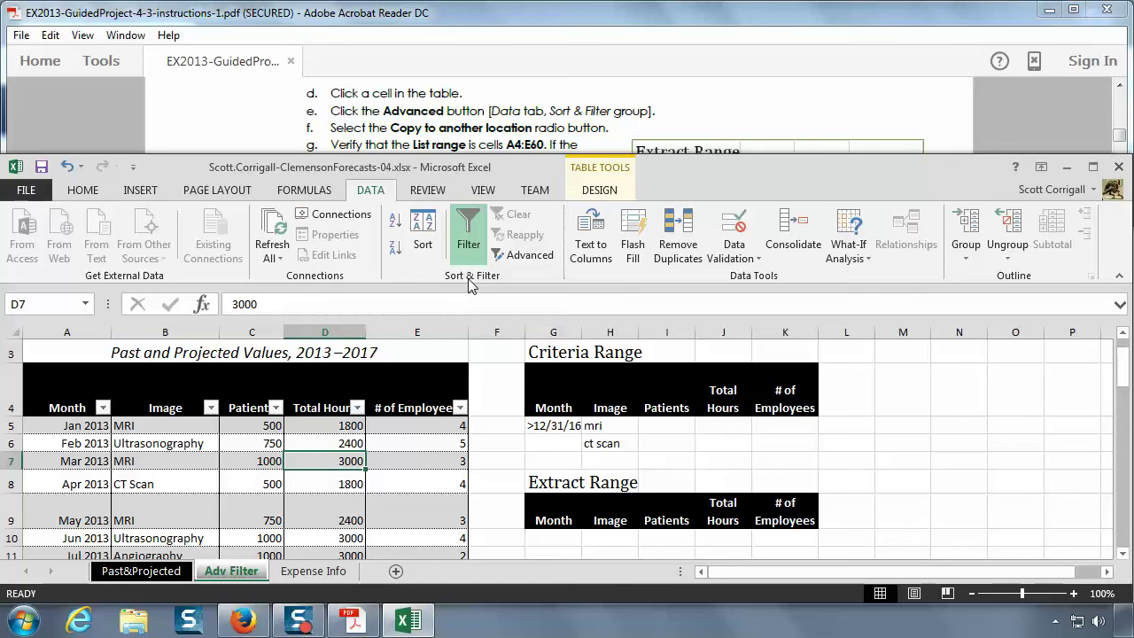
- Open Advanced Filter, choose Copy to another location, and set the list range to A4:E60
left_click(526, 255)
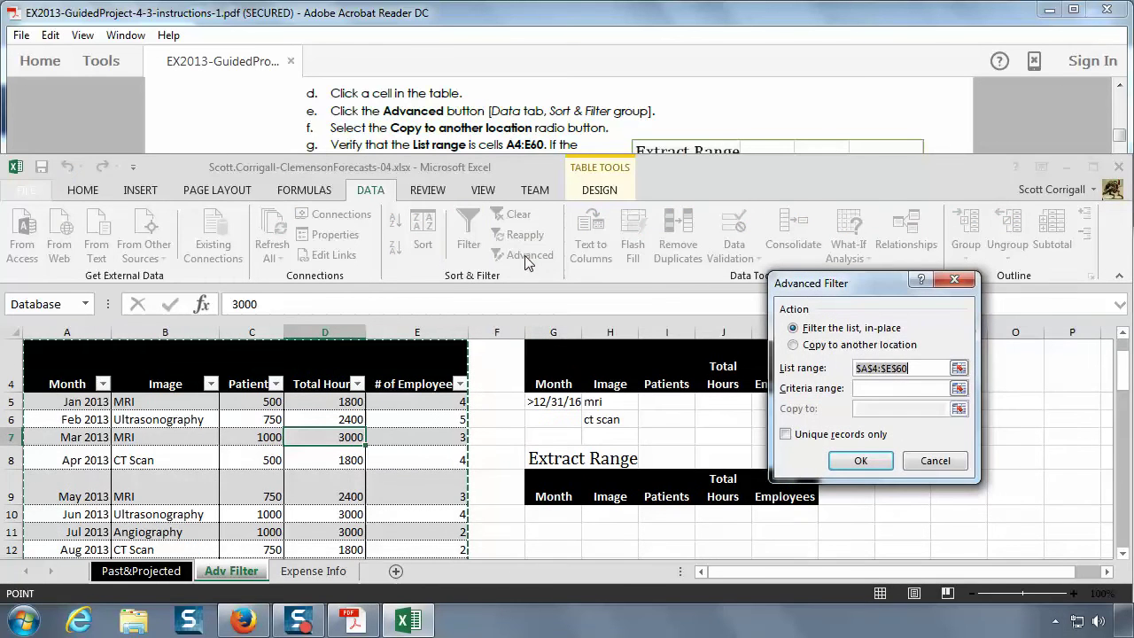
left_click_drag(867, 290, 963, 270)
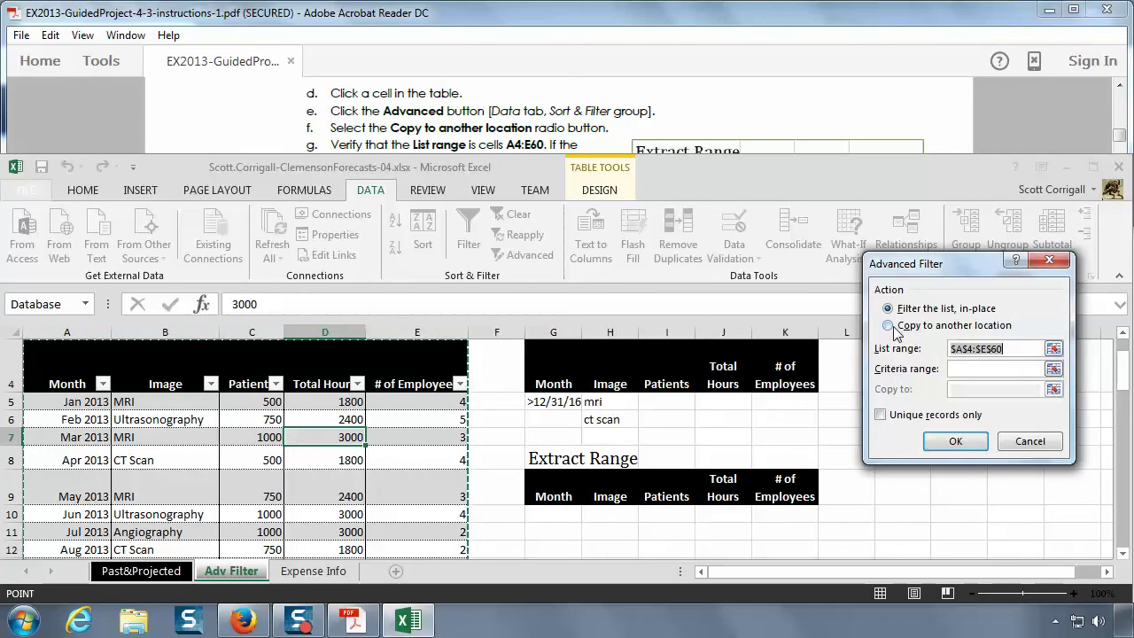
left_click(889, 326)
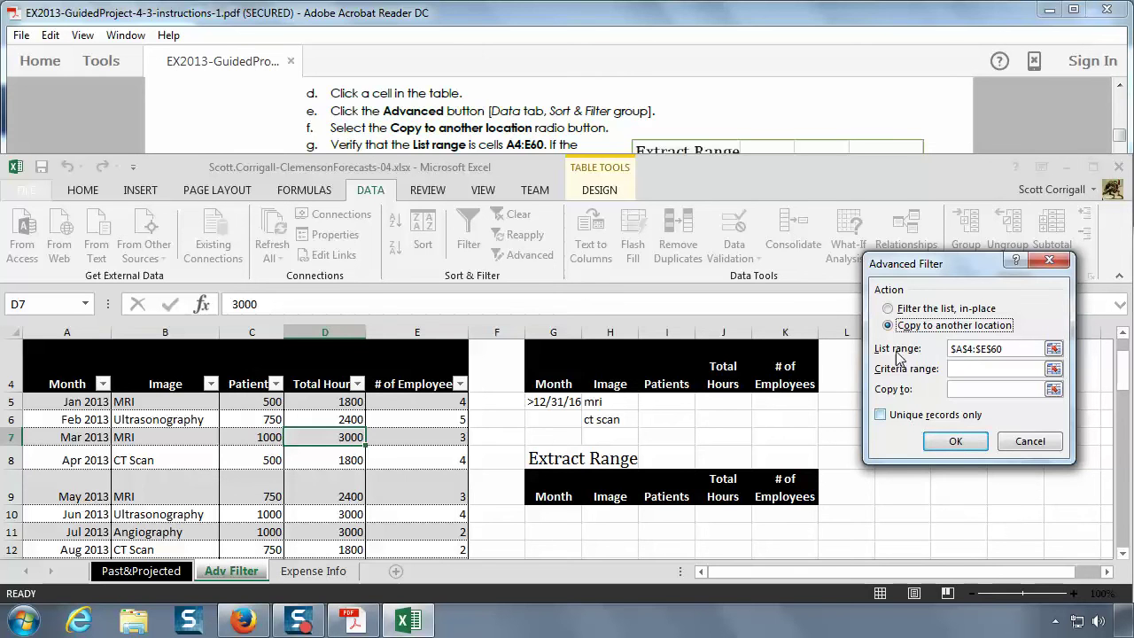
left_click(553, 127)
scroll(556, 129, "down", 1)
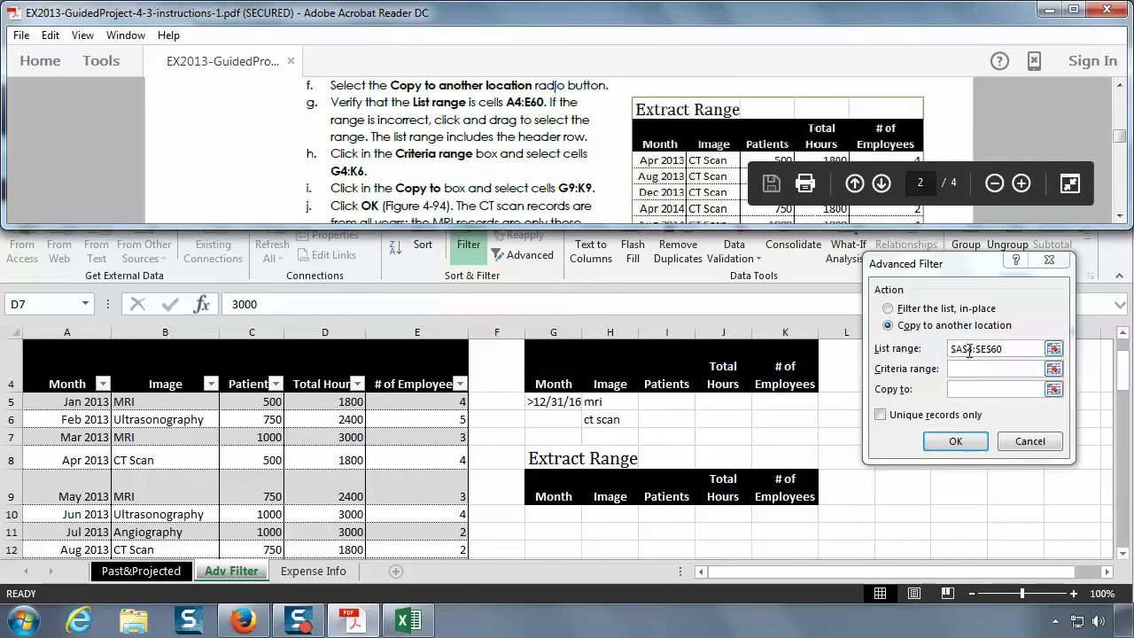
left_click(969, 348)
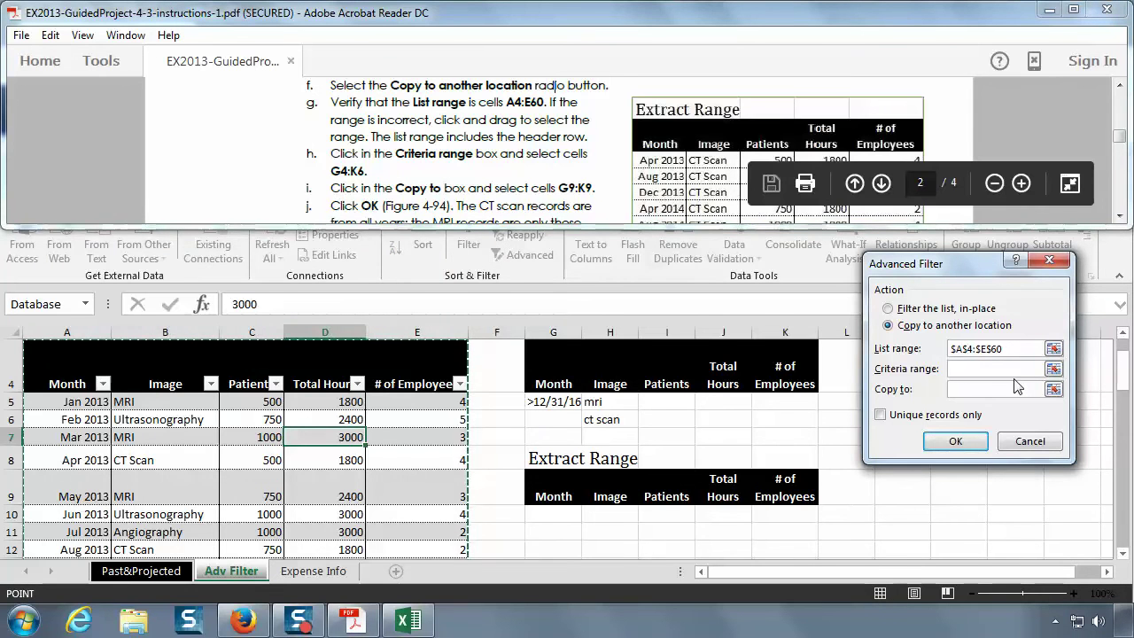
left_click(1014, 348)
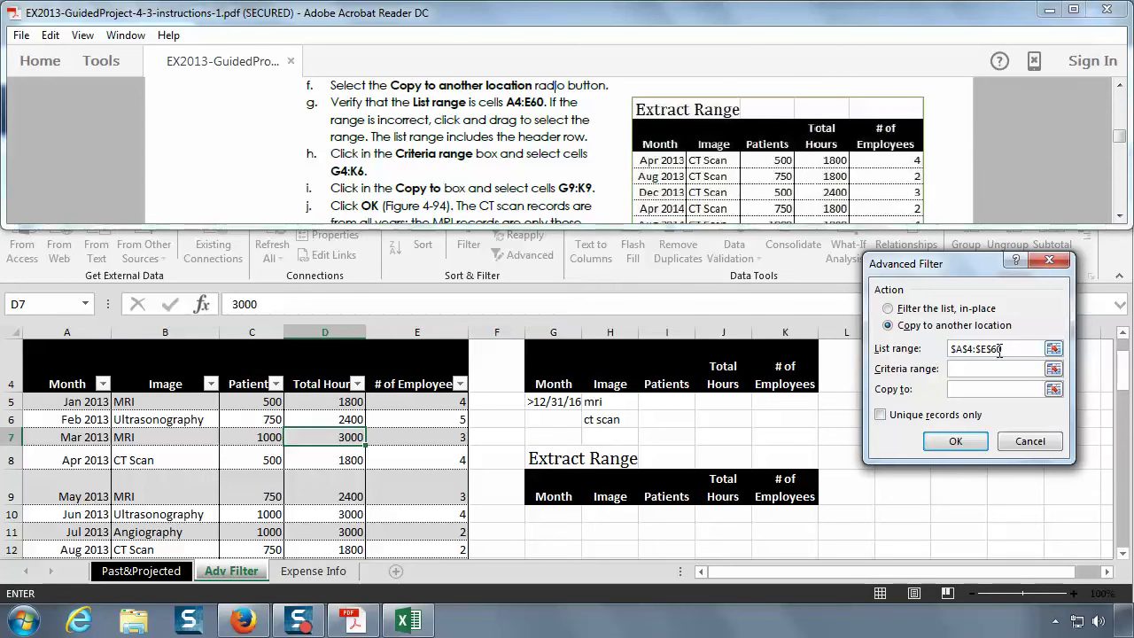
double_click(1000, 352)
left_click(1003, 347)
left_click_drag(1003, 347, 949, 349)
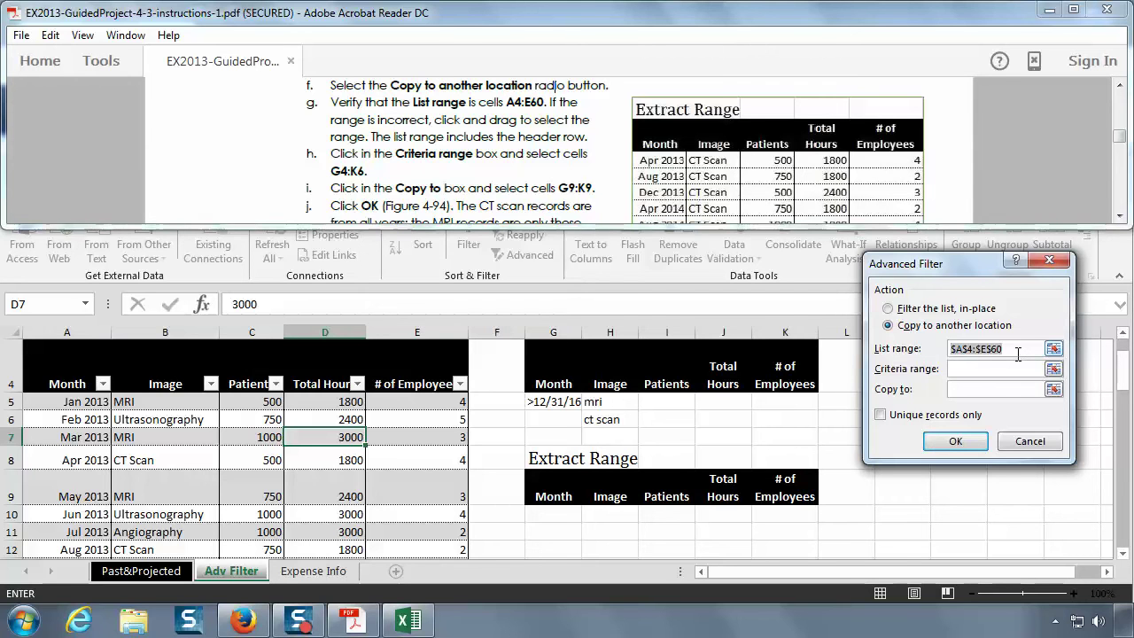
key("F4")
key("F4")
key("F4")
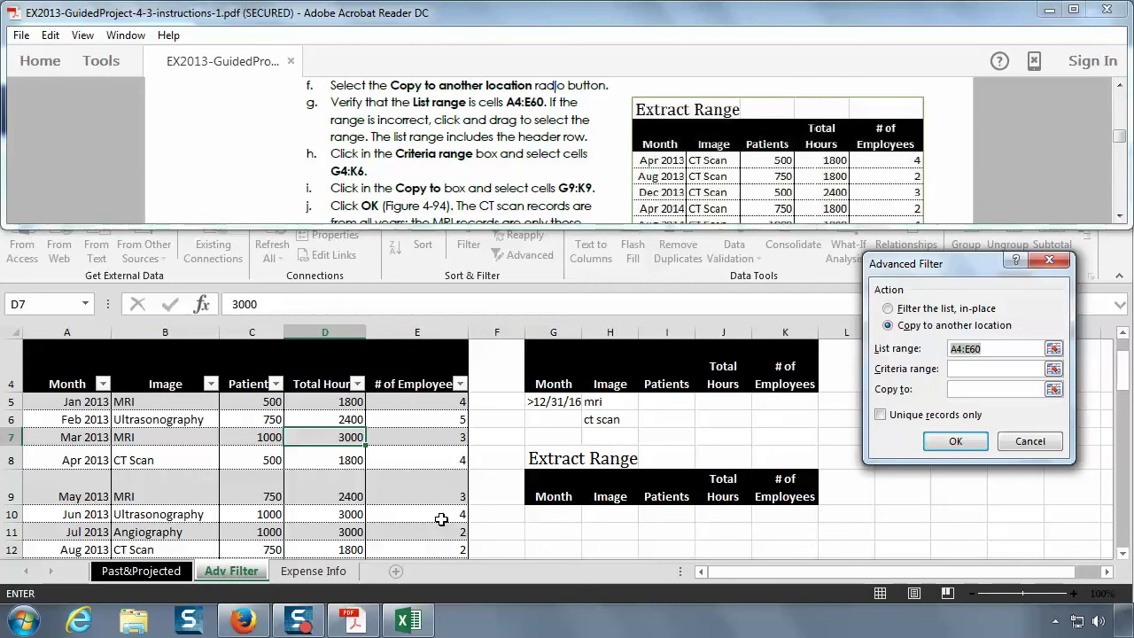
- Set the Advanced Filter criteria range to G4:K6
left_click(967, 369)
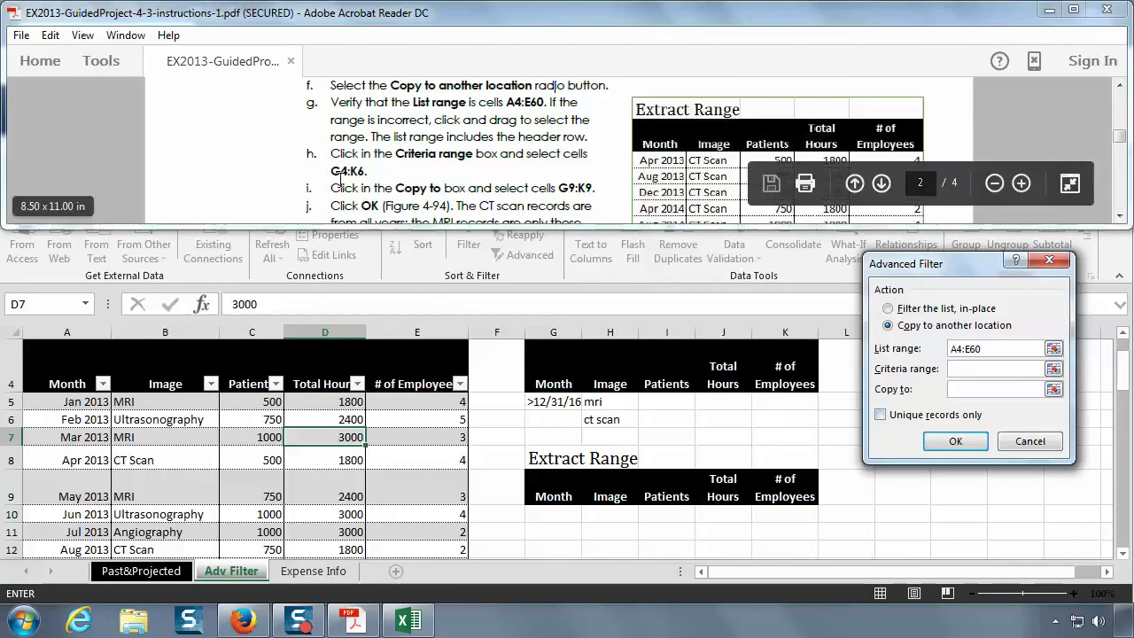
left_click(557, 366)
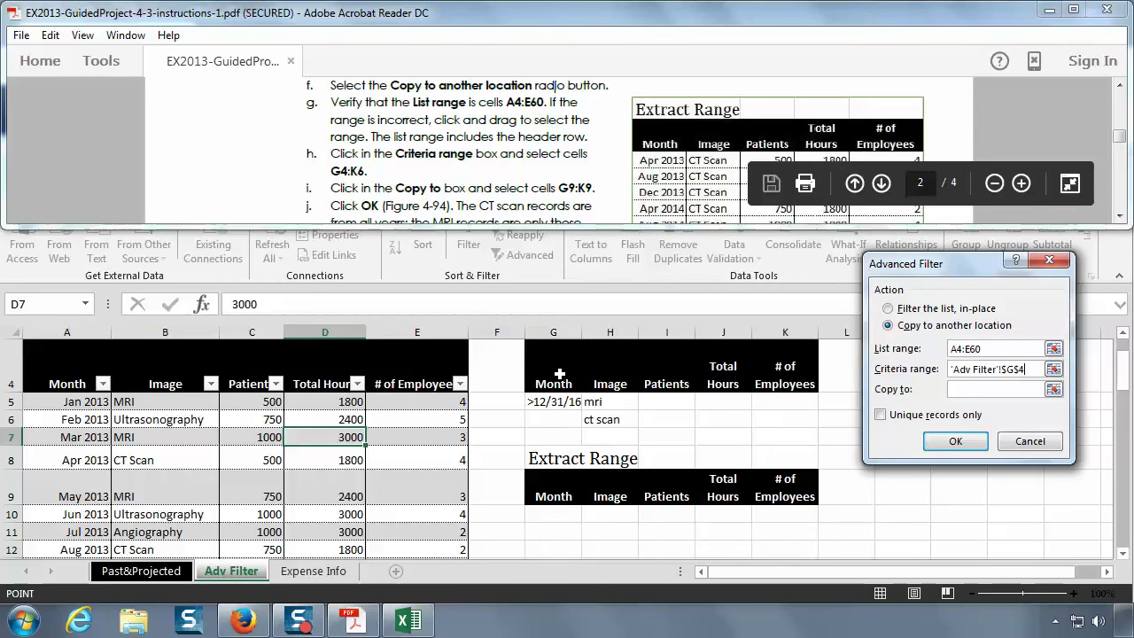
left_click_drag(557, 366, 792, 421)
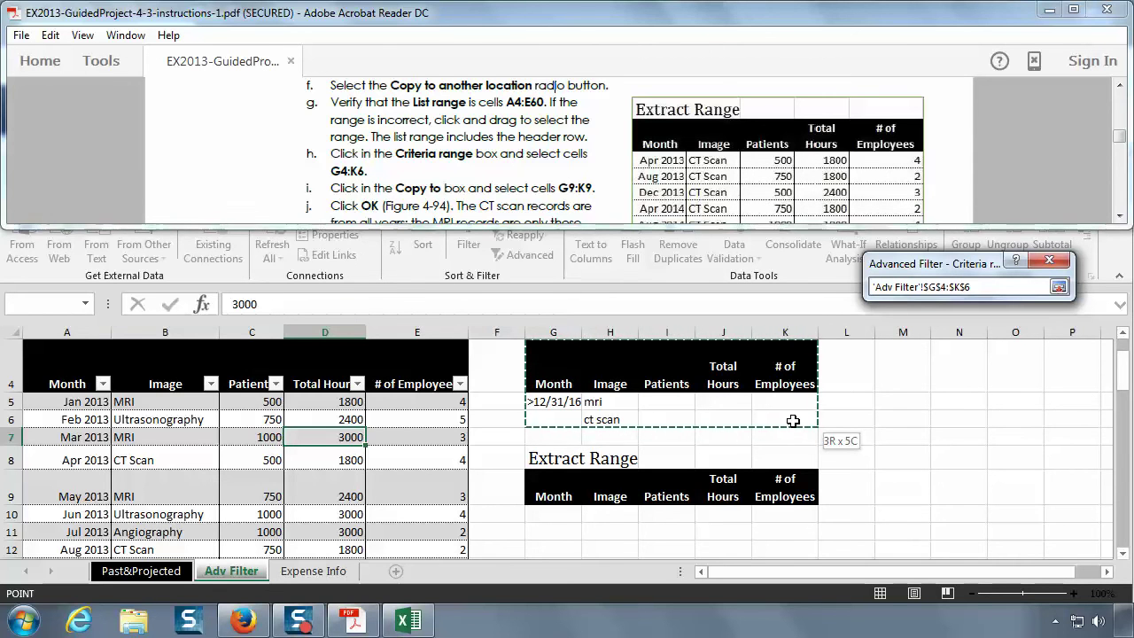
left_click_drag(793, 421, 774, 490)
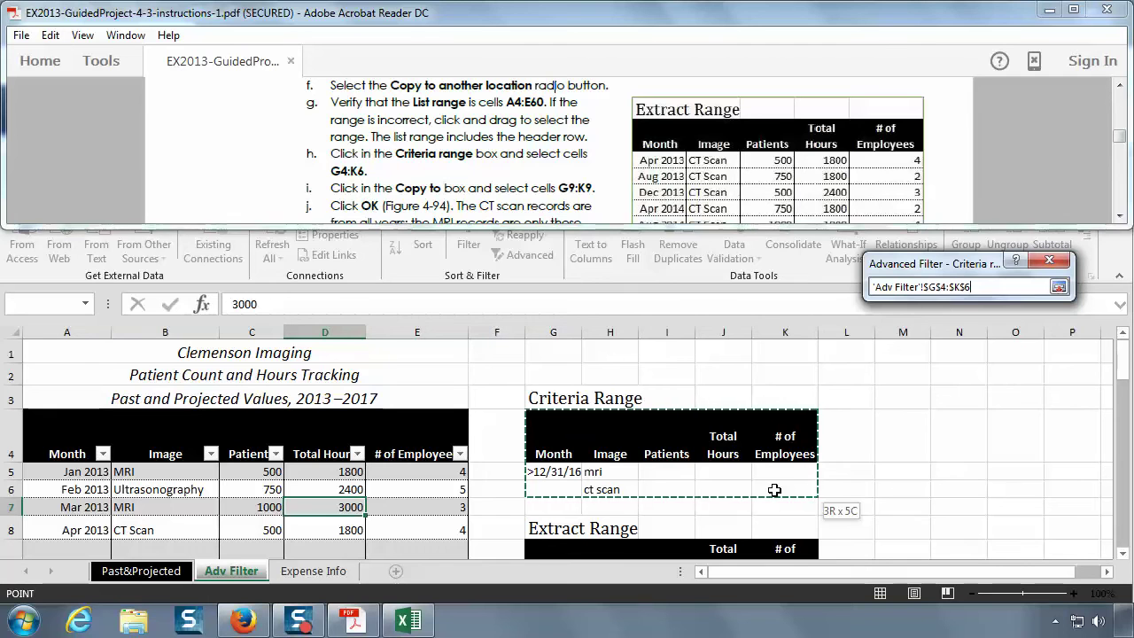
left_click_drag(773, 489, 774, 489)
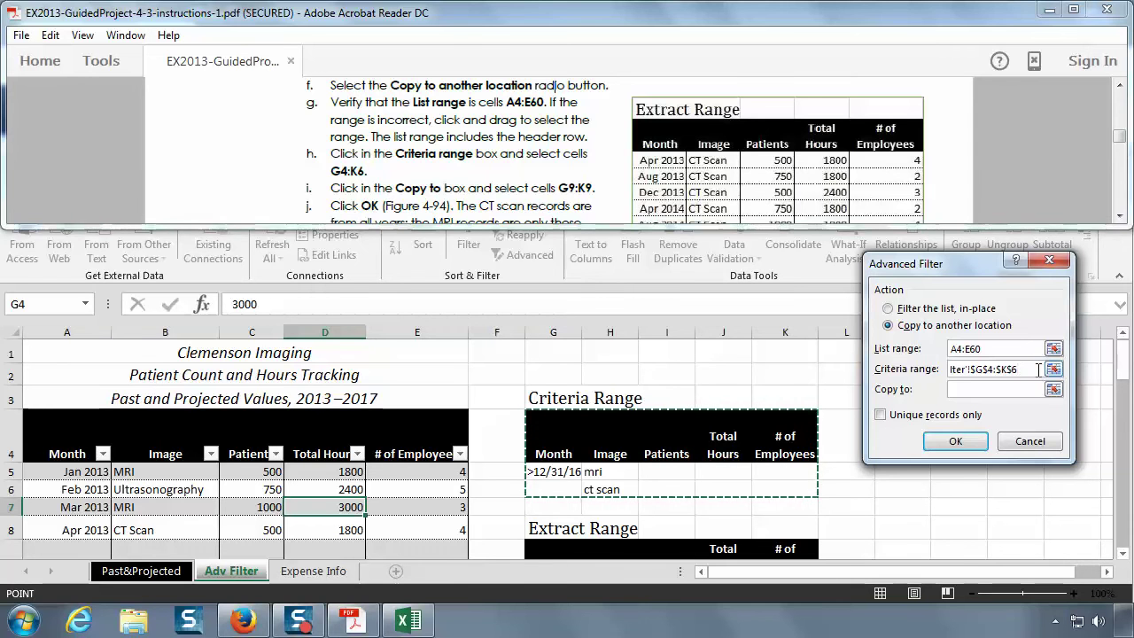
left_click(963, 368)
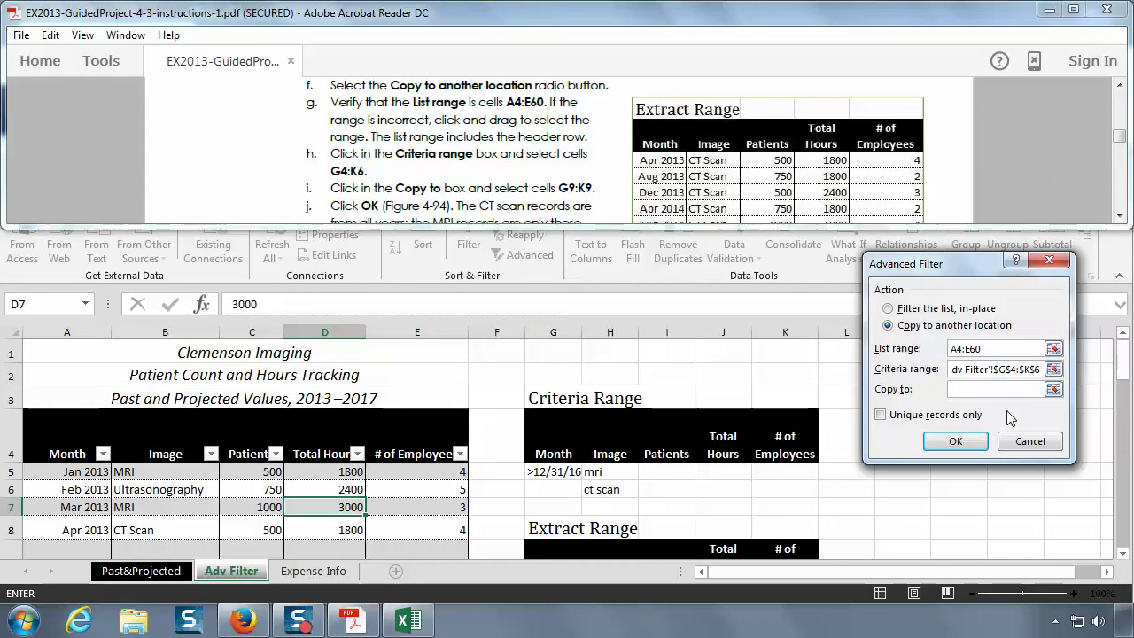
key("BackSpace")
key("BackSpace")
key("BackSpace")
key("BackSpace")
key("BackSpace")
key("BackSpace")
key("BackSpace")
key("BackSpace")
key("BackSpace")
key("BackSpace")
key("BackSpace")
key("BackSpace")
key("BackSpace")
left_click_drag(1011, 368, 953, 368)
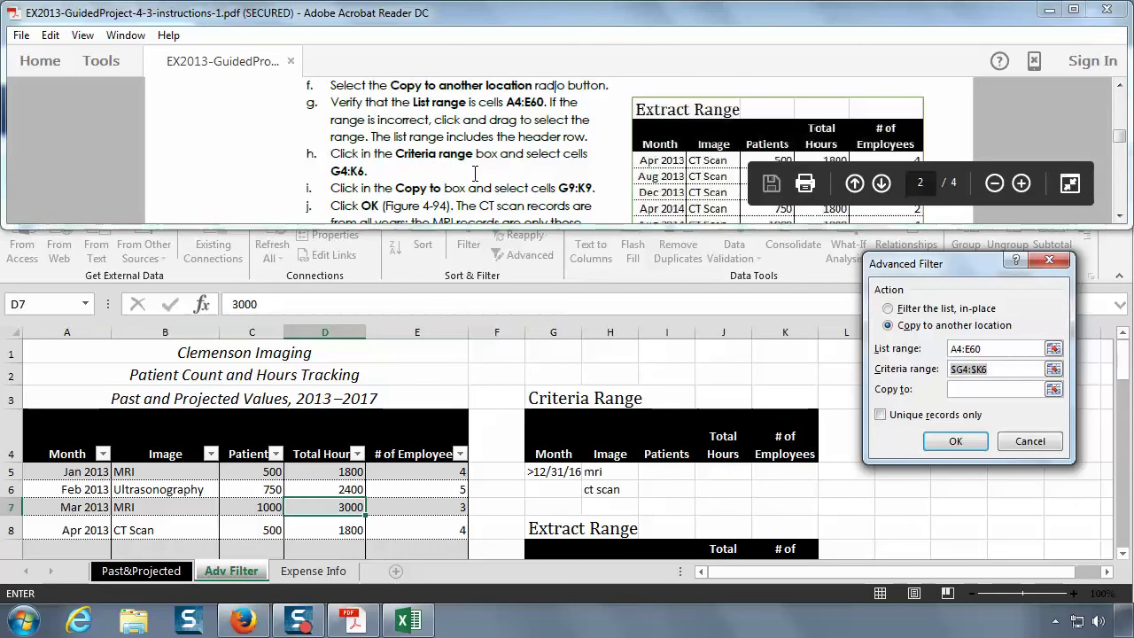
key("F4")
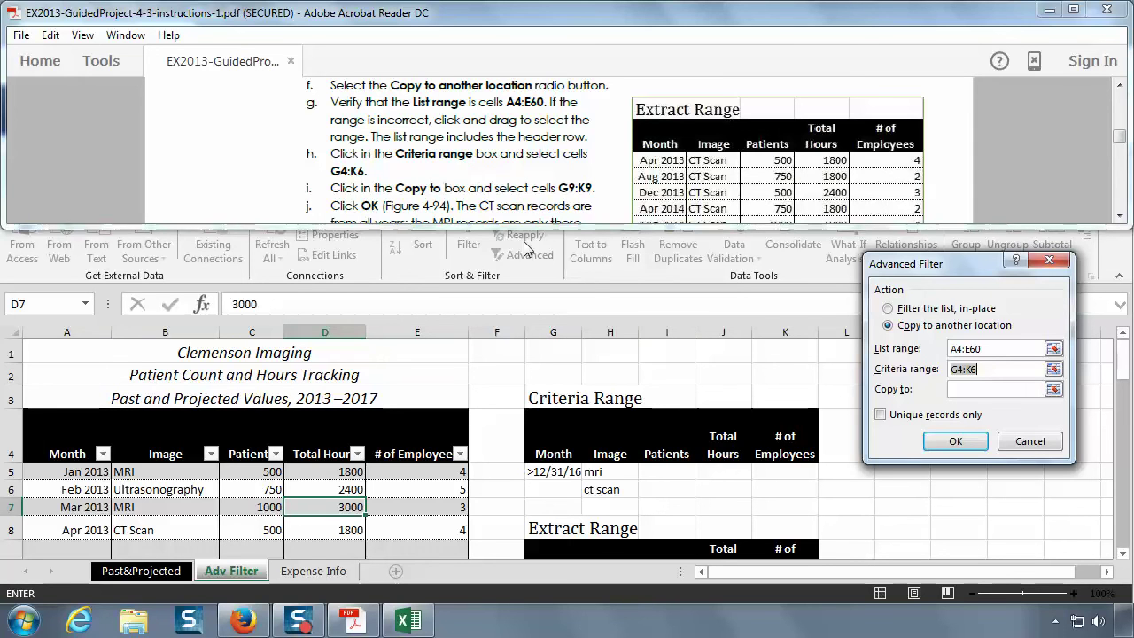
- Point the Copy to destination at cell G9
left_click(979, 389)
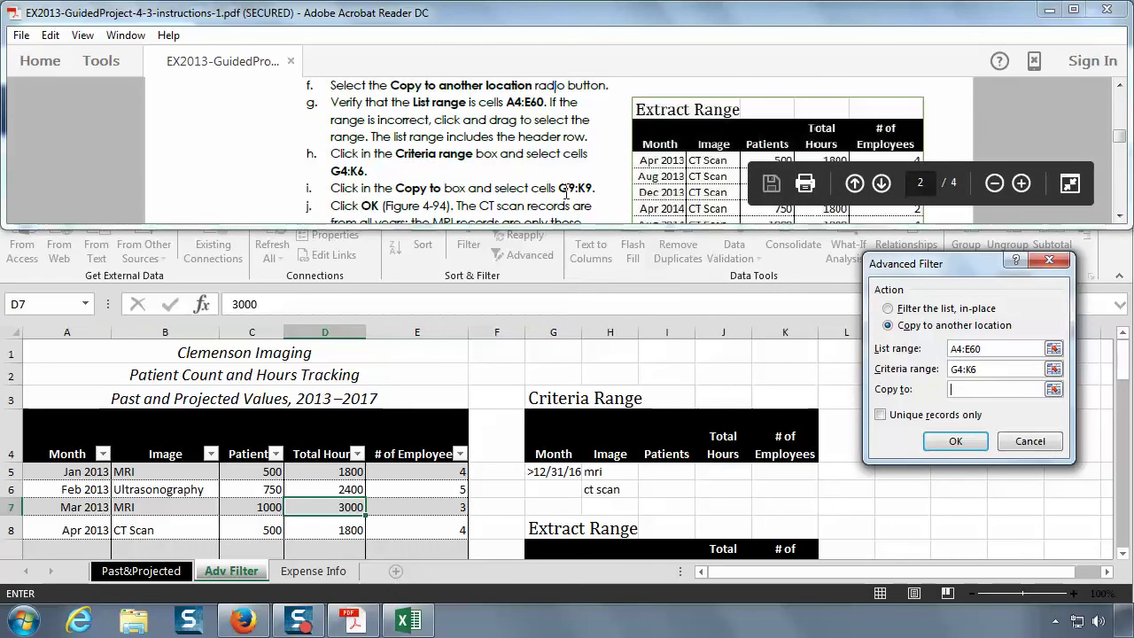
left_click(1126, 553)
left_click(553, 384)
left_click(556, 363)
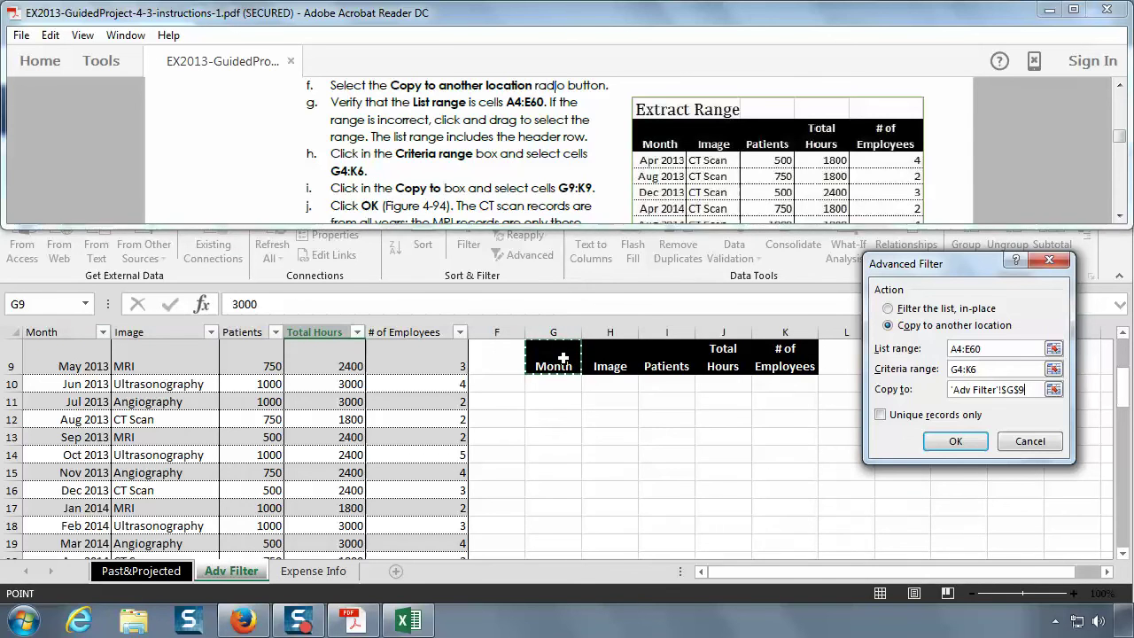
- Extend the Copy to destination across the header row so it reads G9:K9 without the sheet prefix
left_click_drag(560, 357, 777, 365)
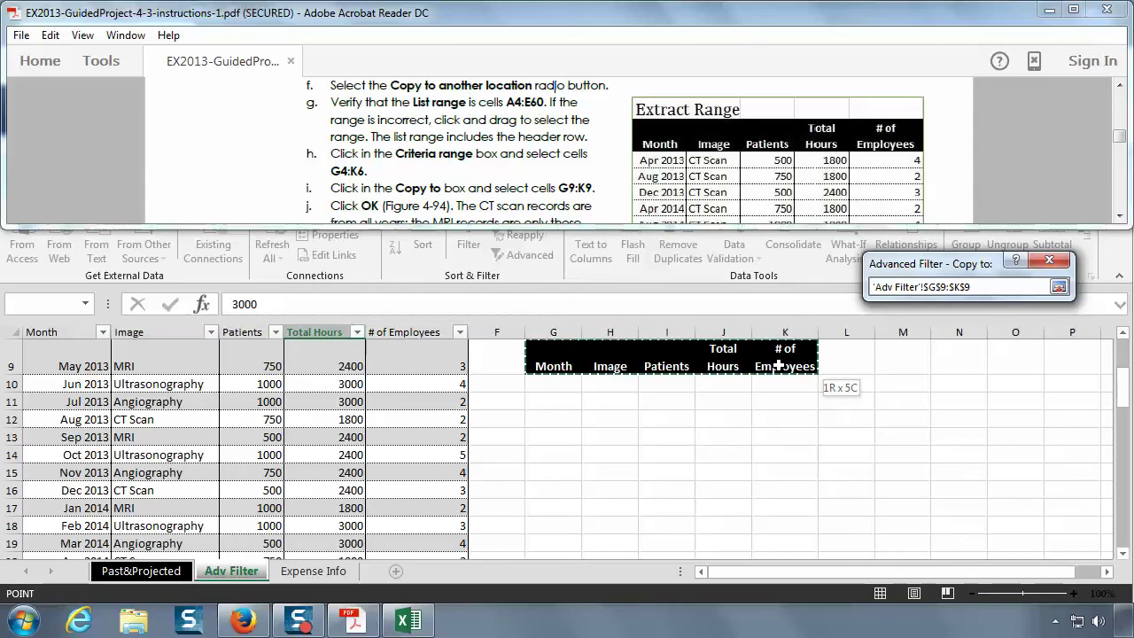
left_click_drag(778, 365, 778, 365)
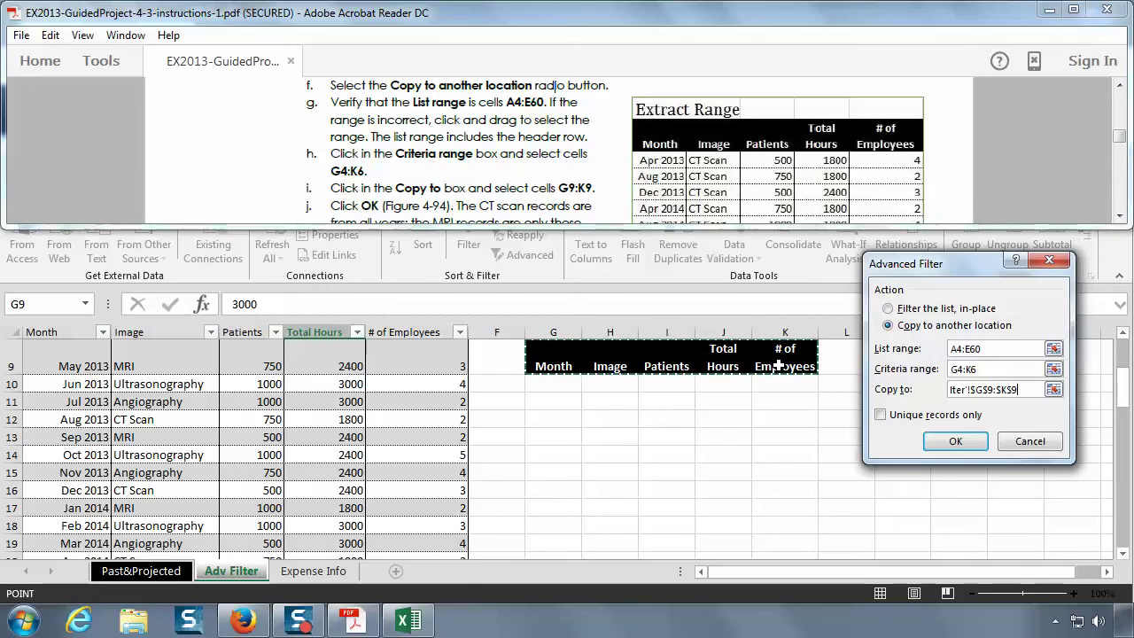
left_click(975, 391)
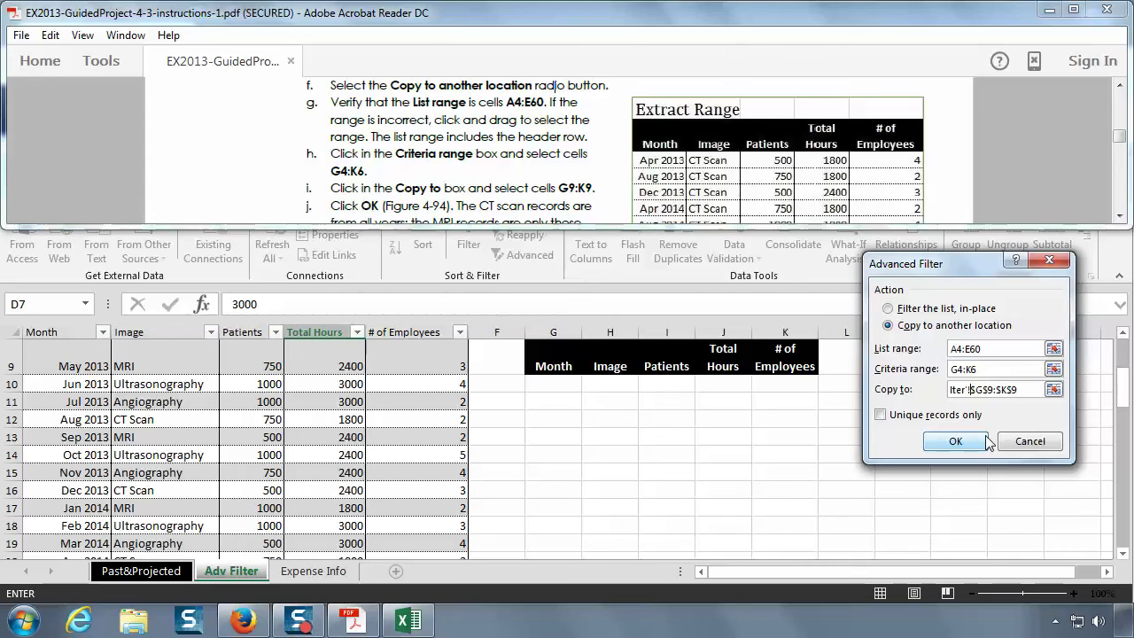
key("BackSpace")
key("BackSpace")
key("BackSpace")
key("BackSpace")
key("BackSpace")
key("BackSpace")
key("BackSpace")
key("BackSpace")
key("BackSpace")
key("BackSpace")
key("BackSpace")
key("BackSpace")
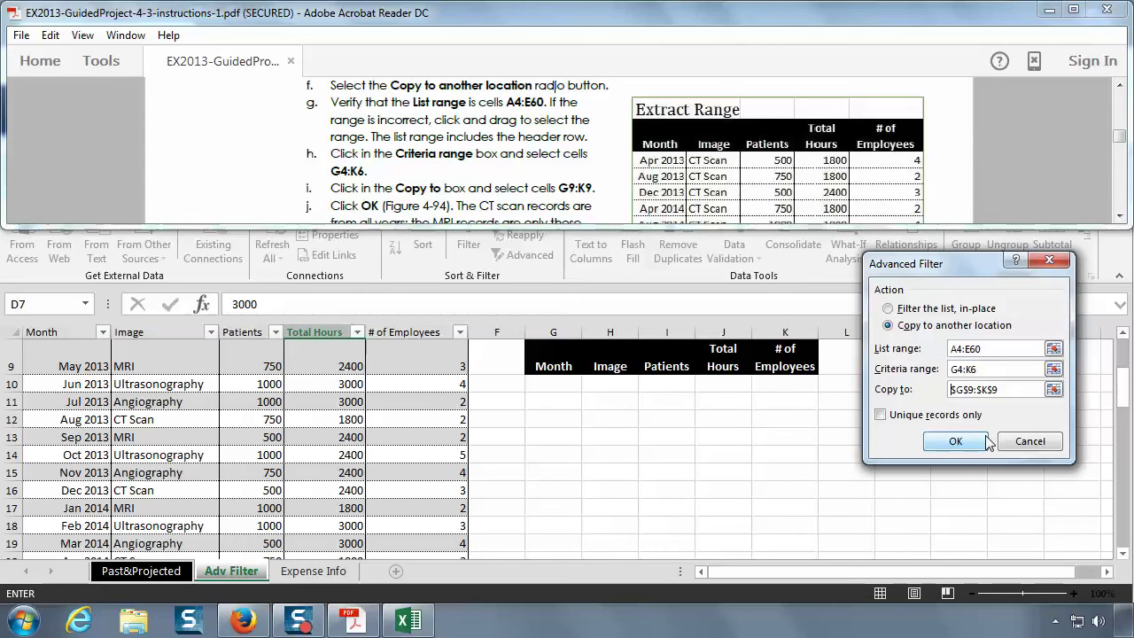
left_click_drag(1005, 390, 920, 404)
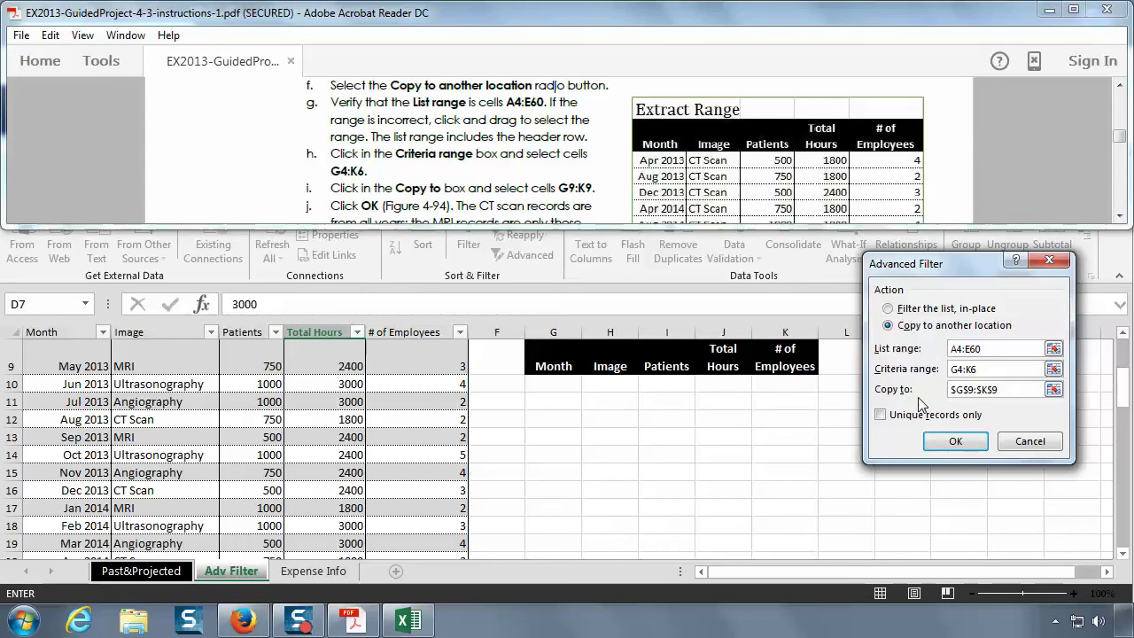
left_click_drag(1007, 389, 948, 387)
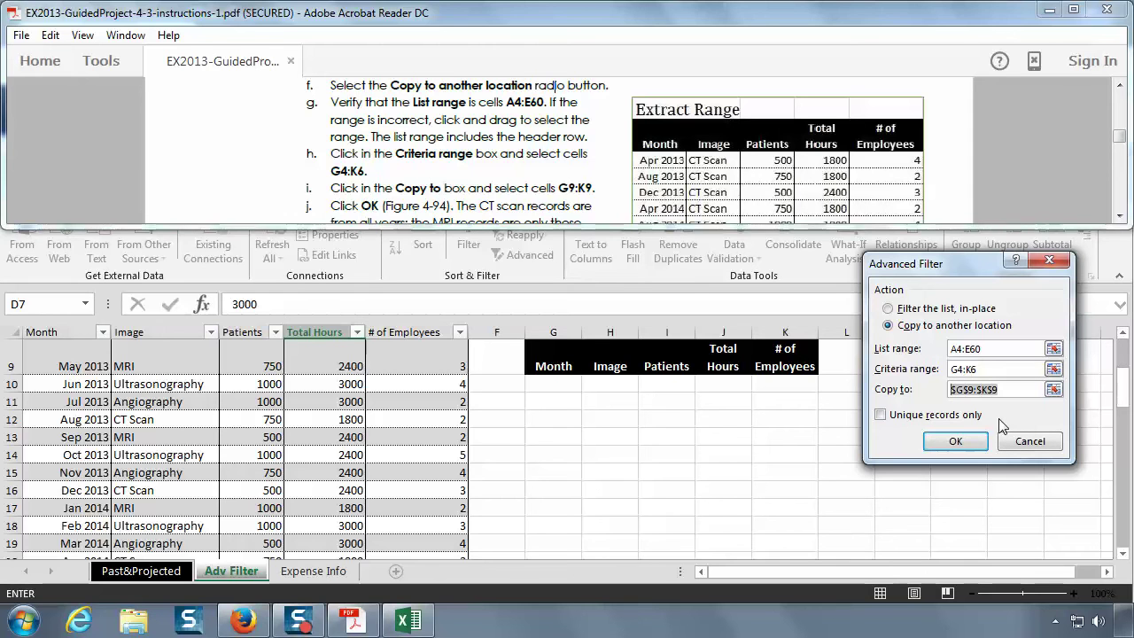
scroll(1000, 427, "up", 2)
type("G9:K9")
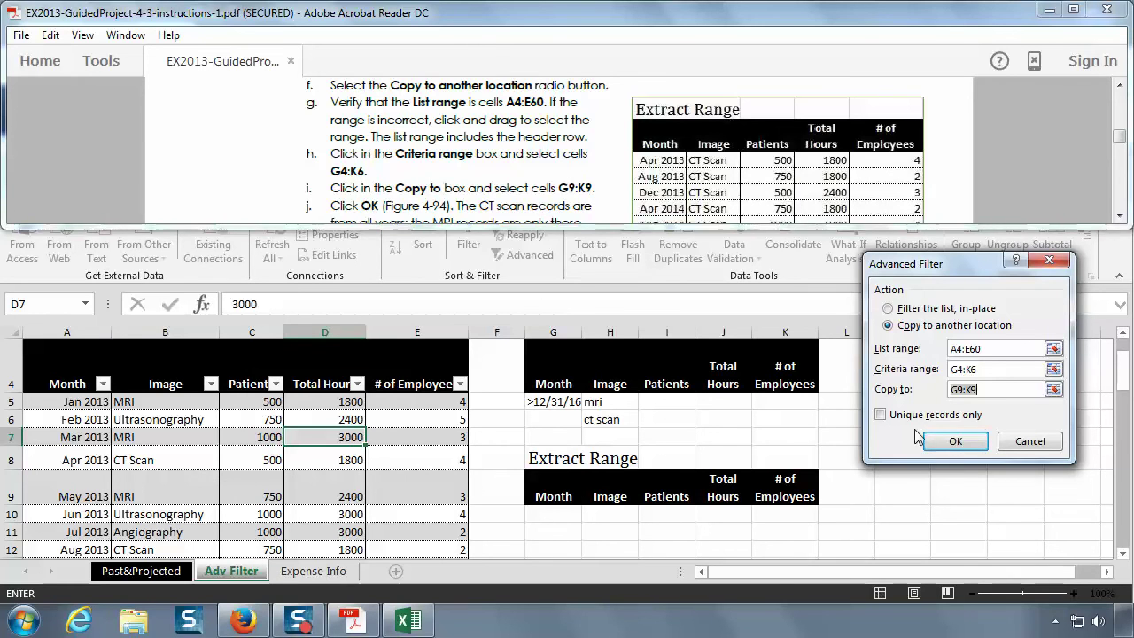
left_click(575, 204)
scroll(575, 204, "down", 2)
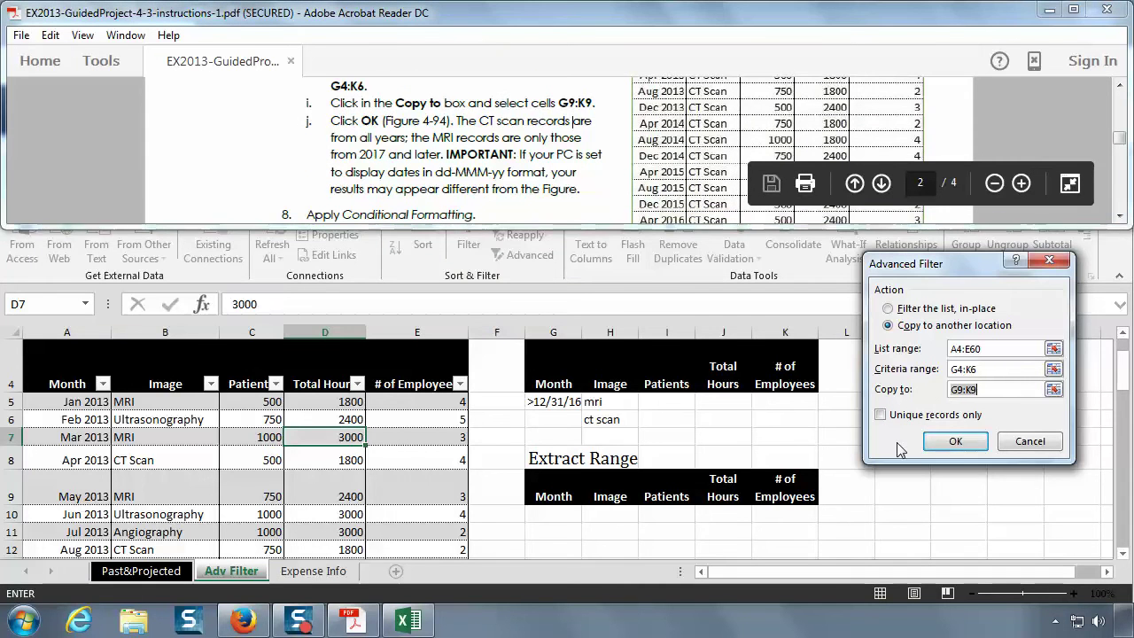
- Run the advanced filter to copy the matching CT Scan and MRI records below G9:K9
left_click(952, 442)
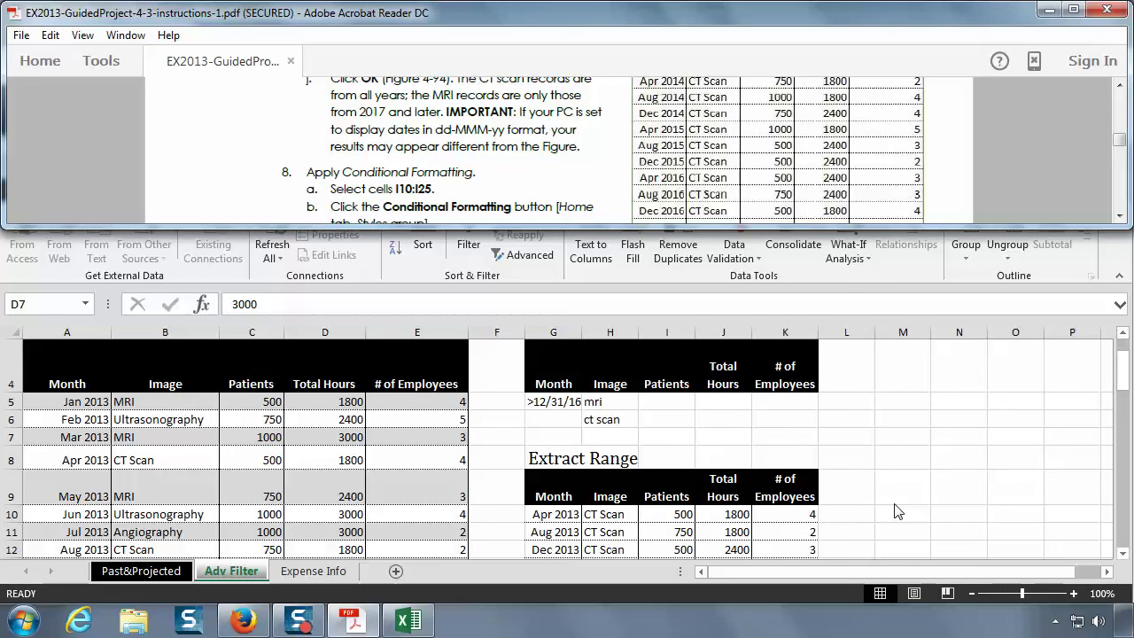
scroll(872, 502, "down", 1)
key("alt+Tab")
scroll(861, 493, "down", 3)
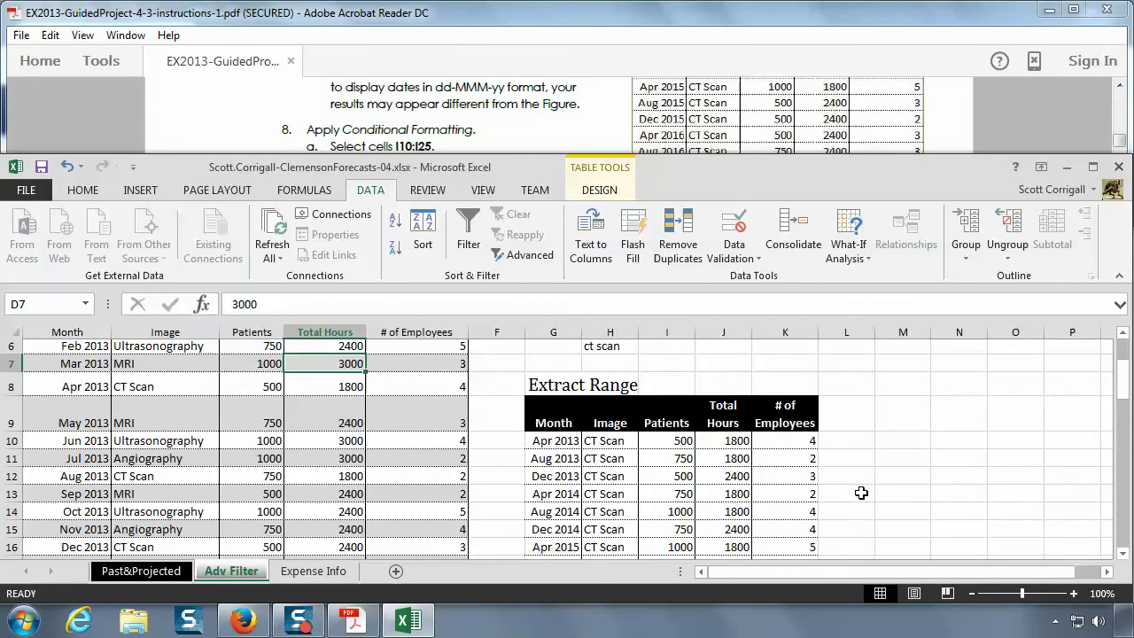
scroll(861, 493, "down", 1)
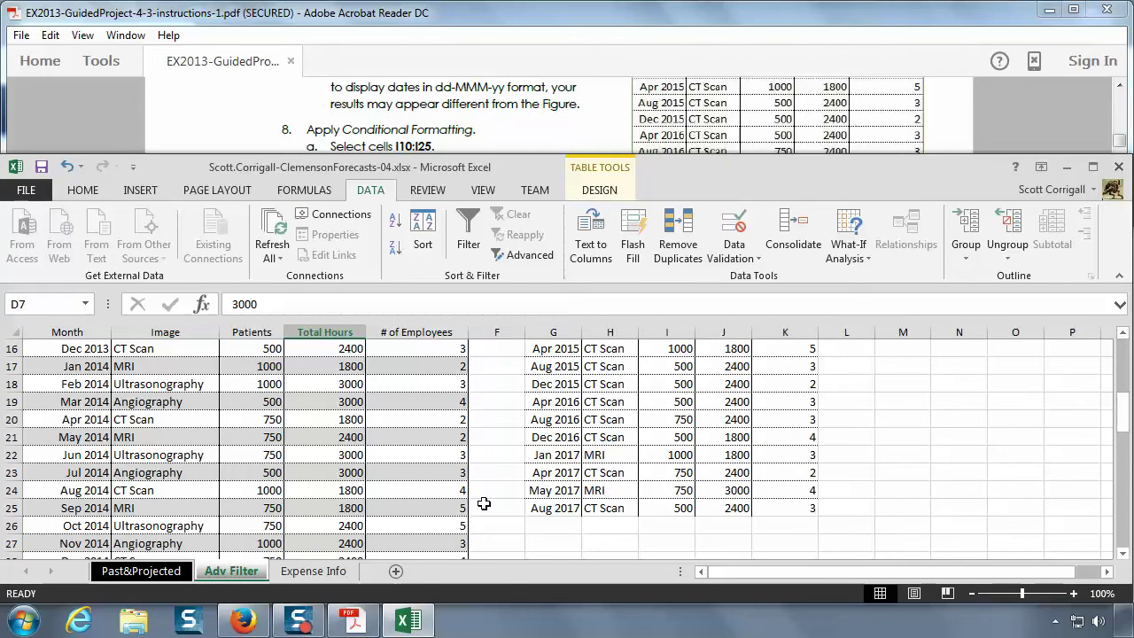
- Review the extracted records in G10:K25, then go back to the instructions
left_click(378, 485)
scroll(378, 488, "down", 10)
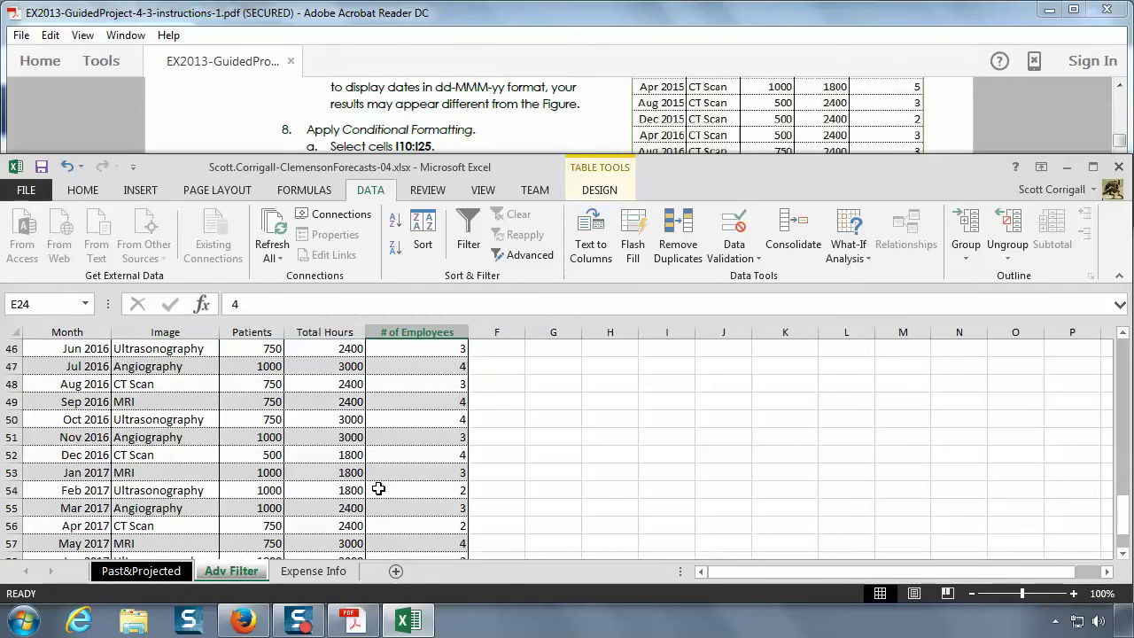
scroll(377, 488, "down", 3)
scroll(378, 488, "up", 2)
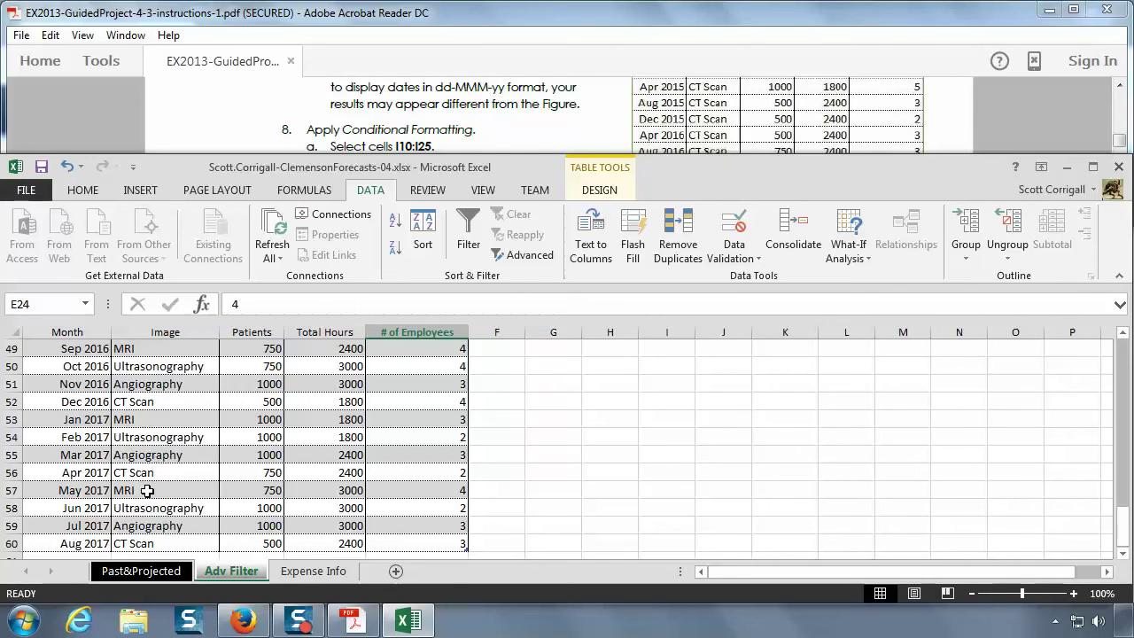
scroll(746, 474, "up", 10)
scroll(746, 474, "up", 1)
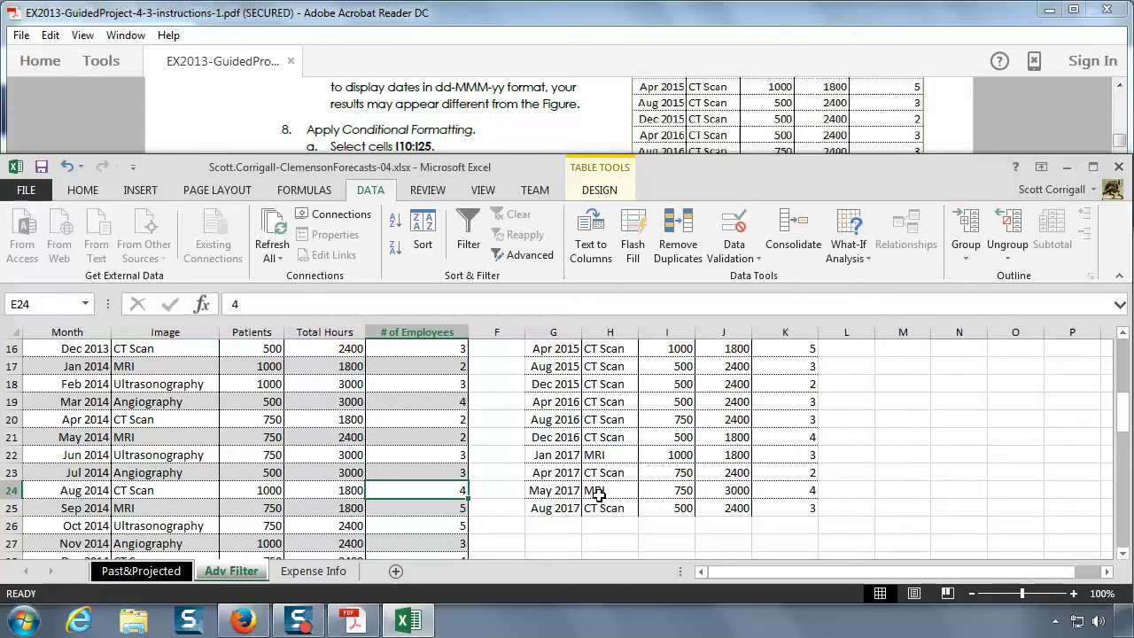
scroll(598, 493, "up", 5)
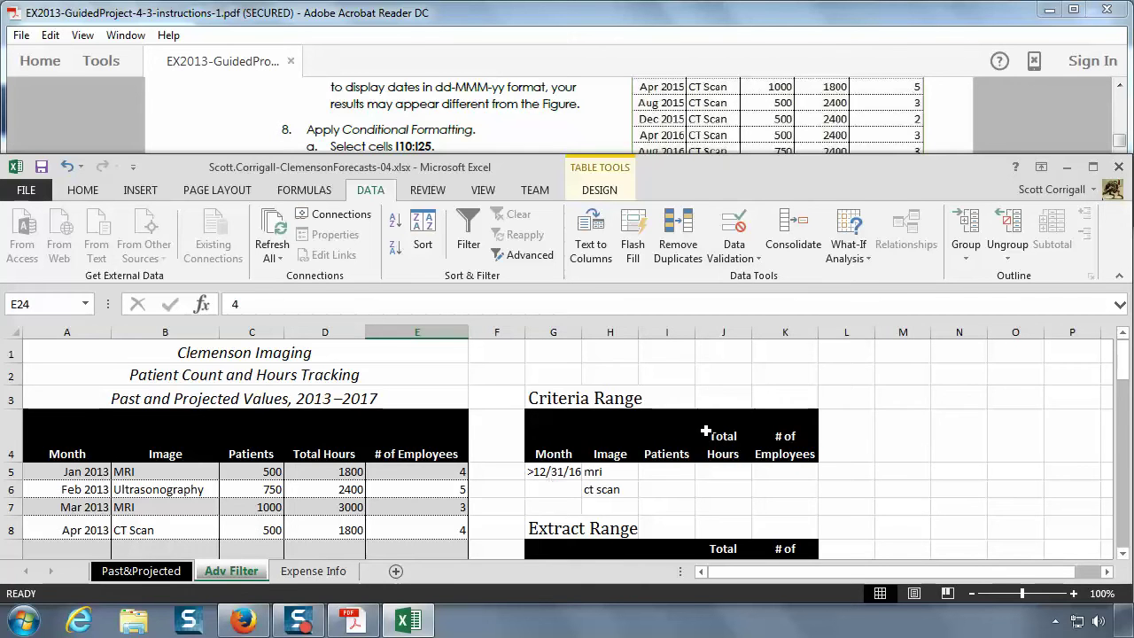
scroll(705, 443, "down", 3)
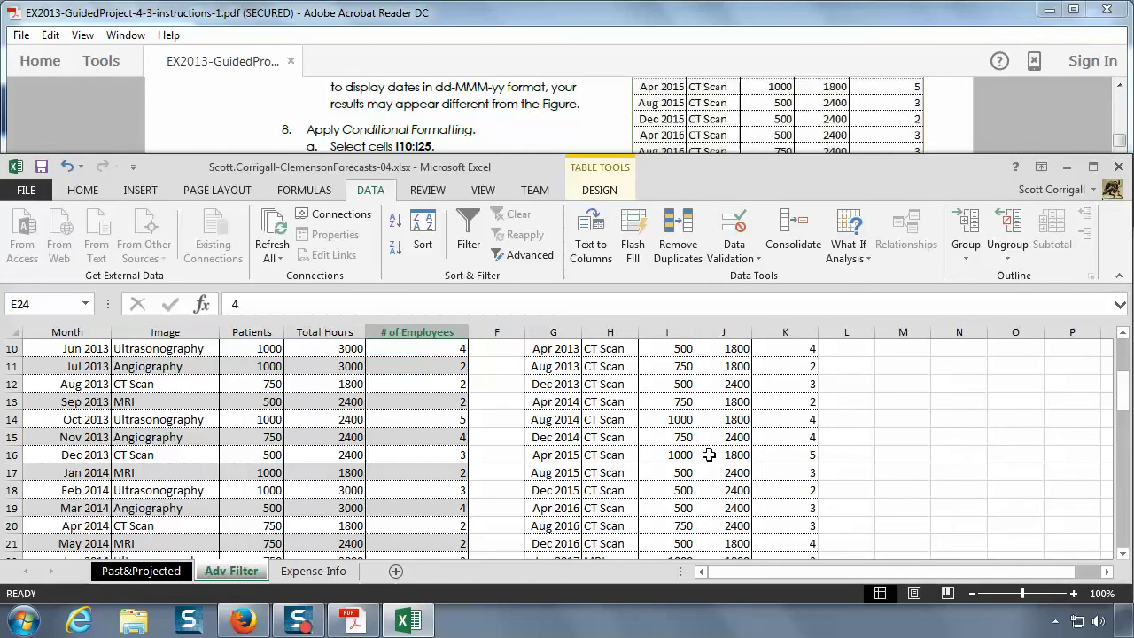
left_click(509, 118)
scroll(522, 128, "up", 2)
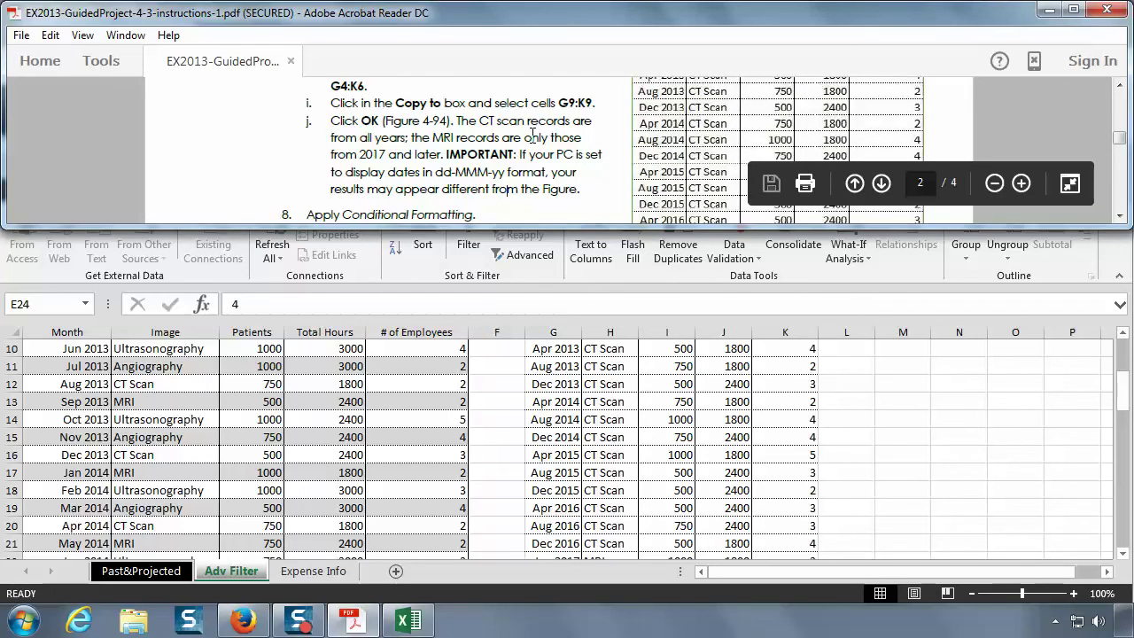
- Read step 8 on conditionally formatting I10:I25, then bring the Excel workbook forward
scroll(532, 133, "down", 1)
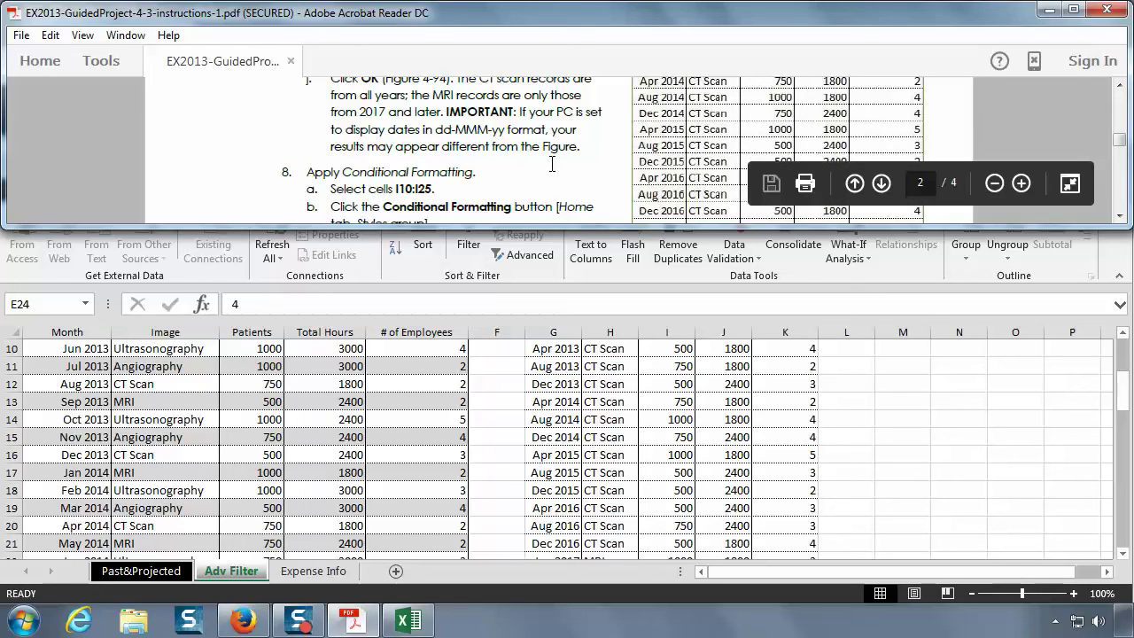
scroll(551, 164, "down", 1)
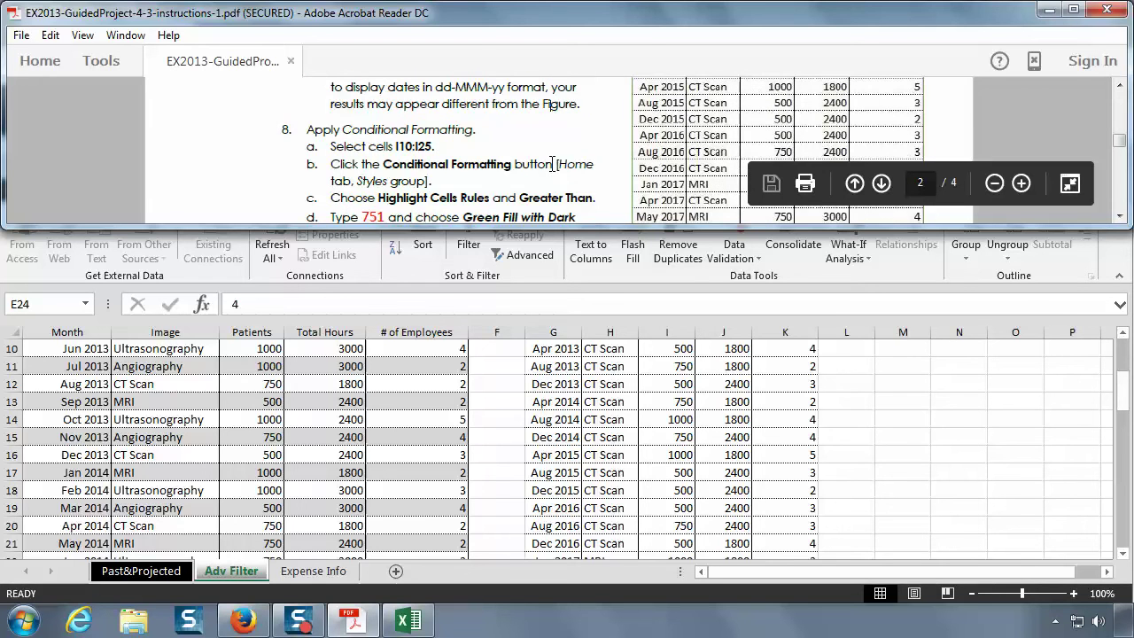
left_click(1121, 217)
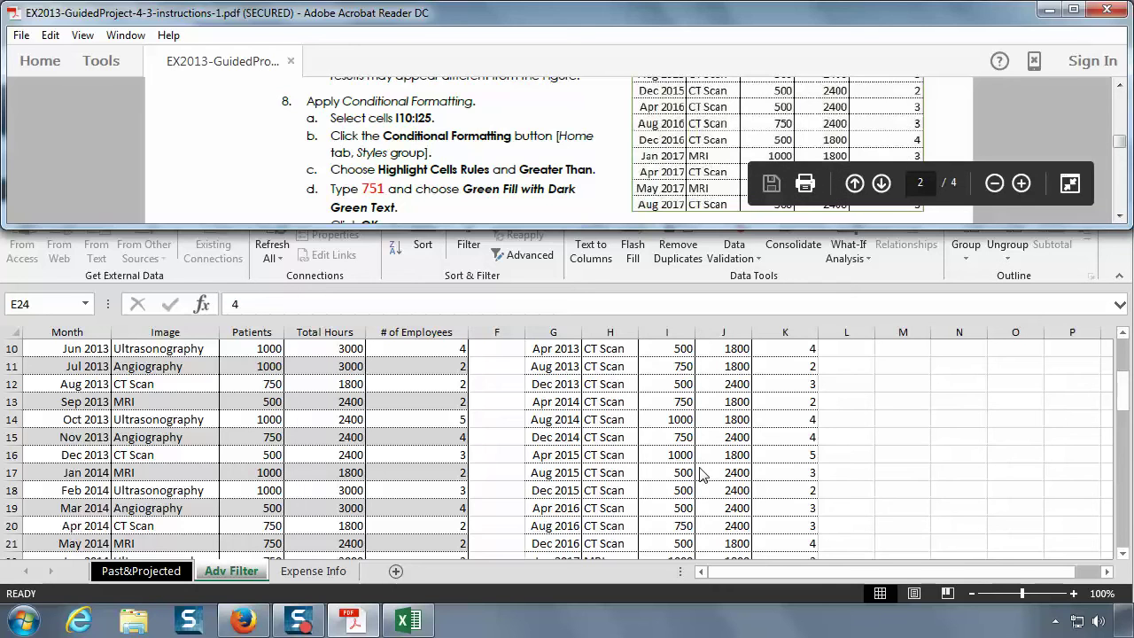
left_click(699, 473)
scroll(699, 469, "up", 2)
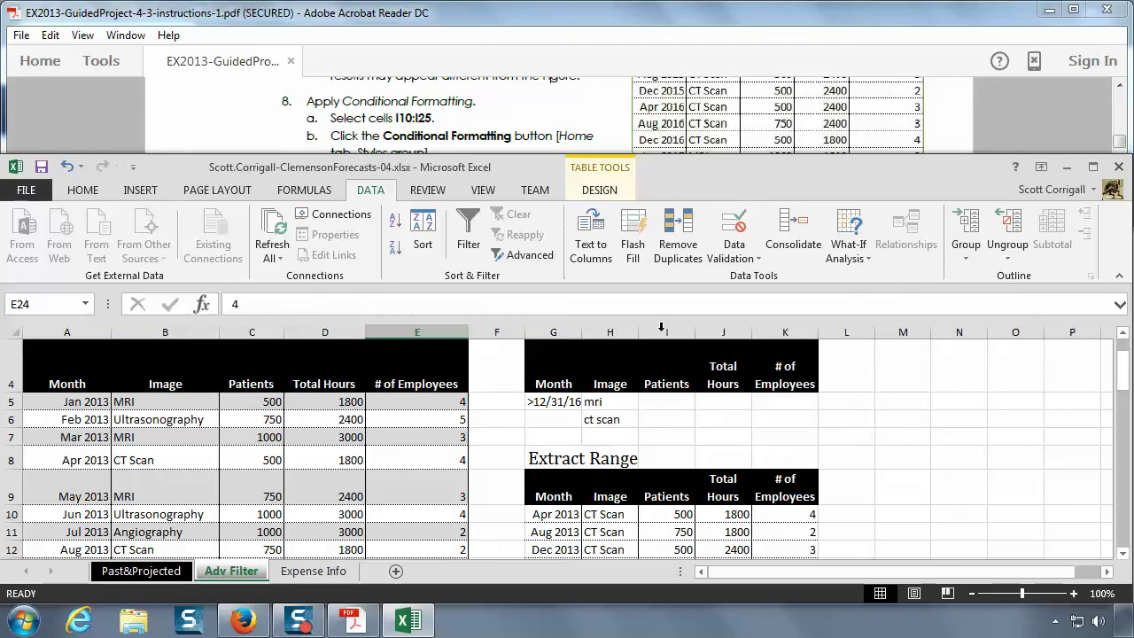
- Select the Patients values in I10:I25 of the extract range
left_click(668, 515)
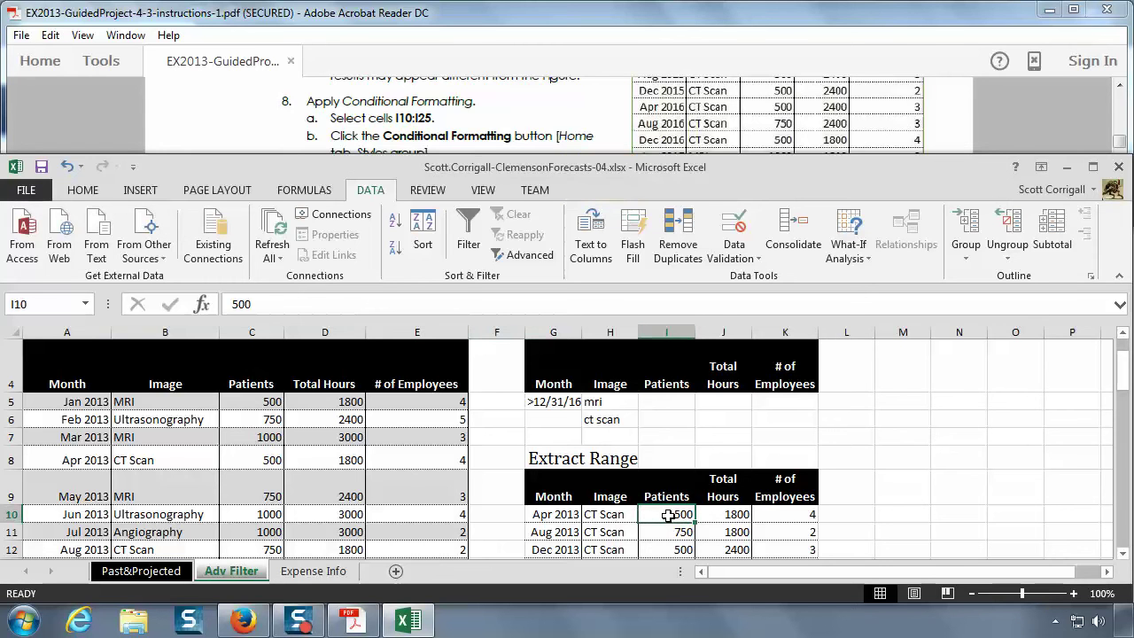
scroll(668, 516, "down", 2)
mouse_move(667, 515)
left_mouse_down()
mouse_move(669, 553)
mouse_move(670, 525)
left_mouse_up()
scroll(674, 516, "up", 2)
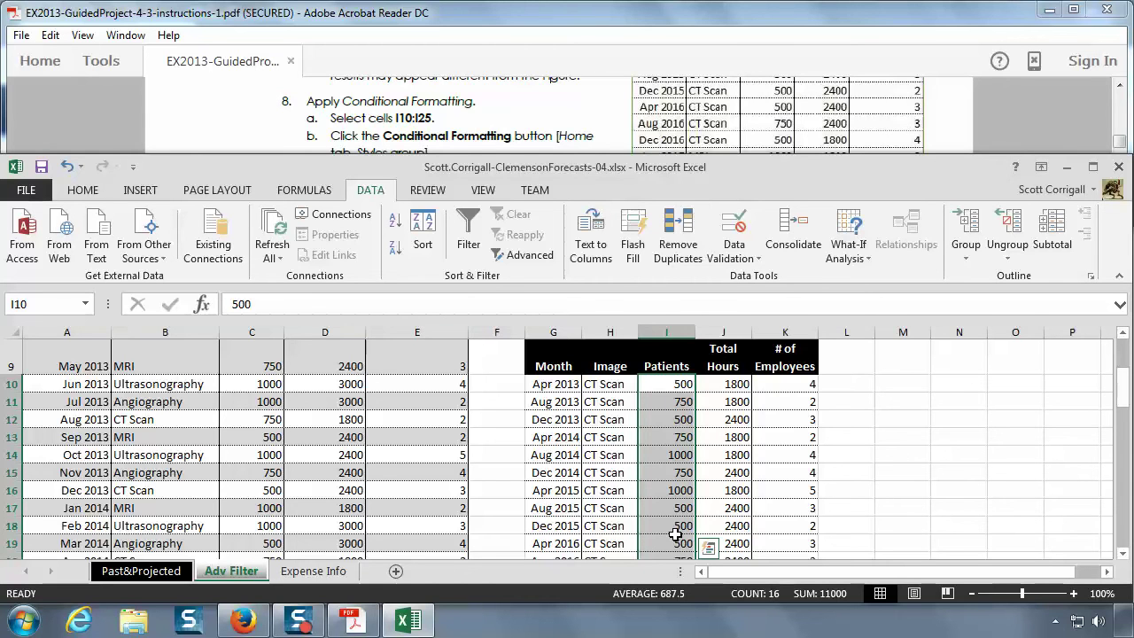
left_click(552, 132)
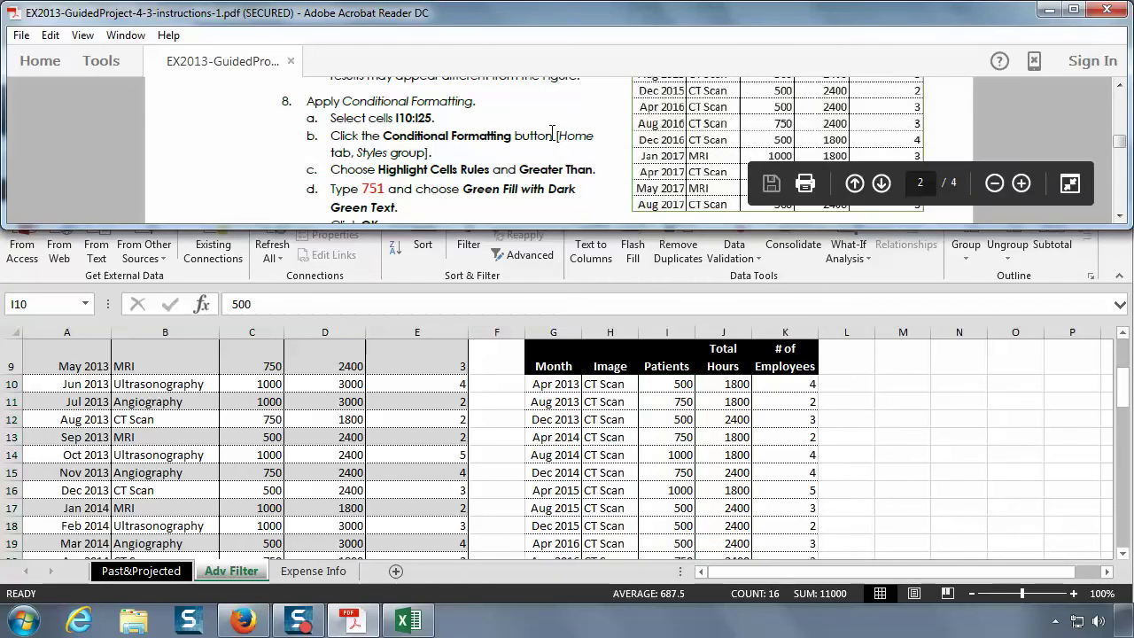
scroll(552, 133, "down", 1)
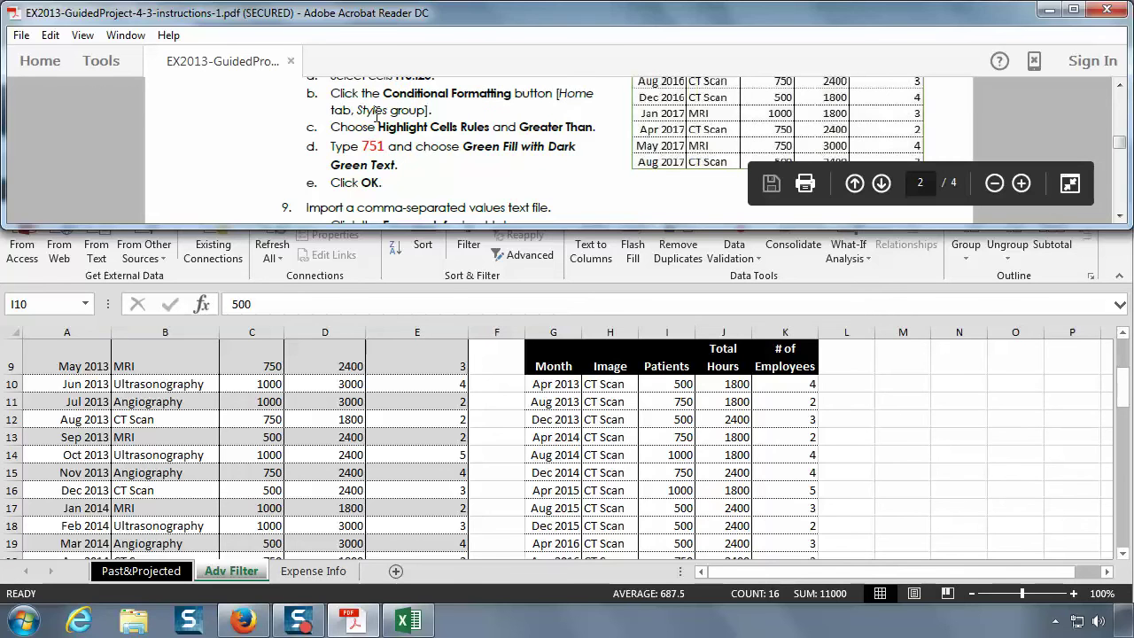
left_click(336, 312)
- Add a Greater Than 751 highlight rule with Green Fill with Dark Green Text
left_click(83, 190)
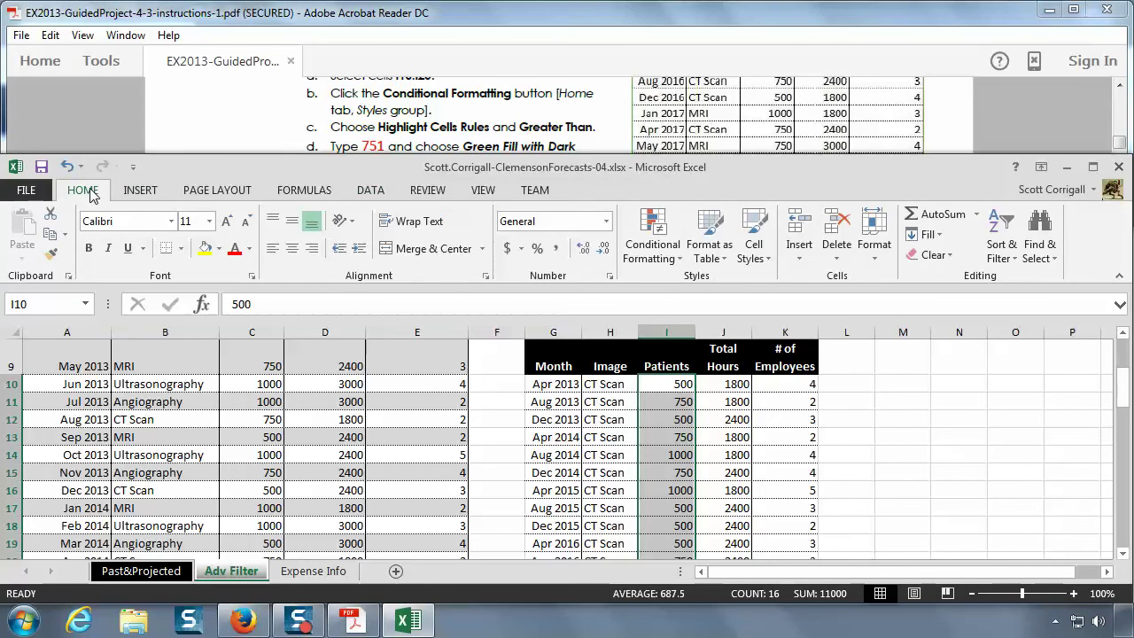
left_click(652, 251)
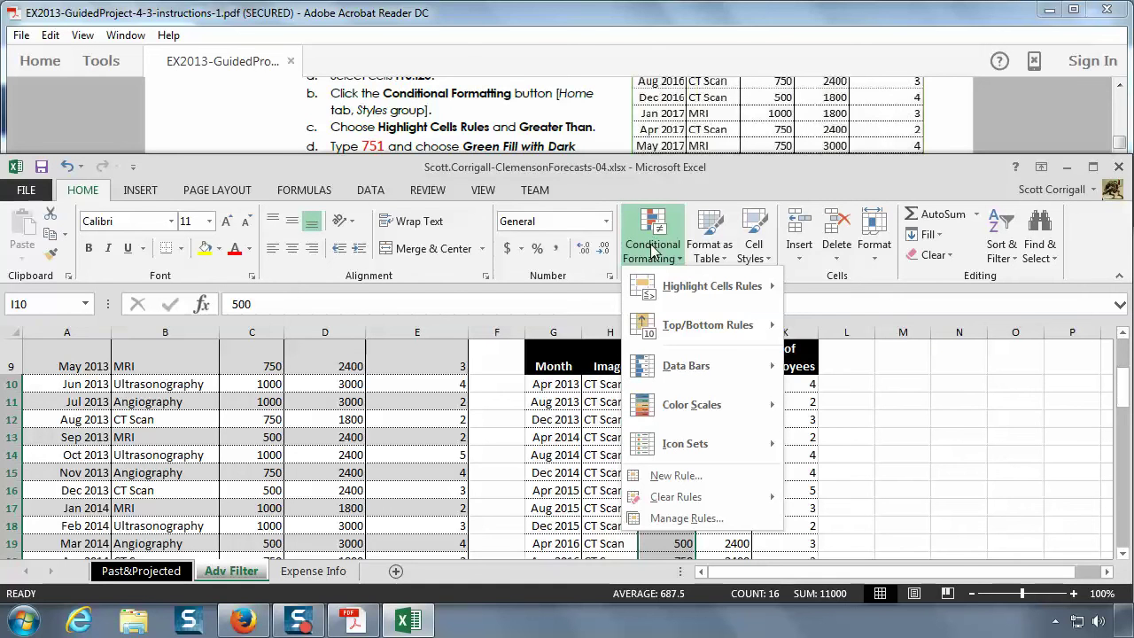
mouse_move(696, 289)
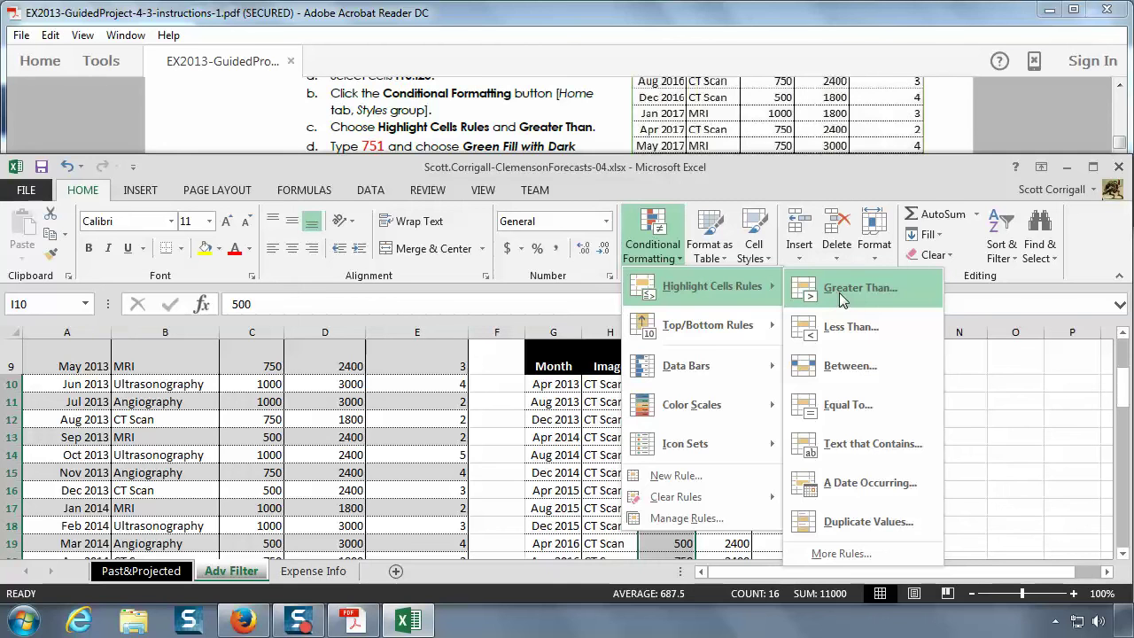
left_click(839, 292)
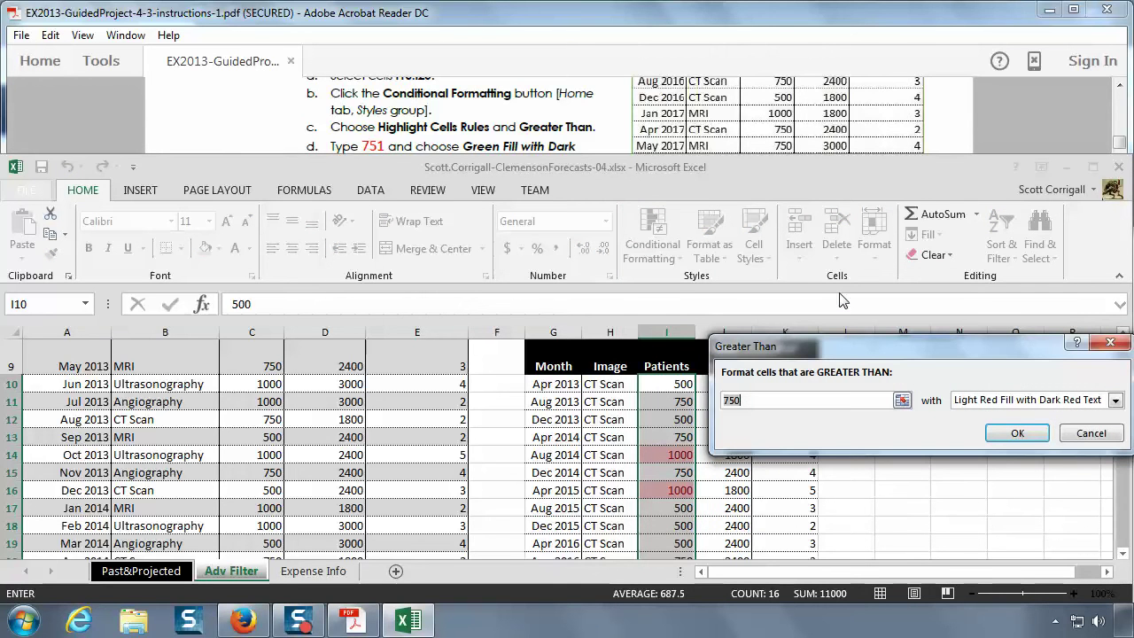
left_click(791, 400)
key("BackSpace")
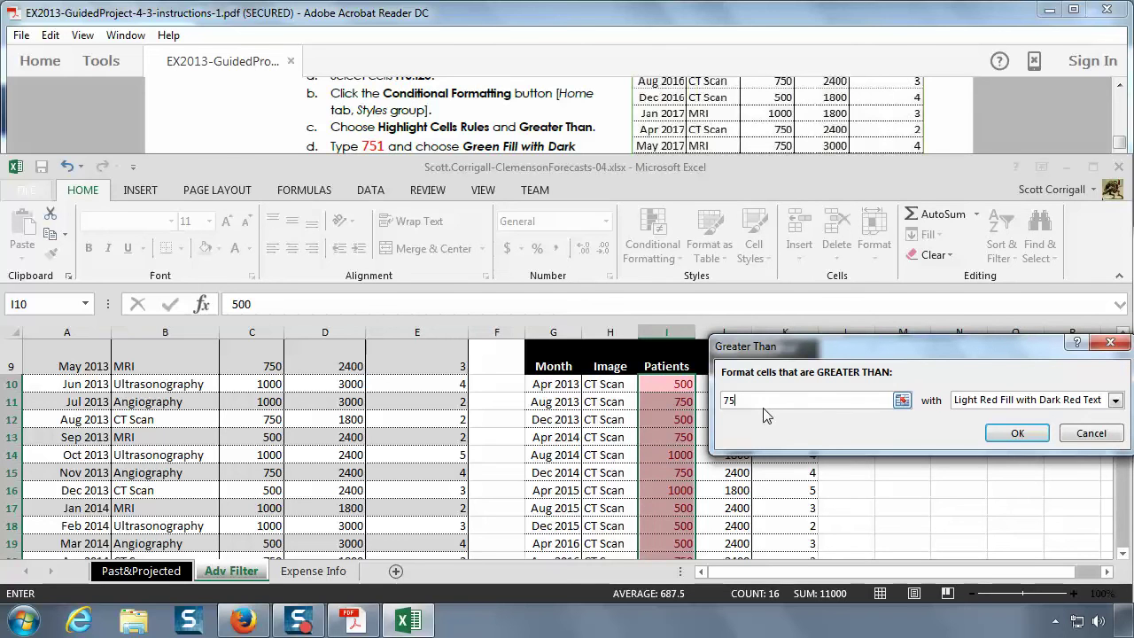
type("1")
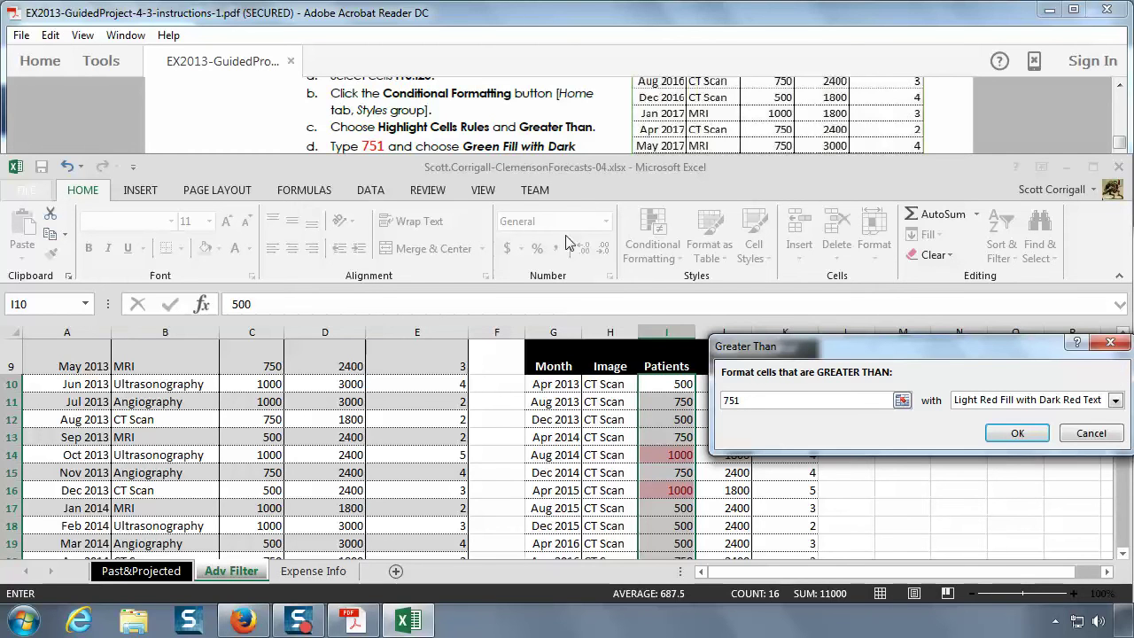
left_click(1115, 400)
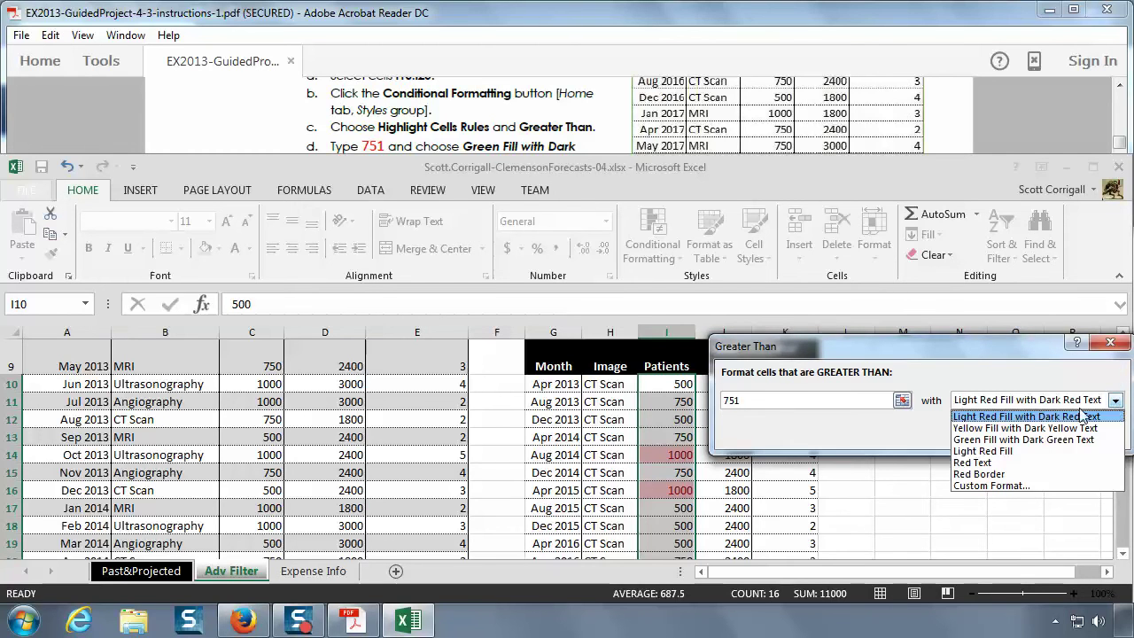
left_click(1015, 440)
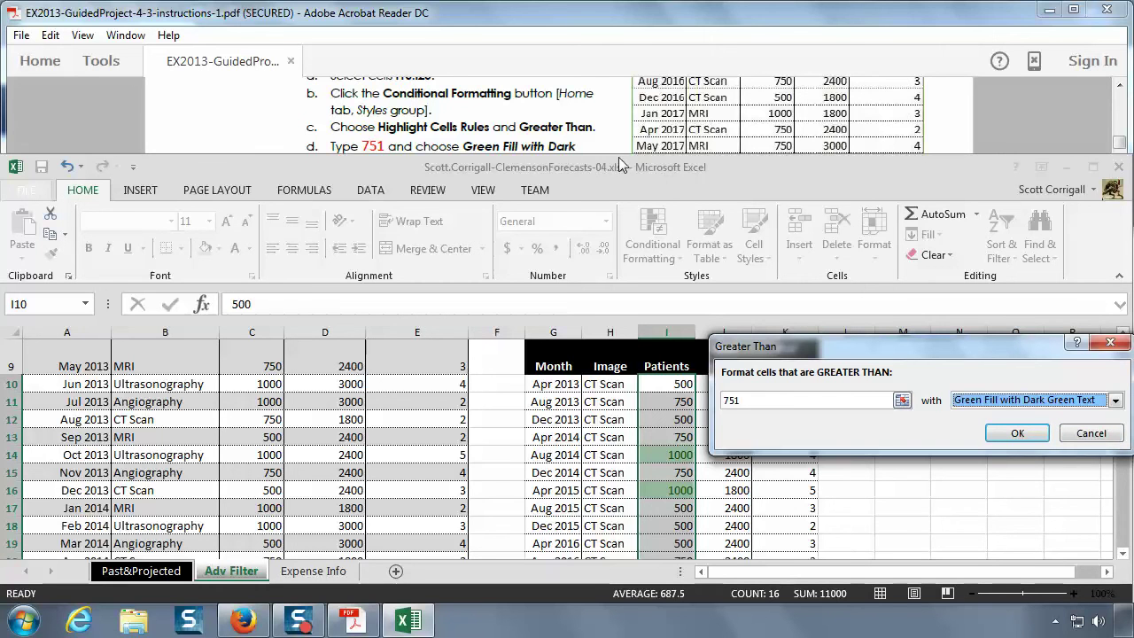
left_click(561, 121)
scroll(550, 138, "down", 1)
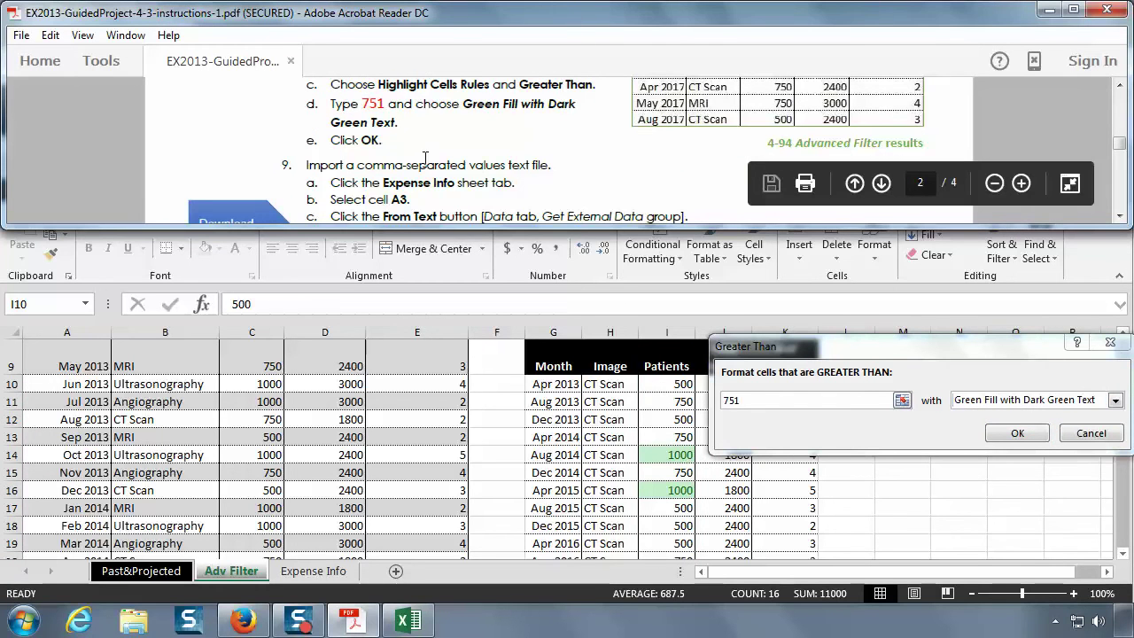
left_click(934, 440)
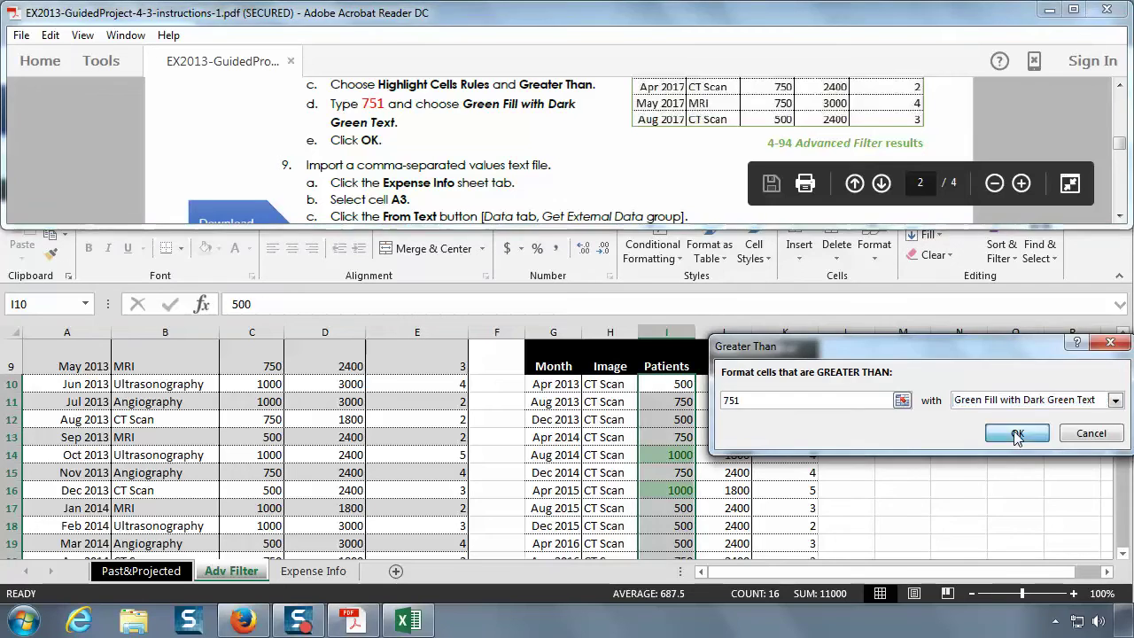
left_click(1015, 433)
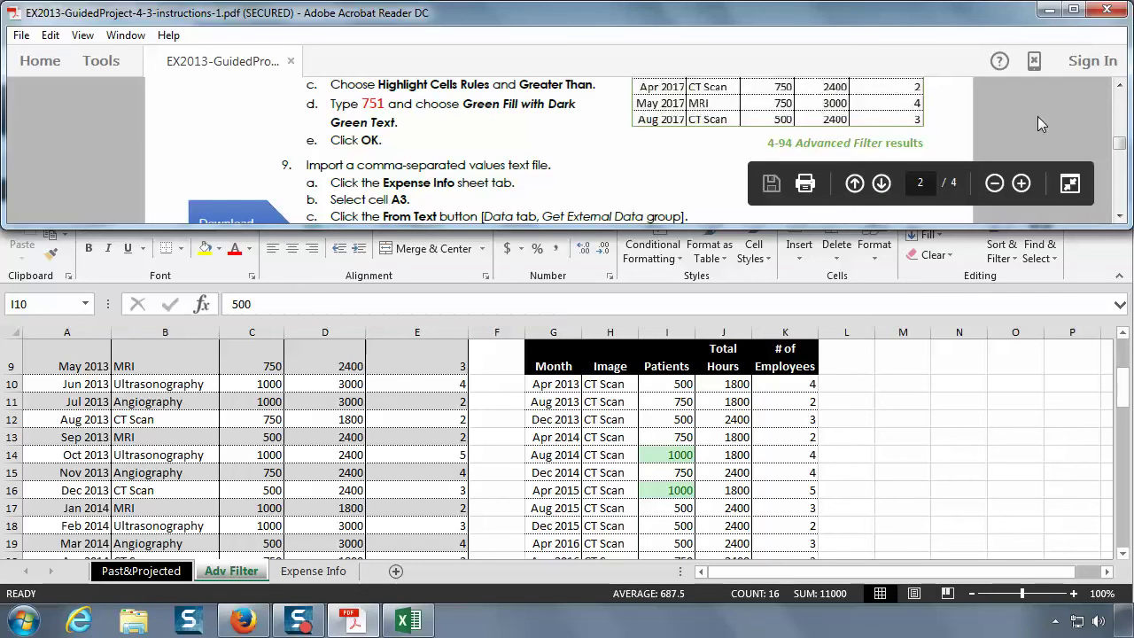
- Read step 9 on importing the CSV file, then open the Expense Info sheet
scroll(1037, 116, "down", 1)
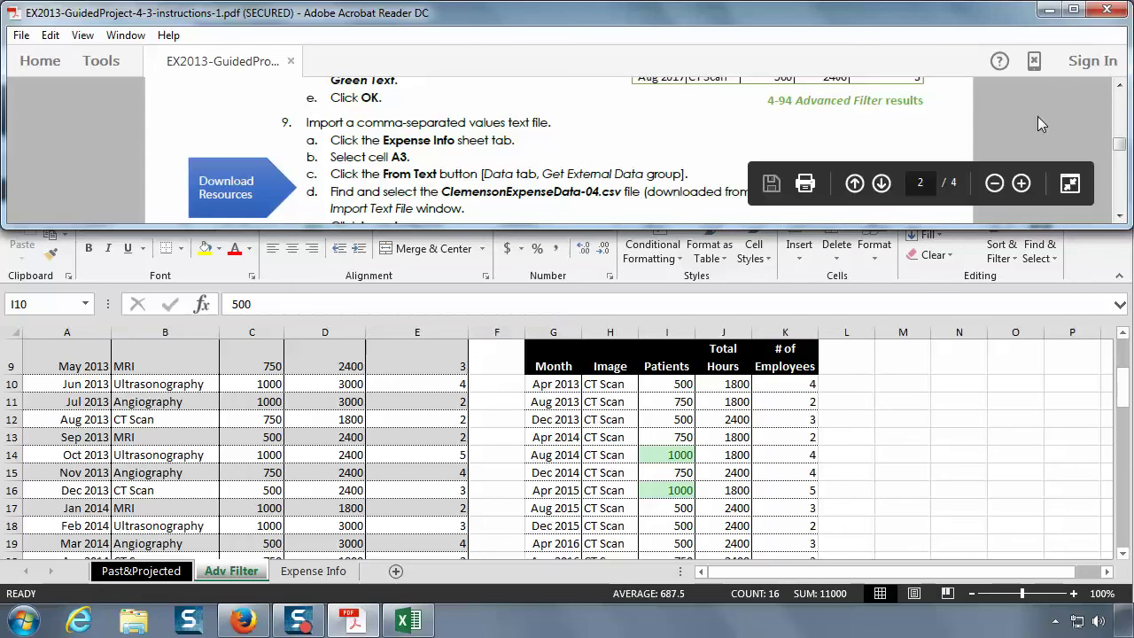
left_click(1120, 215)
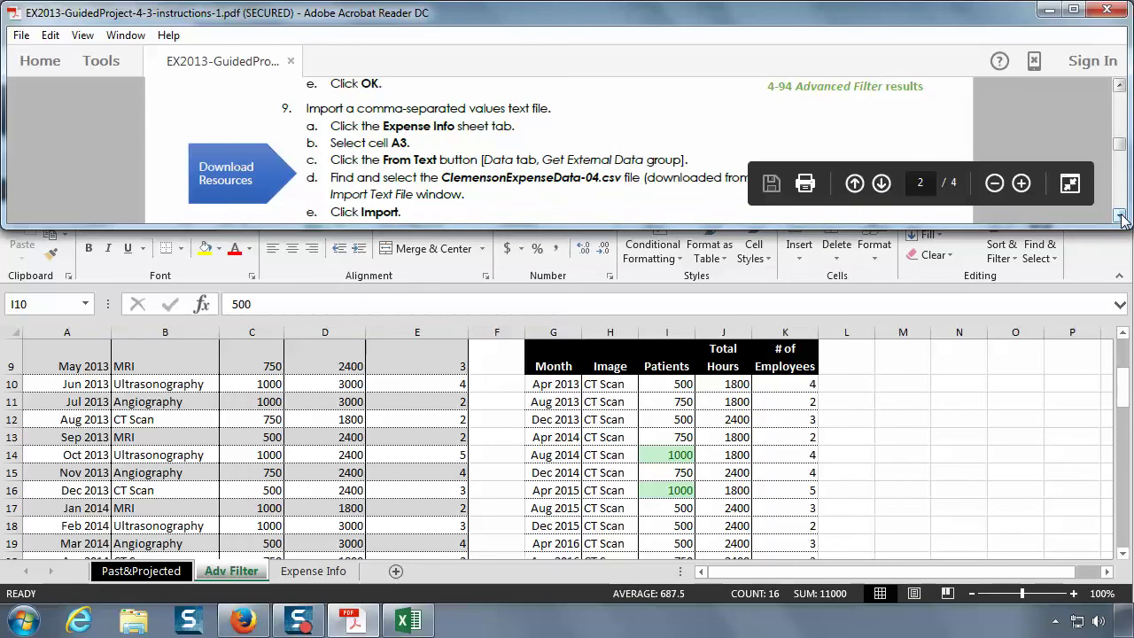
left_click(1119, 215)
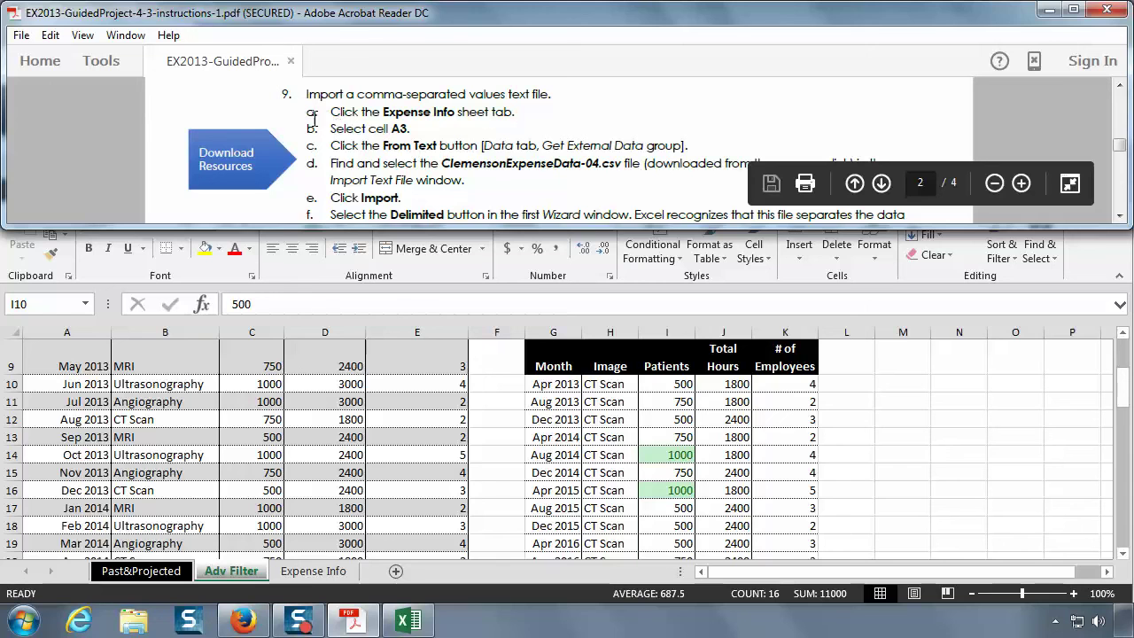
left_click(307, 576)
left_click(309, 576)
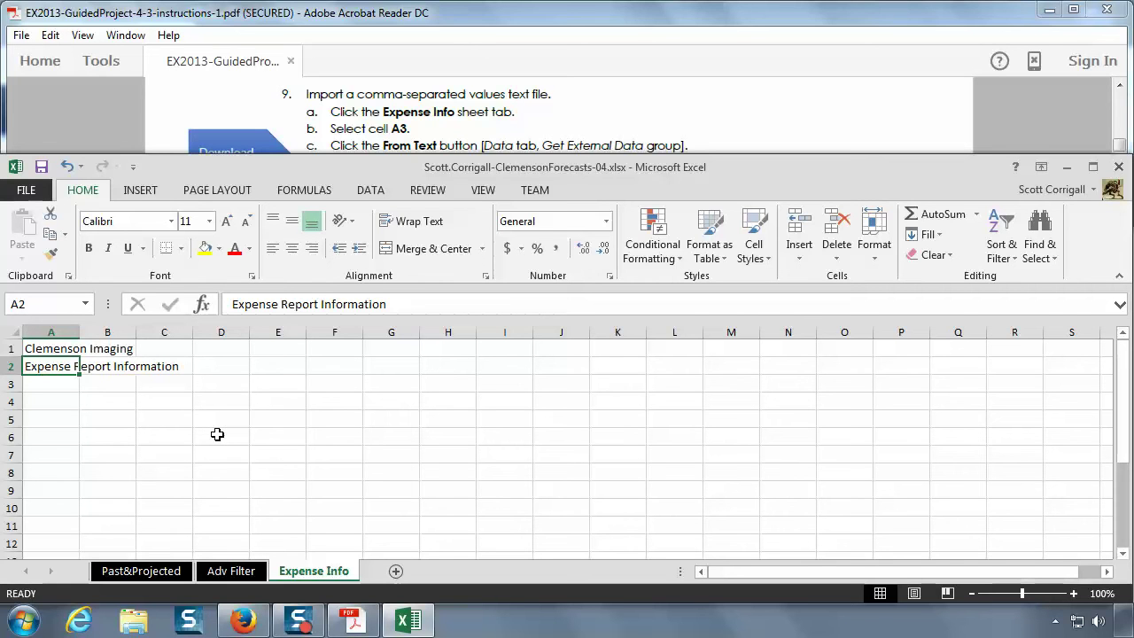
- Select cell A3 on Expense Info as the import destination and show the Data ribbon
left_click(52, 382)
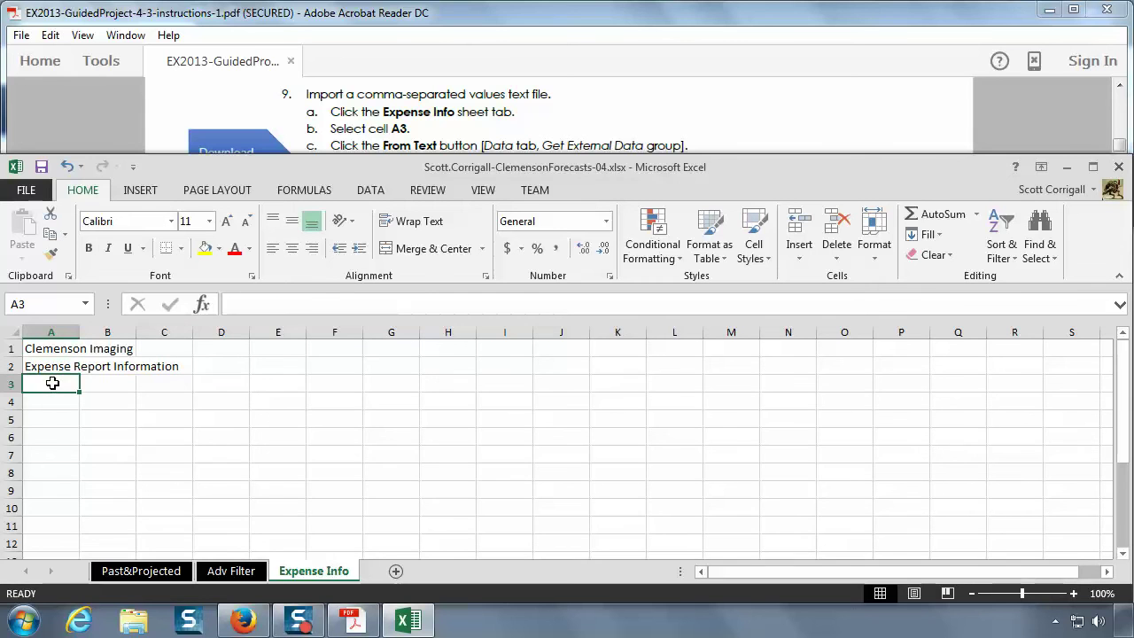
left_click(487, 126)
scroll(487, 126, "down", 1)
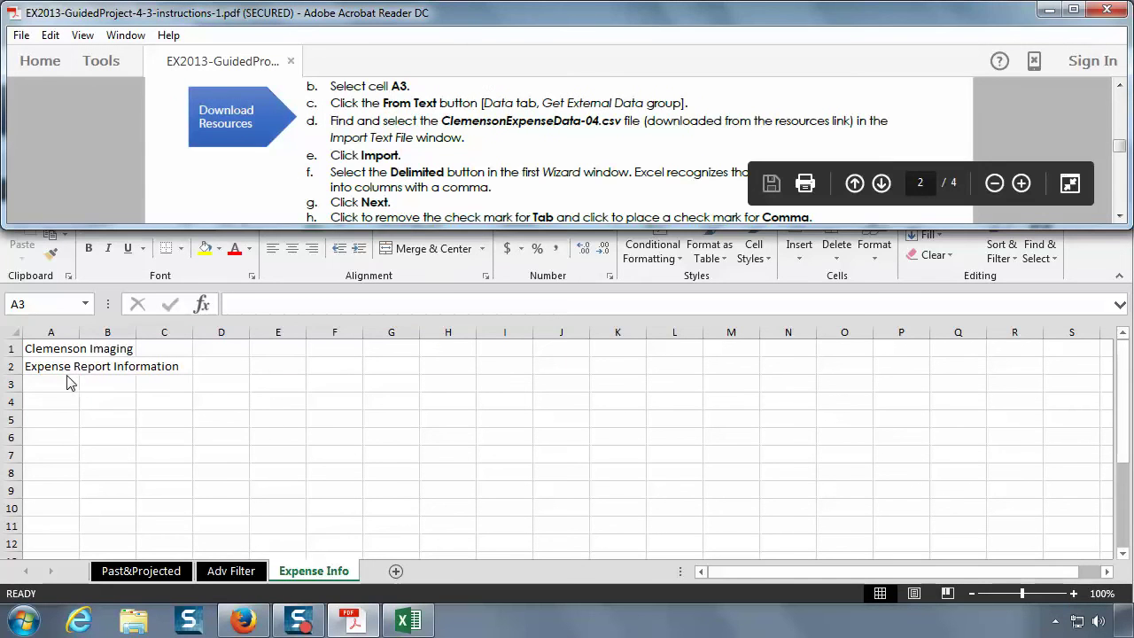
left_click(75, 383)
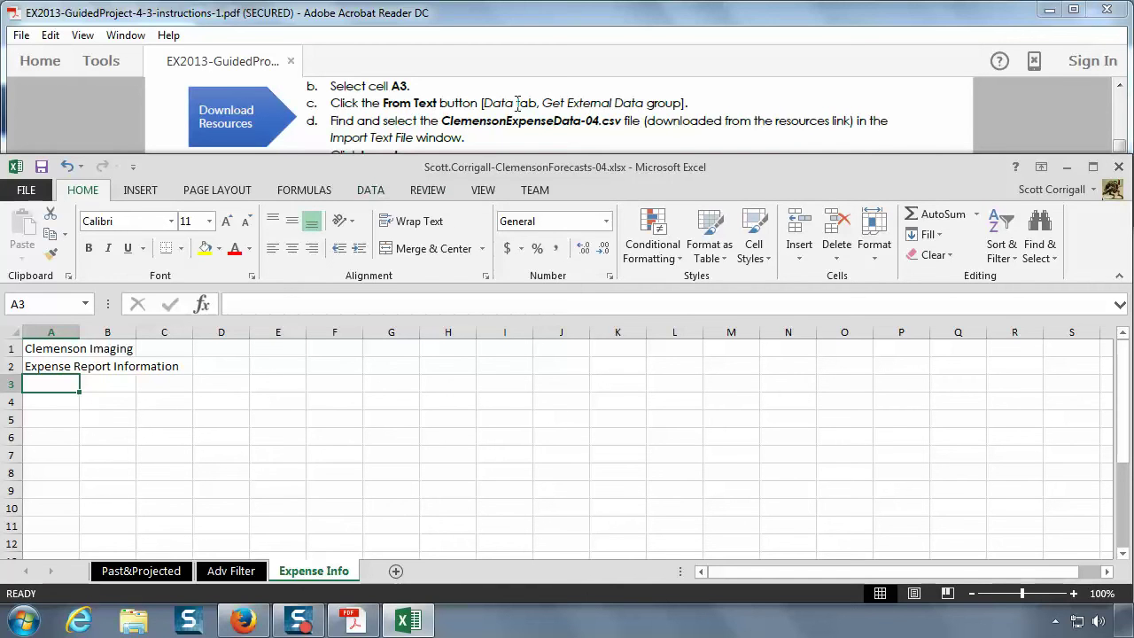
left_click(372, 198)
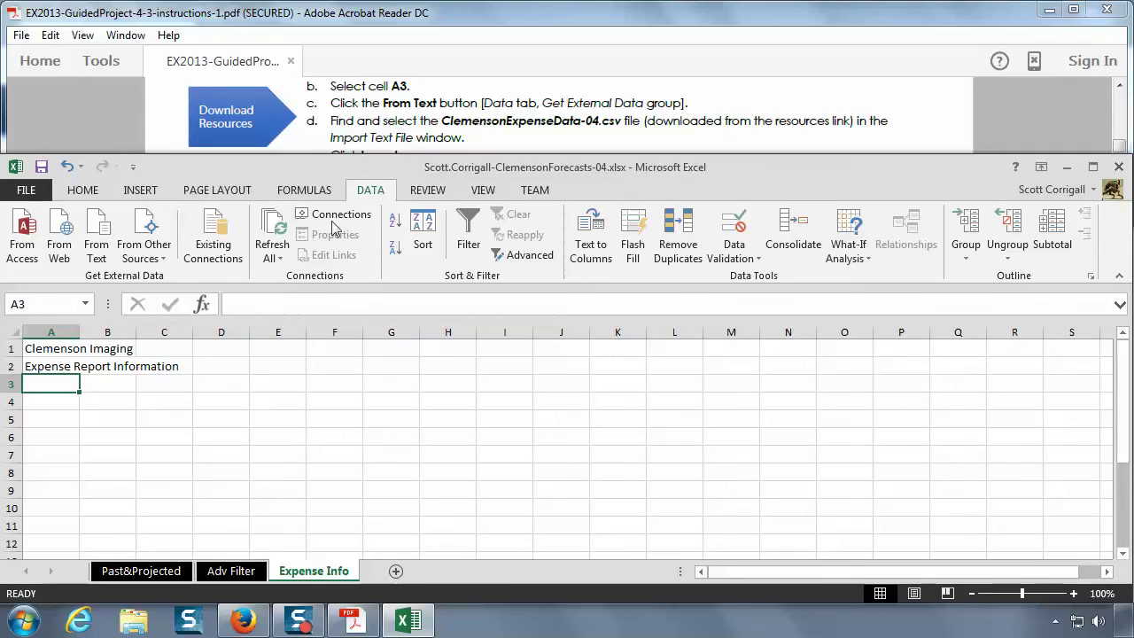
- Start a From Text import and pick ClemensonExpenseData-04.csv from the Documents library
left_click(163, 259)
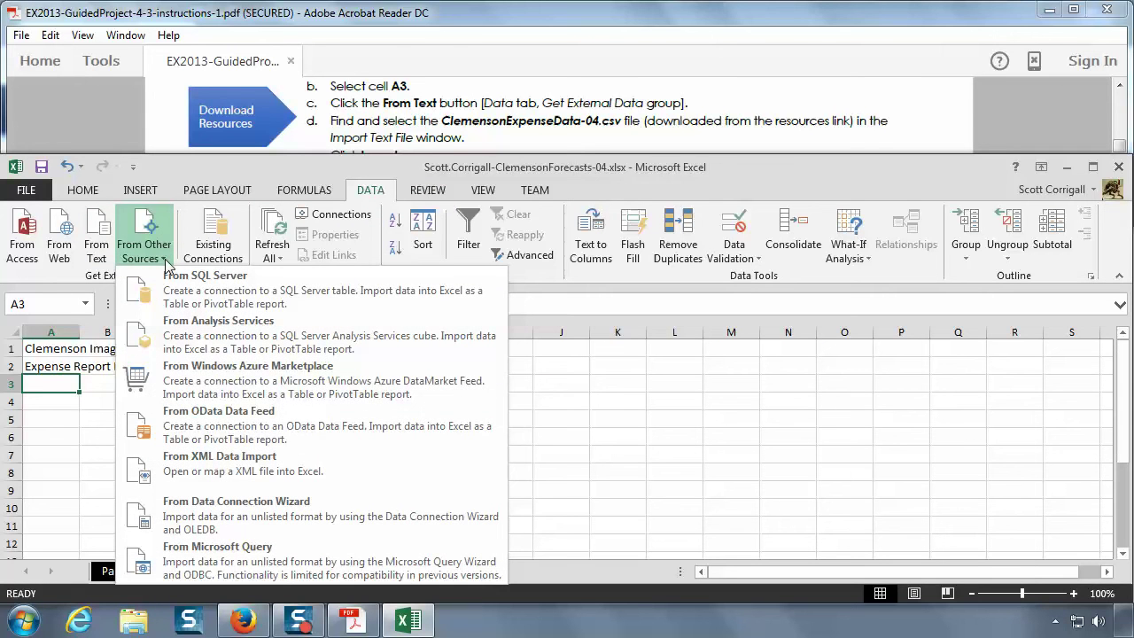
left_click(163, 259)
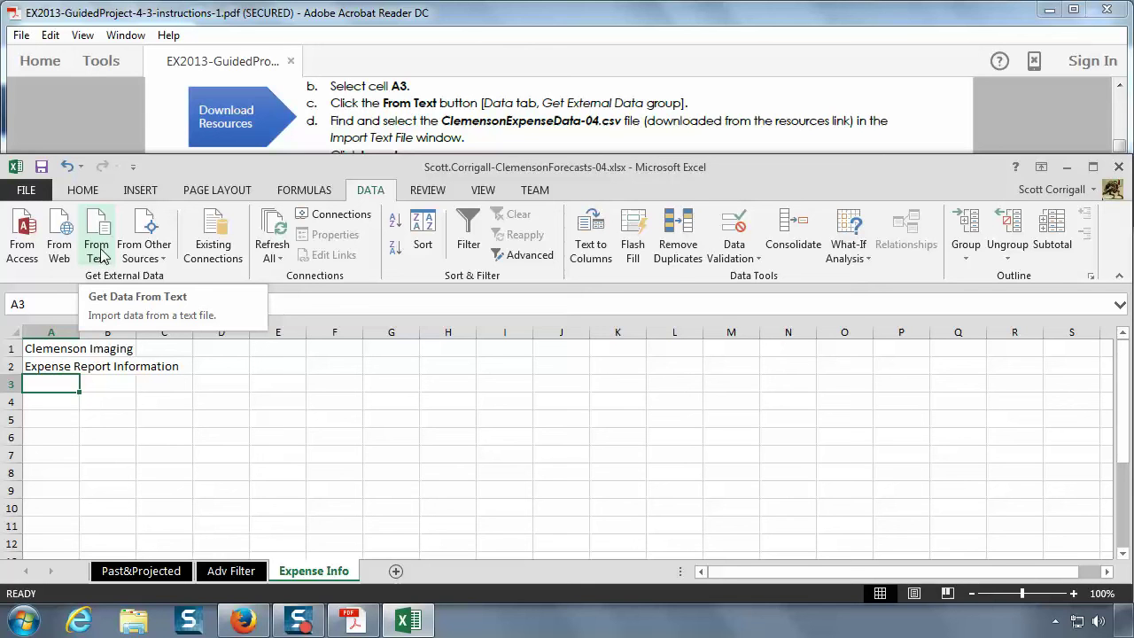
left_click(102, 256)
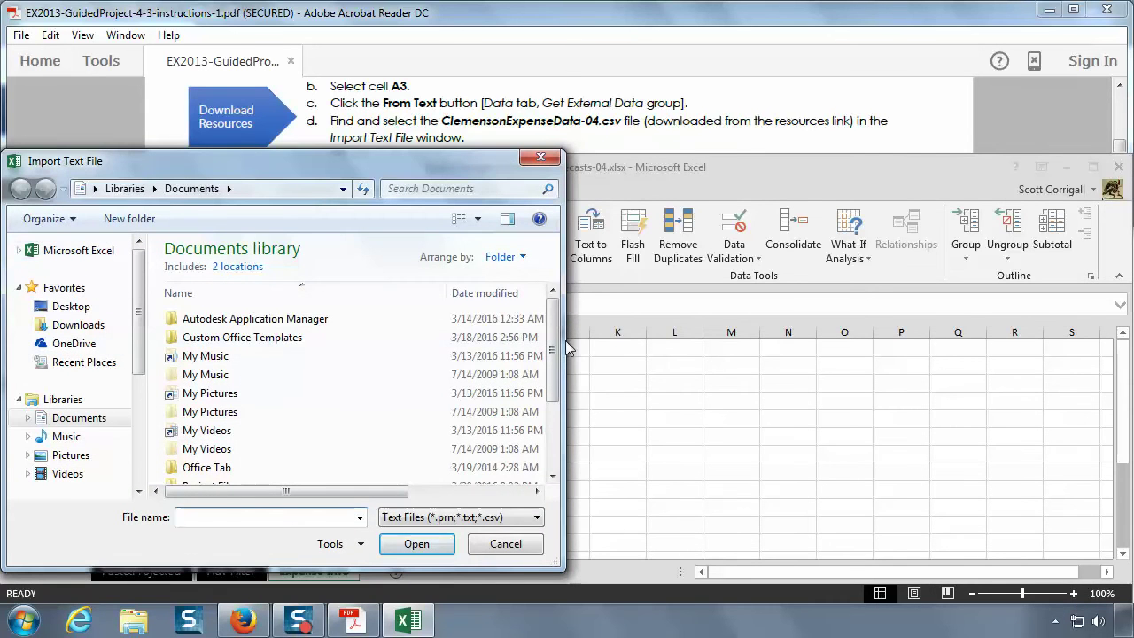
left_click_drag(555, 348, 555, 406)
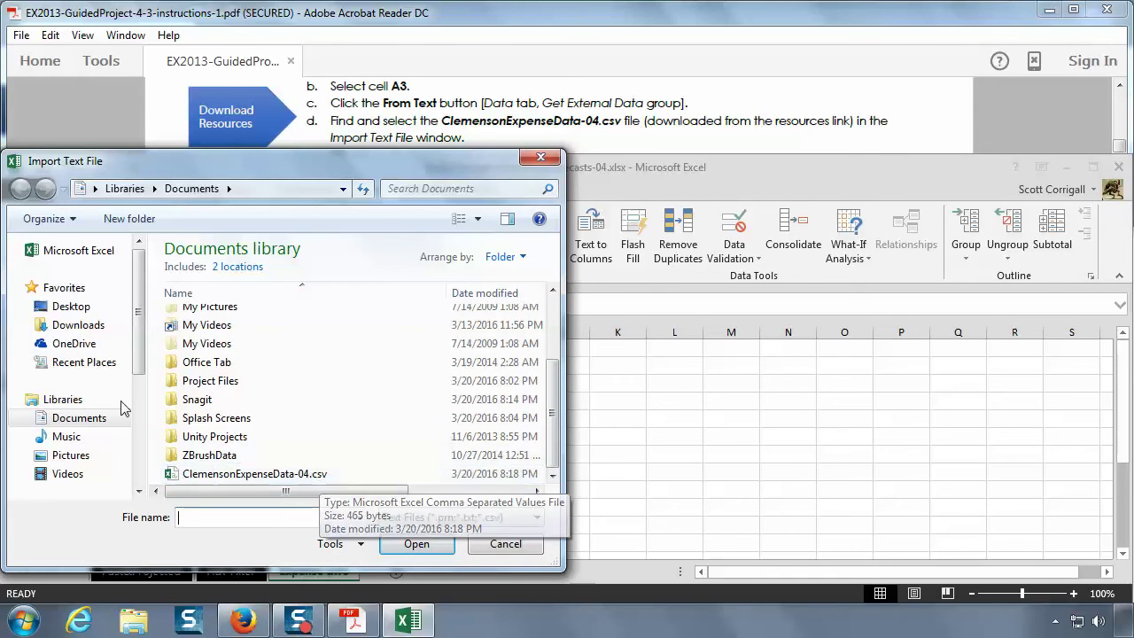
left_click(100, 421)
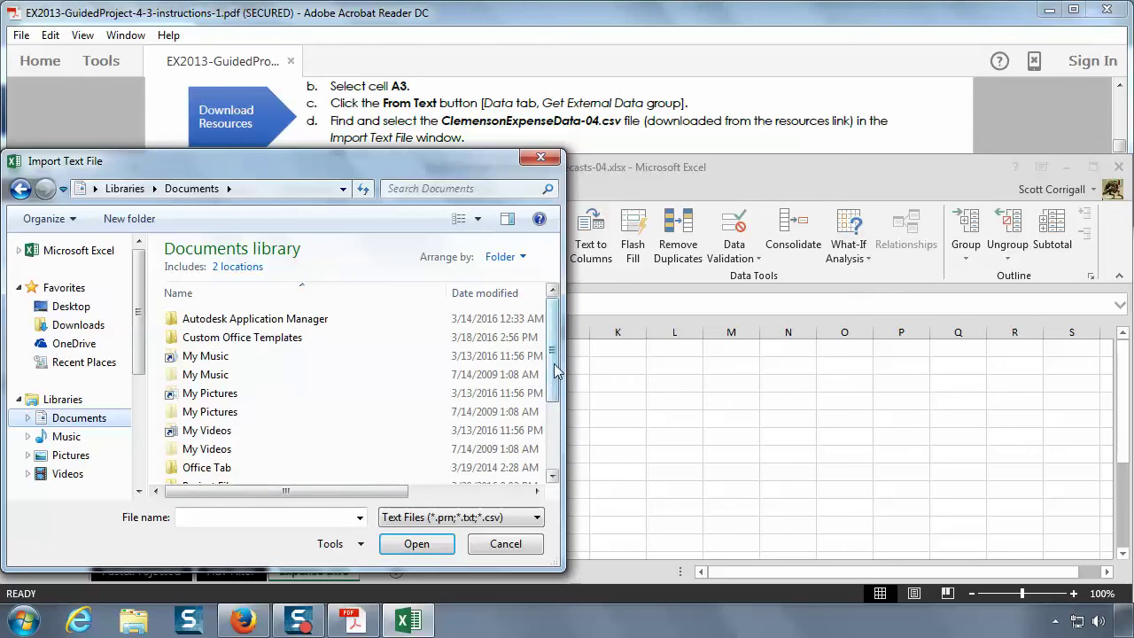
left_click_drag(552, 352, 567, 465)
left_click(248, 476)
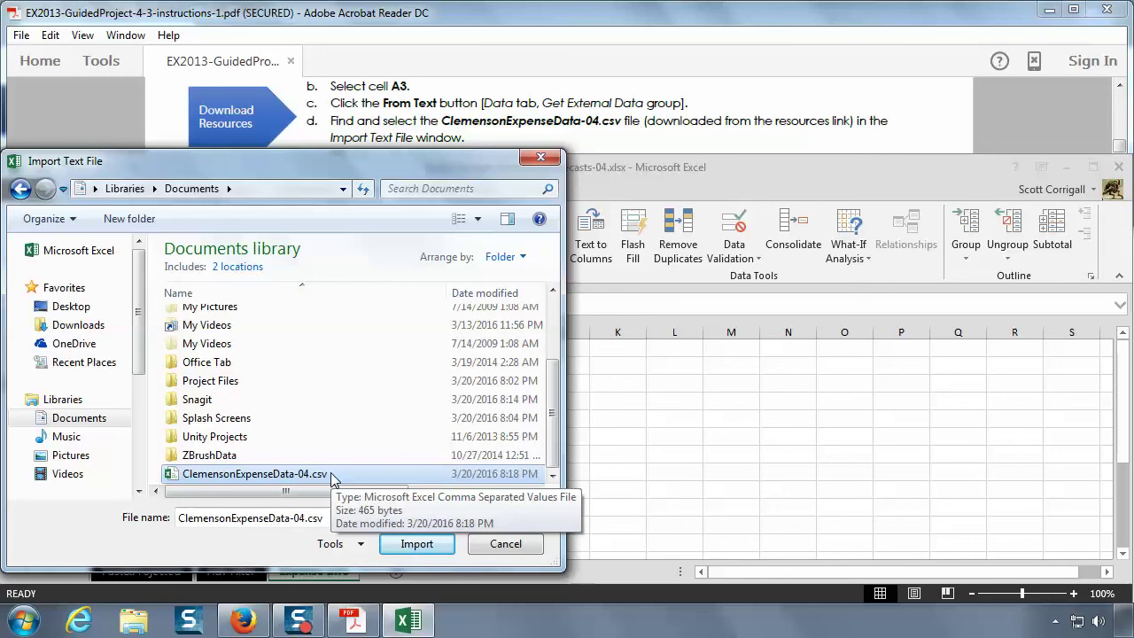
left_click(676, 116)
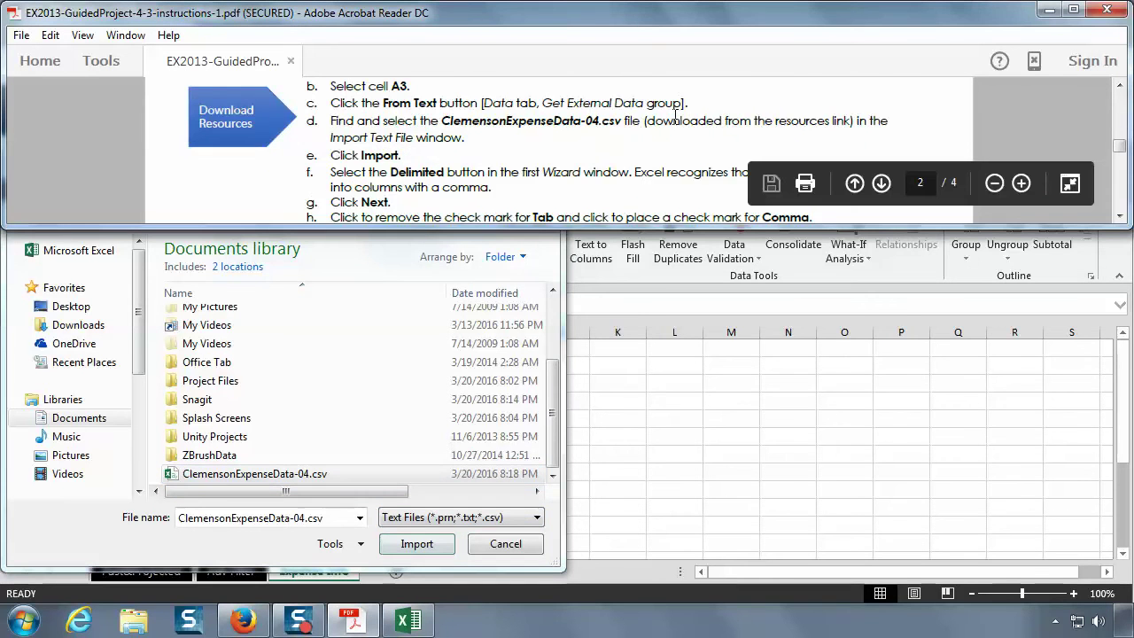
scroll(675, 117, "down", 1)
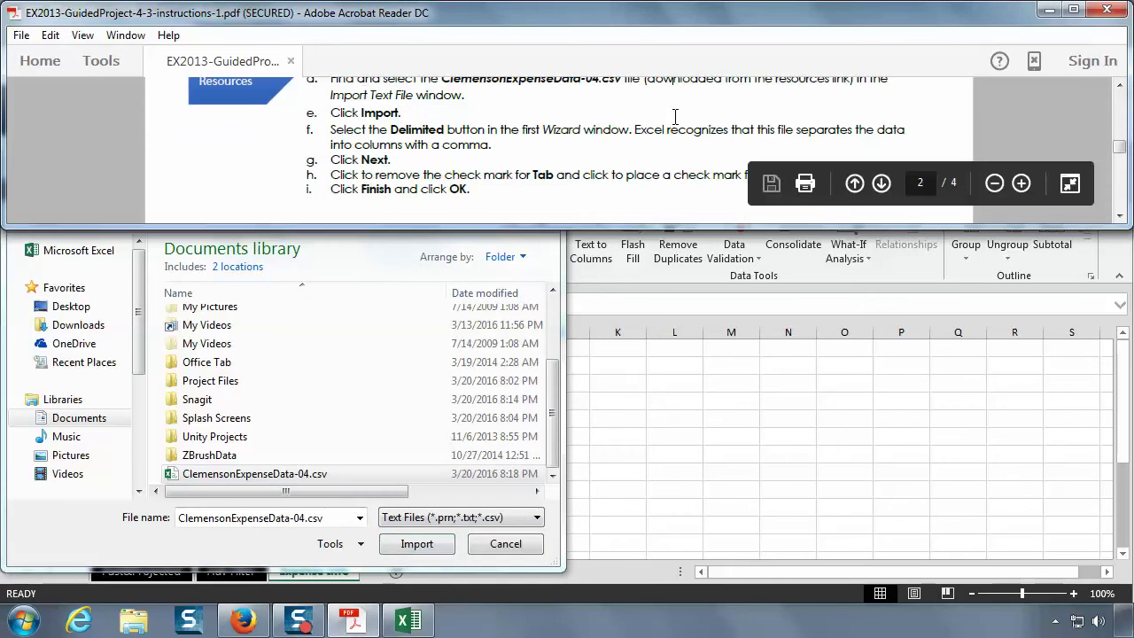
- Import the CSV, opening the Text Import Wizard with Delimited selected
left_click(412, 544)
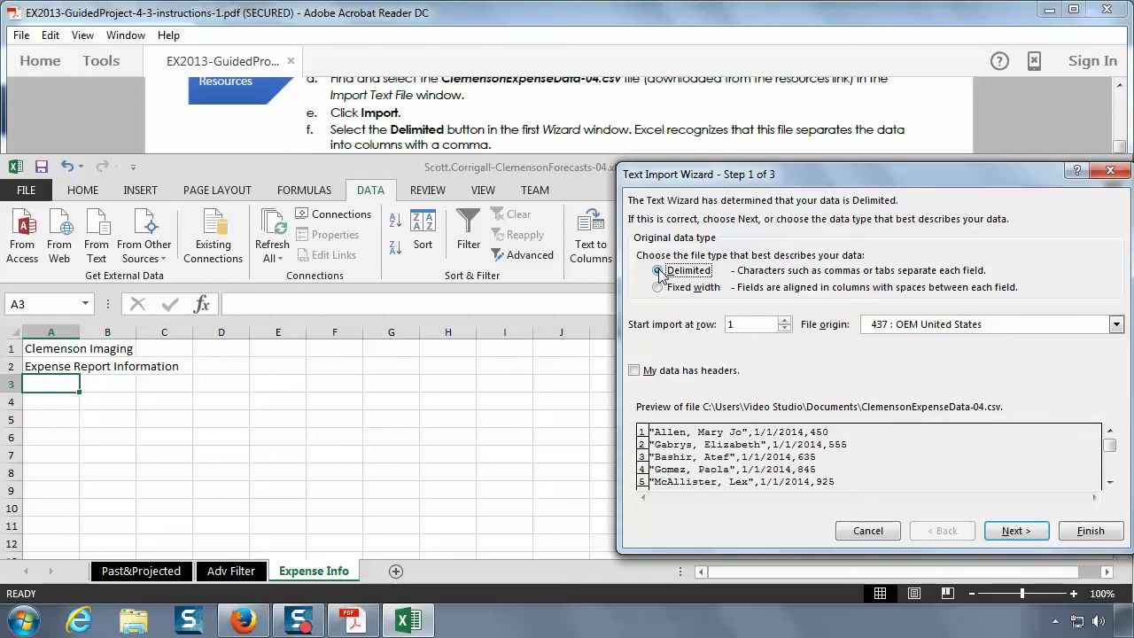
- Advance the Text Import Wizard to Step 2 for the delimiter settings
left_click(549, 132)
scroll(550, 132, "down", 2)
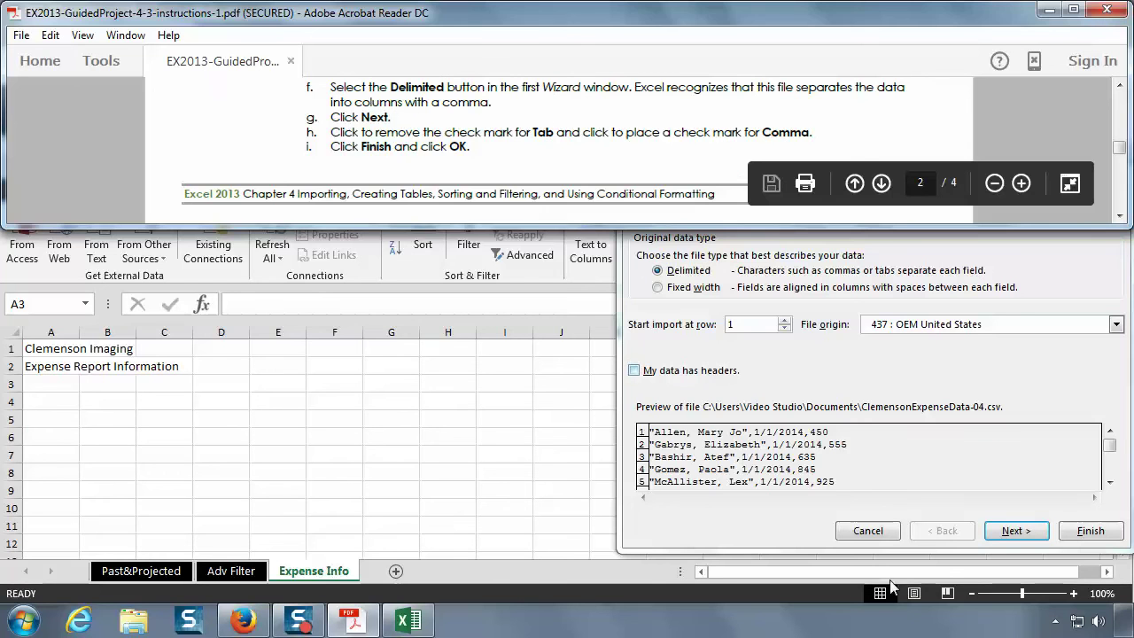
left_click(1015, 531)
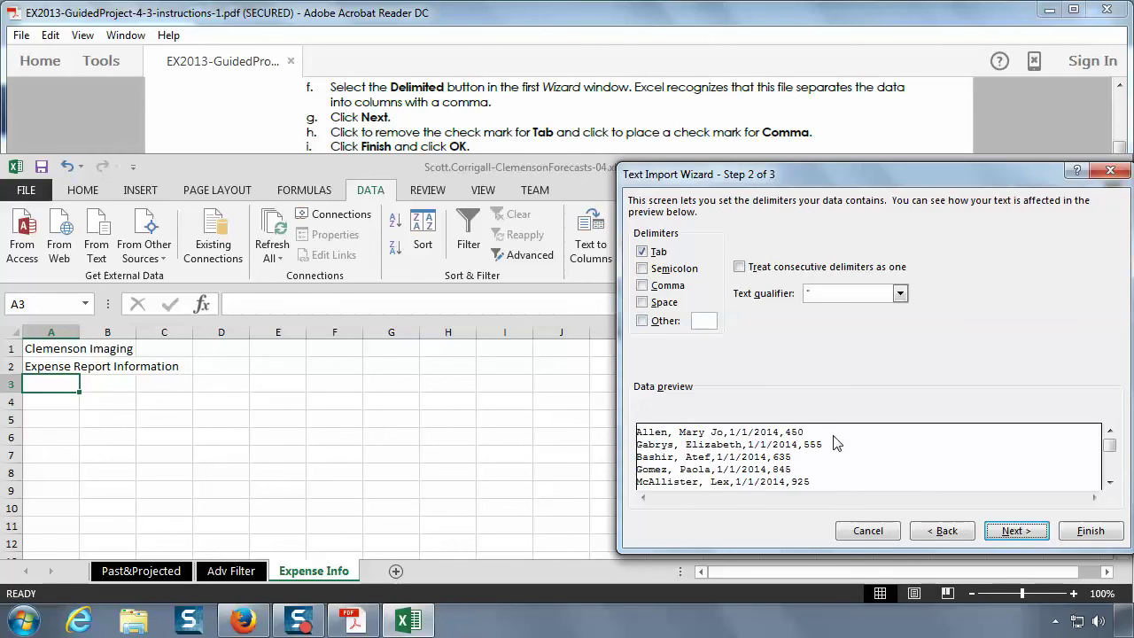
- Switch the import delimiter from Tab to Comma and finish the Text Import Wizard
left_click(641, 254)
left_click(644, 287)
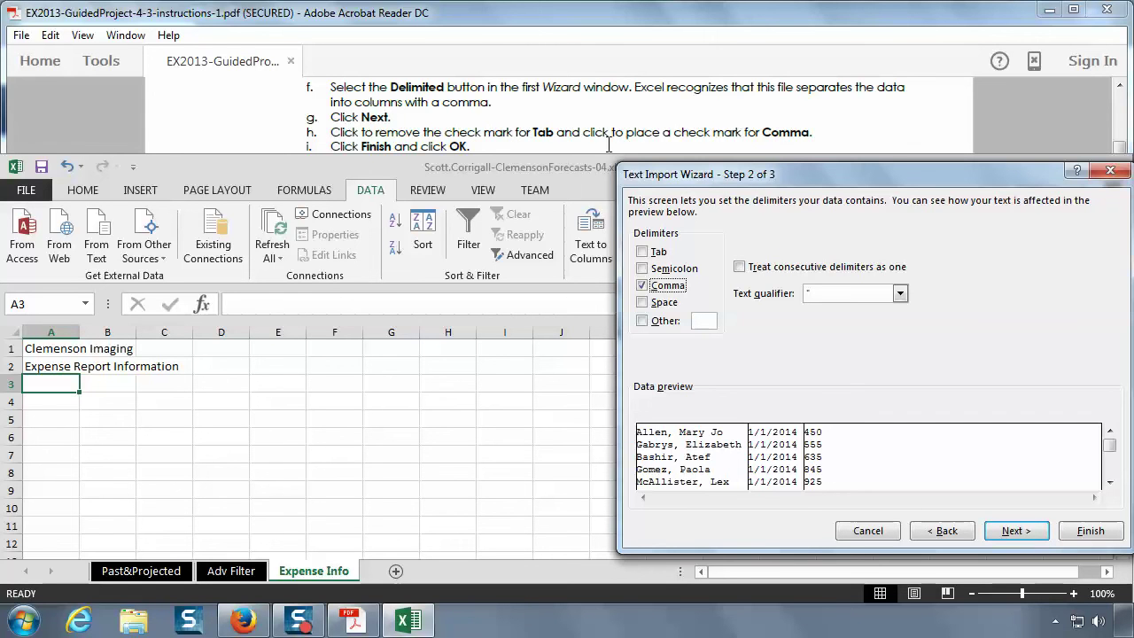
left_click(1085, 530)
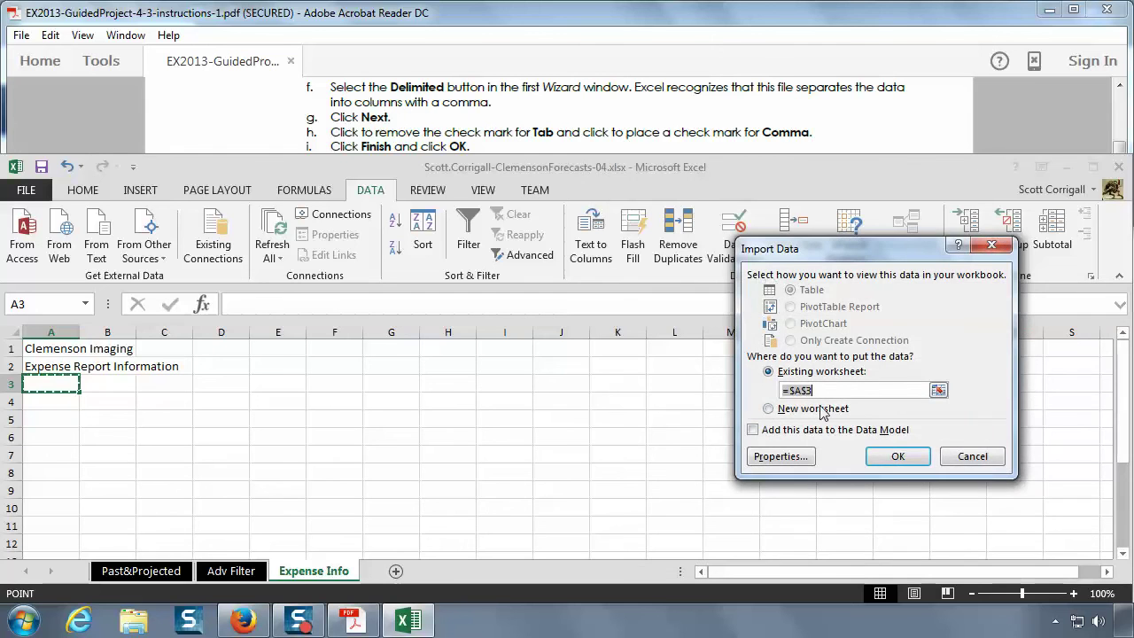
- Import the expense data into the existing Expense Info sheet starting at cell $A$3
left_click(886, 455)
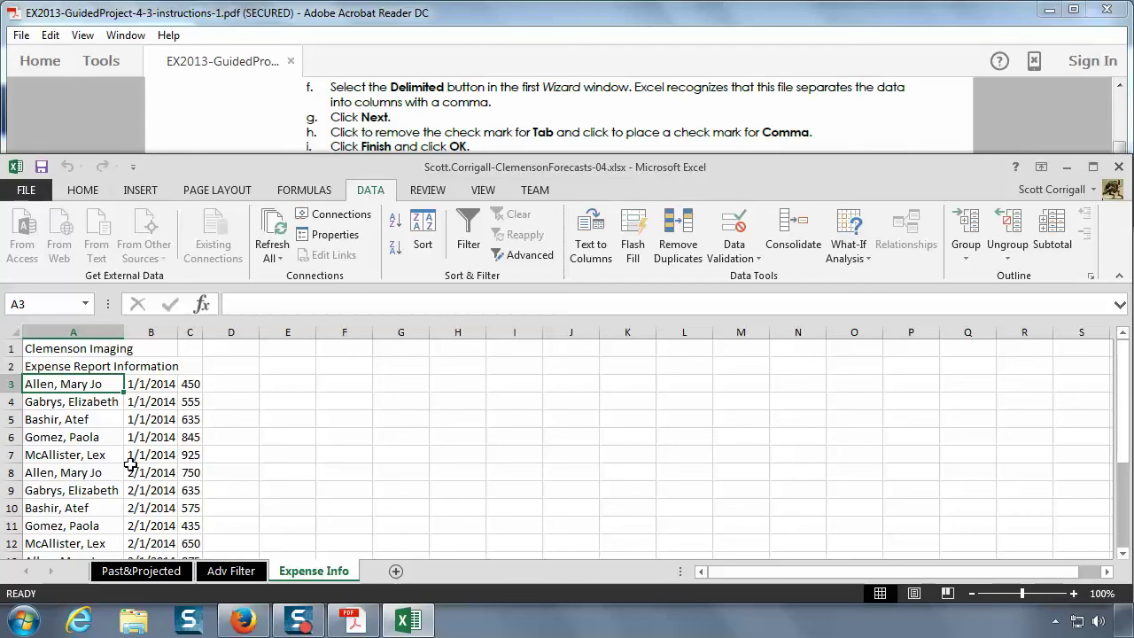
scroll(198, 493, "down", 1)
scroll(198, 493, "down", 2)
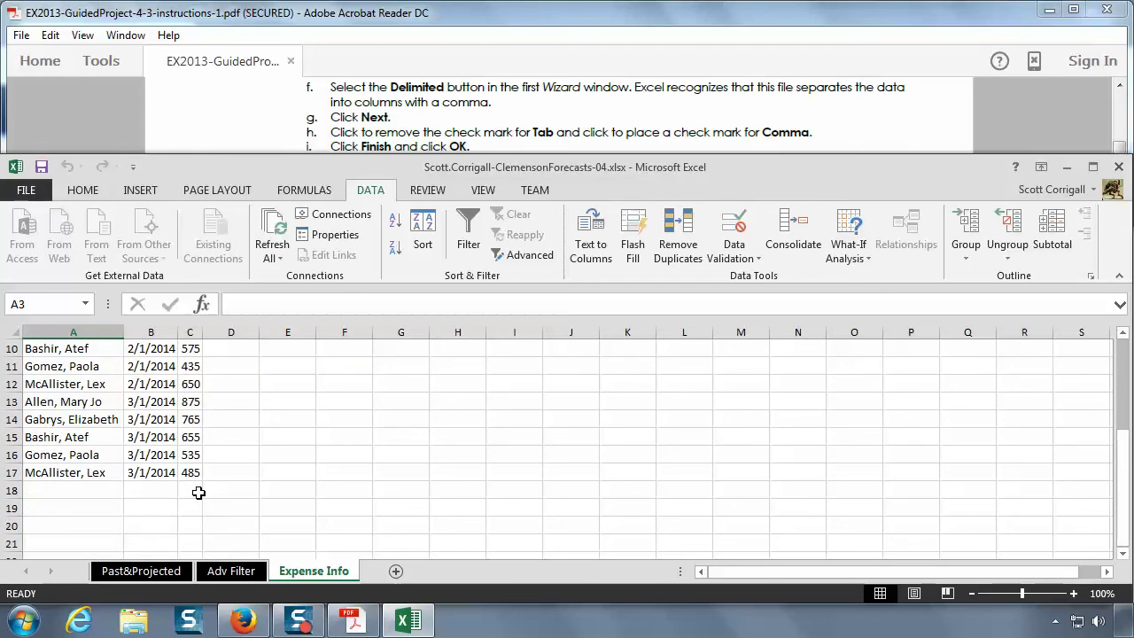
scroll(199, 493, "up", 3)
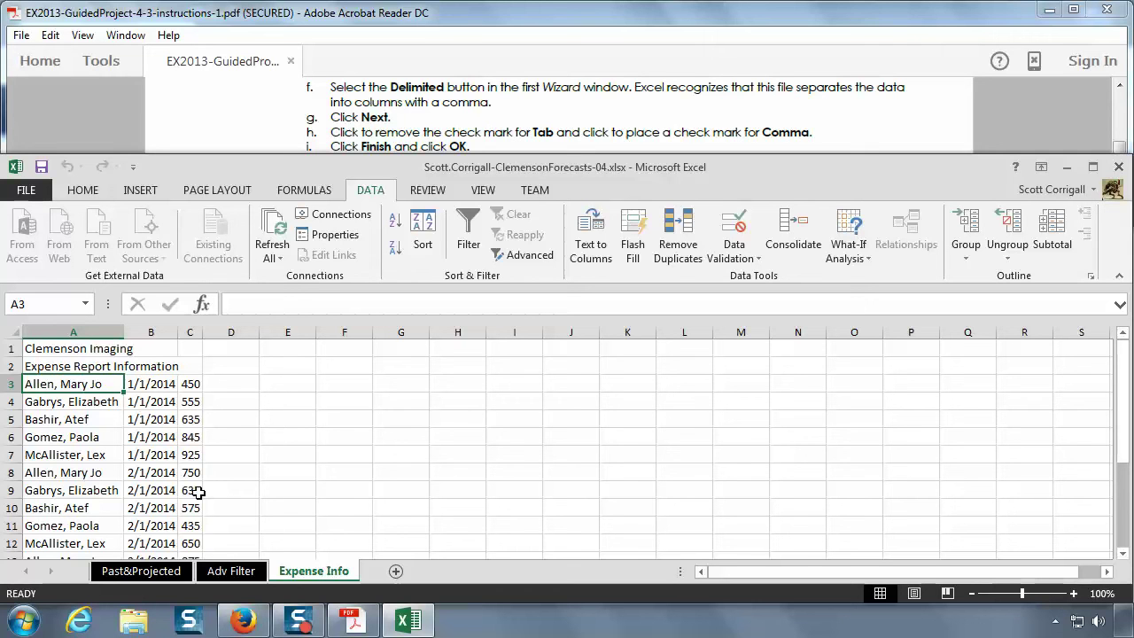
- Scroll the instructions PDF to the steps on inserting two rows at row 3 and typing headings
left_click(491, 141)
scroll(492, 139, "down", 1)
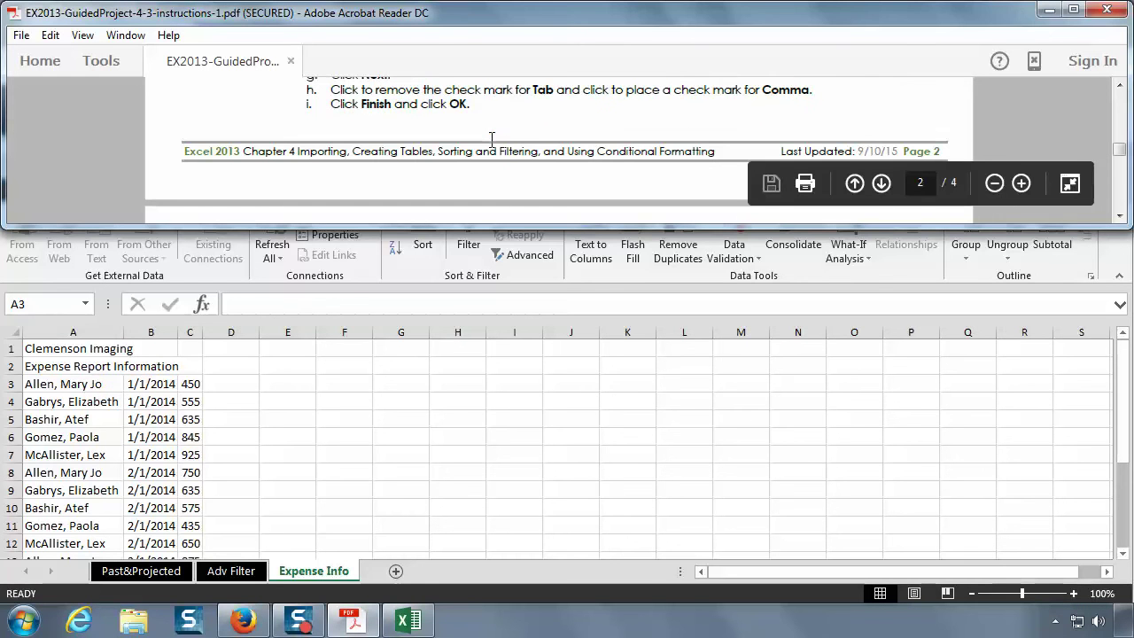
scroll(491, 141, "down", 5)
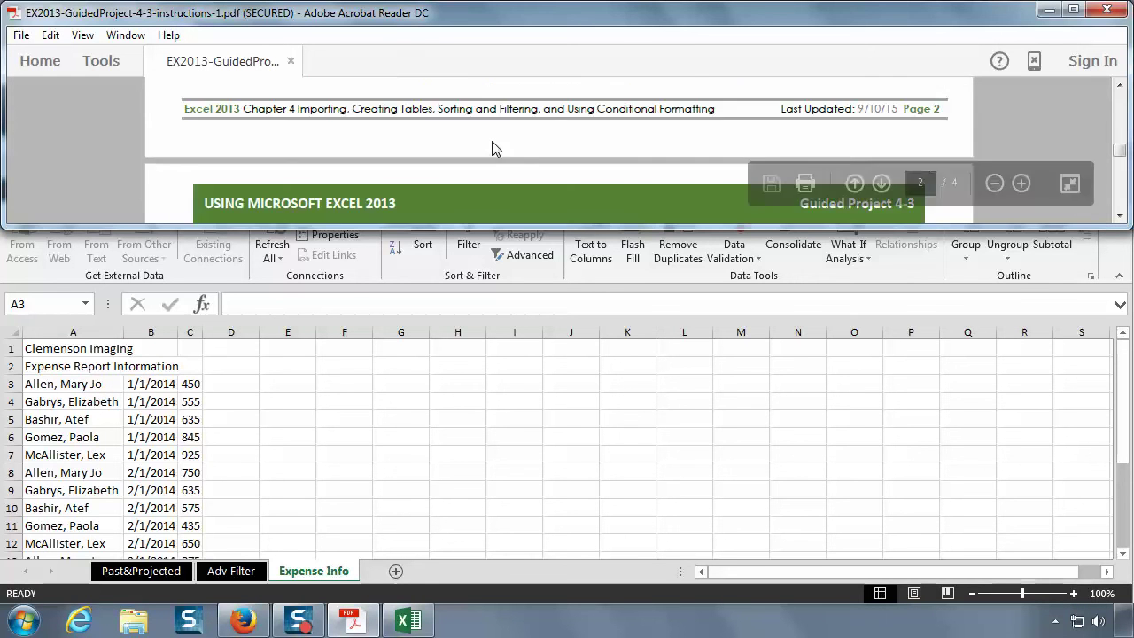
scroll(493, 148, "up", 1)
scroll(493, 148, "down", 1)
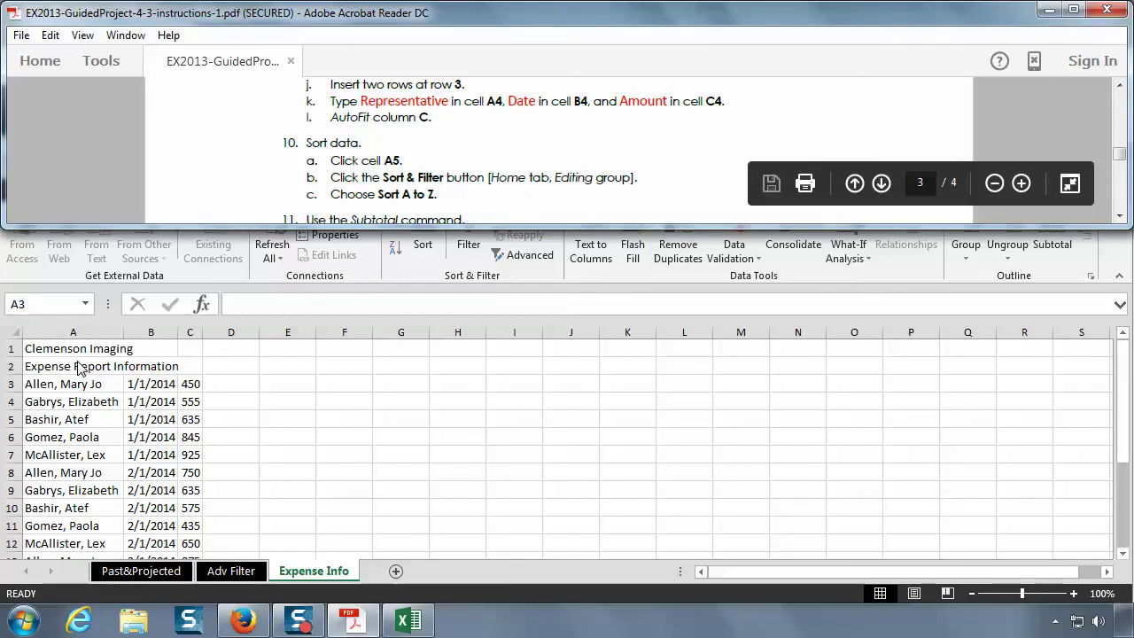
left_click(9, 383)
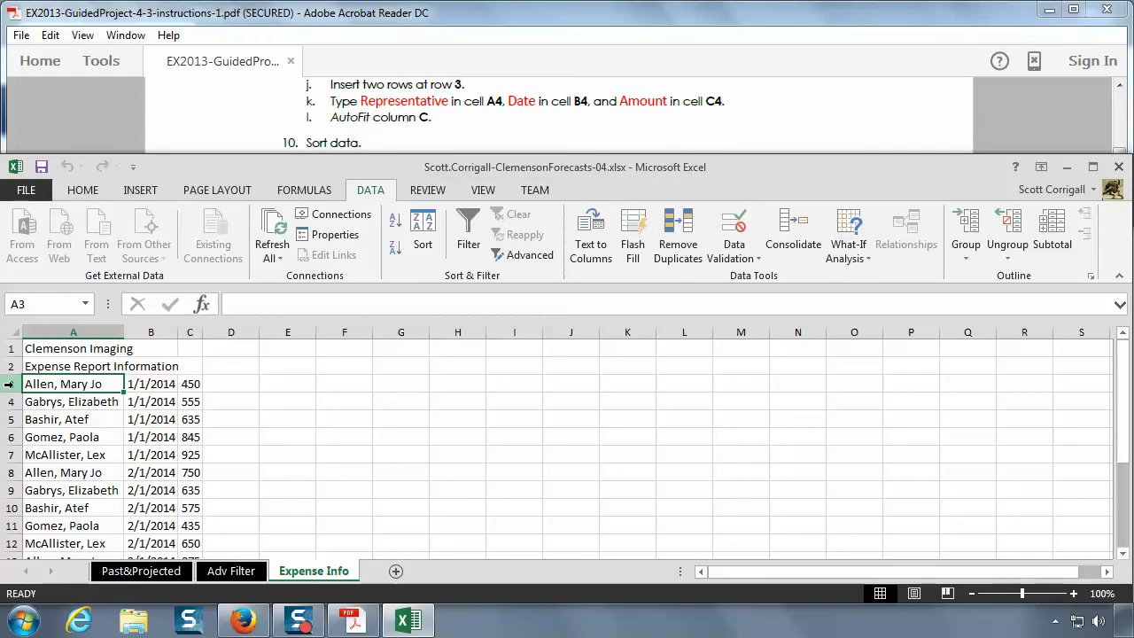
- Insert two blank rows at row 3 so the expense data starts at row 5
right_click(9, 383)
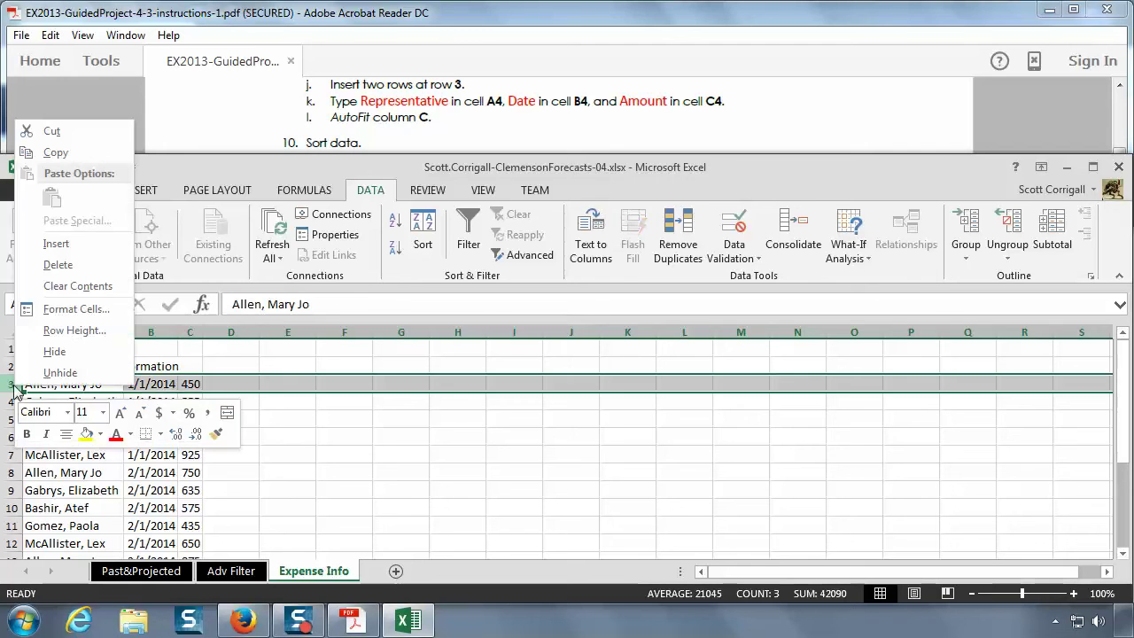
left_click(55, 242)
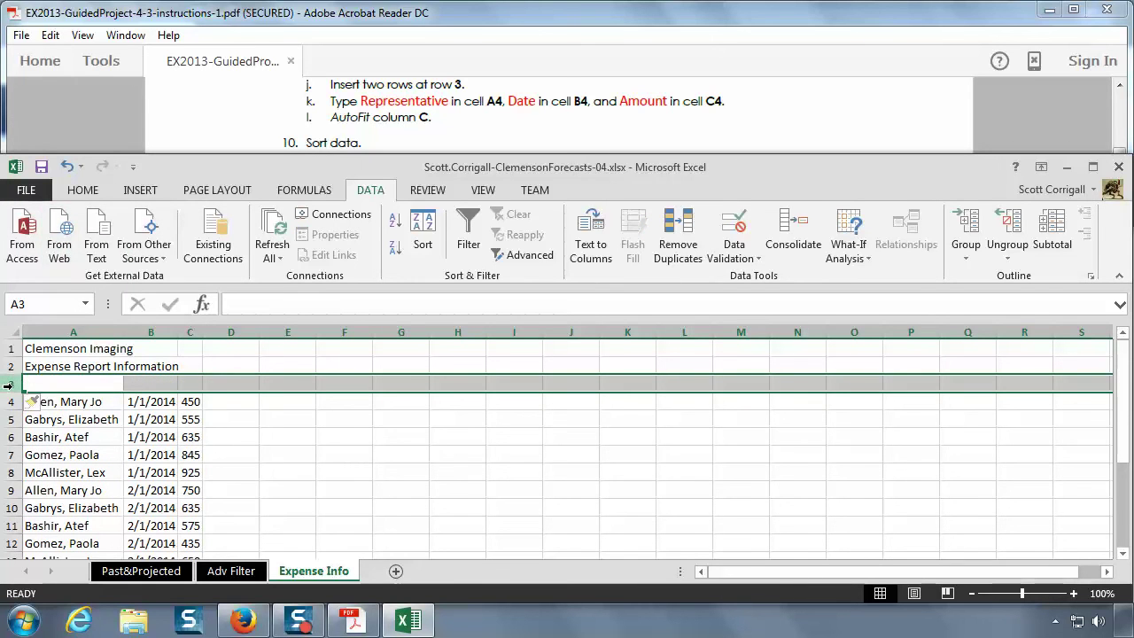
right_click(16, 386)
left_click(70, 244)
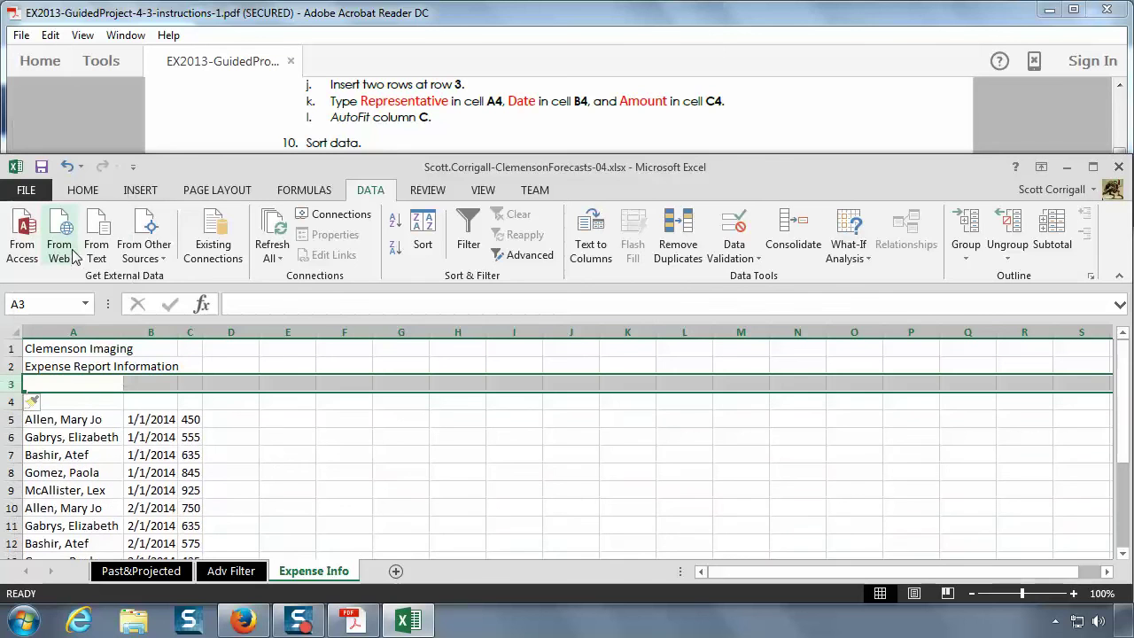
left_click(239, 402)
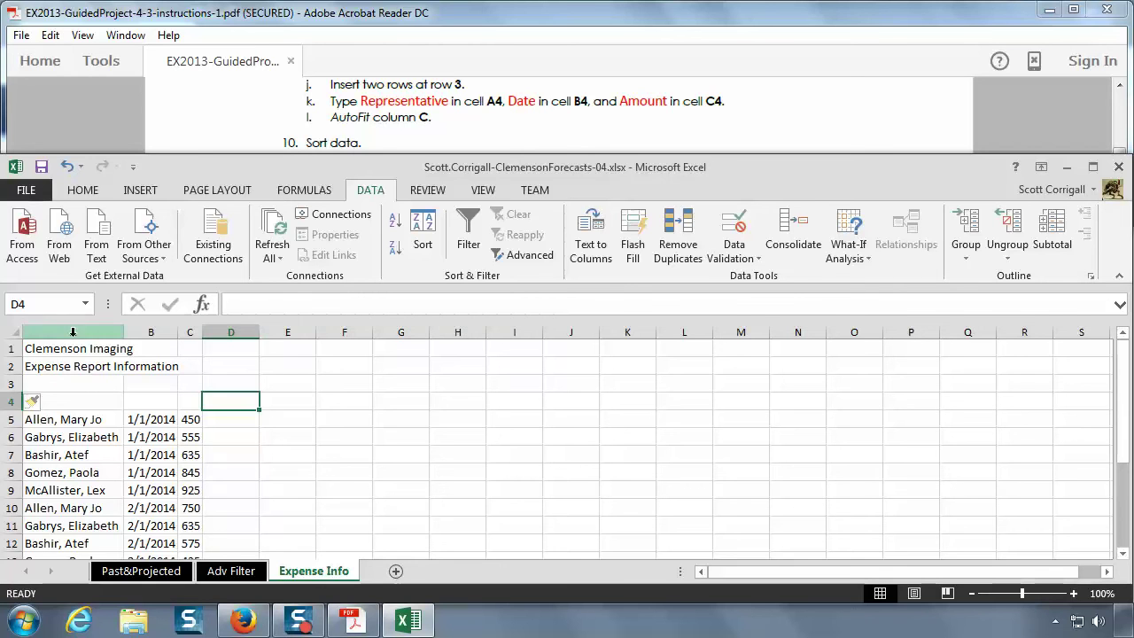
- Type the headings Representative, Date and Amount into cells A4, B4 and C4
left_click(66, 403)
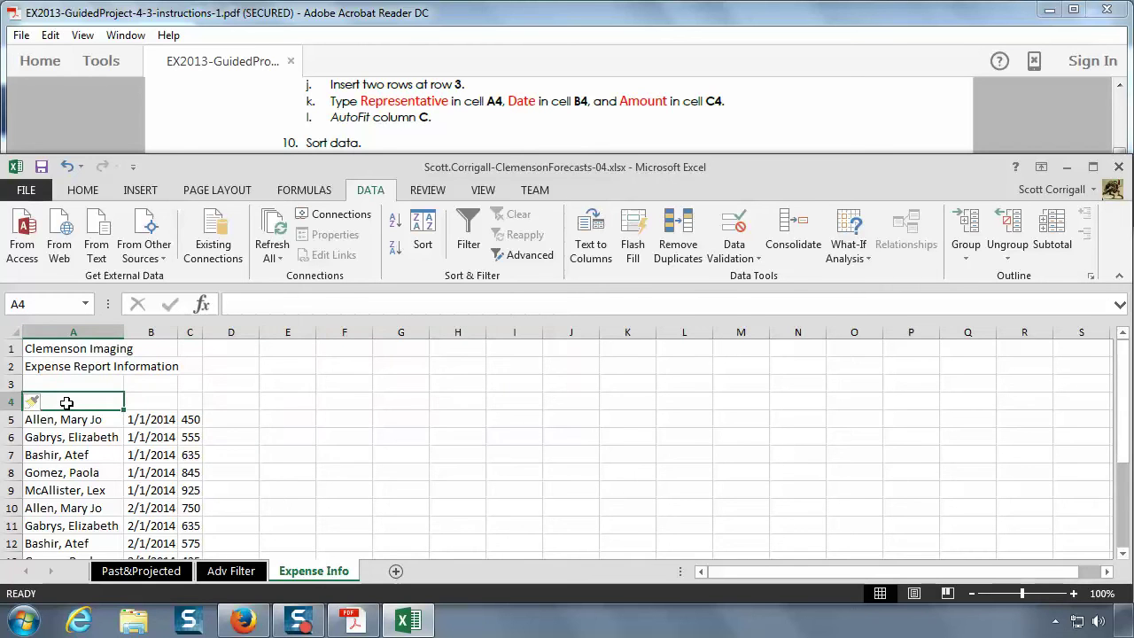
type("Representative")
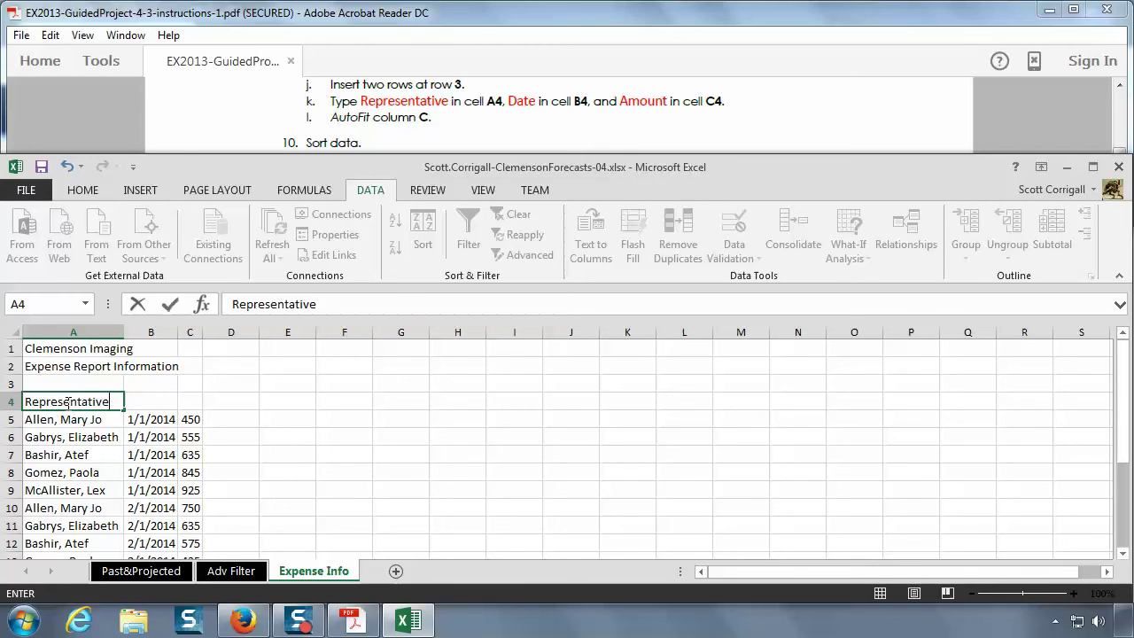
key("Tab")
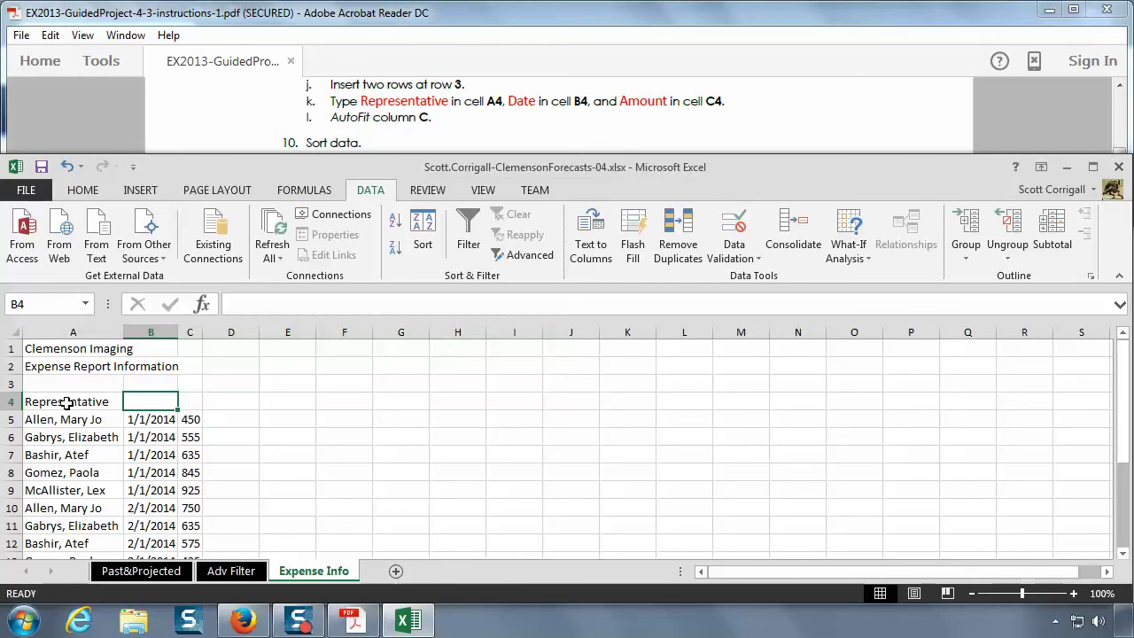
type("A")
type("Date")
key("Tab")
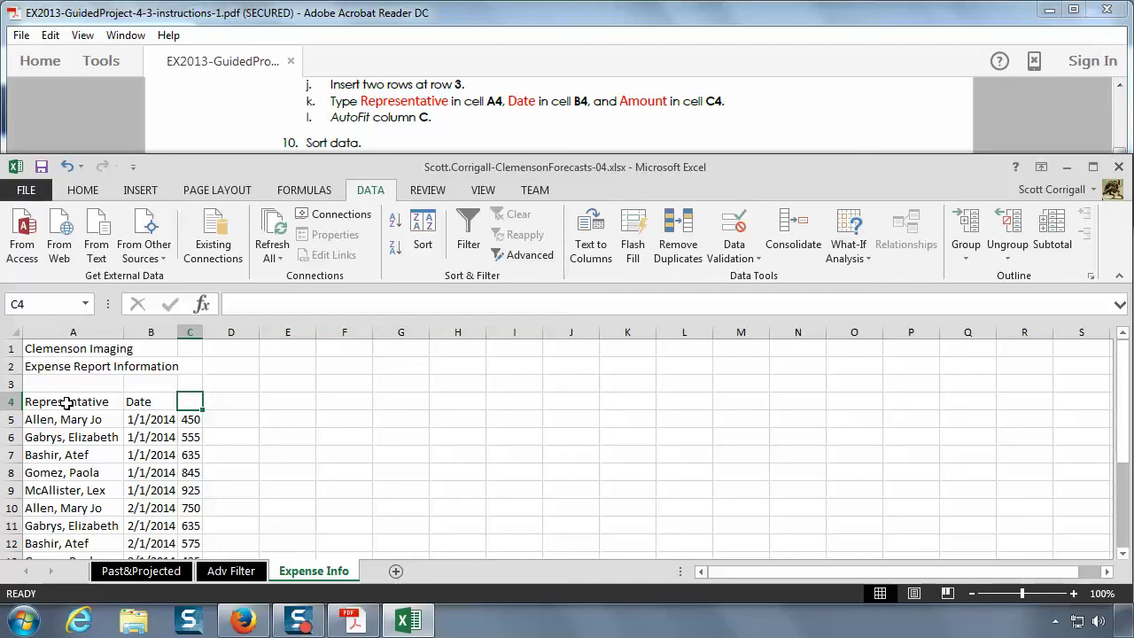
type("Amount")
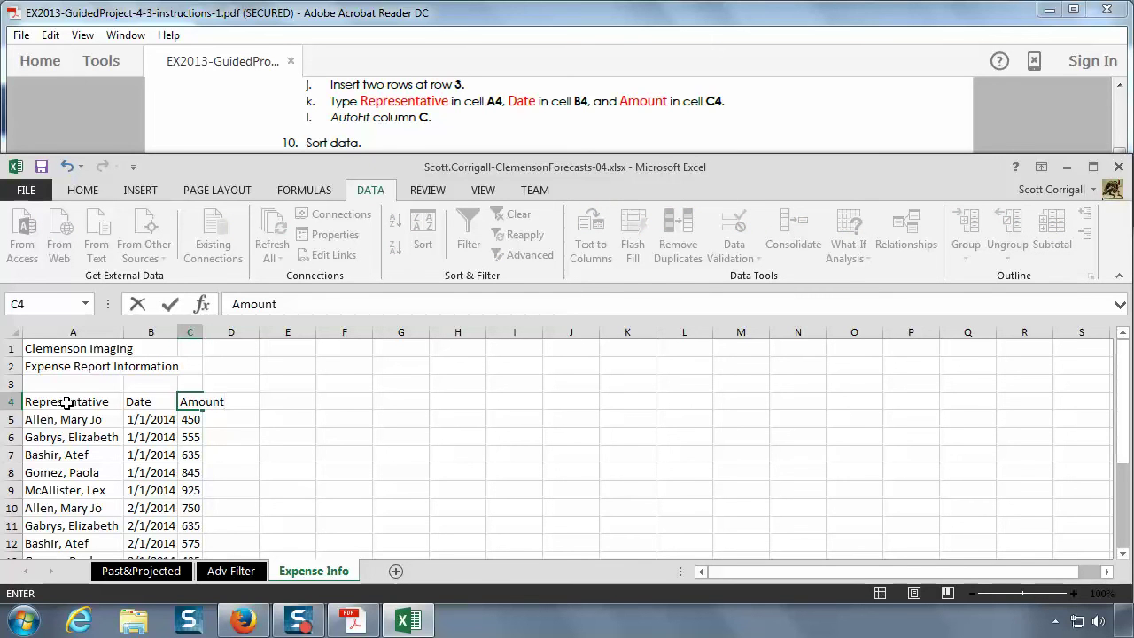
key("Tab")
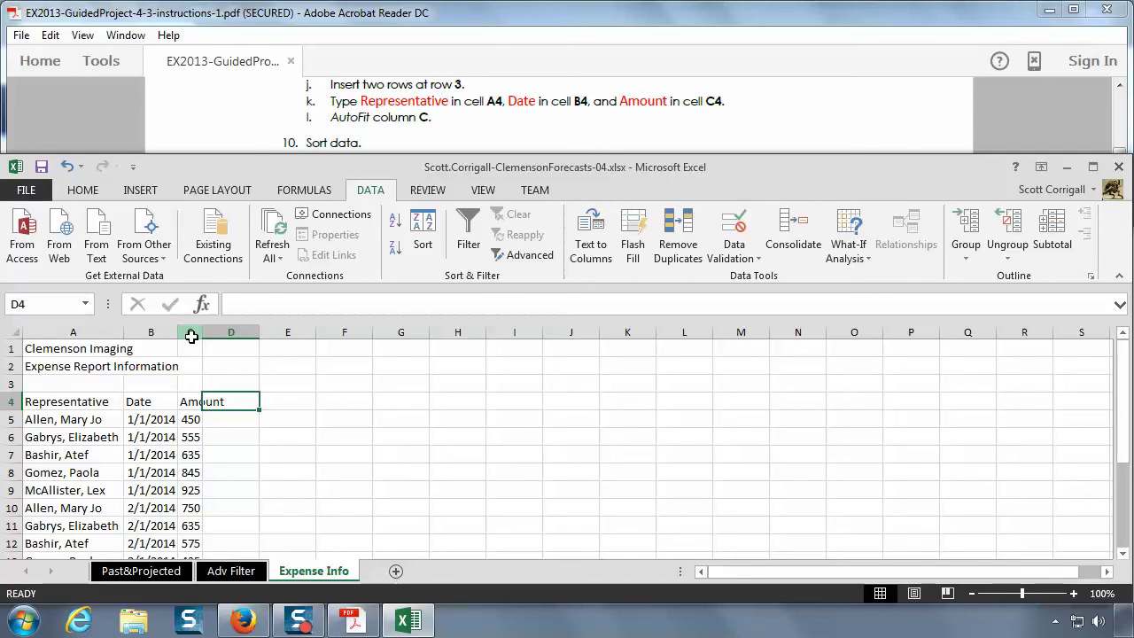
- AutoFit column C's width so the Amount heading and values show fully
left_click(191, 332)
right_click(191, 334)
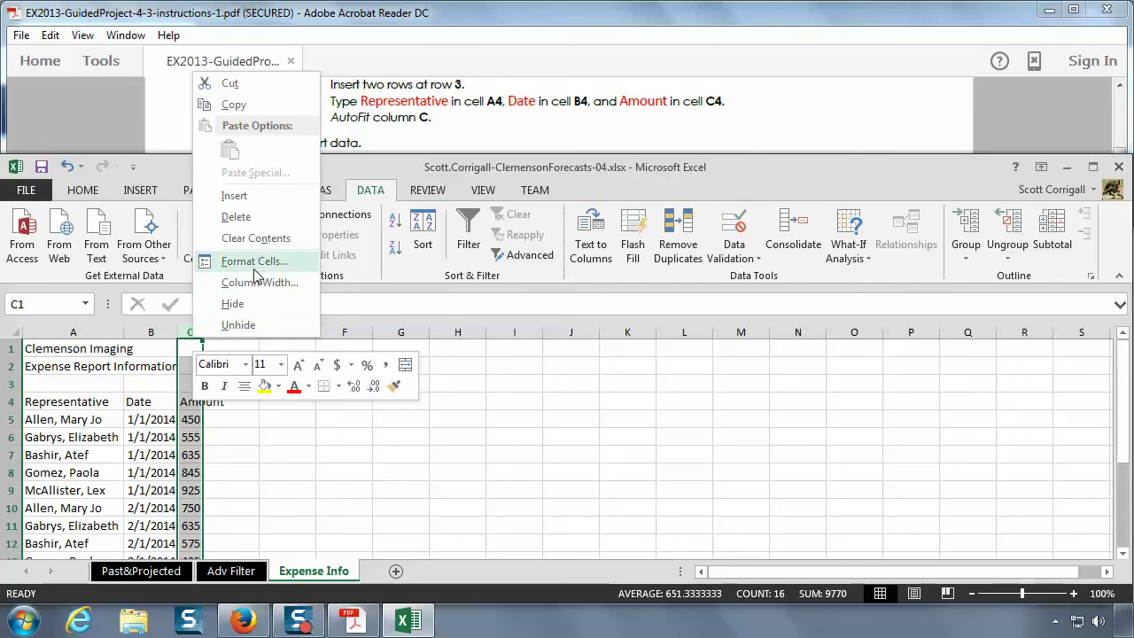
left_click(184, 332)
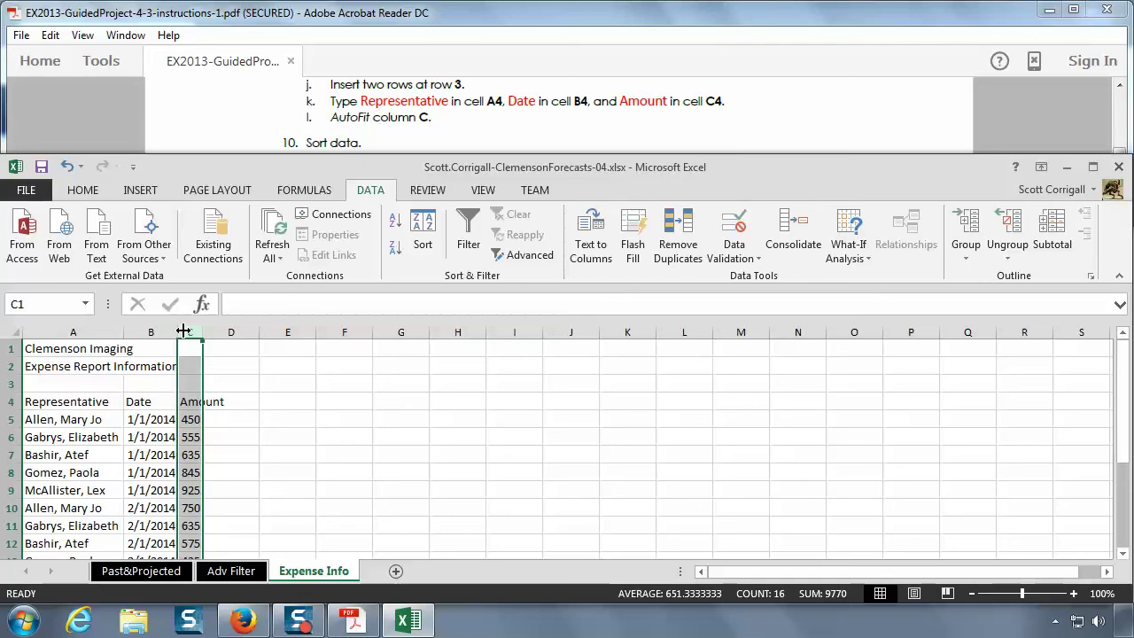
left_click(84, 192)
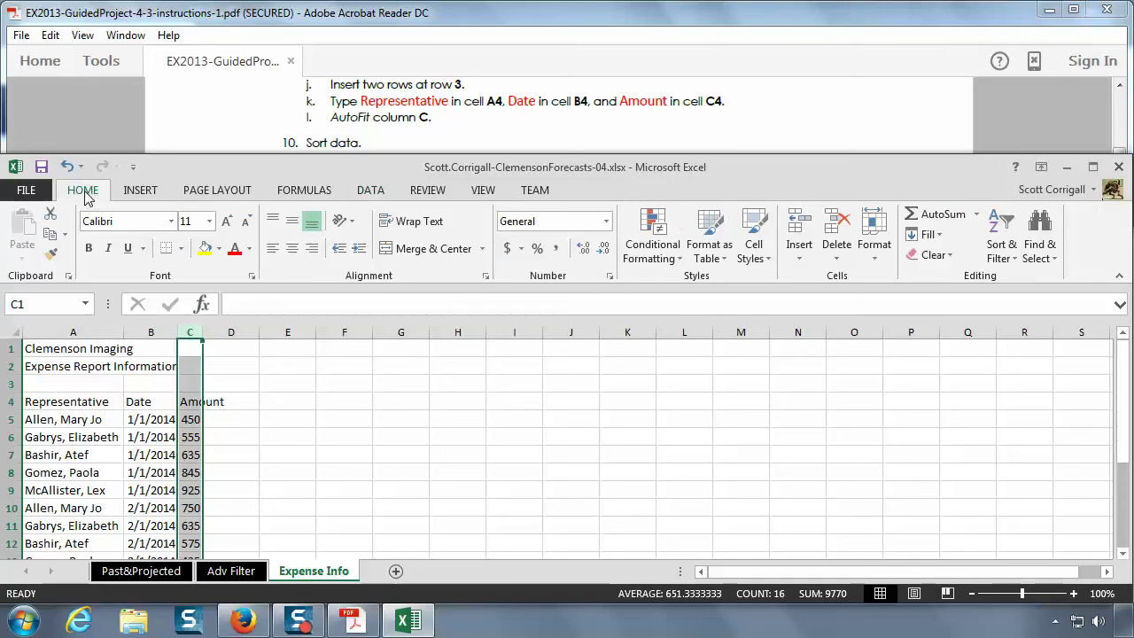
left_click(873, 255)
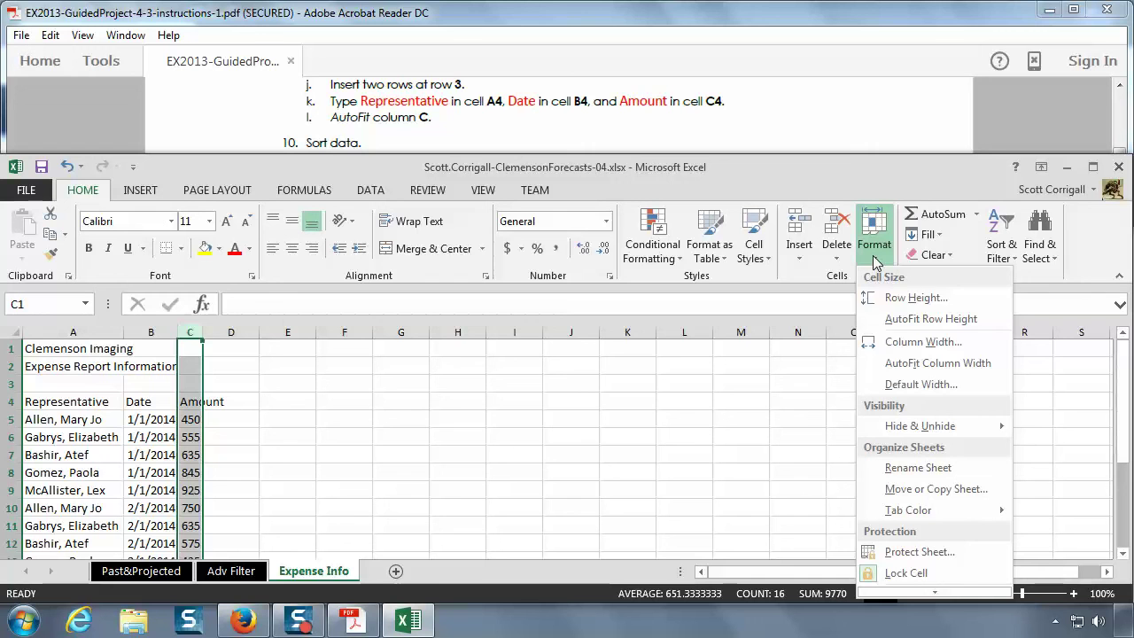
left_click(919, 363)
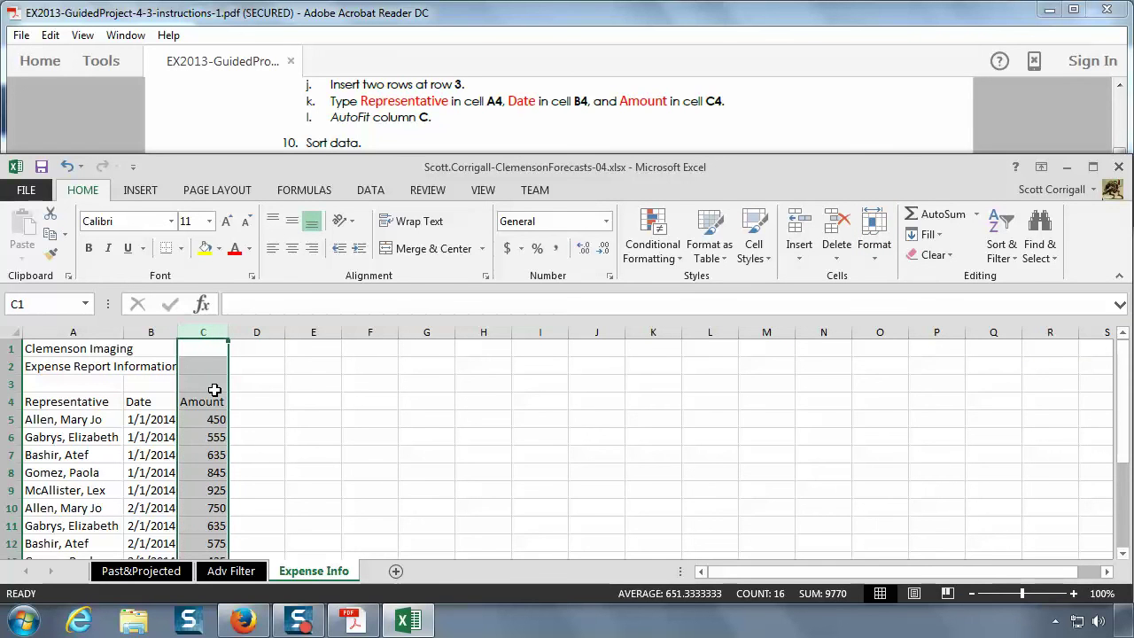
- Scroll the instructions PDF to step 10 on sorting the data A to Z
left_click(388, 126)
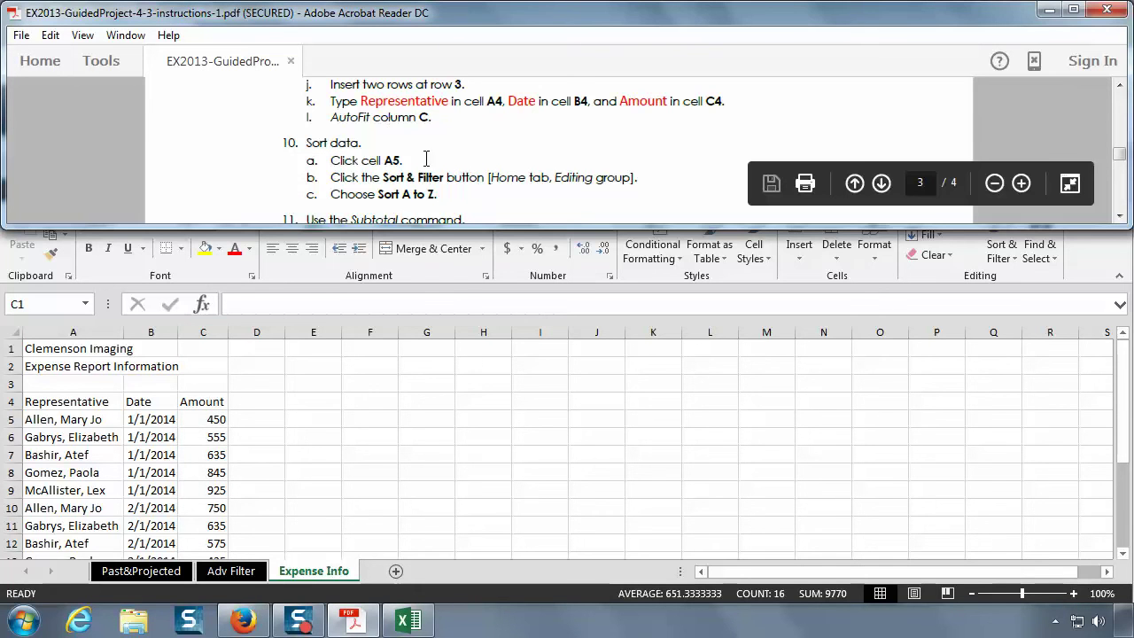
scroll(468, 166, "down", 1)
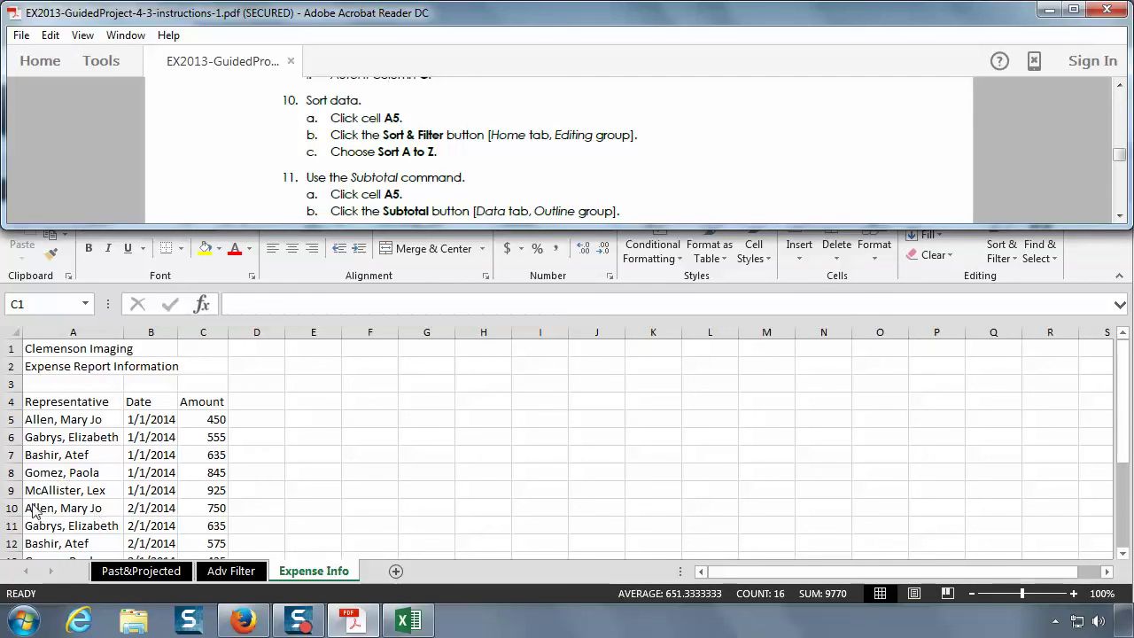
scroll(67, 508, "down", 1)
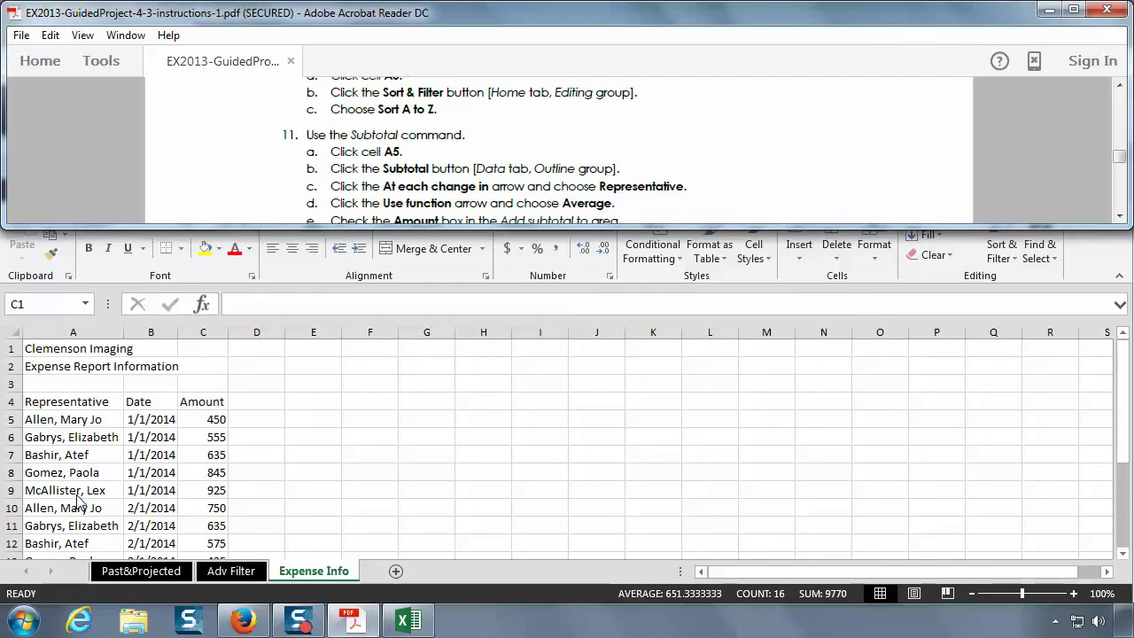
left_click(76, 494)
scroll(77, 494, "down", 1)
scroll(77, 494, "down", 2)
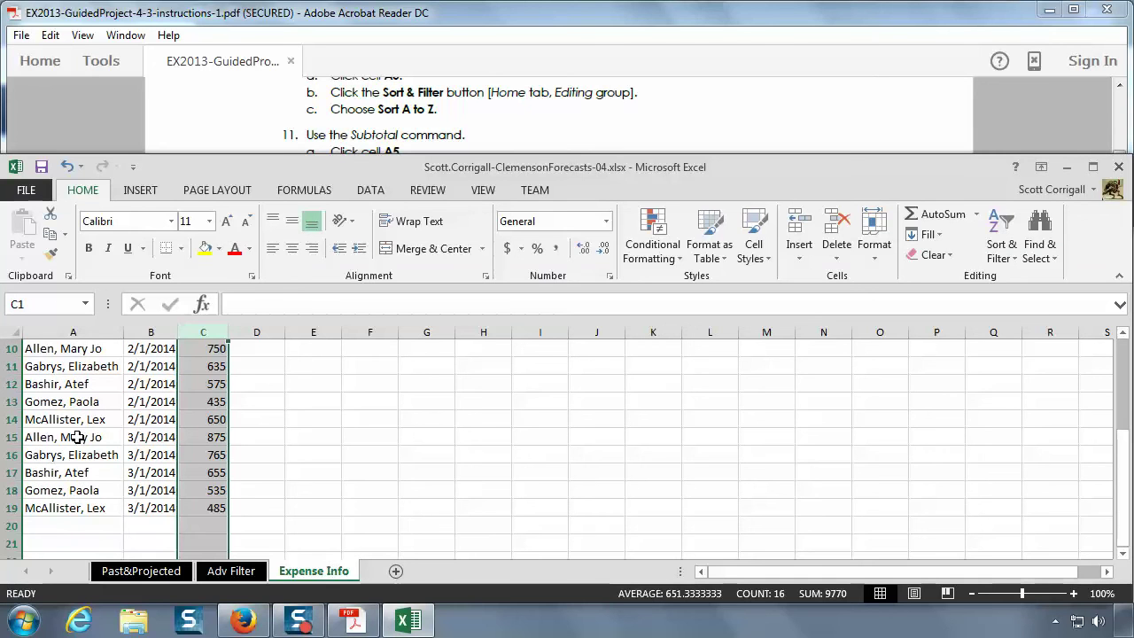
scroll(80, 434, "up", 2)
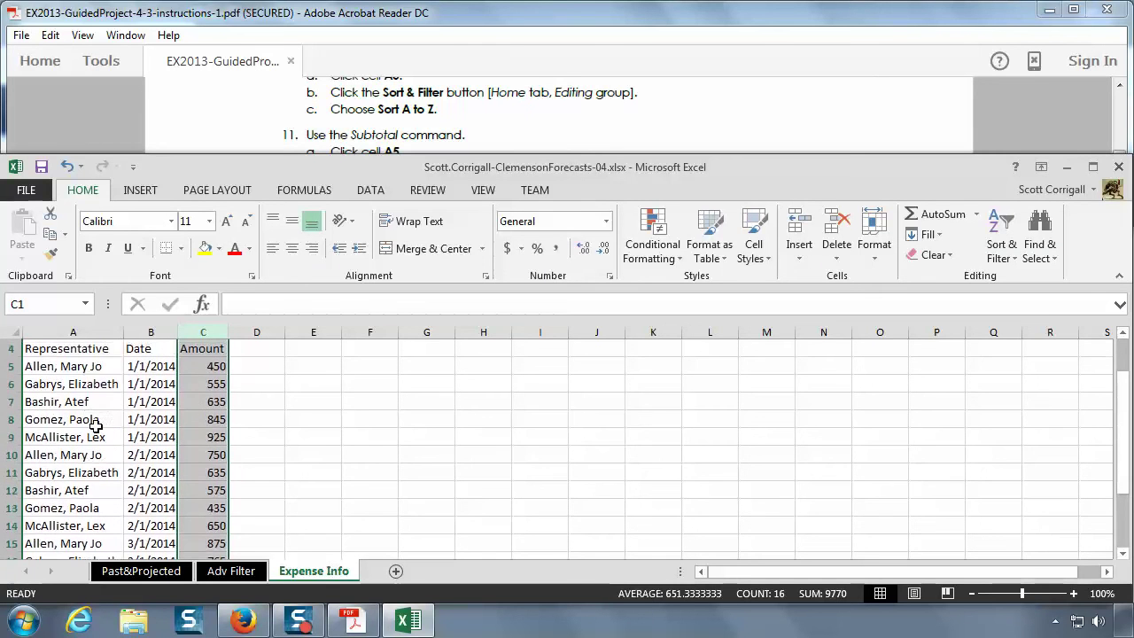
scroll(89, 420, "up", 1)
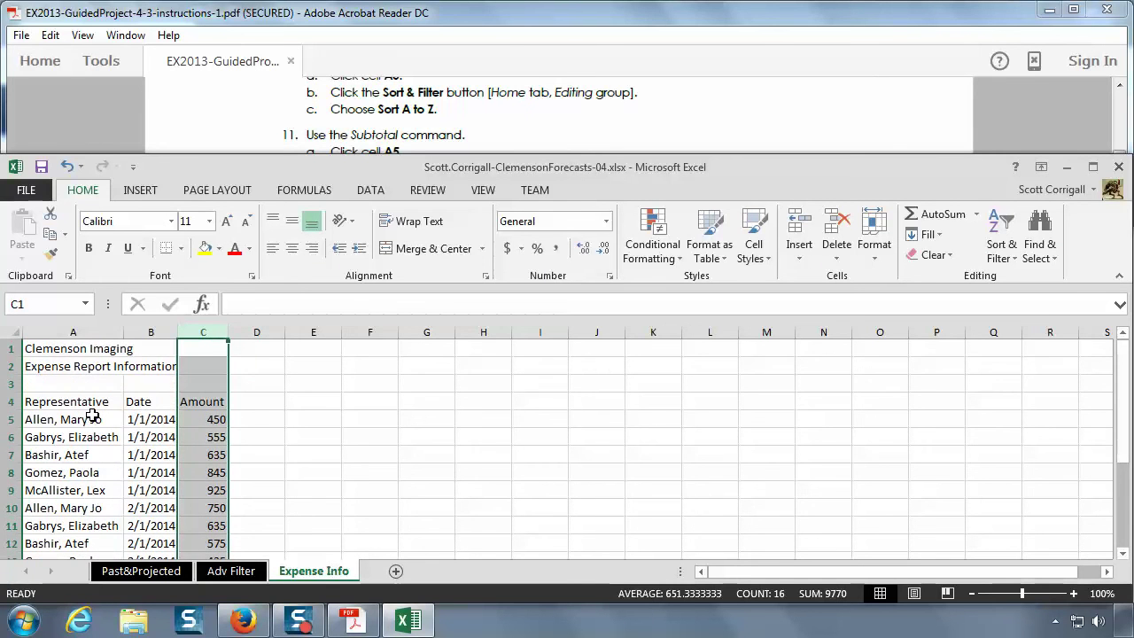
scroll(92, 415, "down", 1)
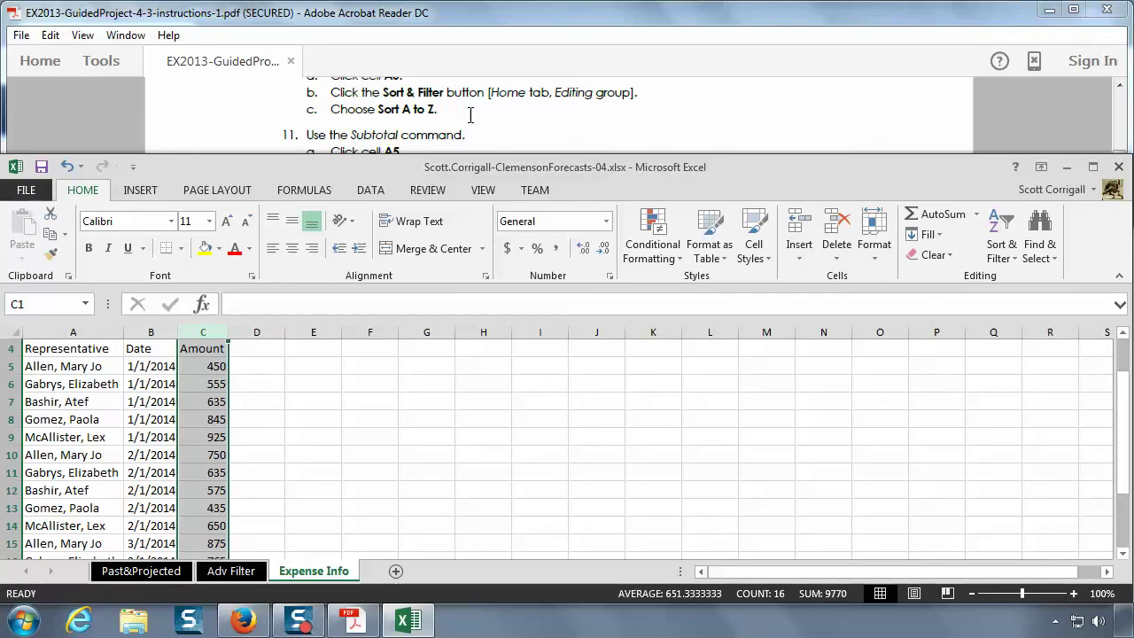
- Return to the Expense Info sheet and select cell A5, the first data row
left_click(471, 115)
scroll(470, 115, "up", 3)
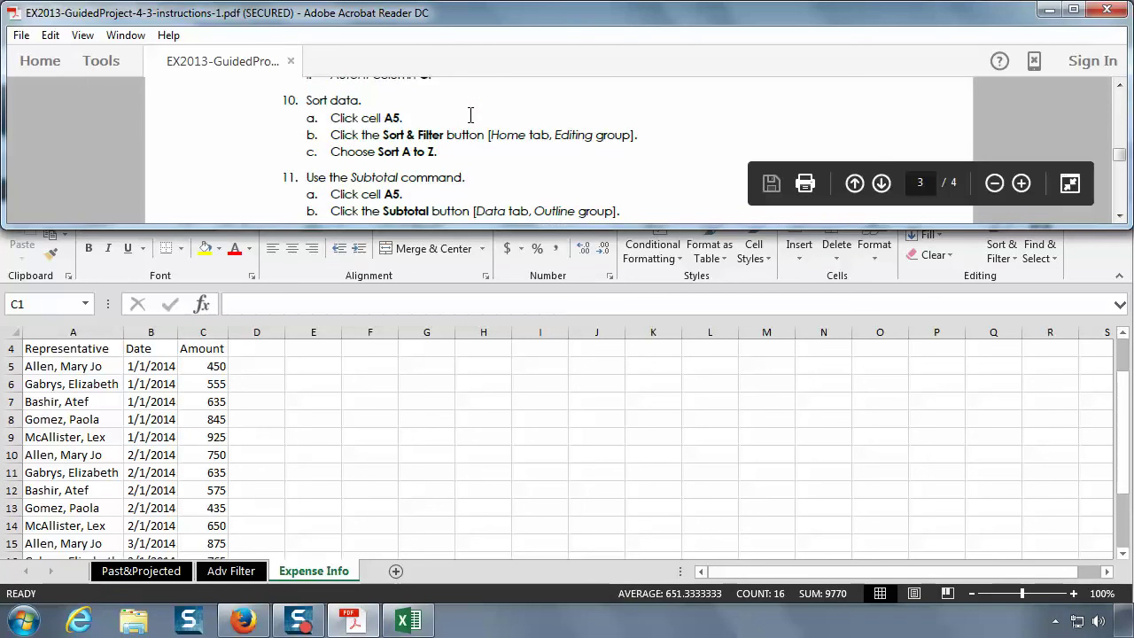
scroll(476, 133, "down", 2)
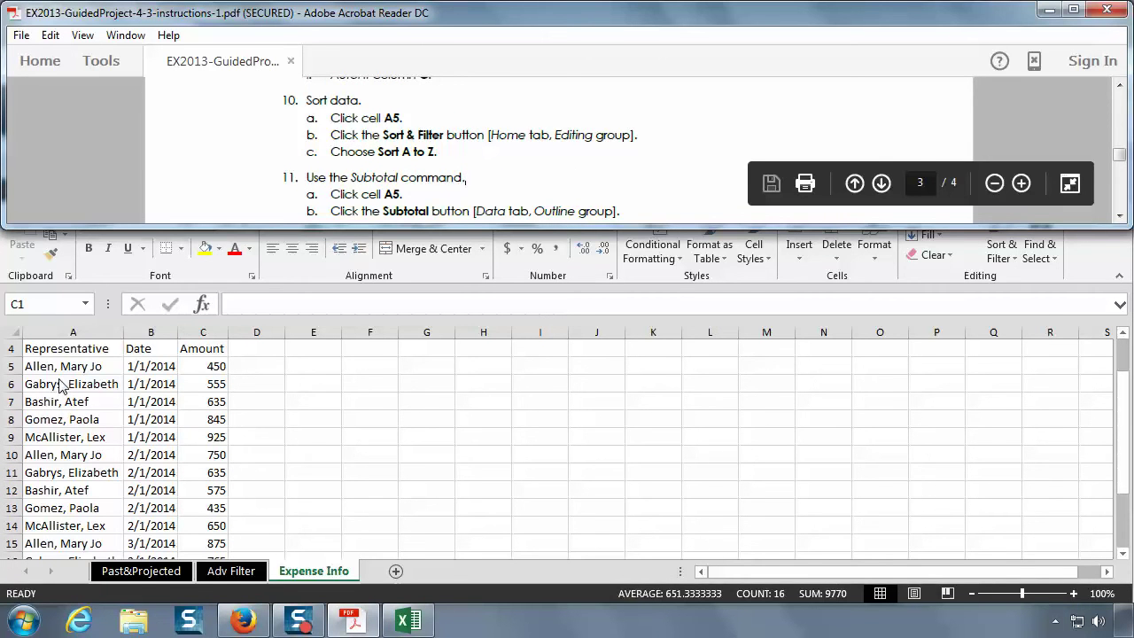
left_click(56, 374)
scroll(55, 372, "up", 1)
left_click(59, 420)
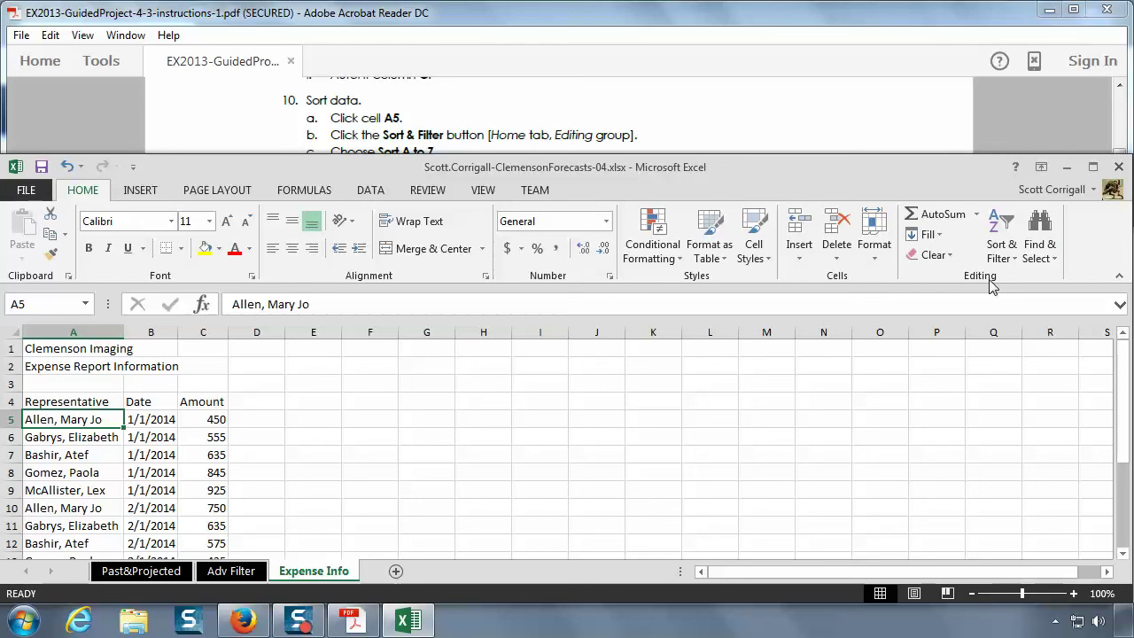
- Sort the expense rows A to Z by representative, leaving cell A5 selected
left_click(1008, 237)
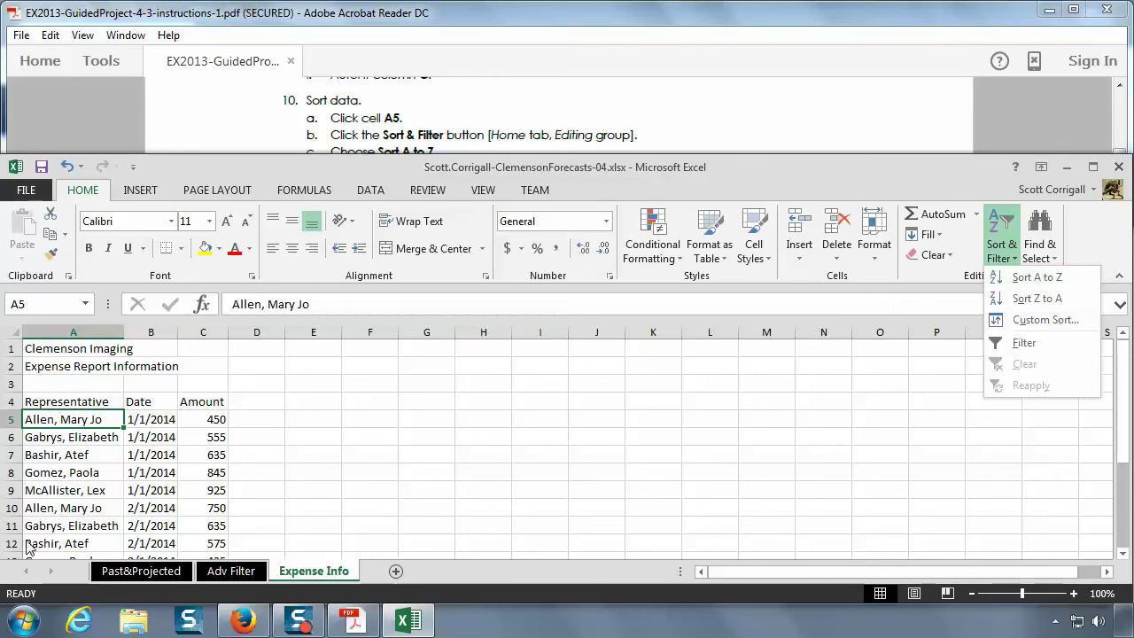
left_click(1027, 278)
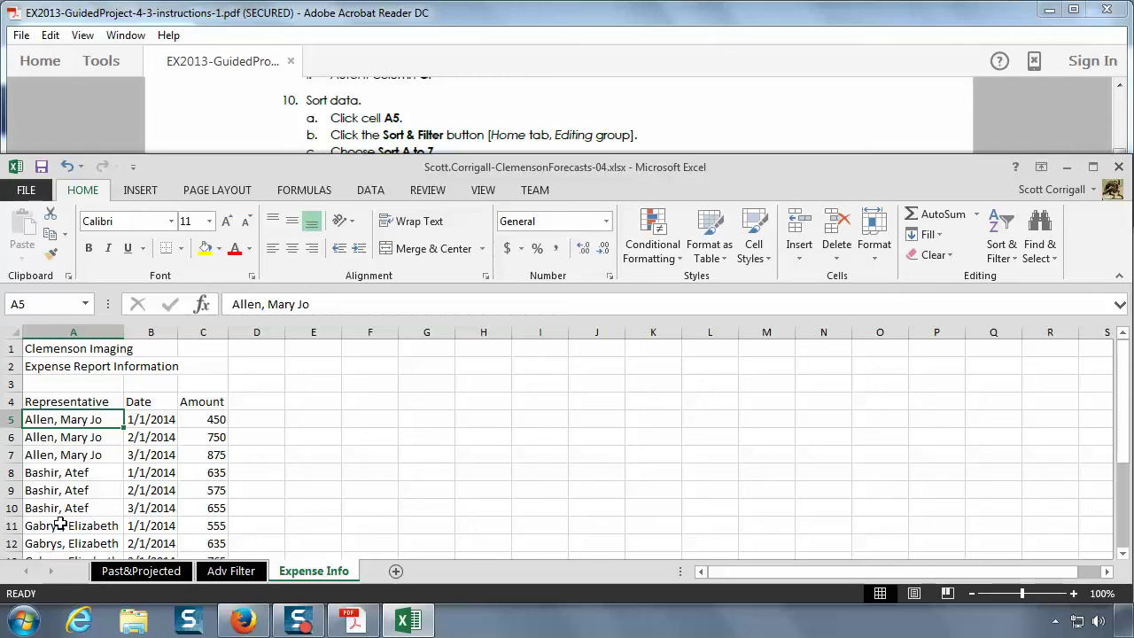
left_click(78, 472)
scroll(80, 472, "down", 3)
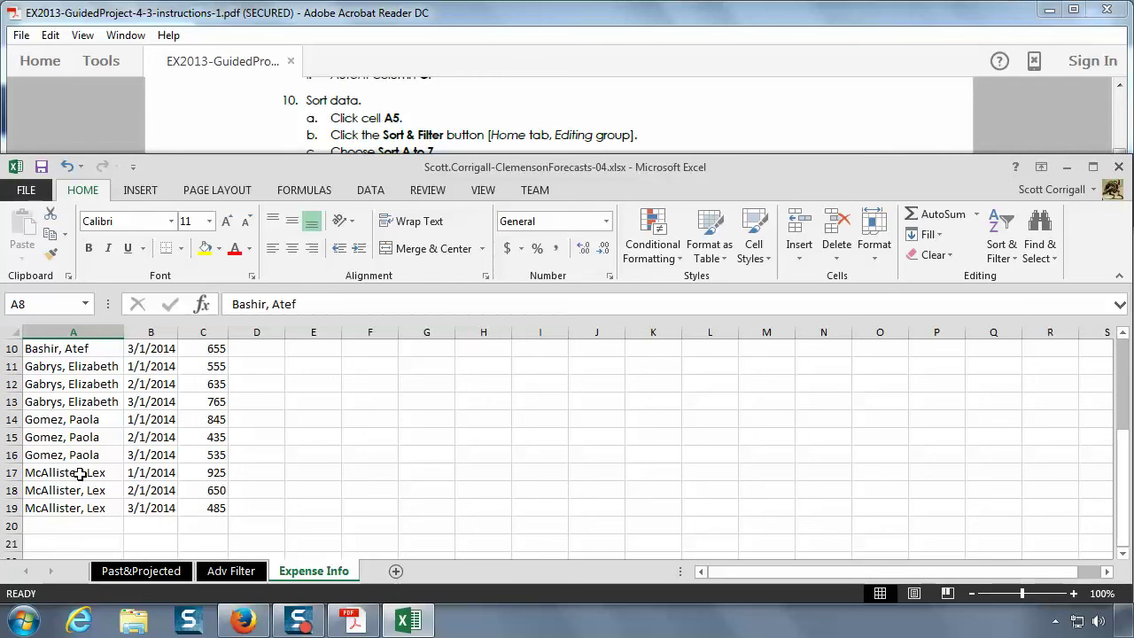
scroll(81, 473, "up", 1)
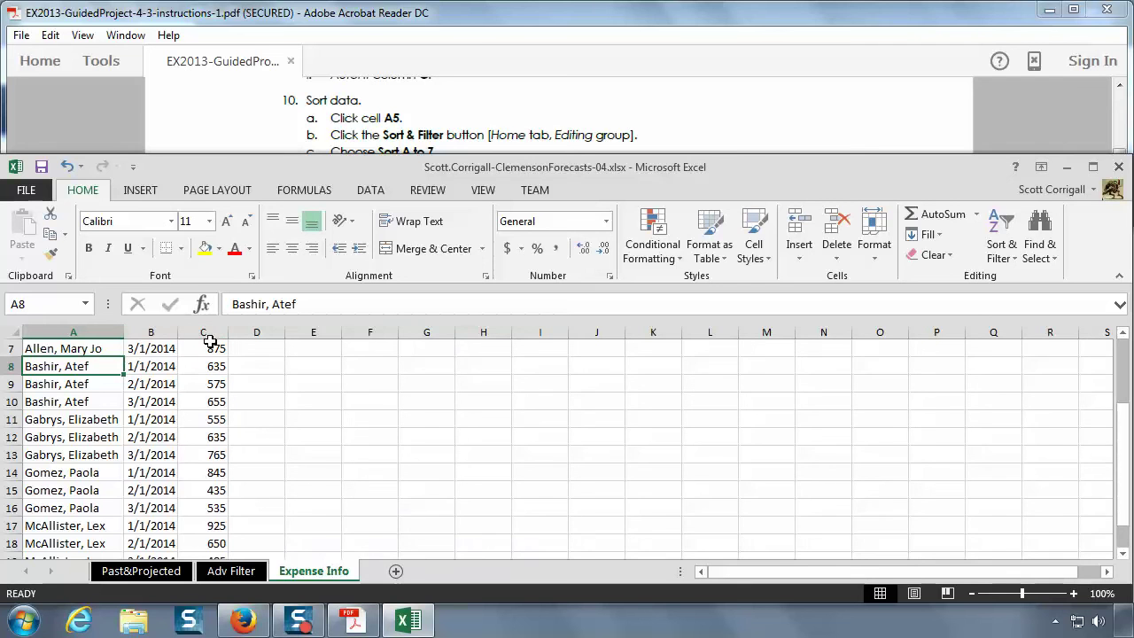
scroll(210, 341, "up", 2)
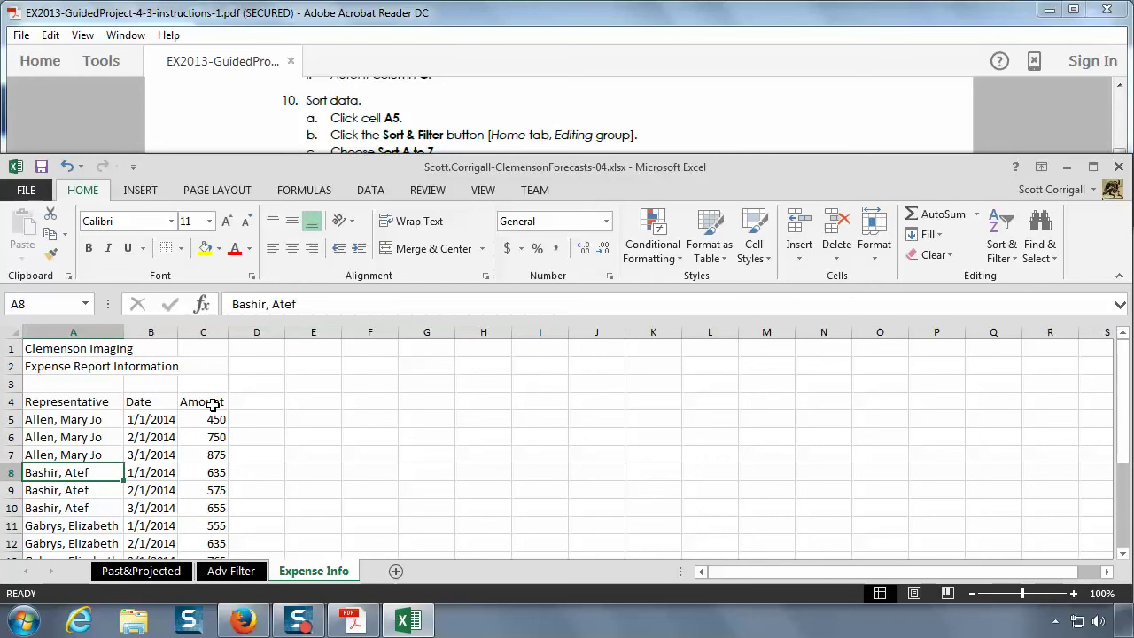
left_click(61, 421)
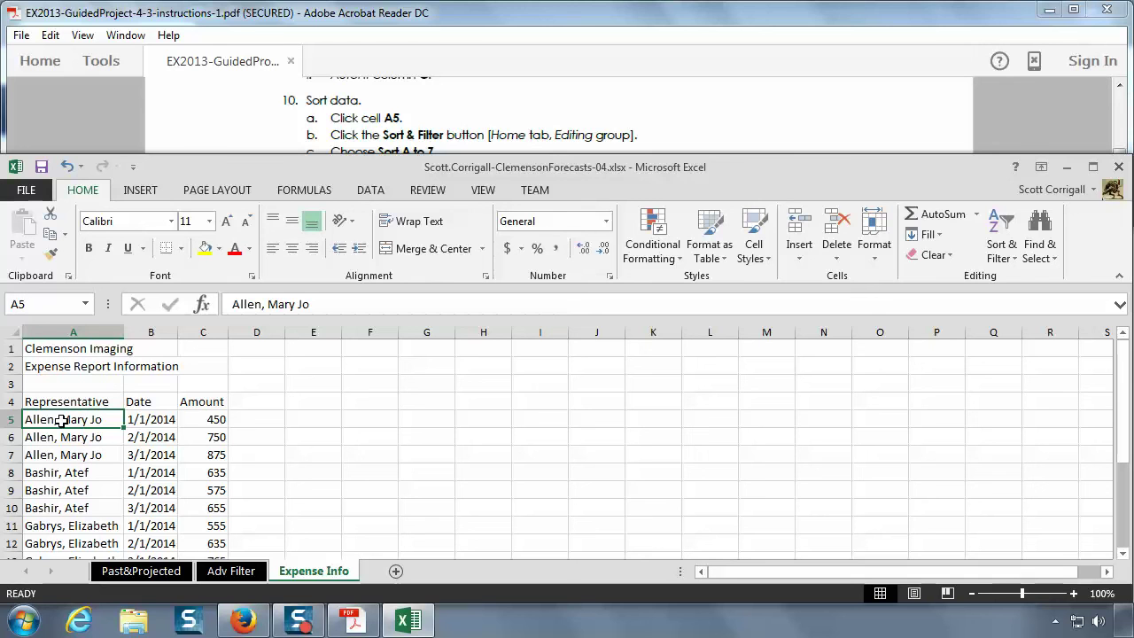
- Scroll the instructions PDF to step 11 on adding subtotals
left_click(485, 135)
scroll(485, 134, "down", 1)
scroll(485, 135, "down", 1)
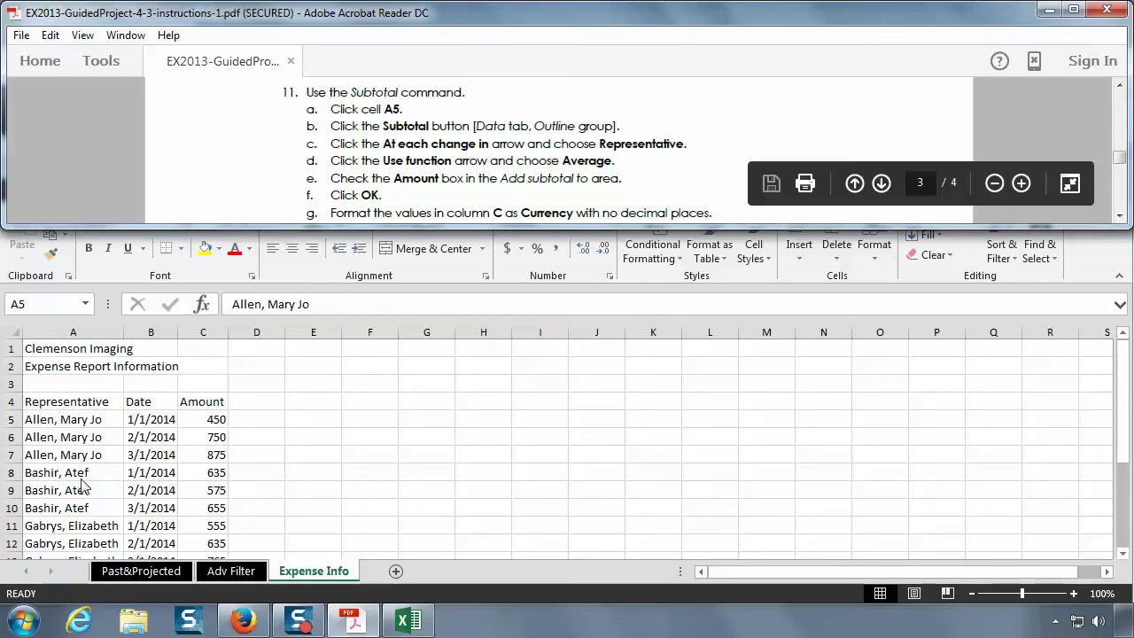
- Read the step 11 subtotal instructions and bring Excel back in front with A5 selected
left_click(108, 494)
scroll(107, 494, "down", 1)
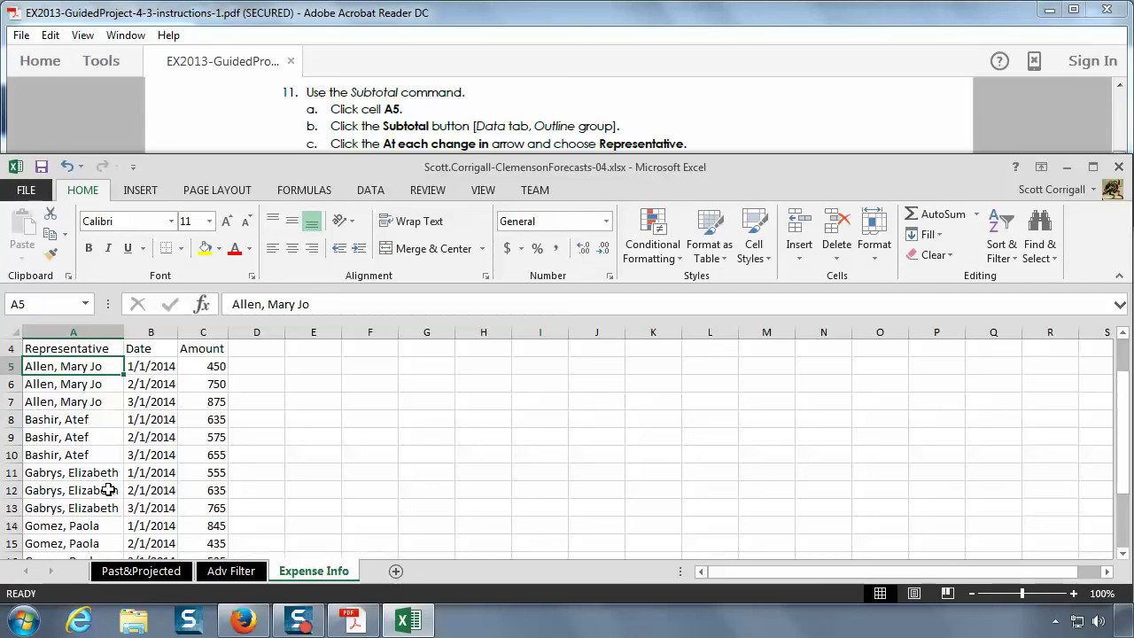
scroll(102, 487, "down", 2)
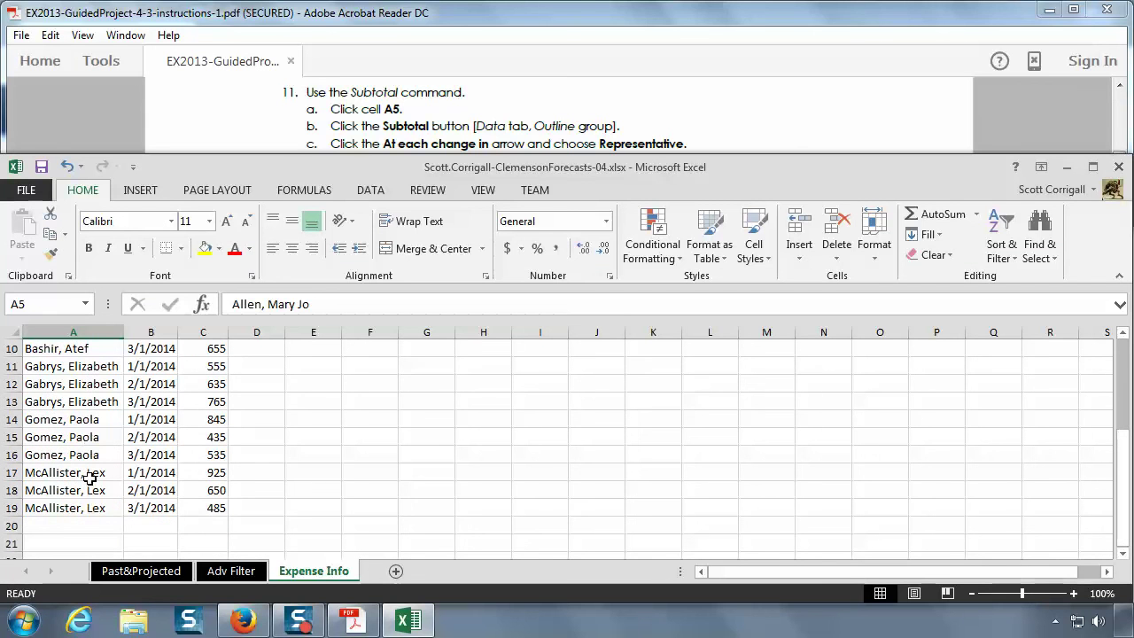
scroll(124, 509, "up", 1)
scroll(131, 503, "up", 1)
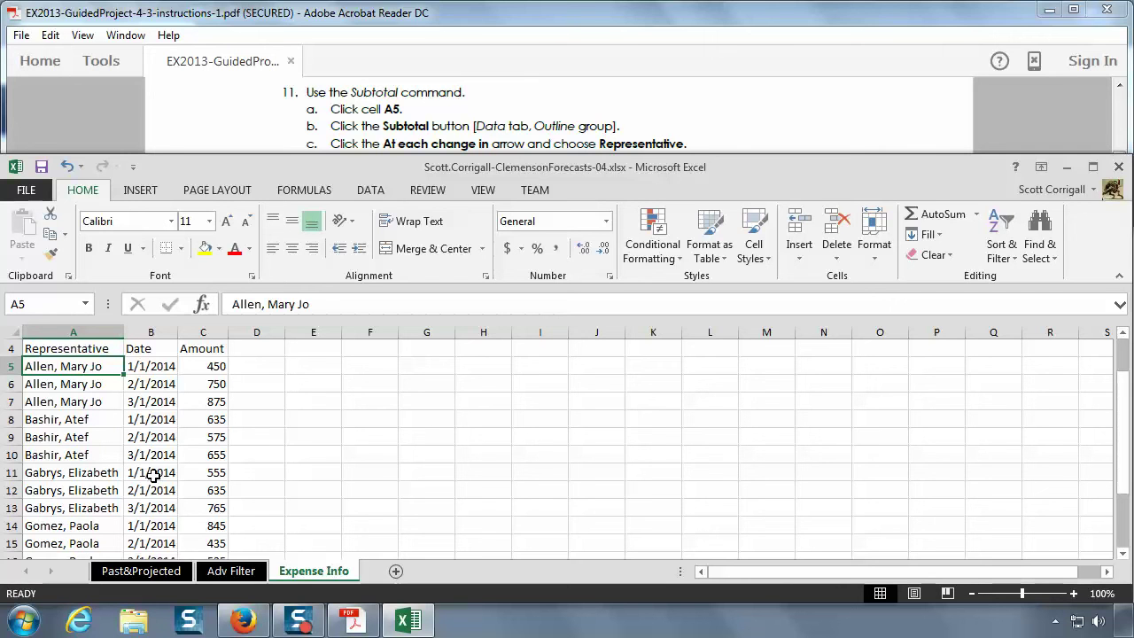
left_click(426, 119)
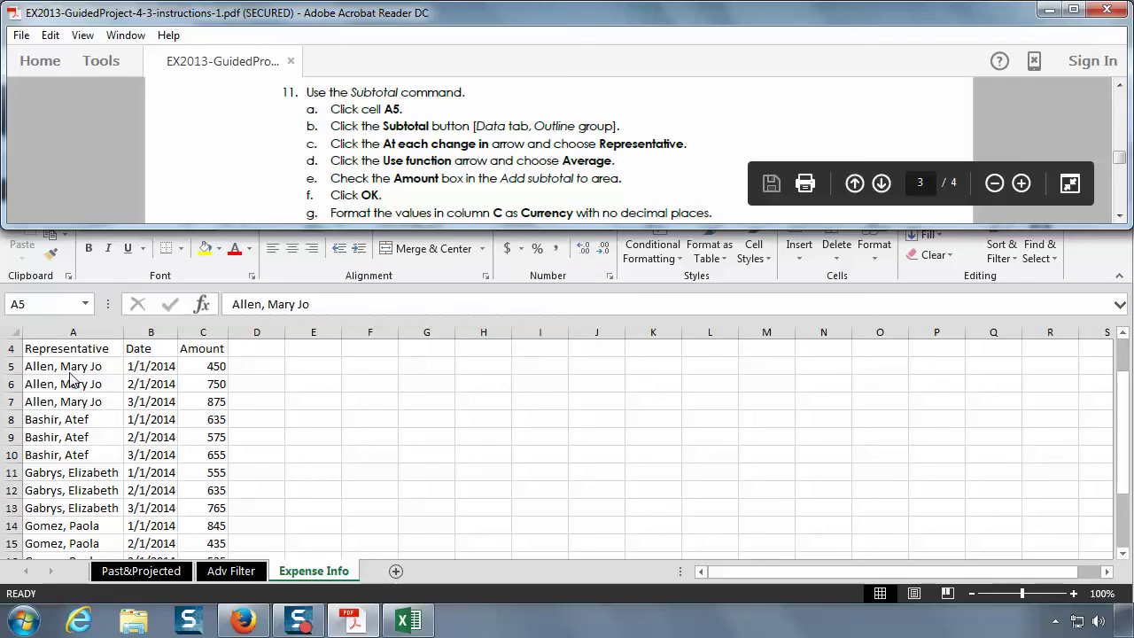
left_click(70, 365)
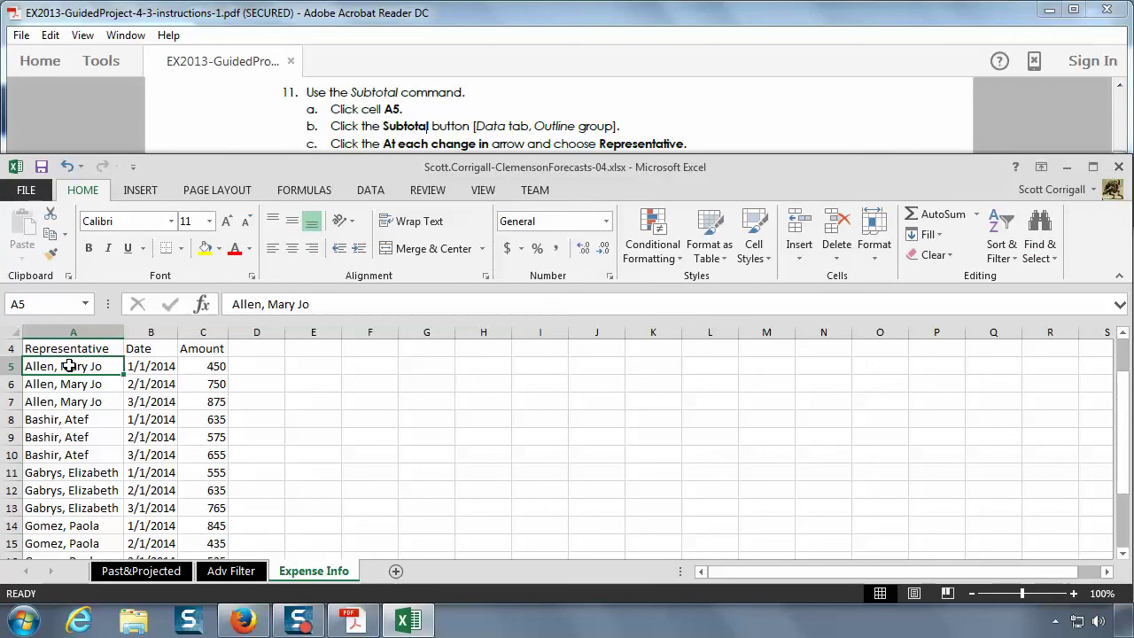
- Open the Subtotal dialog for the expense data from the Data tab
left_click(370, 190)
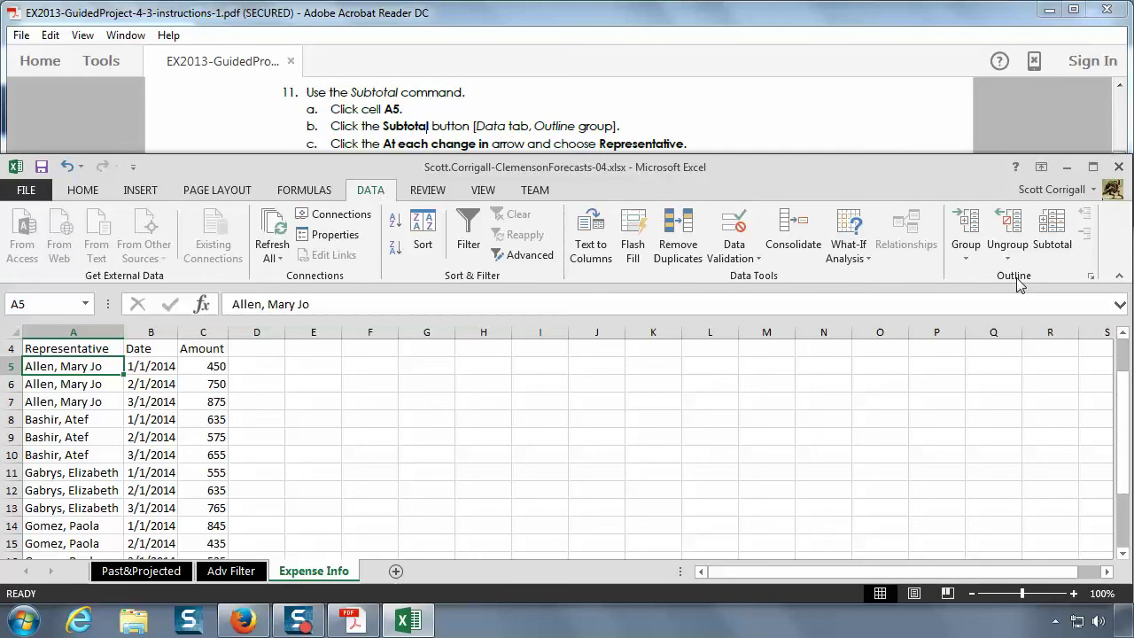
left_click(1058, 232)
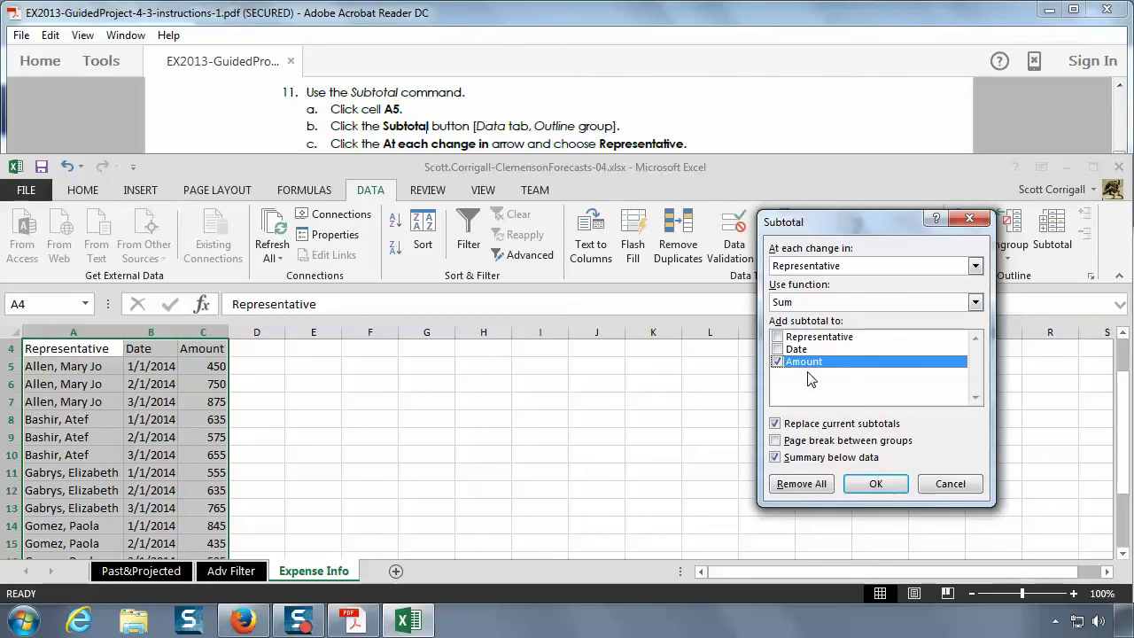
left_click(633, 139)
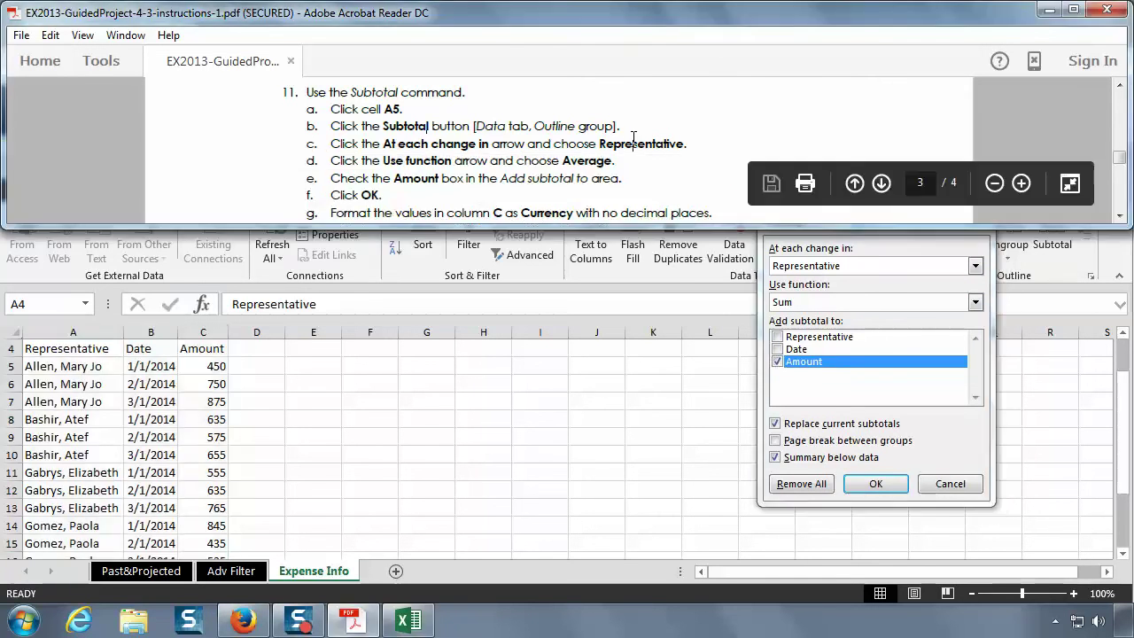
scroll(633, 139, "down", 1)
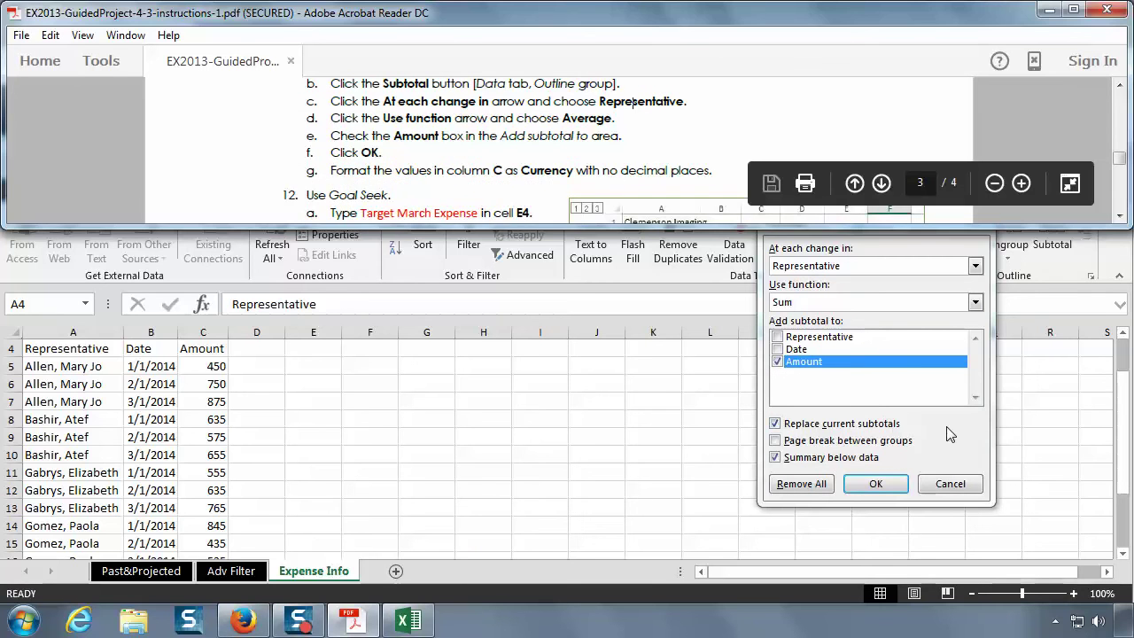
left_click(951, 434)
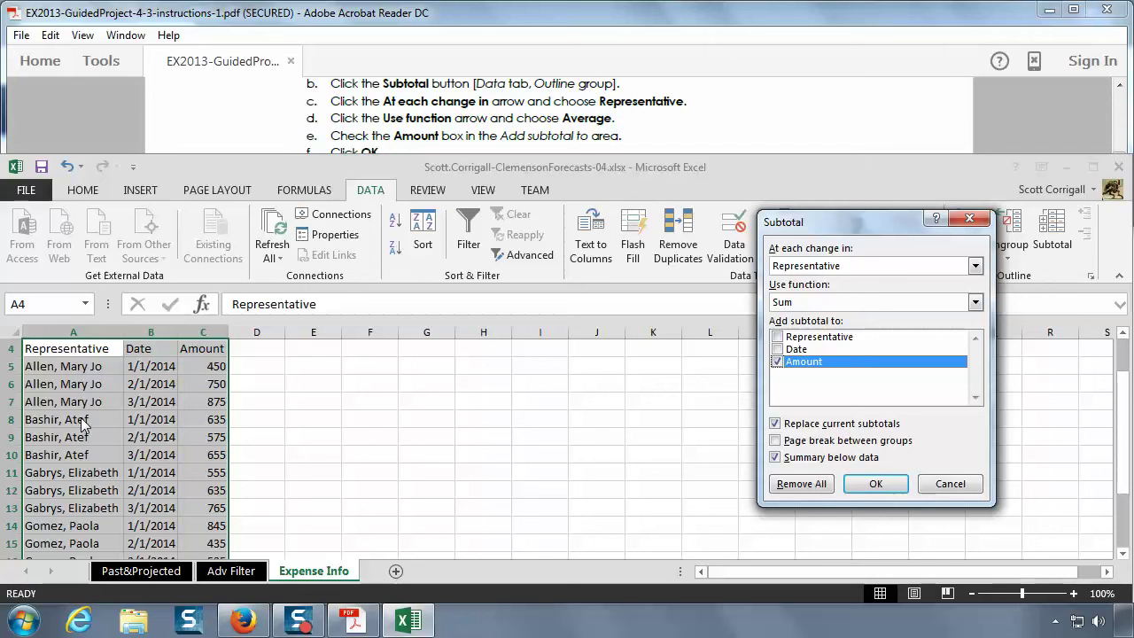
- Set subtotals to use Average at each change in Representative, applied to Amount
left_click(974, 266)
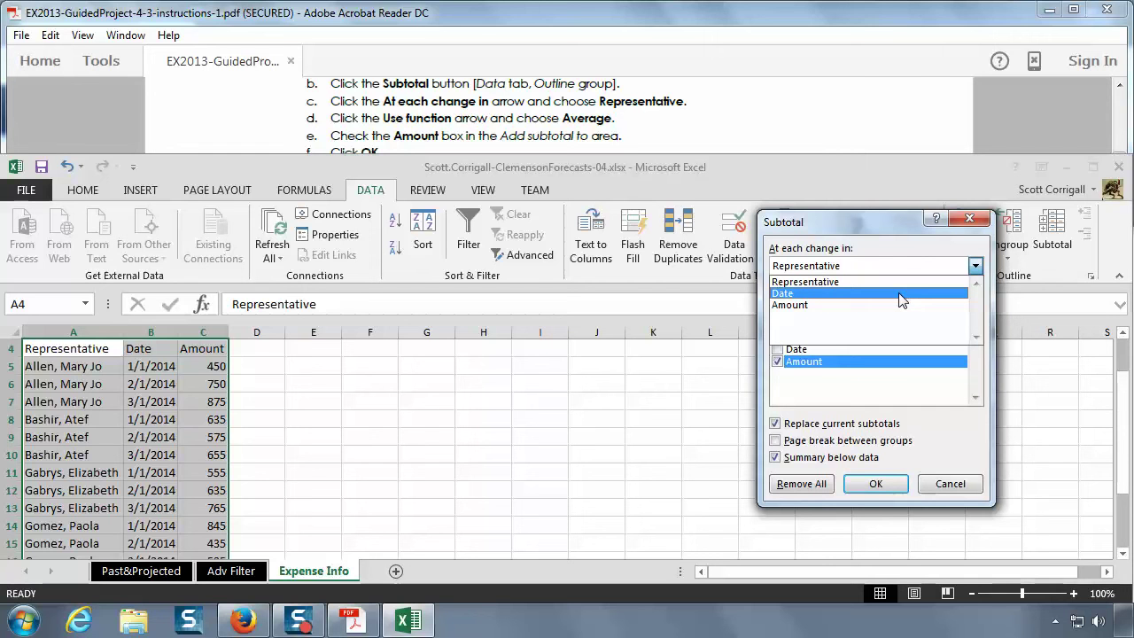
left_click(914, 250)
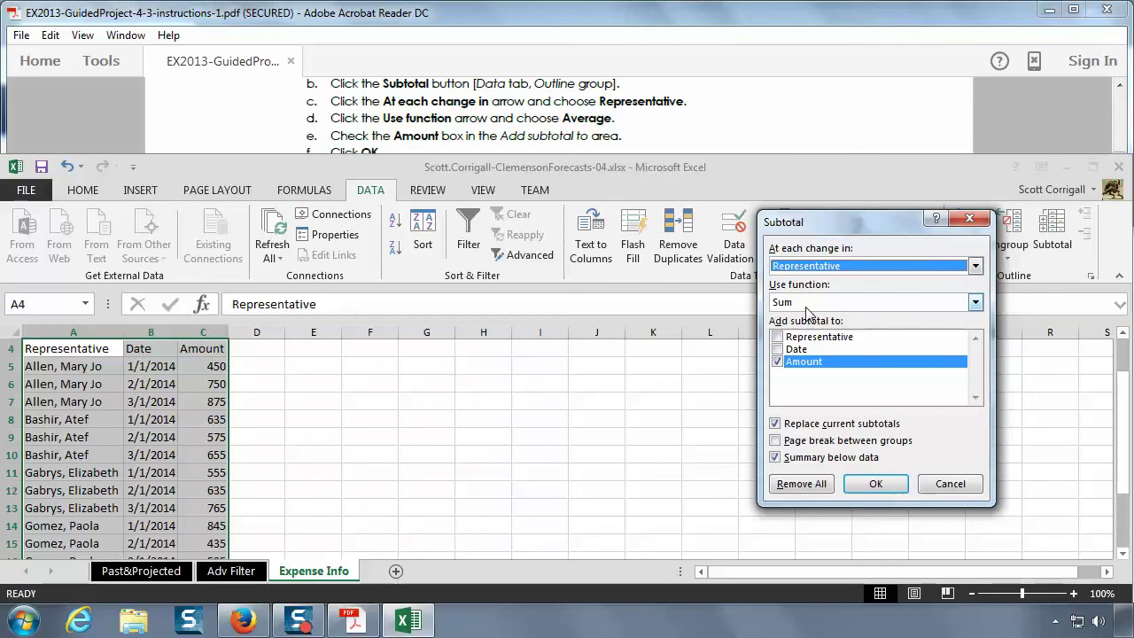
left_click(975, 303)
left_click(976, 304)
left_click(975, 303)
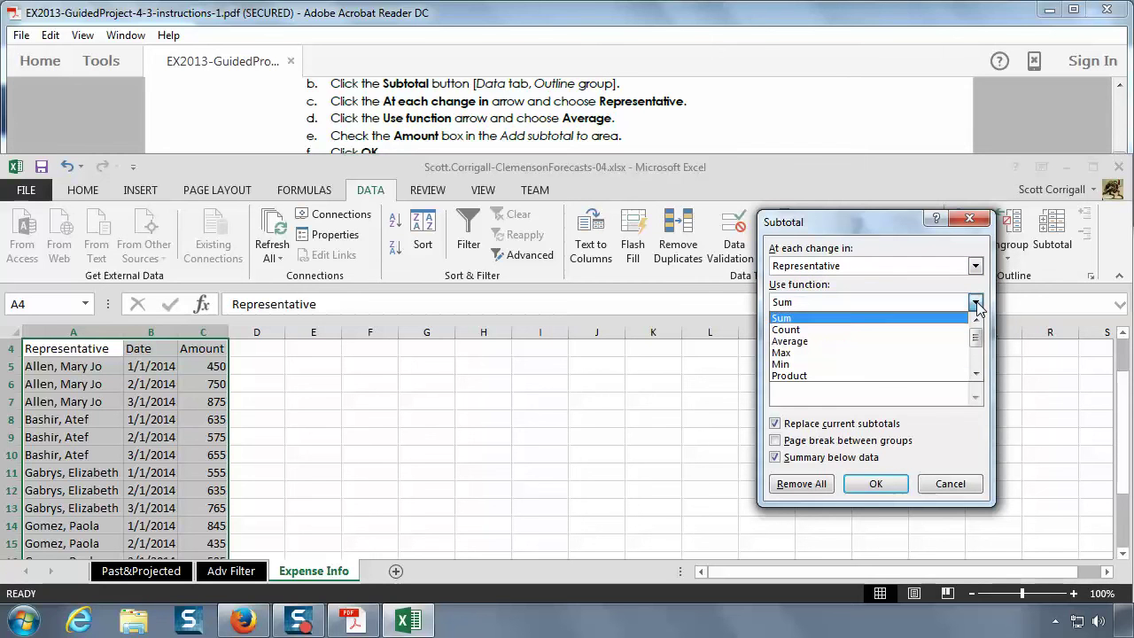
left_click(838, 341)
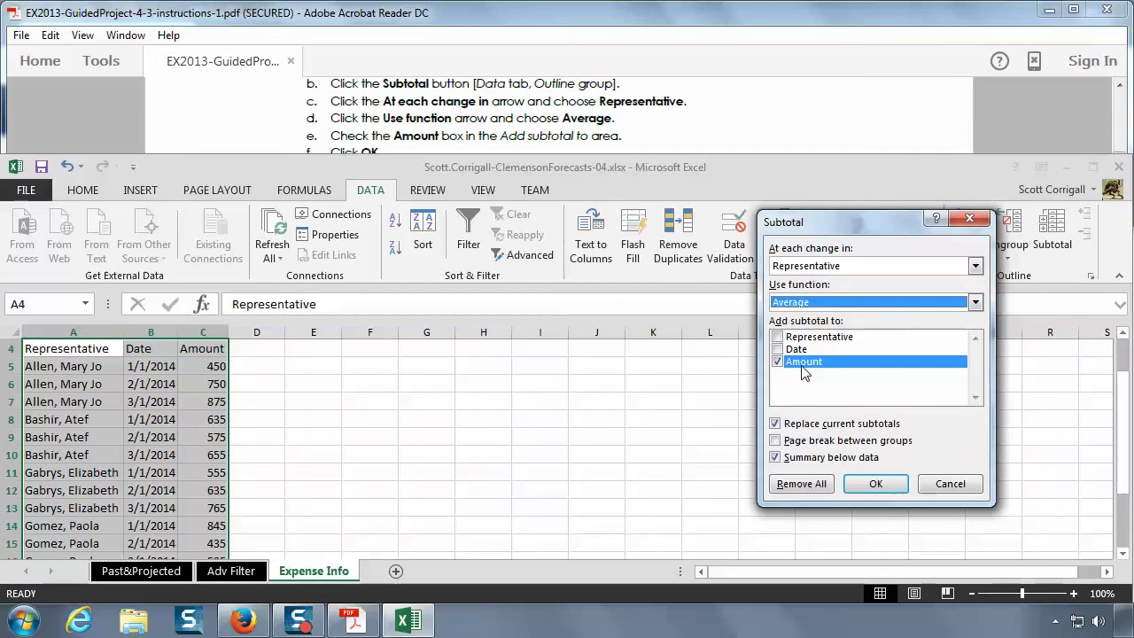
left_click(558, 142)
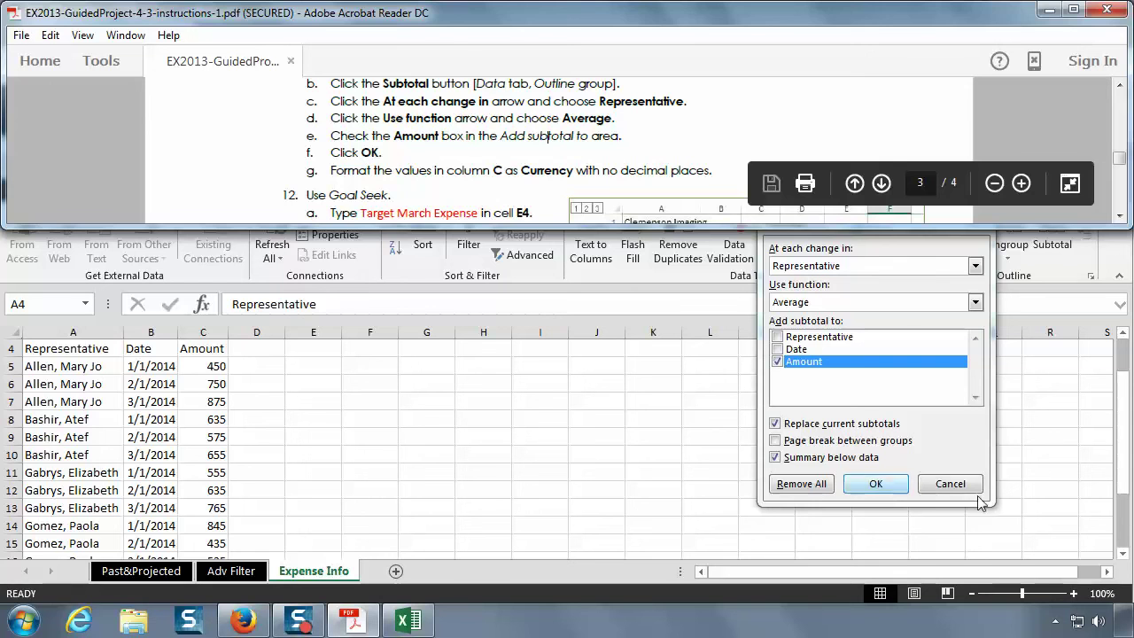
left_click(221, 411)
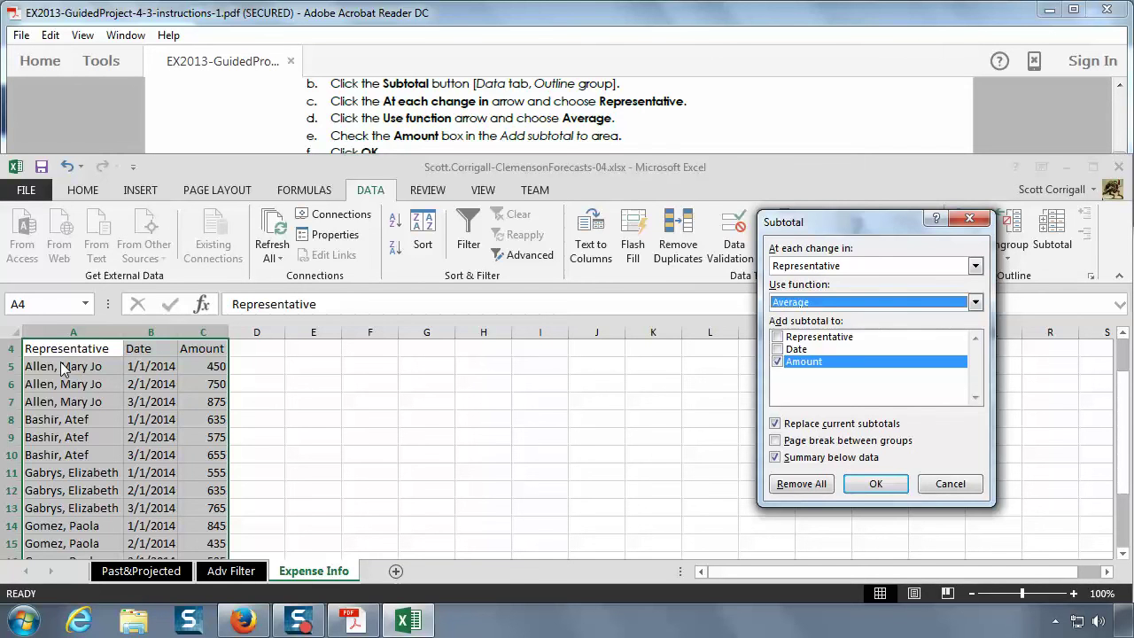
left_click(414, 112)
scroll(416, 118, "up", 1)
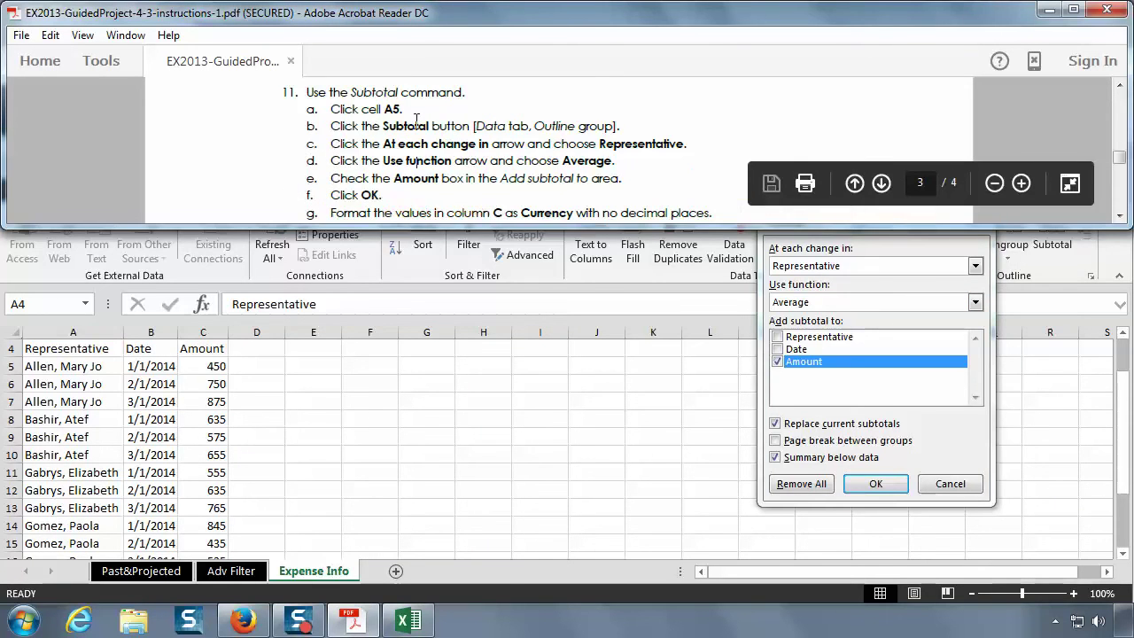
left_click(939, 484)
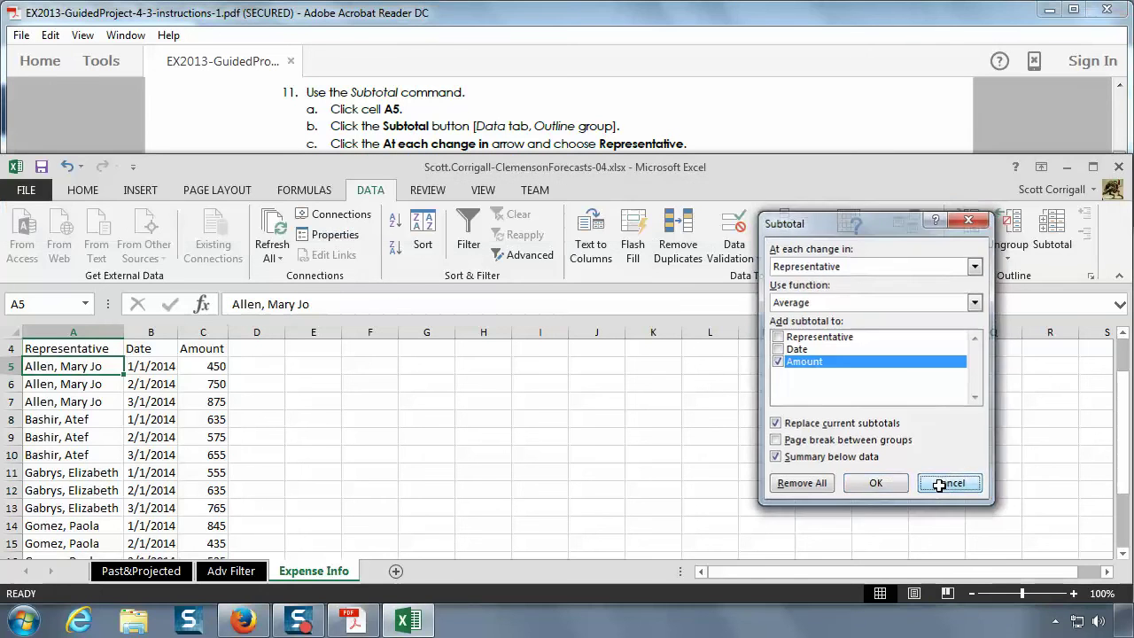
left_click(939, 484)
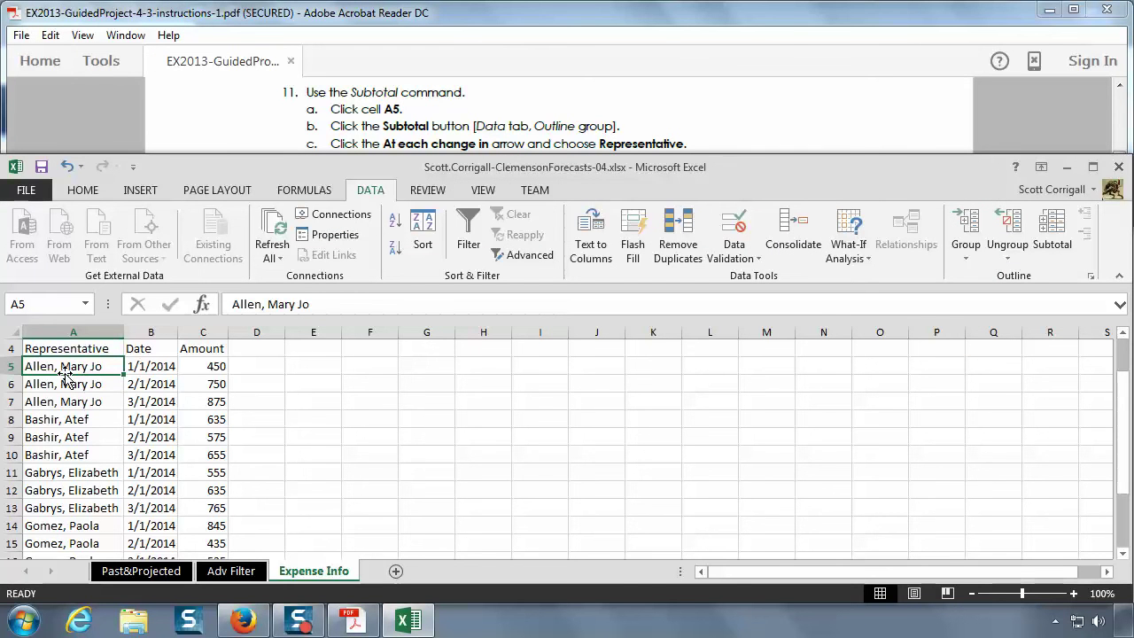
left_click(1054, 237)
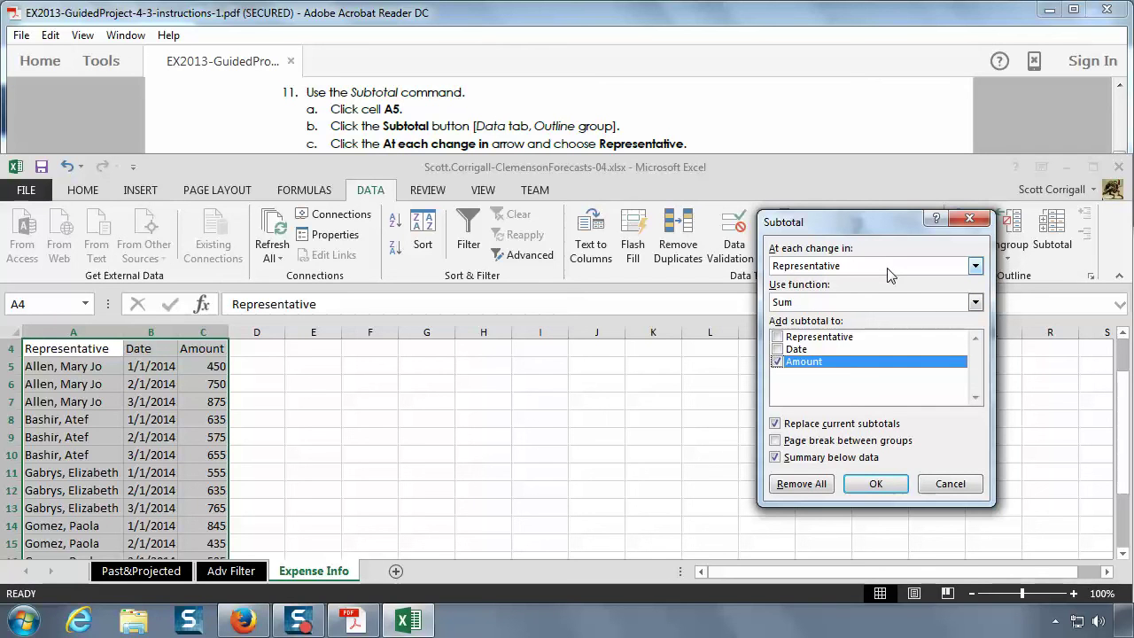
left_click(975, 303)
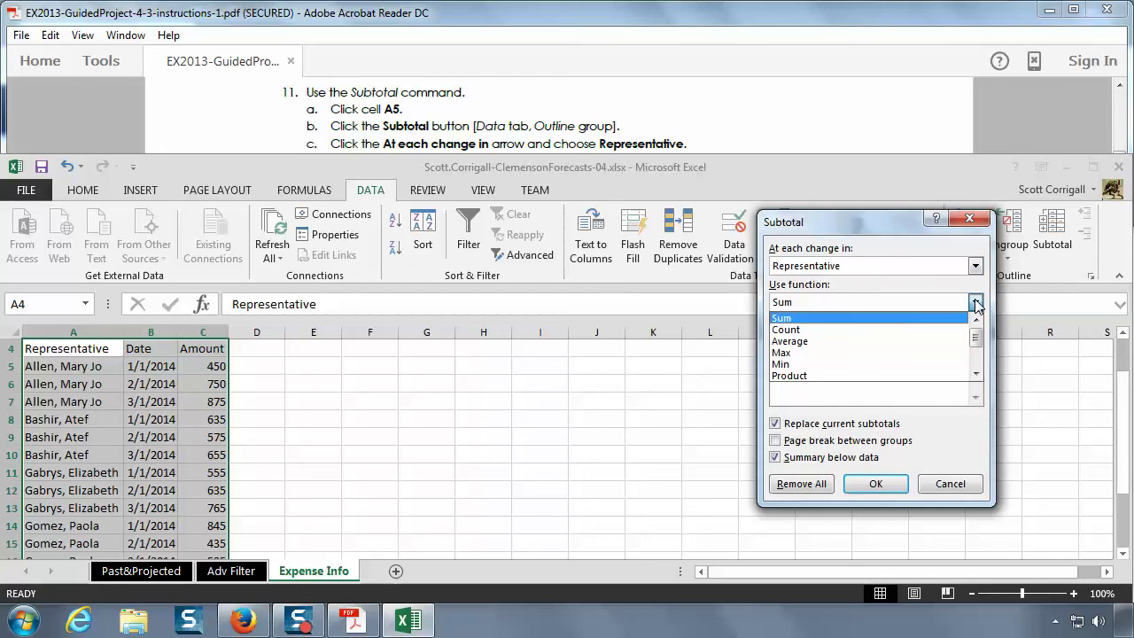
left_click(903, 346)
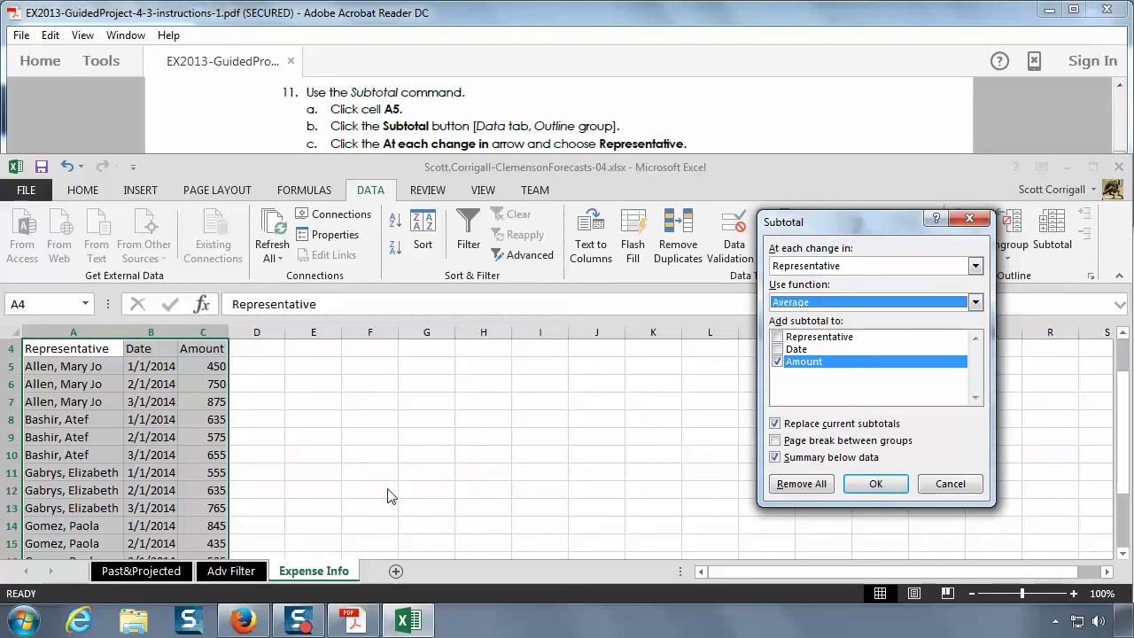
- Apply the Average subtotals and inspect each representative's SUBTOTAL formula and the Grand Average
left_click(874, 484)
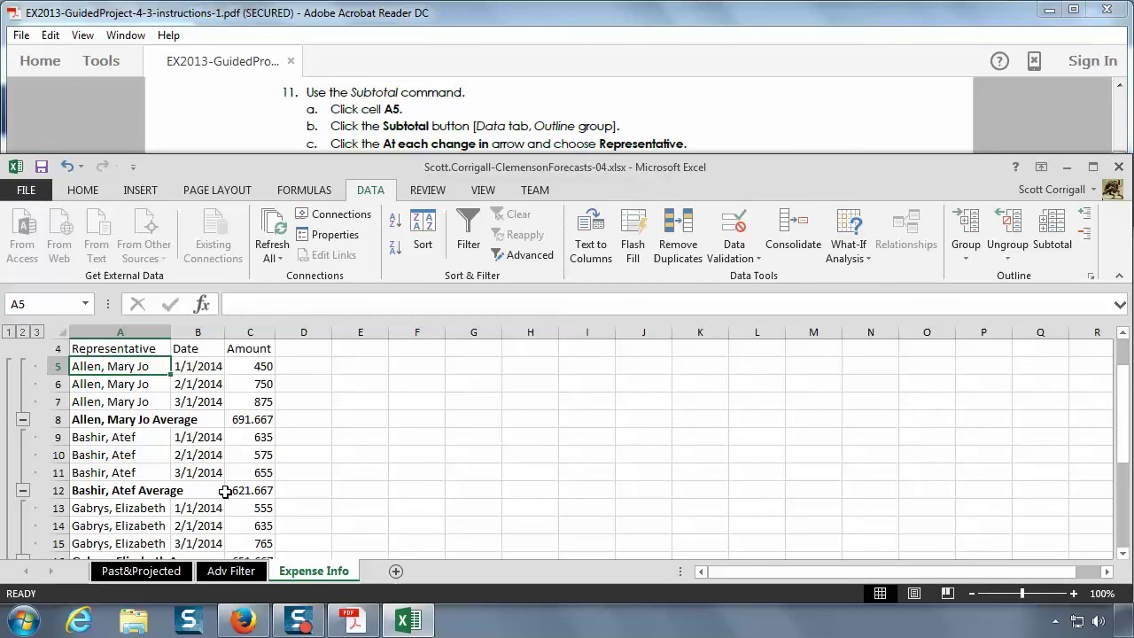
left_click(241, 490)
scroll(241, 490, "down", 2)
left_click(251, 454)
scroll(252, 454, "down", 2)
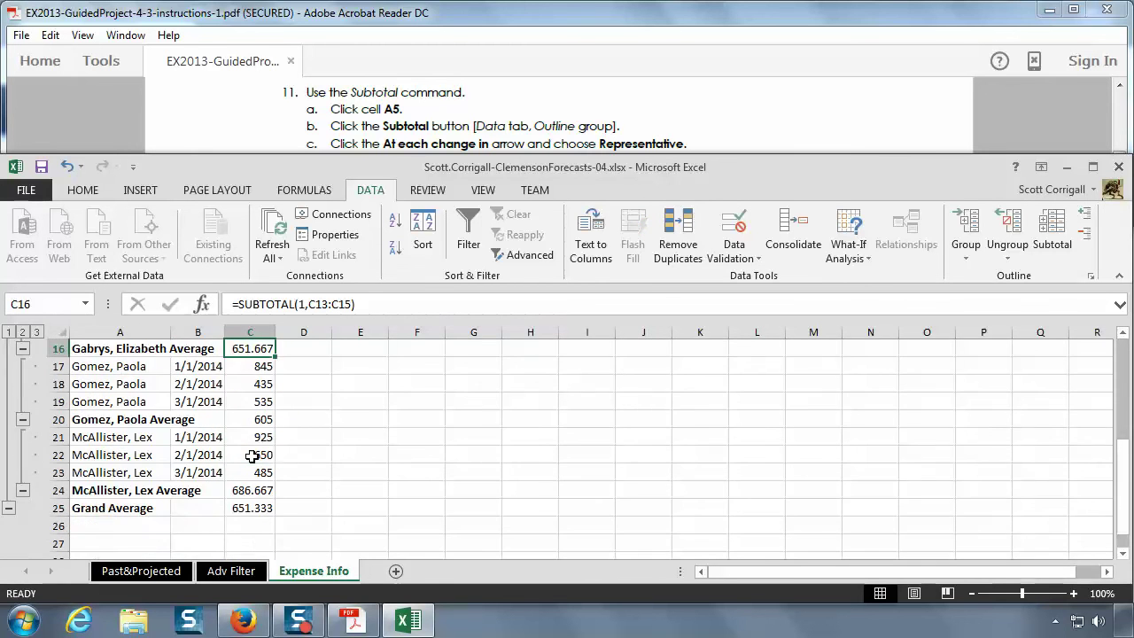
left_click(259, 420)
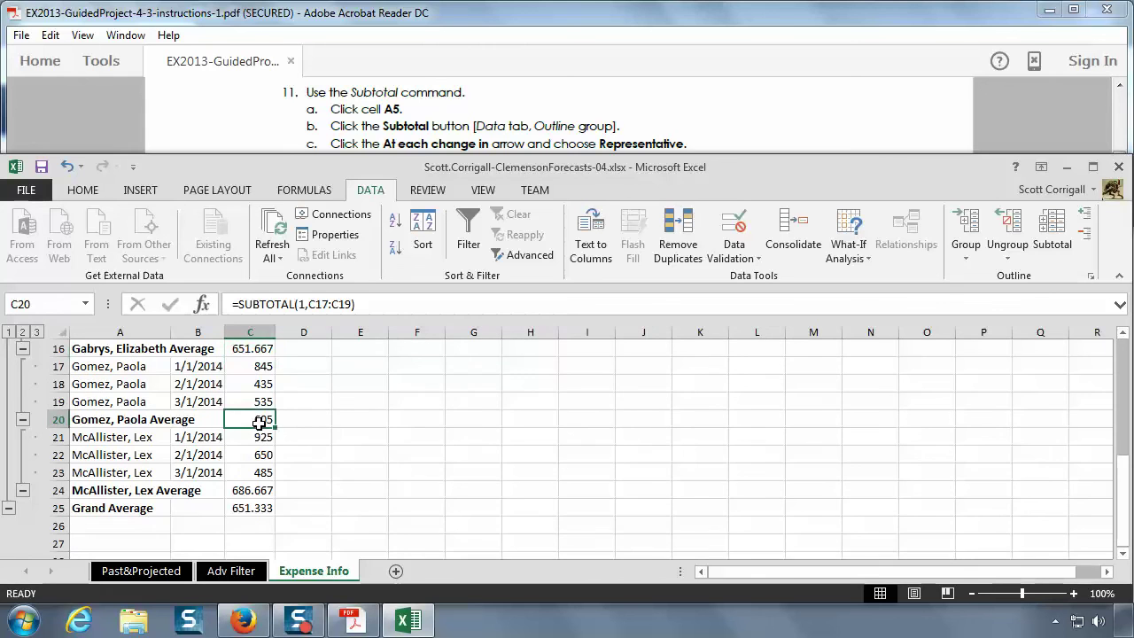
left_click(270, 493)
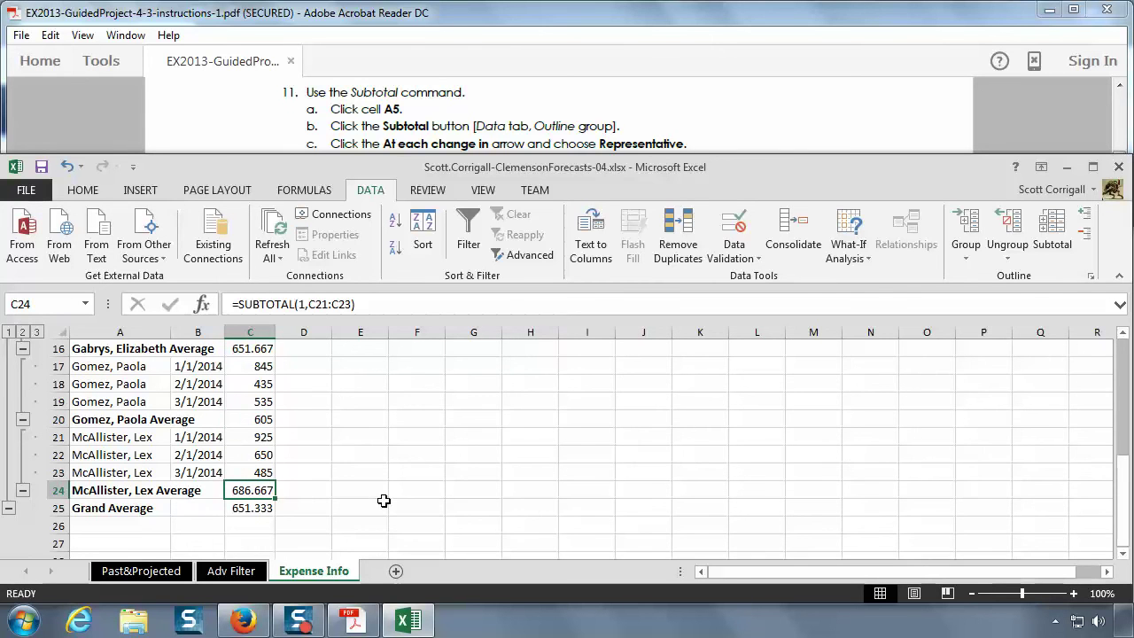
left_click(258, 508)
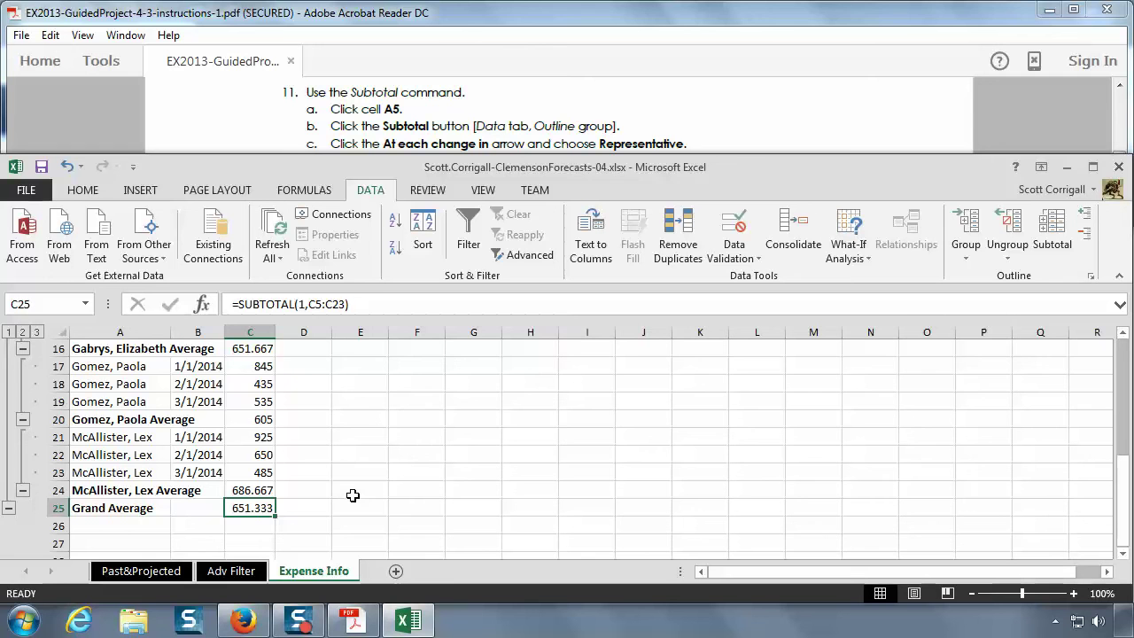
- Review the next instruction and select the whole Amount column C
scroll(353, 495, "up", 4)
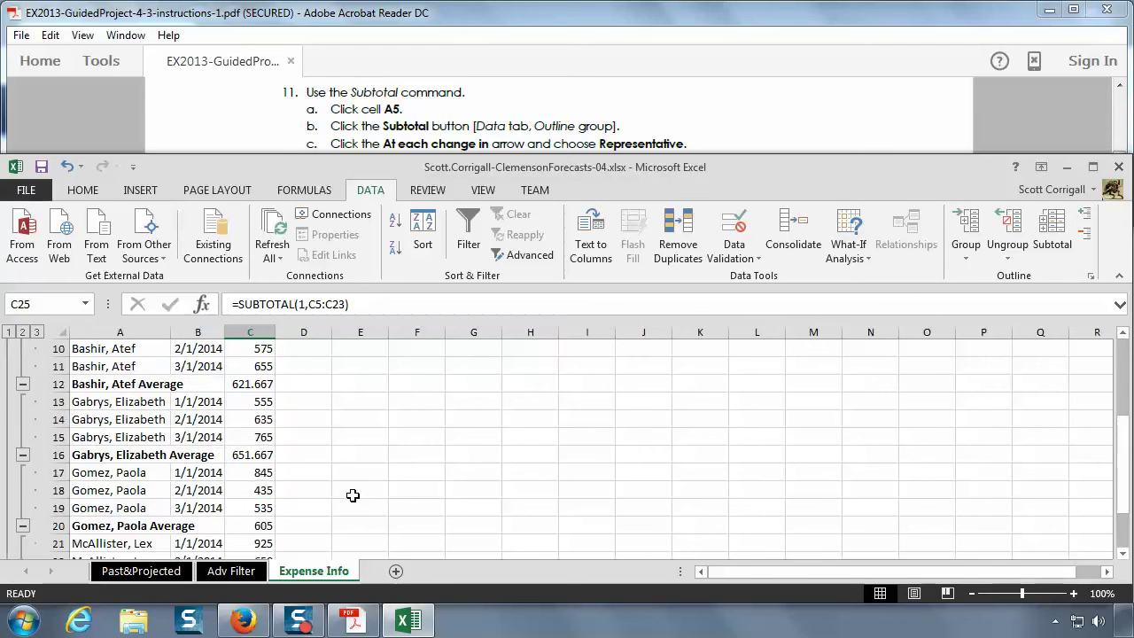
scroll(353, 494, "up", 1)
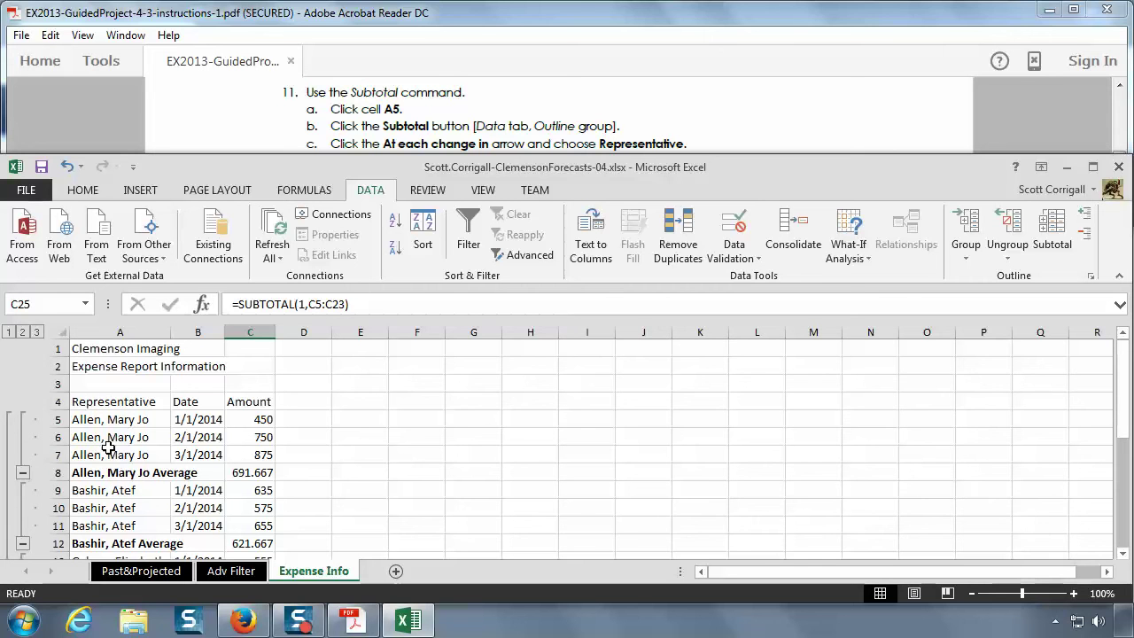
scroll(122, 463, "down", 4)
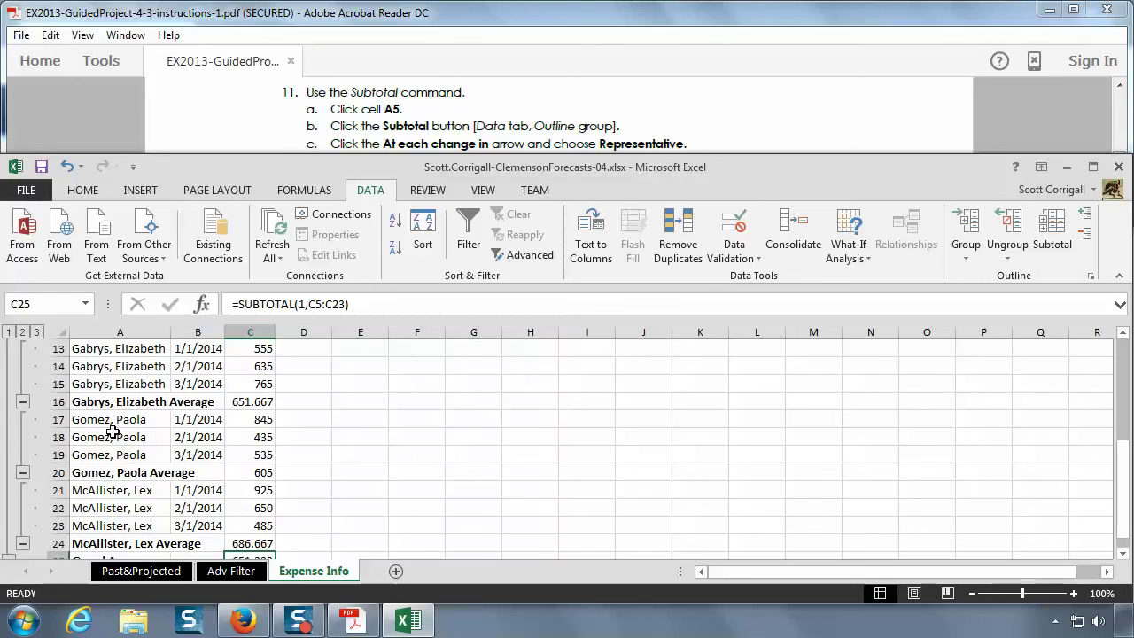
left_click(442, 131)
scroll(457, 150, "down", 1)
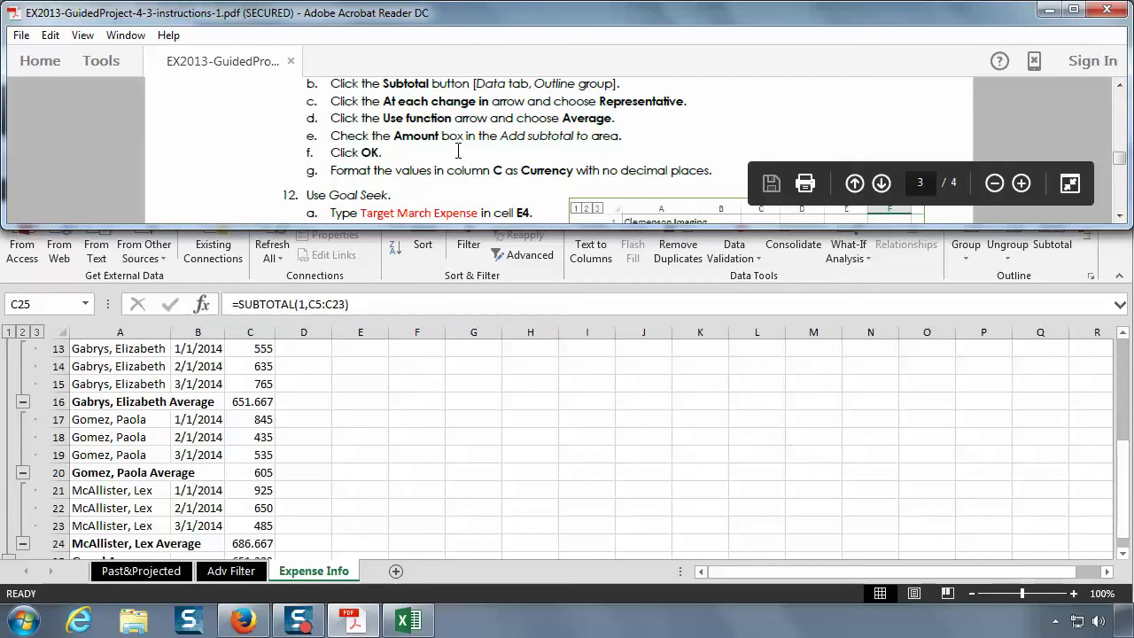
scroll(458, 151, "down", 1)
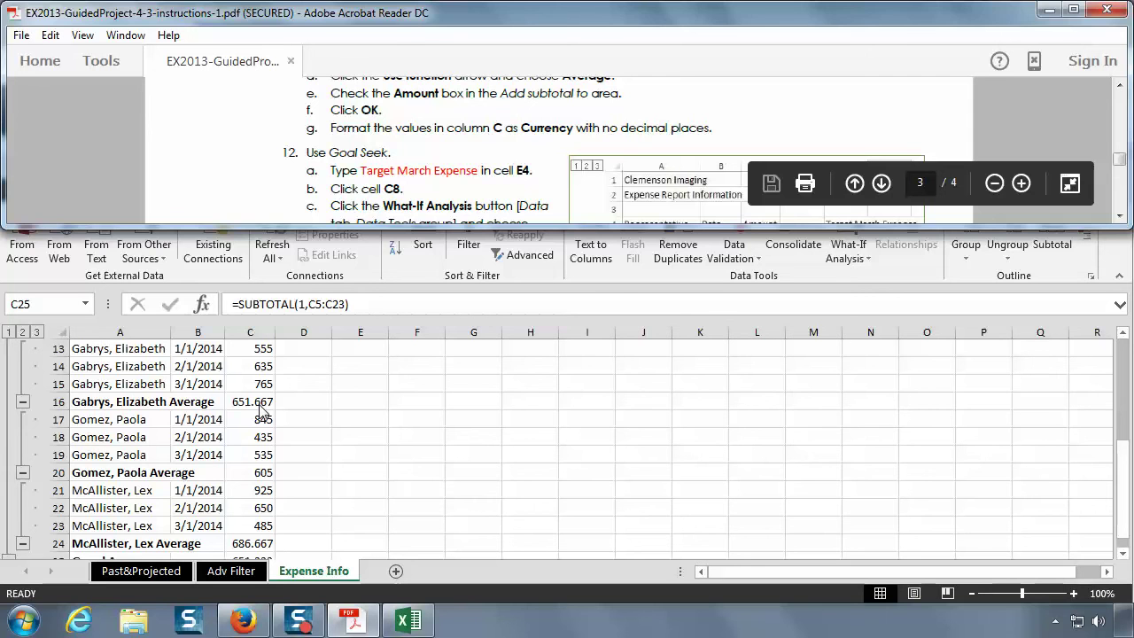
left_click(249, 331)
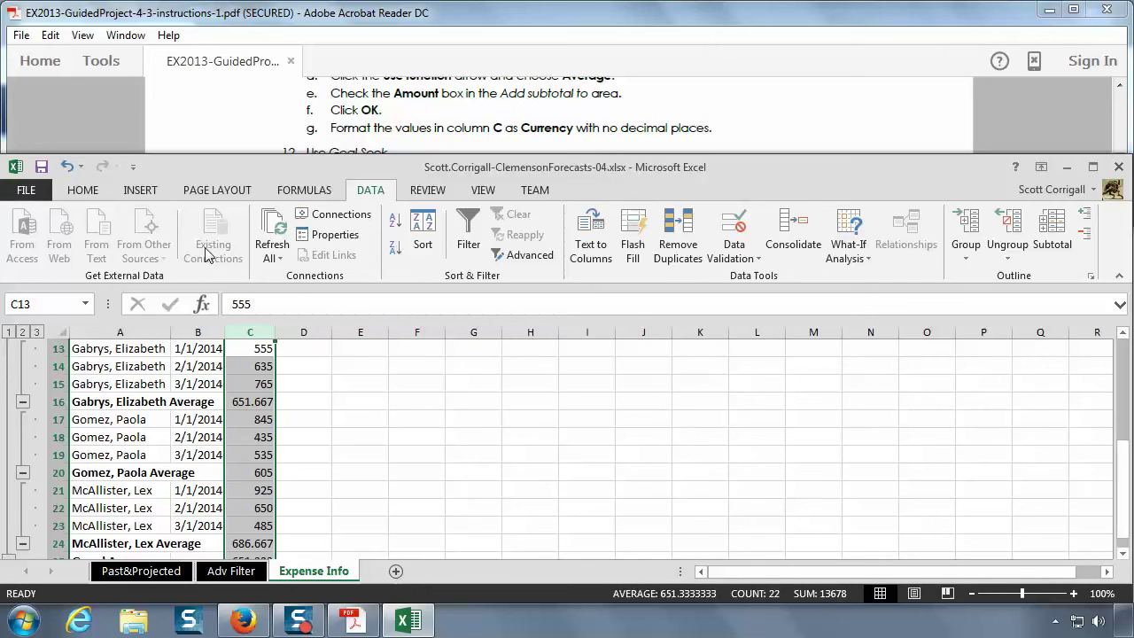
- Format column C as Currency with 0 decimal places through Format Cells
left_click(89, 192)
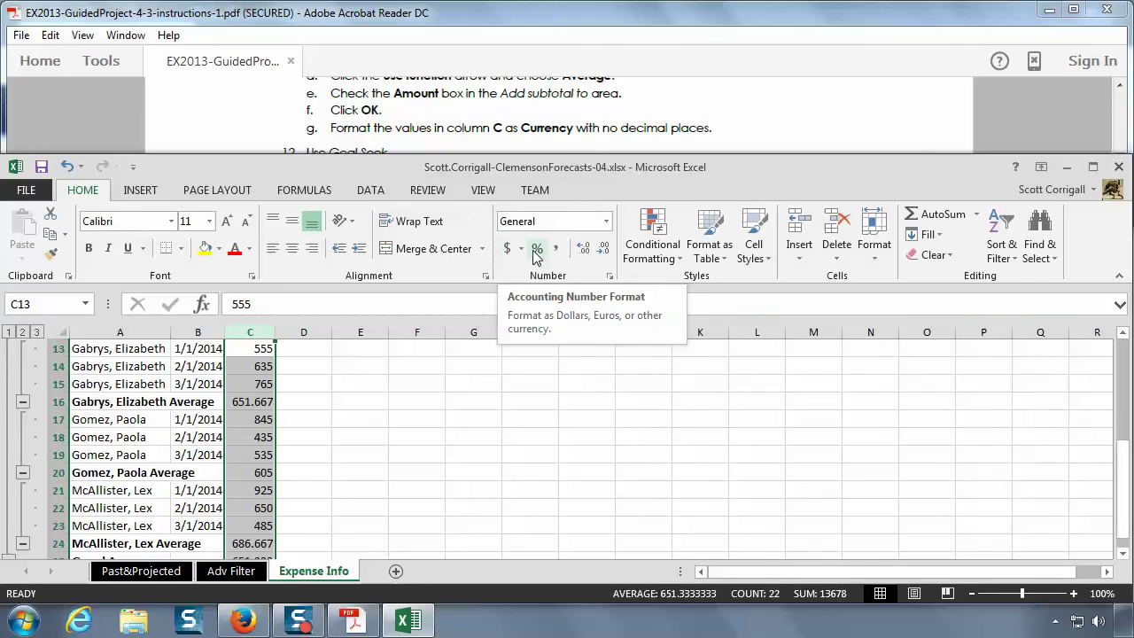
left_click(608, 223)
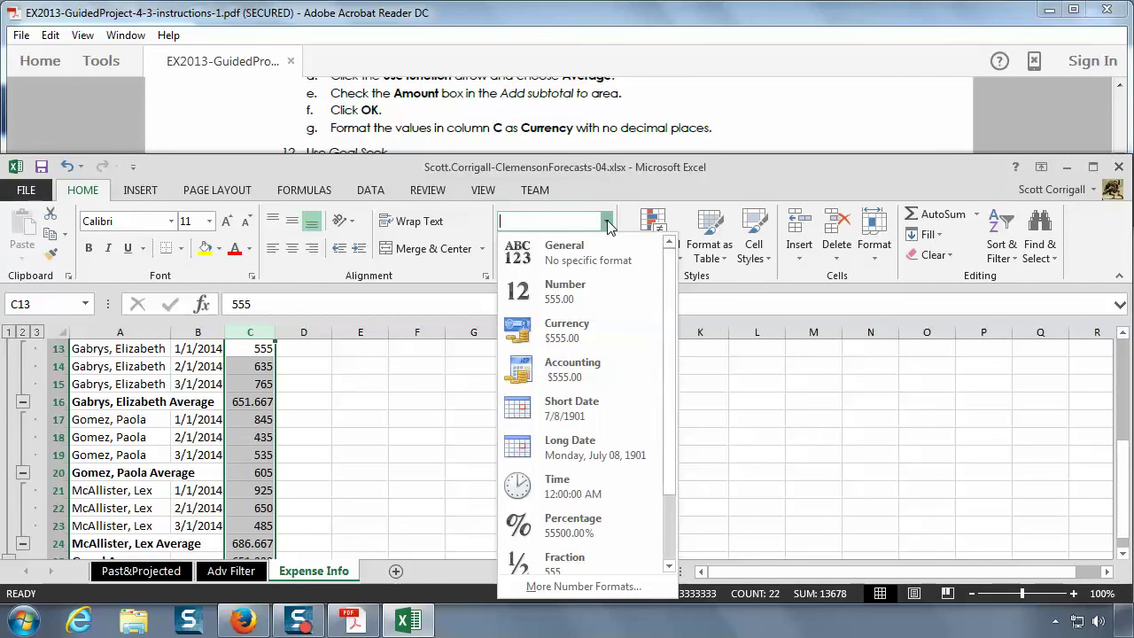
left_click(608, 223)
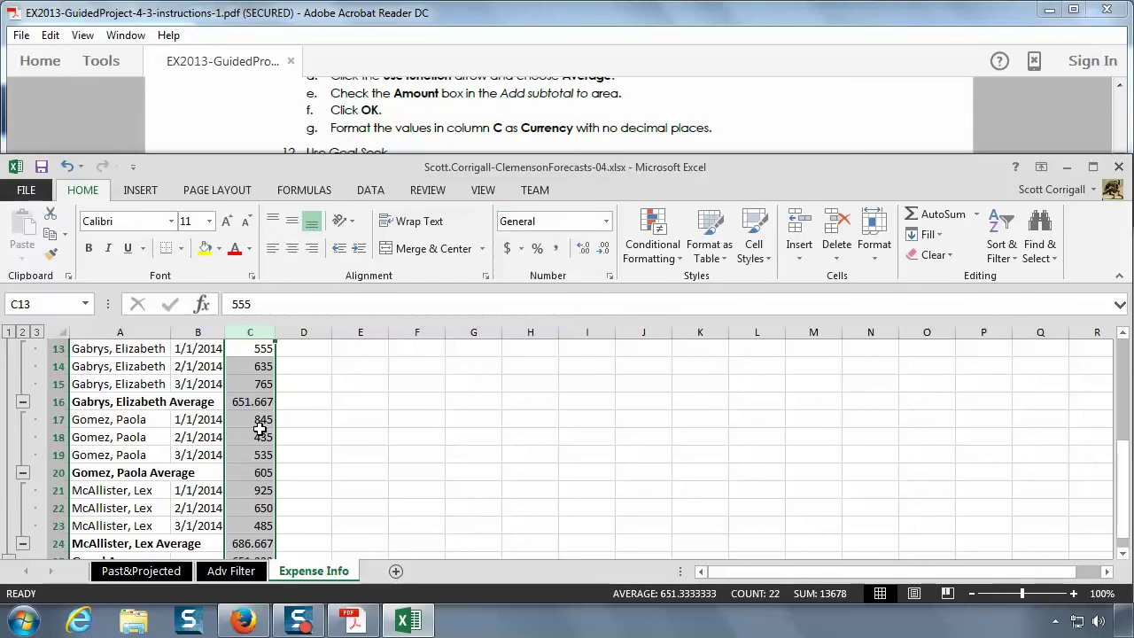
right_click(261, 433)
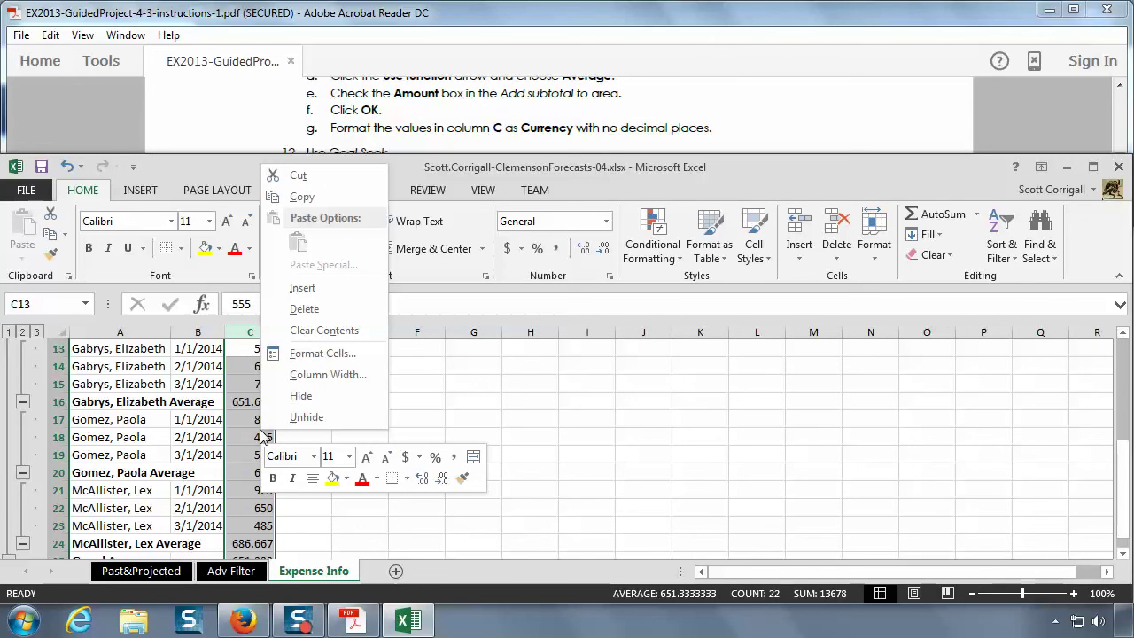
left_click(336, 351)
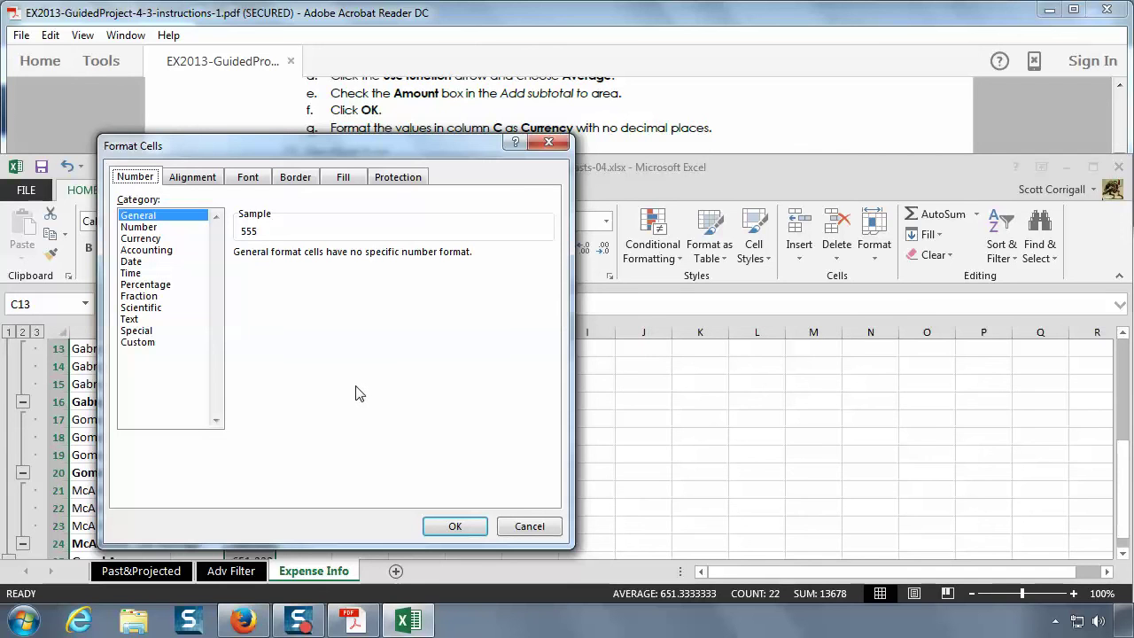
left_click(137, 240)
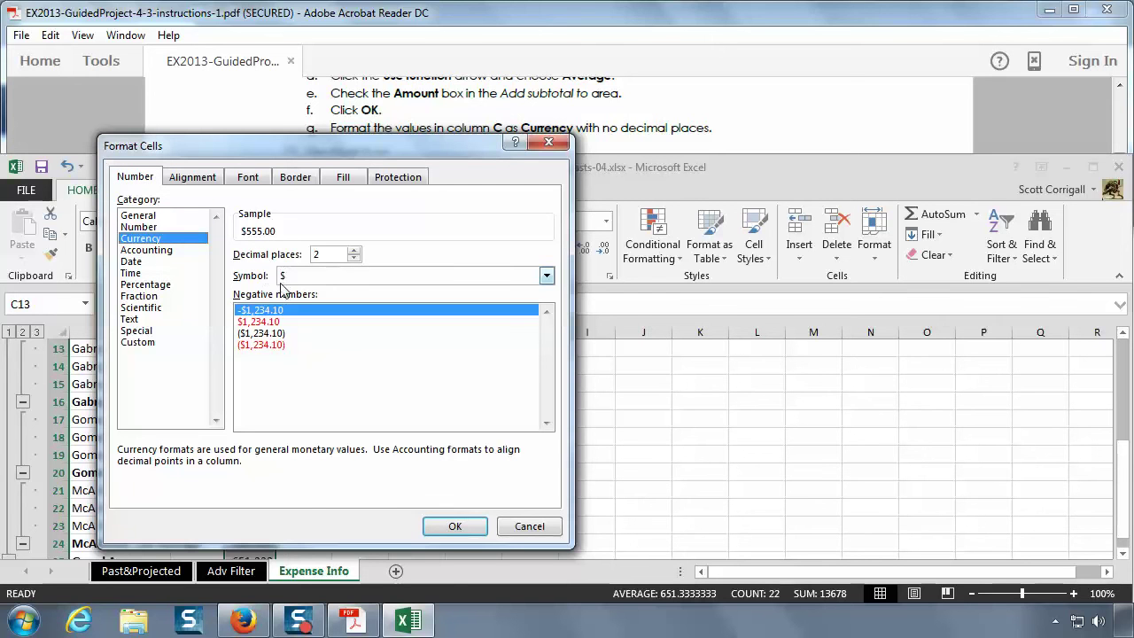
left_click(353, 259)
left_click(354, 259)
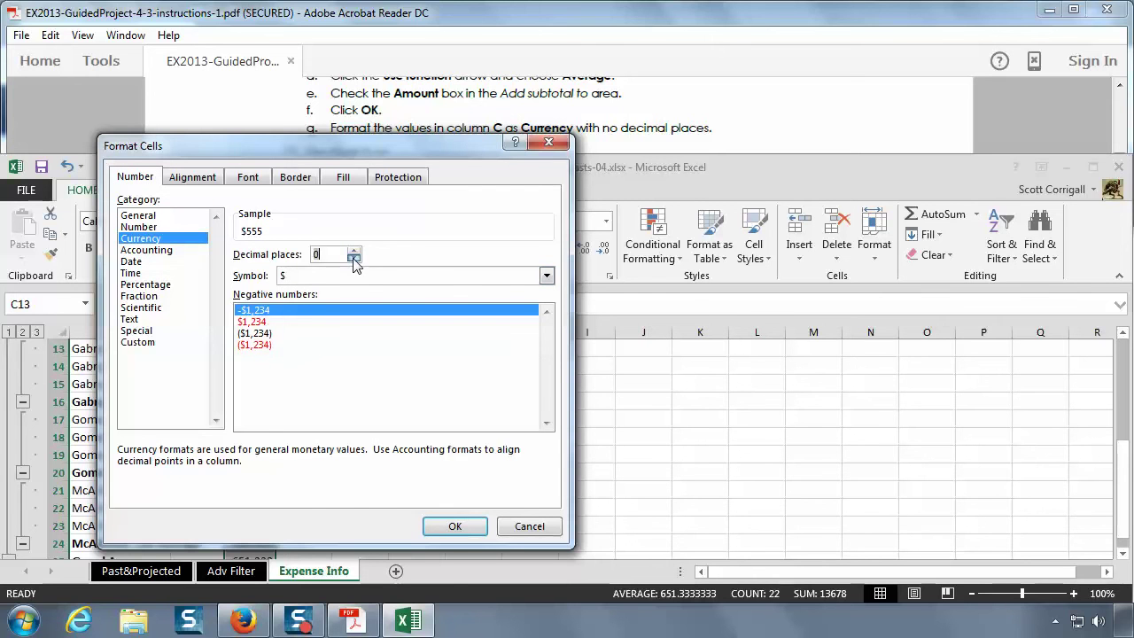
left_click(450, 526)
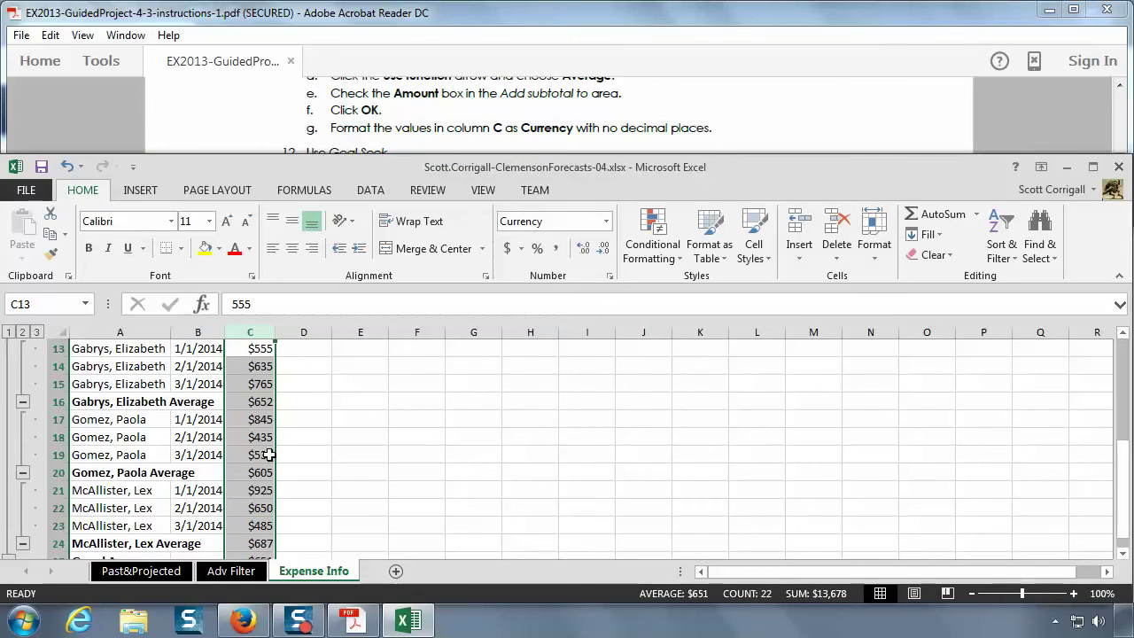
scroll(261, 411, "down", 1)
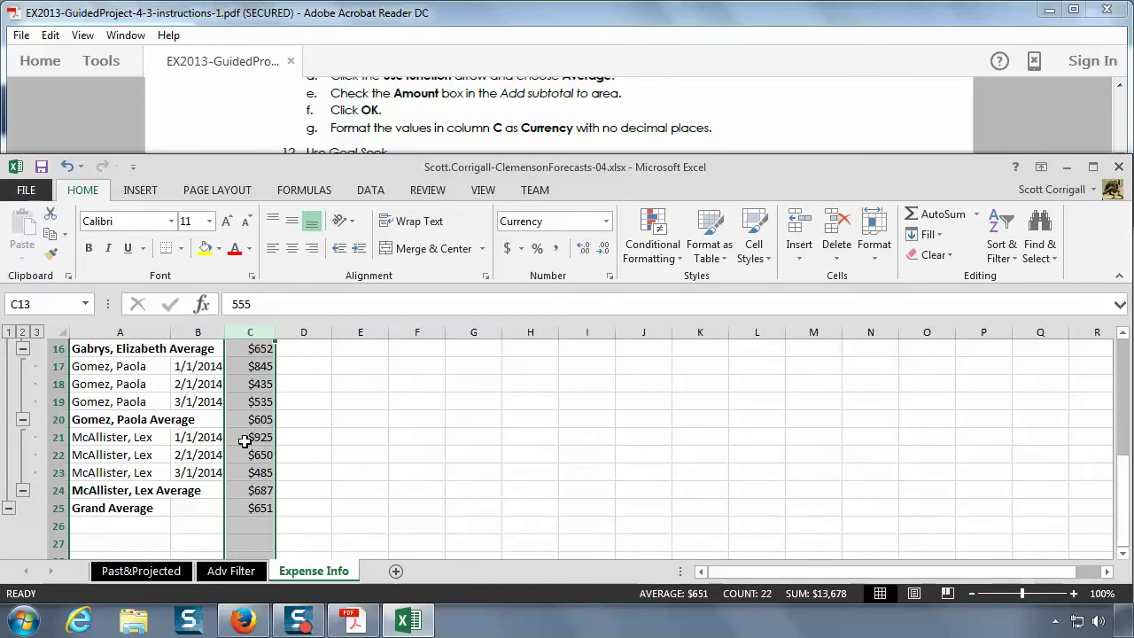
scroll(237, 462, "up", 5)
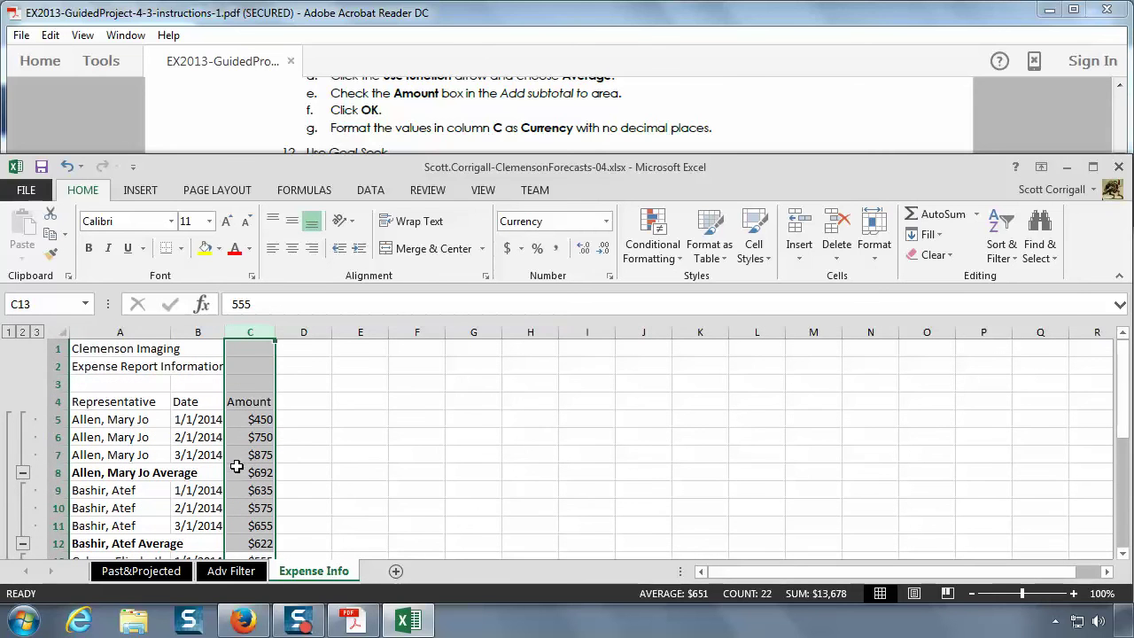
- Scroll the instructions PDF down to step 12, Use Goal Seek
left_click(458, 133)
scroll(458, 133, "down", 1)
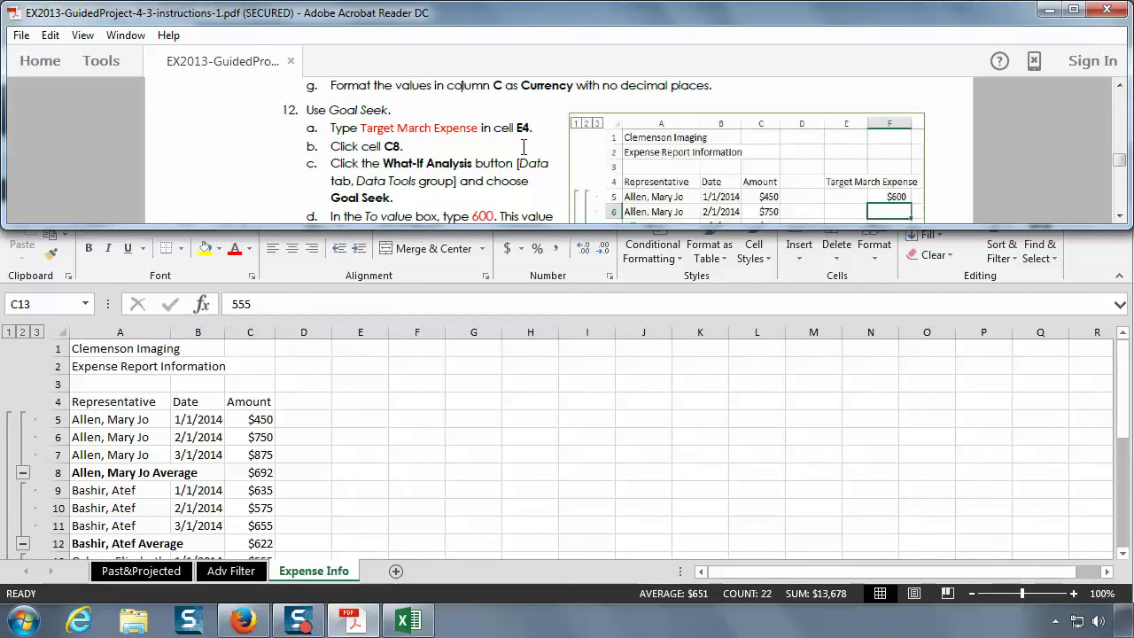
- Type the label 'Target March Expense' into cell E4
double_click(352, 404)
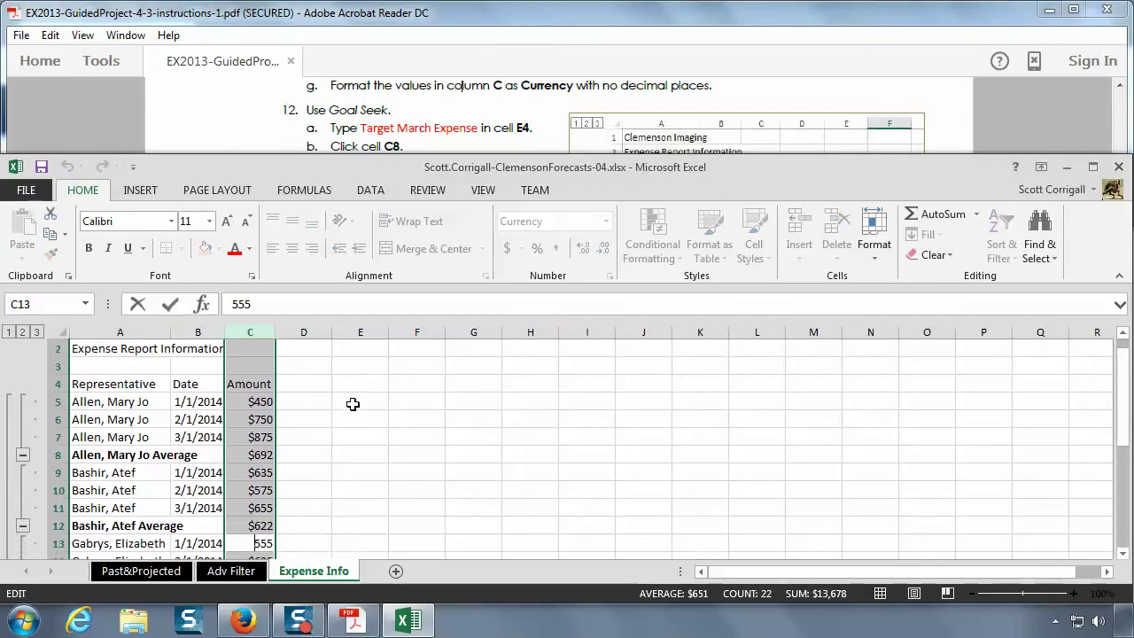
left_click(353, 402)
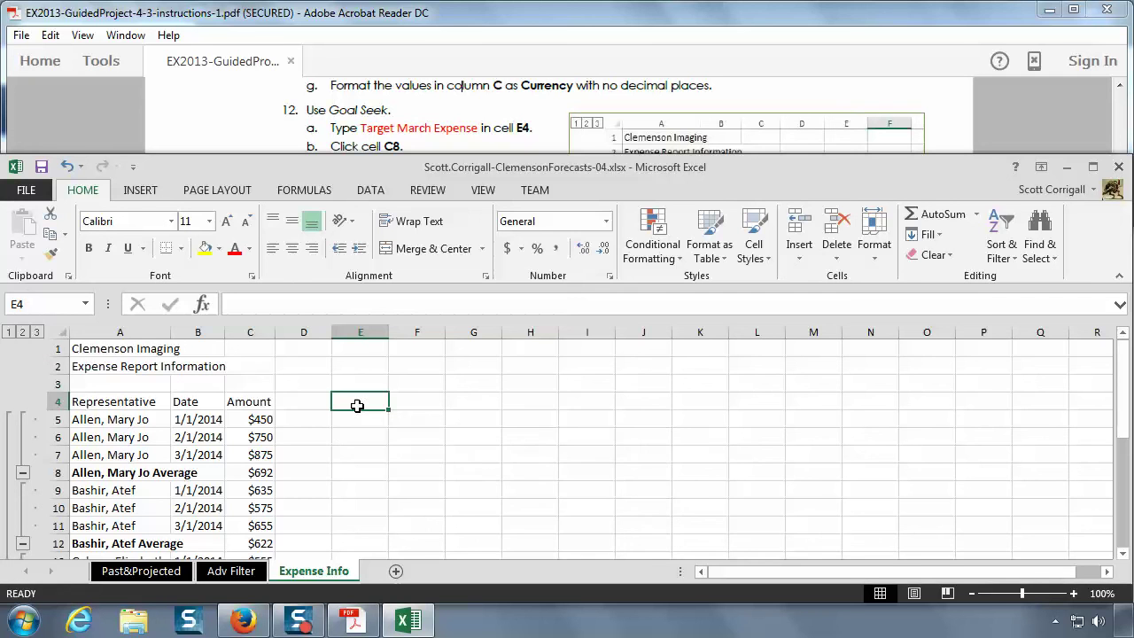
type("Tar")
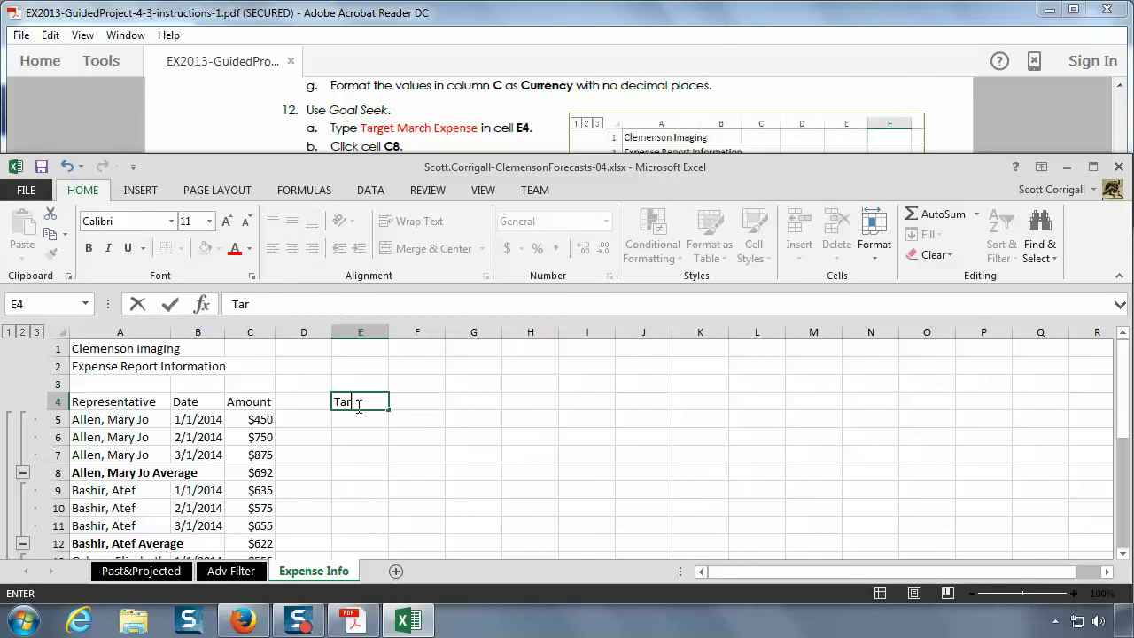
type("get March E")
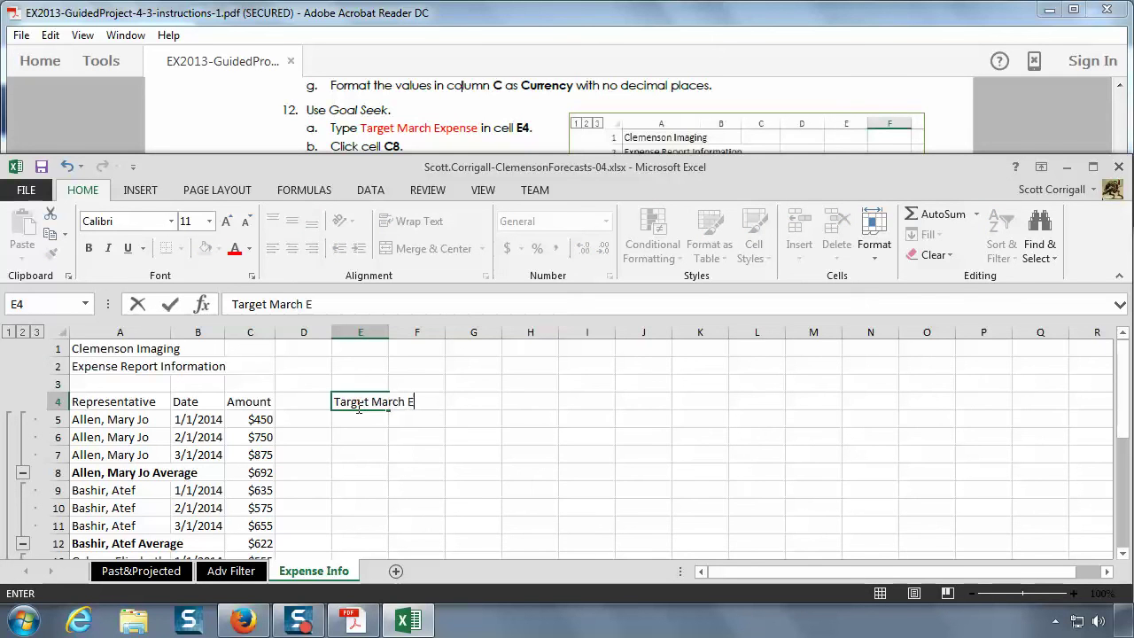
type("xpense")
key("Return")
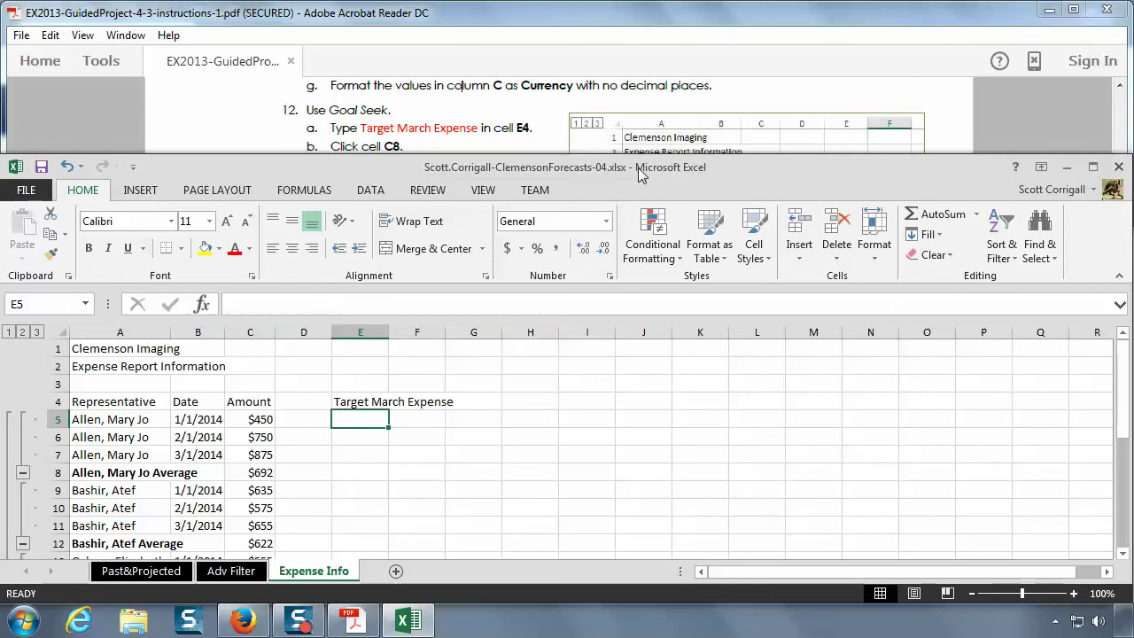
- Check the next instruction and select the first average amount in C8
left_click(518, 140)
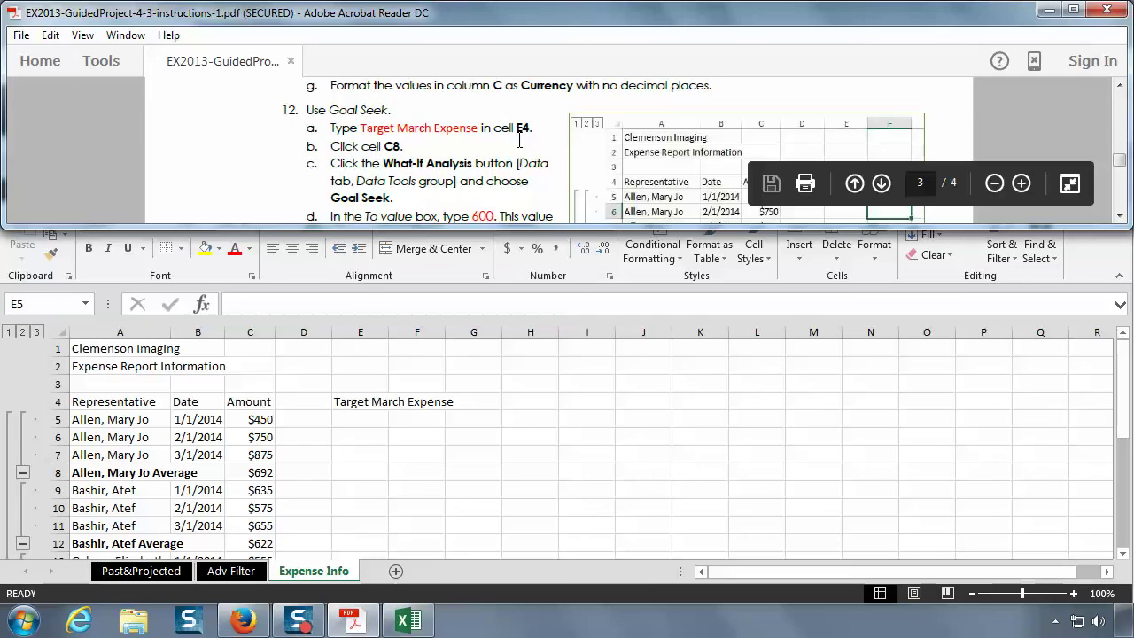
scroll(518, 140, "down", 1)
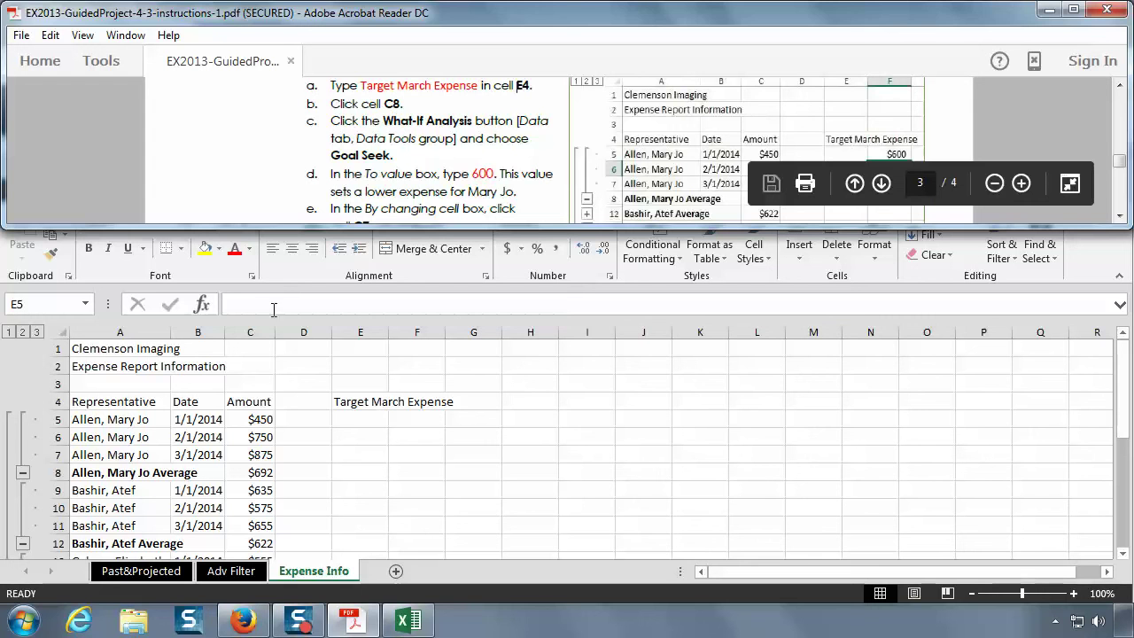
double_click(257, 472)
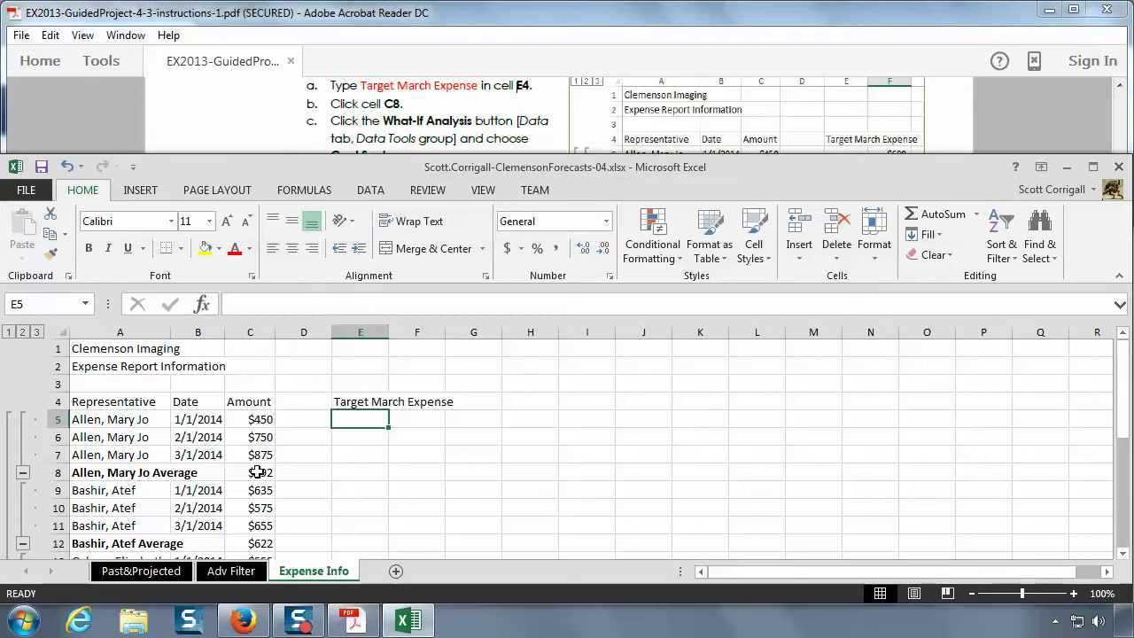
left_click(256, 472)
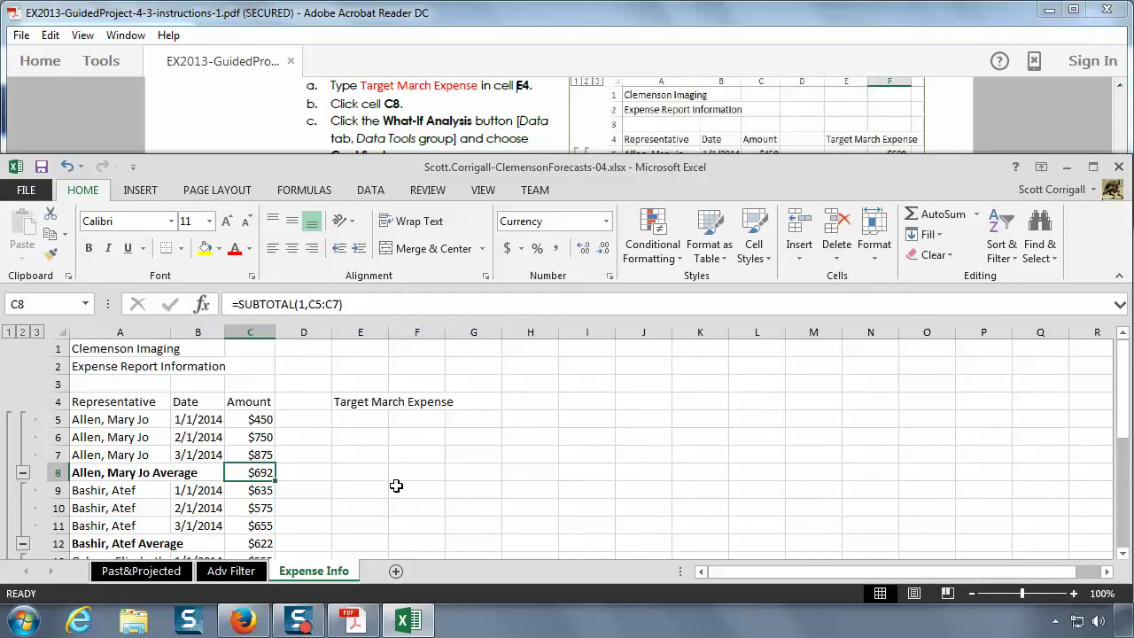
- Launch Goal Seek from Data > What-If Analysis with C8 selected
left_click(373, 196)
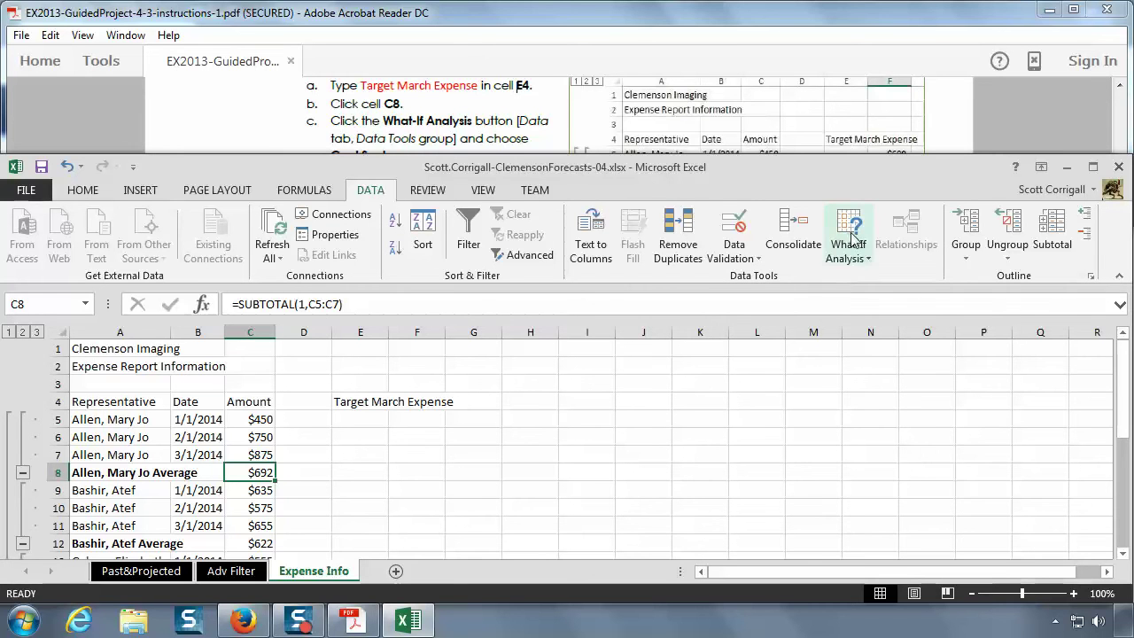
left_click(418, 119)
scroll(418, 120, "down", 1)
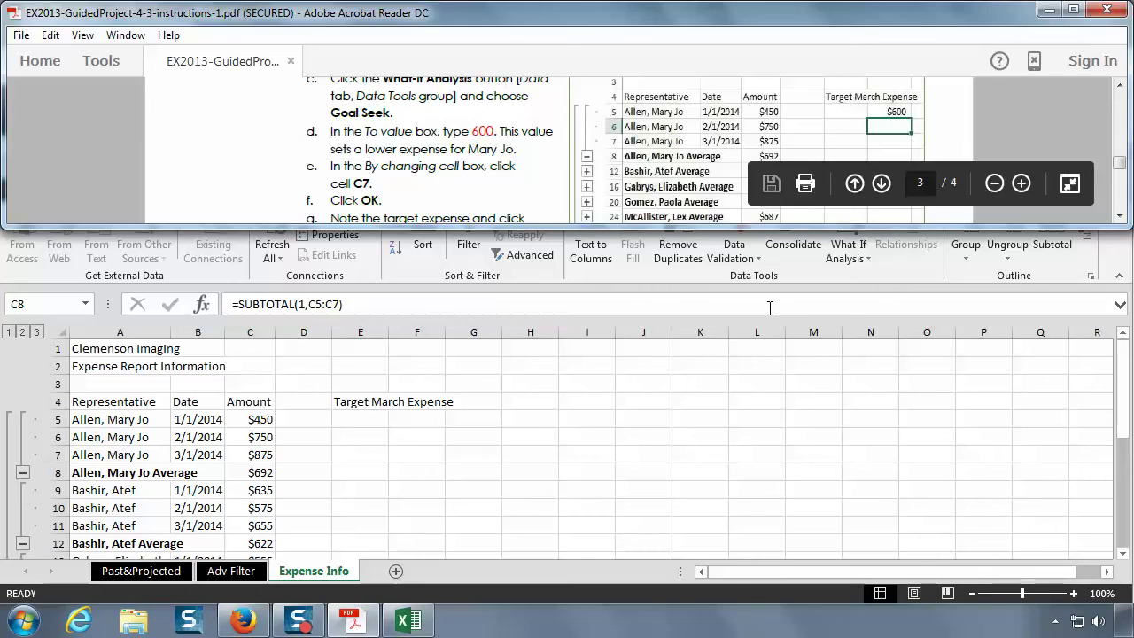
left_click(842, 268)
left_click(844, 257)
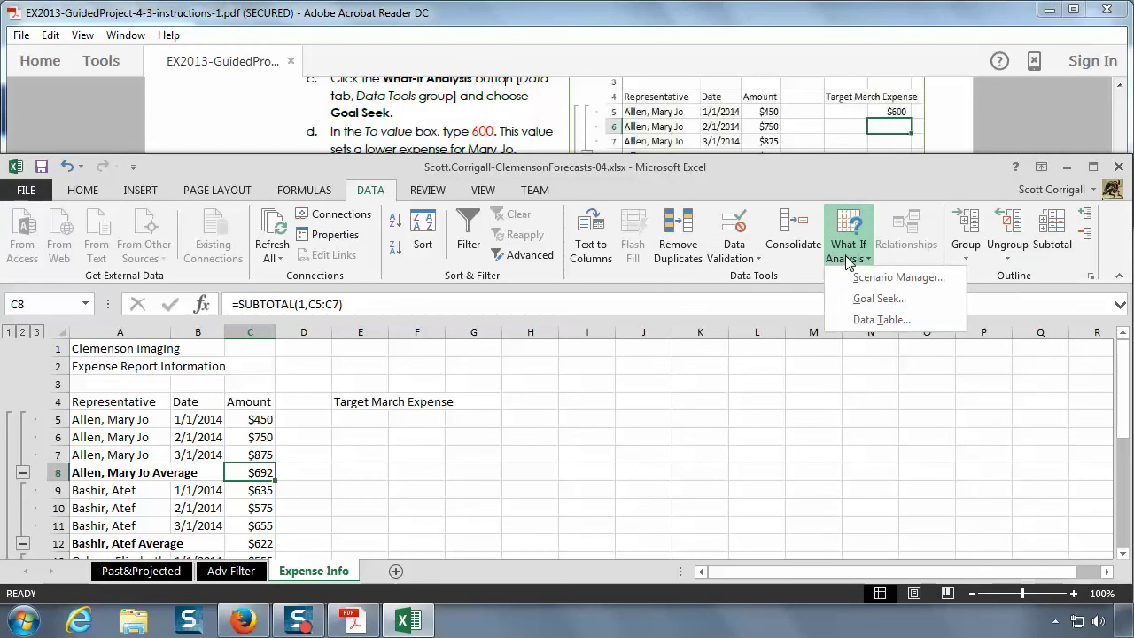
left_click(886, 304)
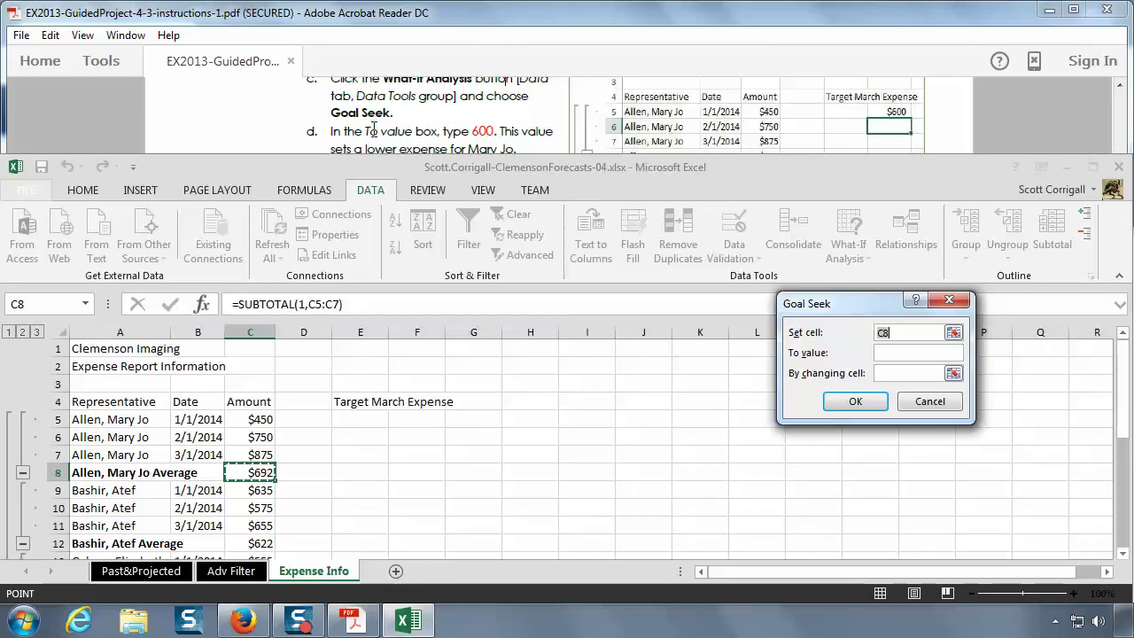
- Goal Seek C8 to 600 by changing cell C7
left_click(906, 351)
key("Tab")
left_click(483, 119)
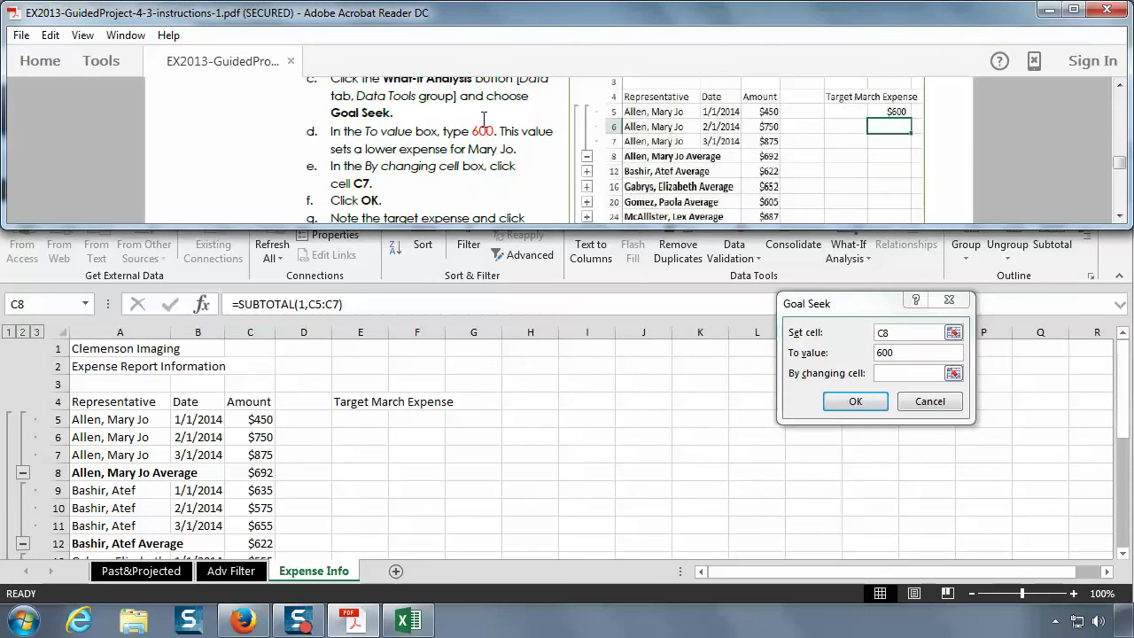
scroll(483, 119, "down", 1)
scroll(483, 119, "down", 1)
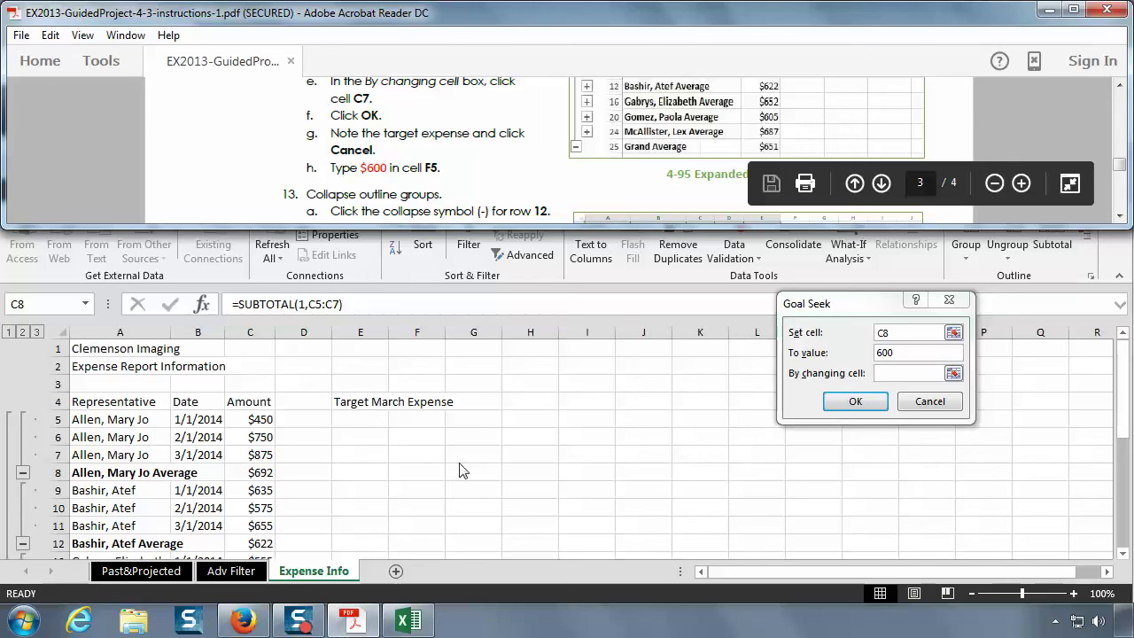
left_click(915, 372)
type("C7")
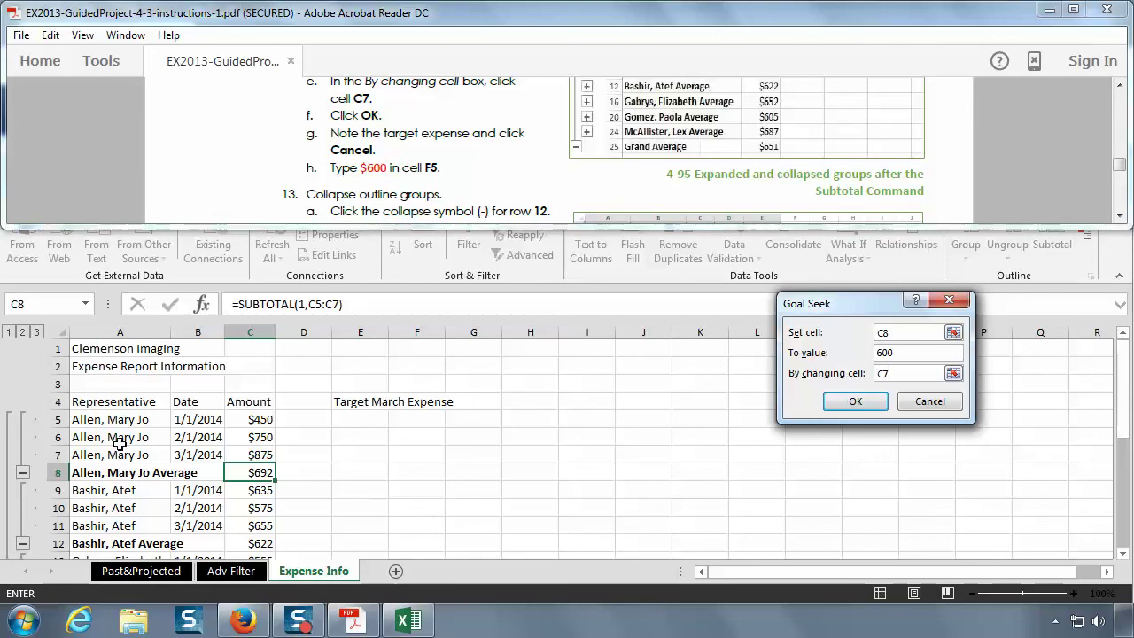
left_click(856, 401)
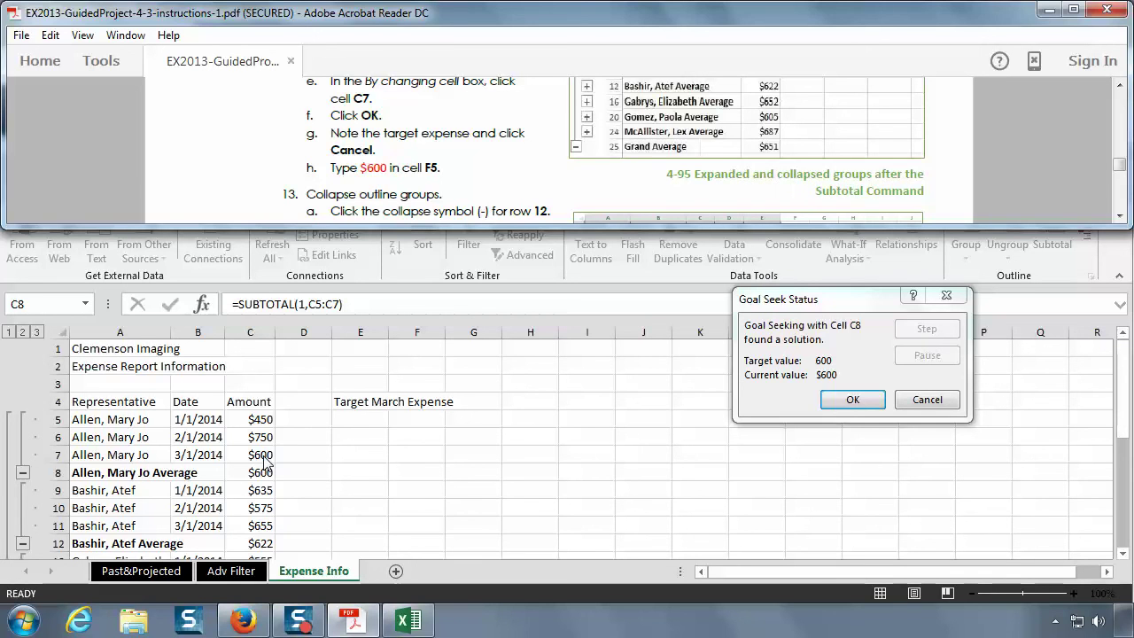
- Cancel the Goal Seek result so C7 reverts to $875
left_click(927, 400)
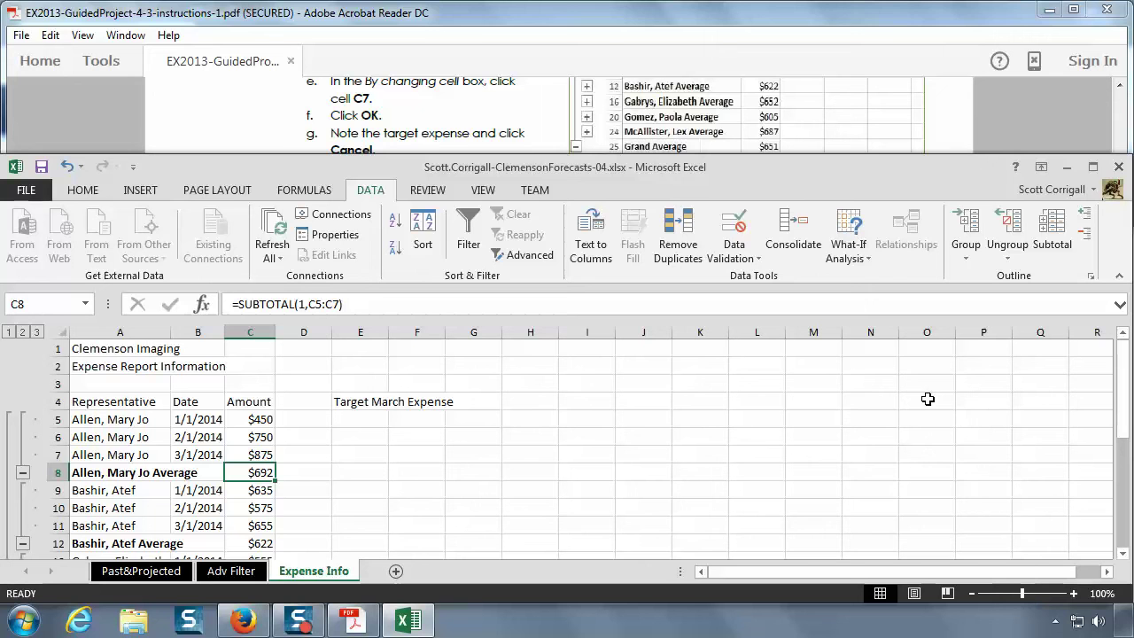
left_click(429, 132)
scroll(429, 128, "down", 1)
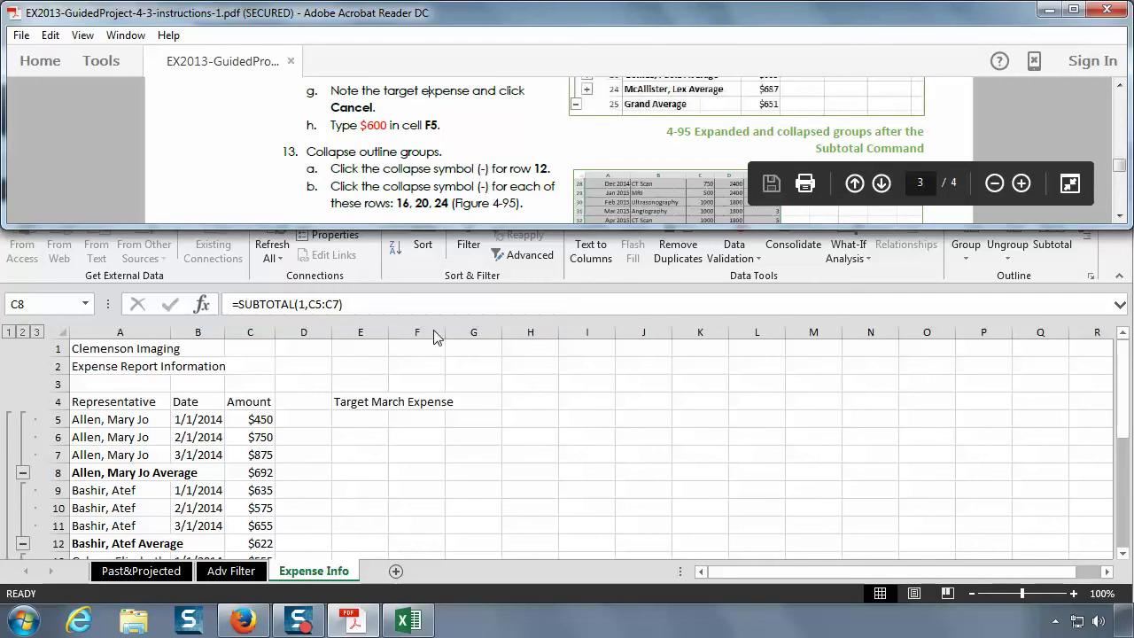
left_click(422, 417)
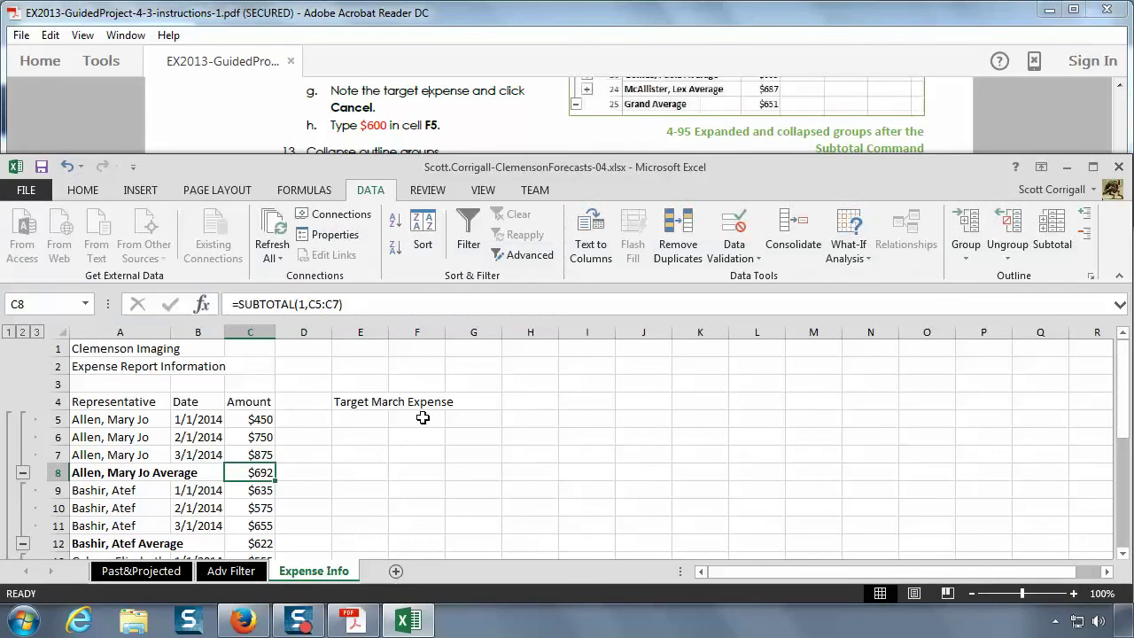
- Enter $600 in cell F5 as the target note
double_click(423, 417)
left_click(423, 417)
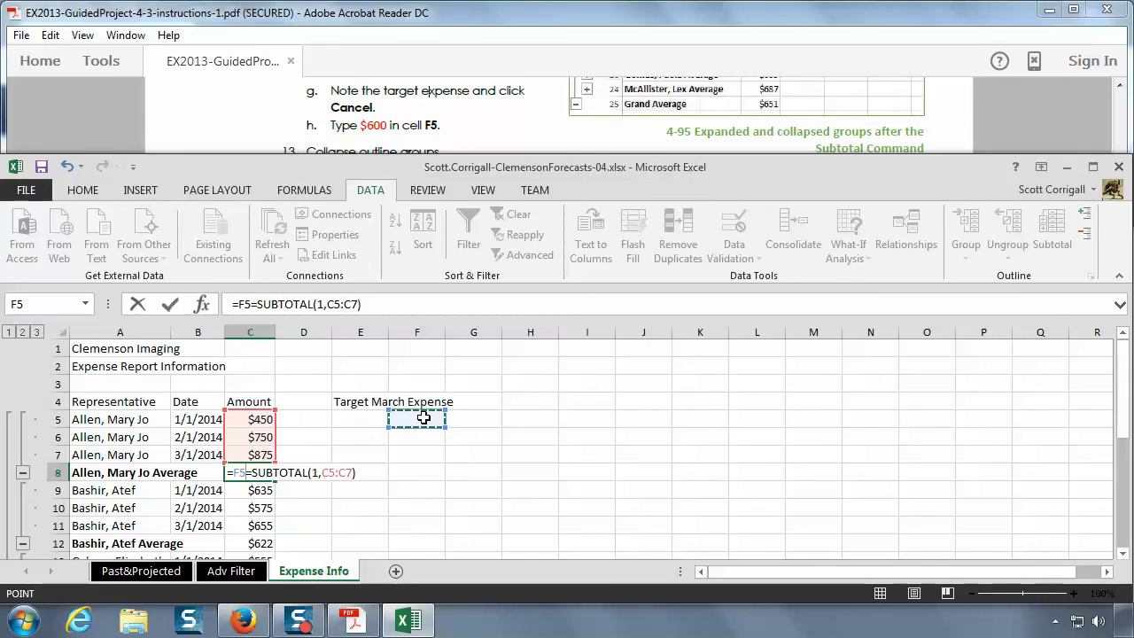
key("Escape")
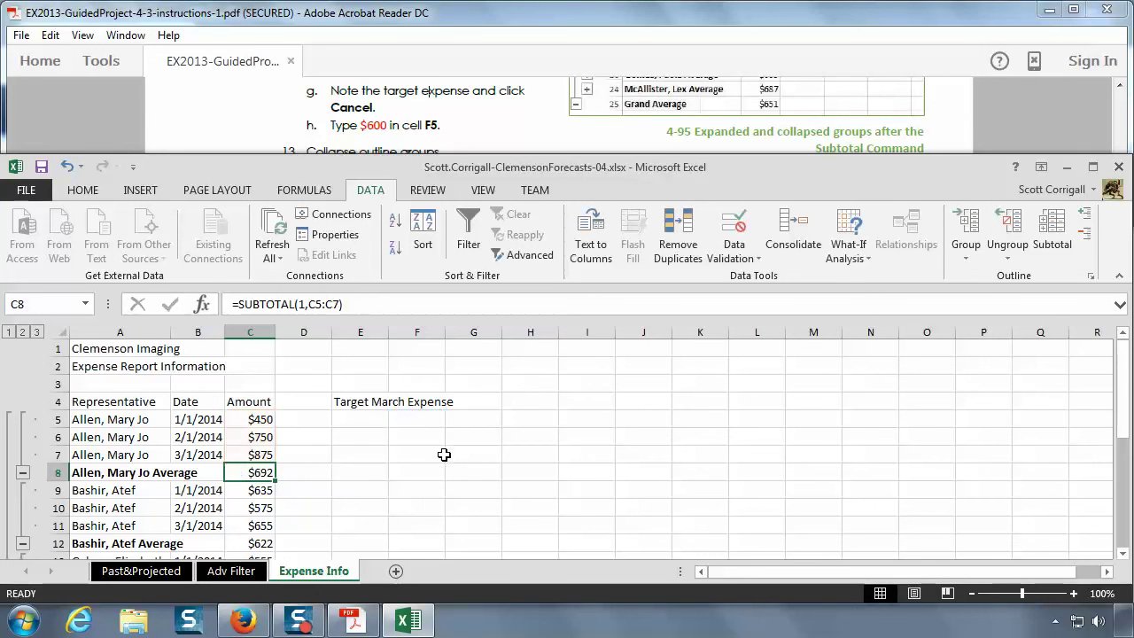
left_click(423, 420)
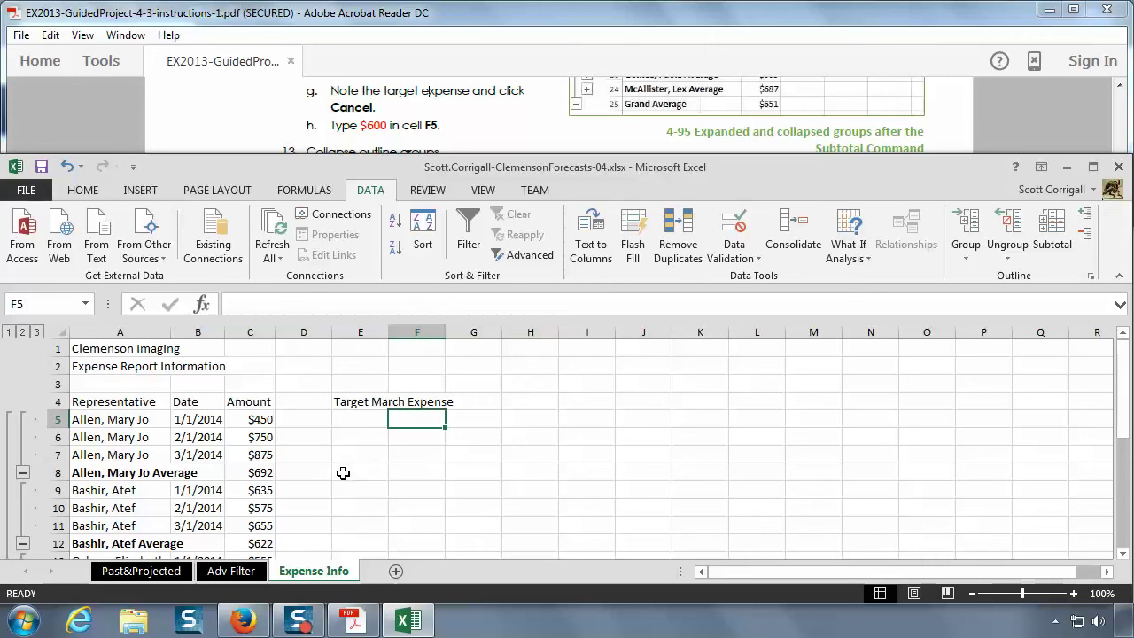
type("$")
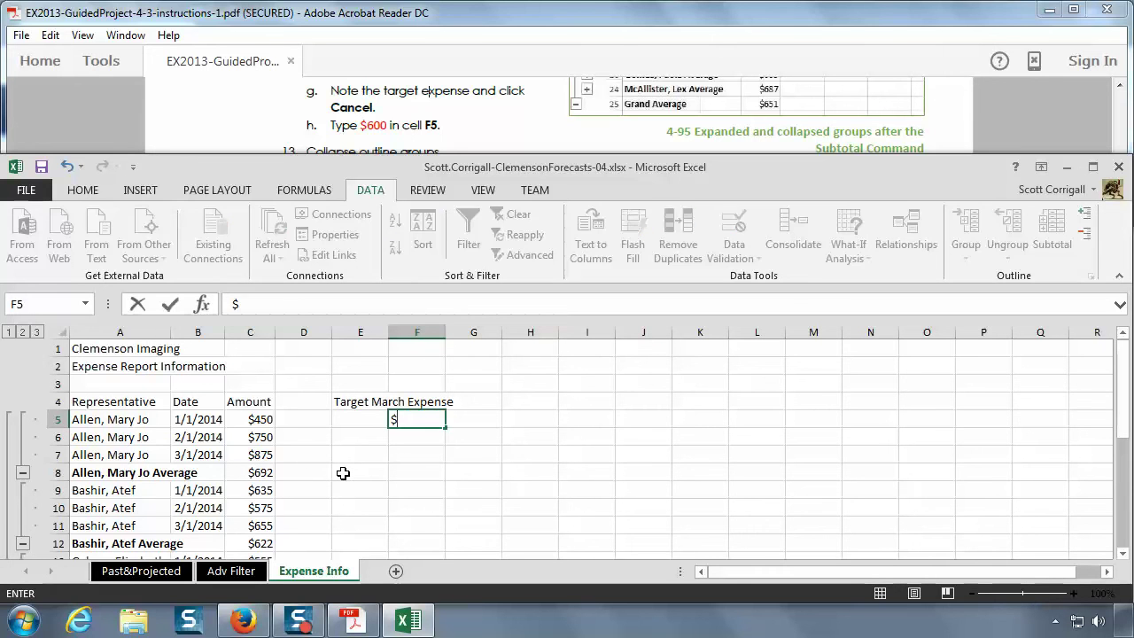
type("600")
key("Return")
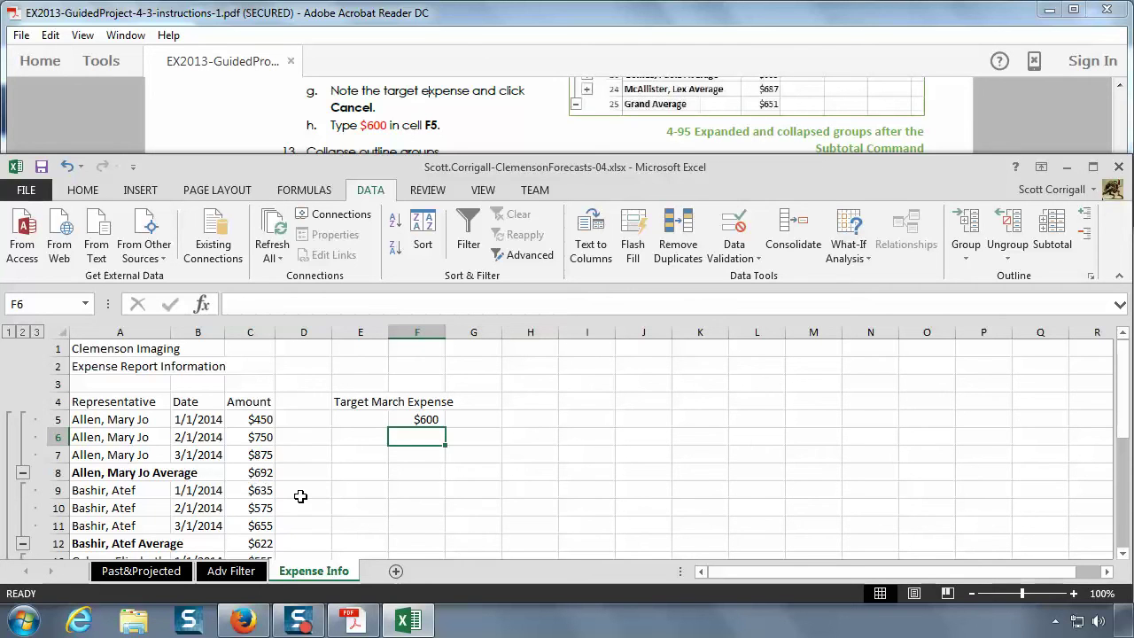
left_click(460, 110)
scroll(492, 168, "down", 1)
scroll(493, 168, "down", 1)
scroll(492, 169, "up", 1)
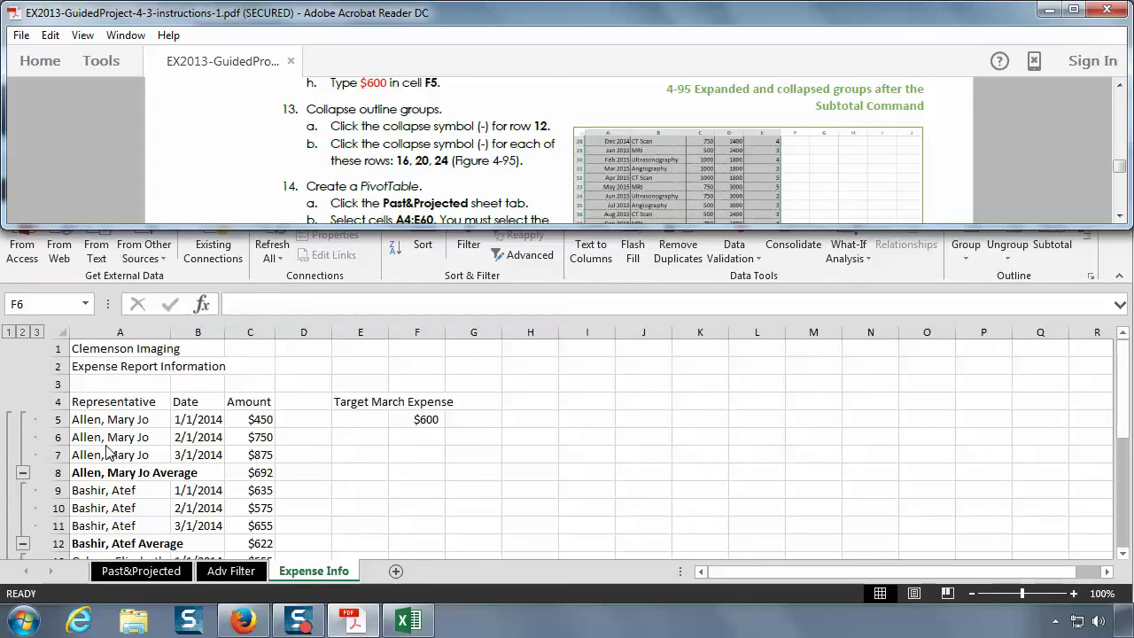
scroll(106, 451, "down", 1)
scroll(105, 451, "up", 1)
key("alt+Tab")
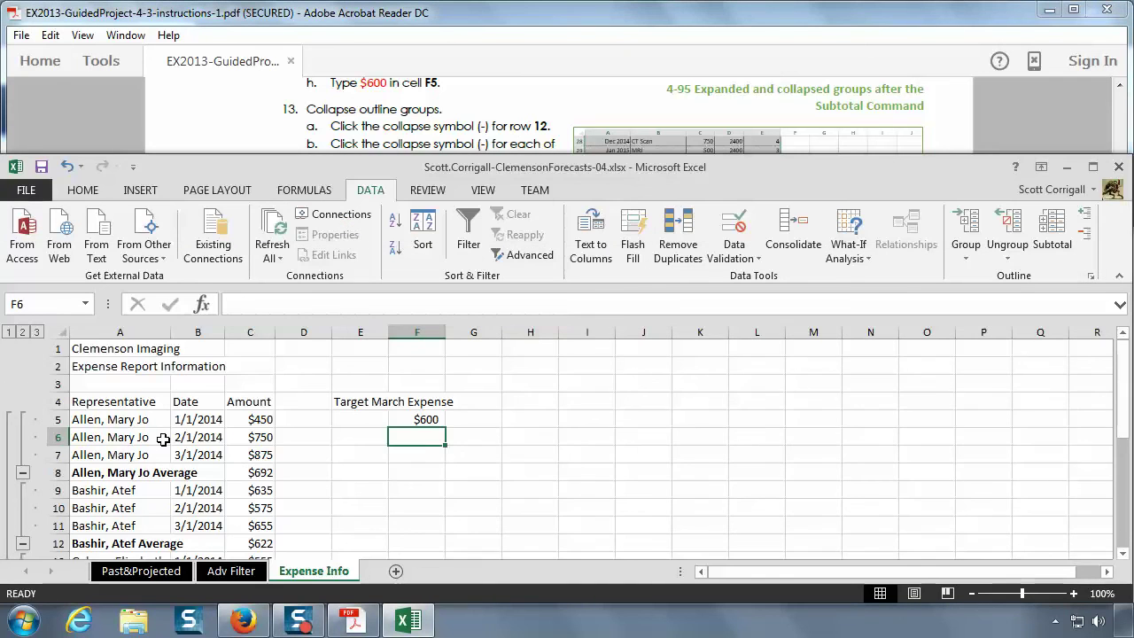
scroll(163, 439, "down", 1)
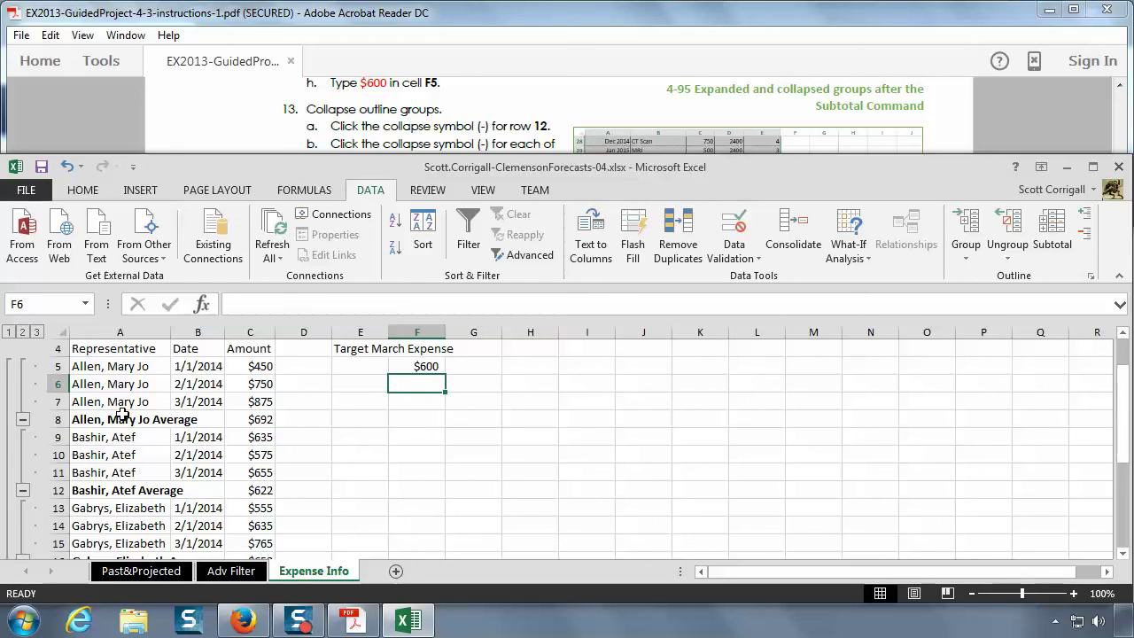
- Collapse the four representative groups at rows 12, 16, 20 and 24
left_click(23, 493)
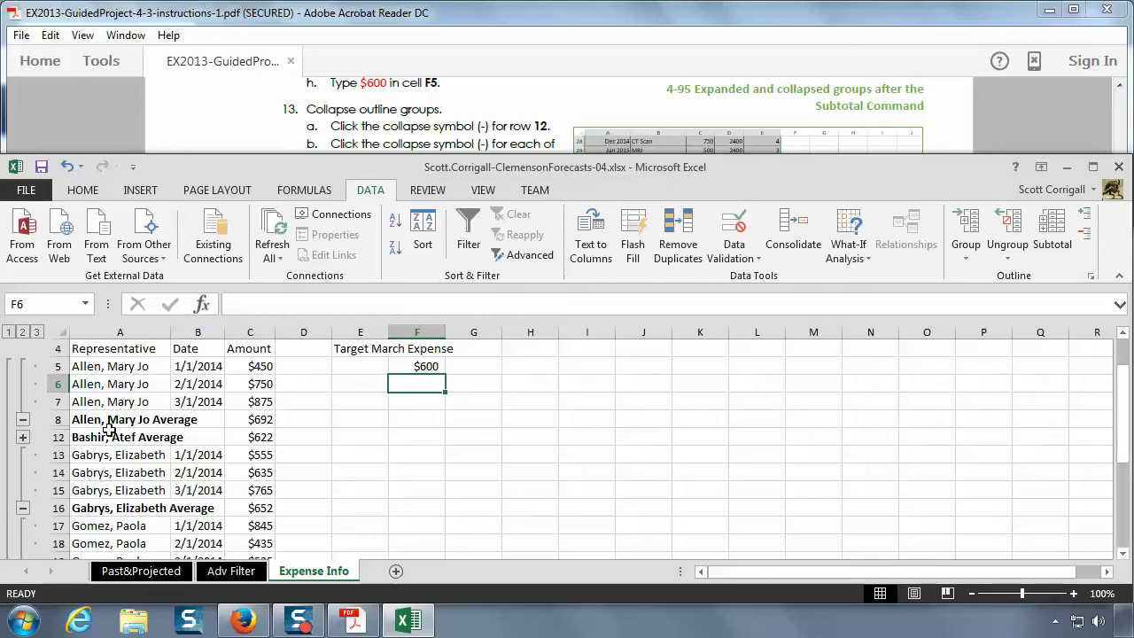
left_click(405, 116)
scroll(403, 121, "down", 1)
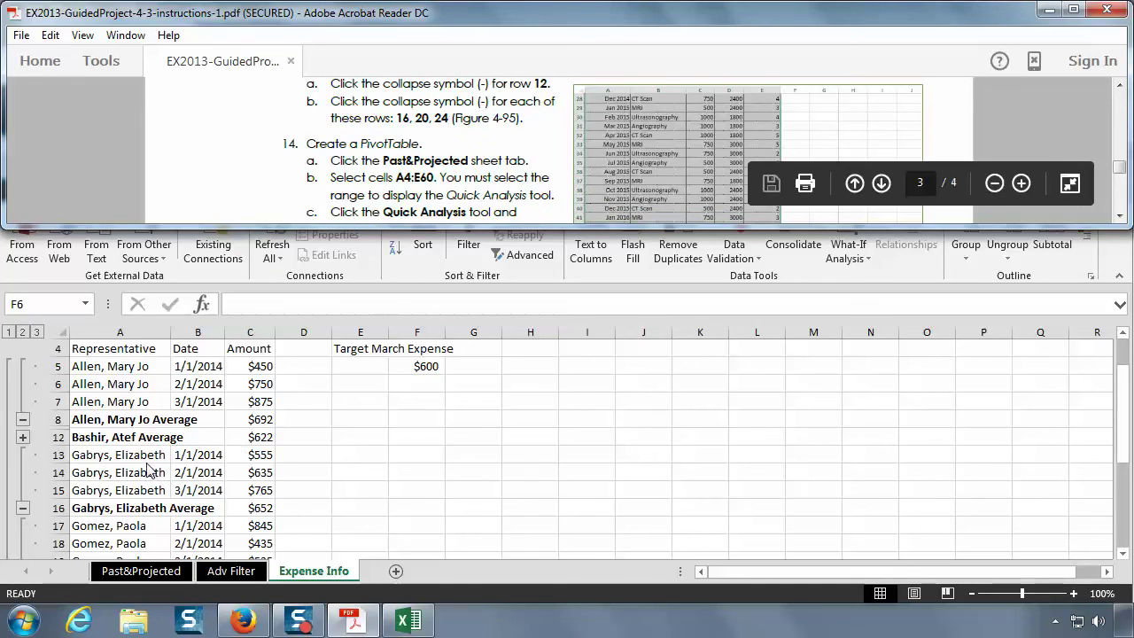
left_click(25, 510)
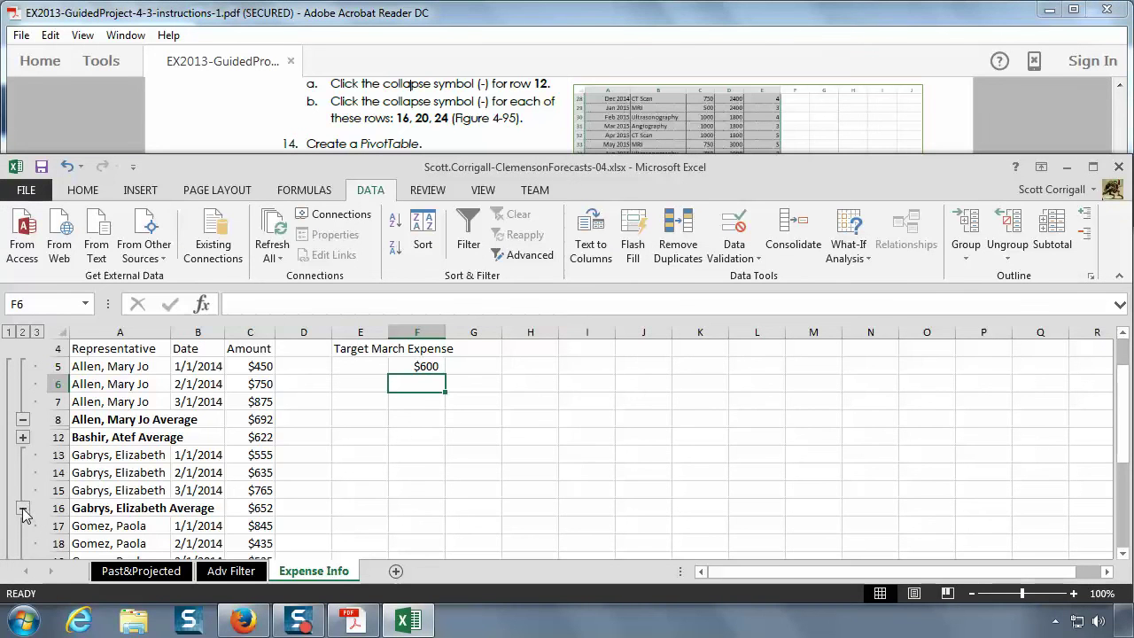
left_click(24, 509)
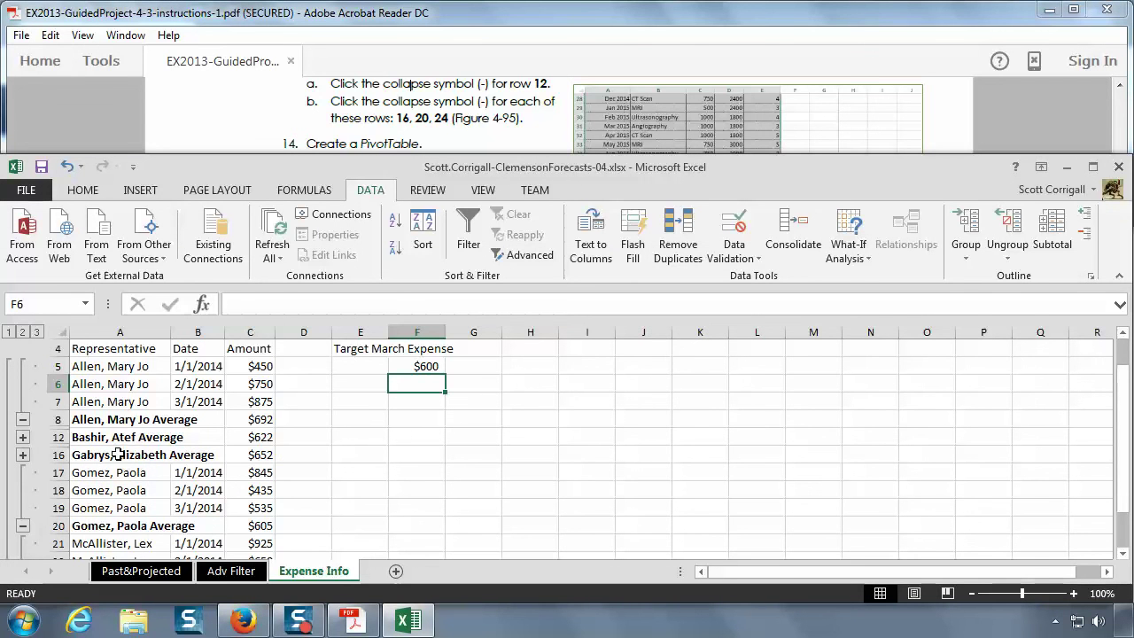
left_click(23, 526)
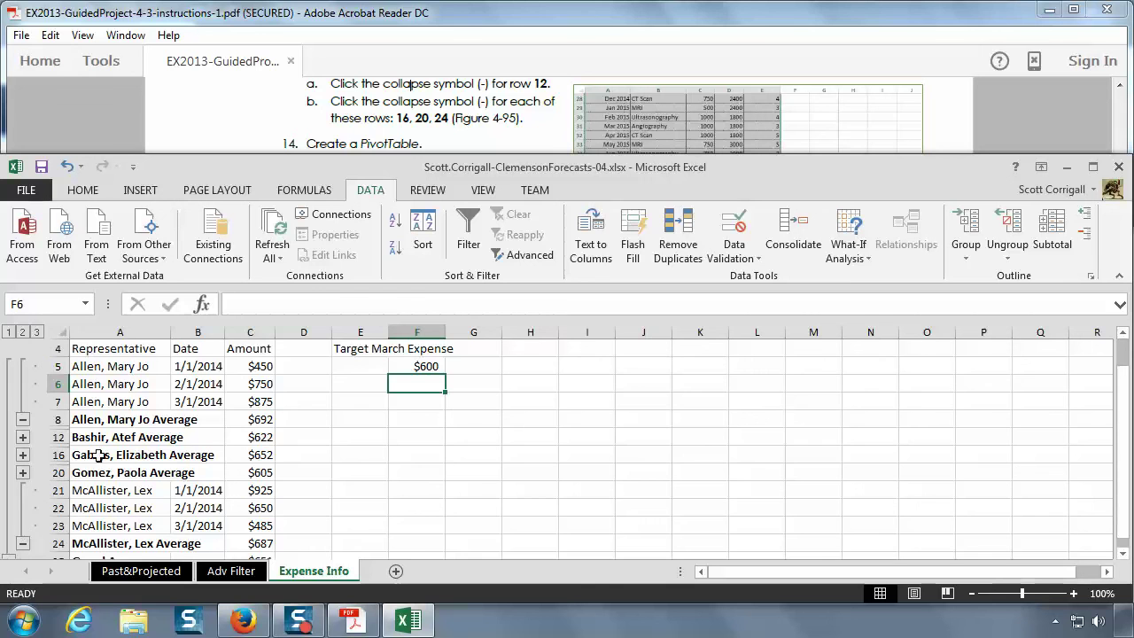
left_click(23, 542)
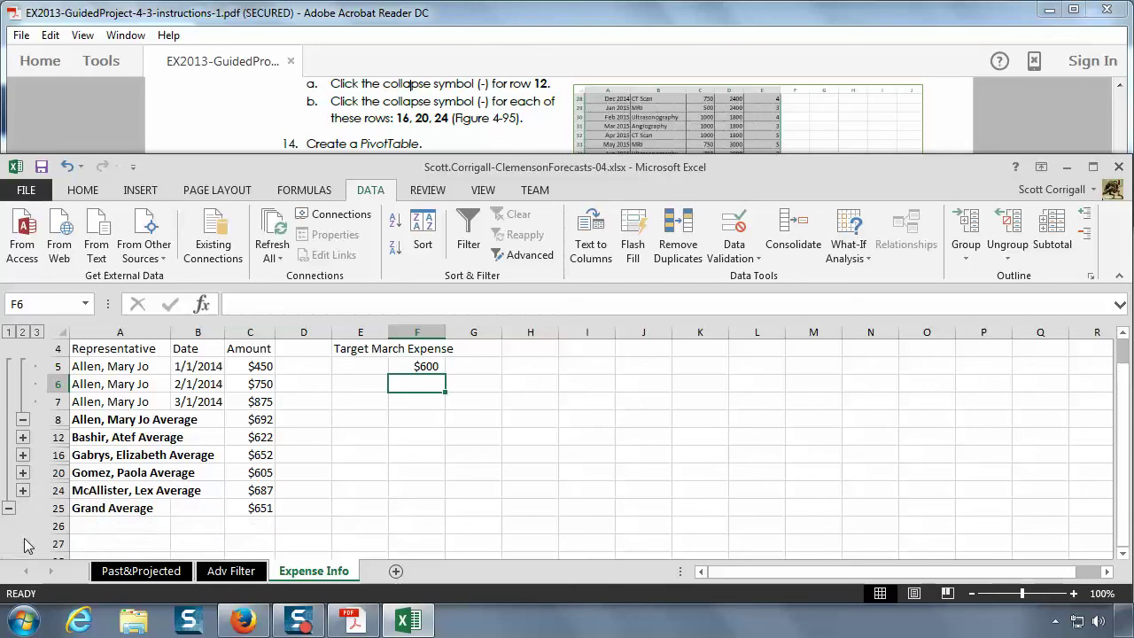
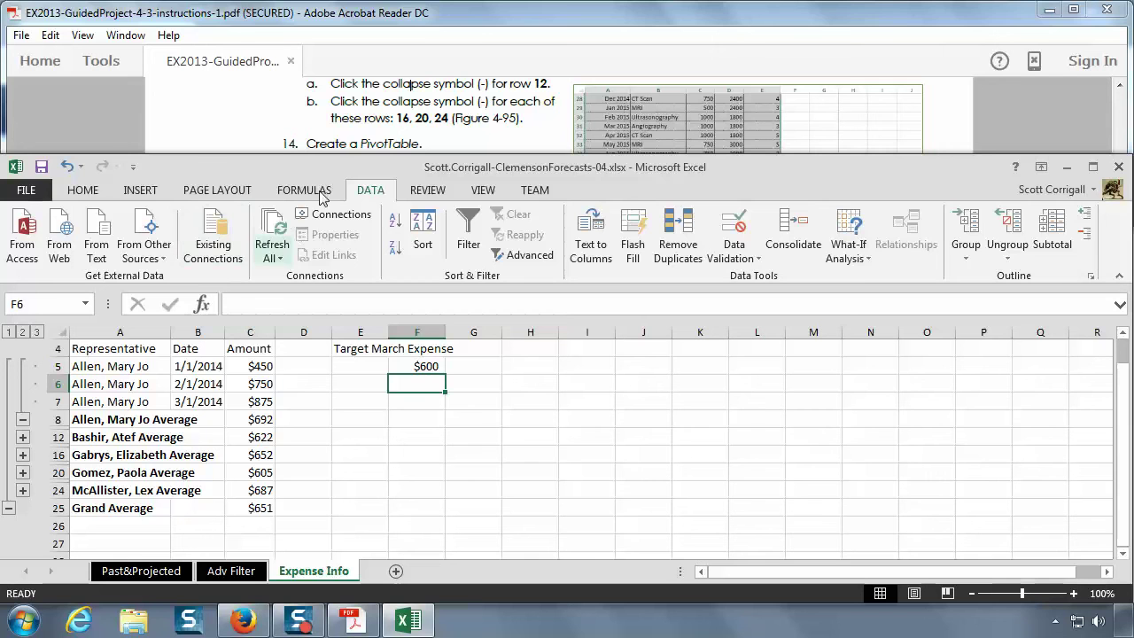
- Scroll the instructions to step 14, Create a PivotTable, then show the Past&Projected sheet
left_click(335, 137)
scroll(334, 137, "down", 1)
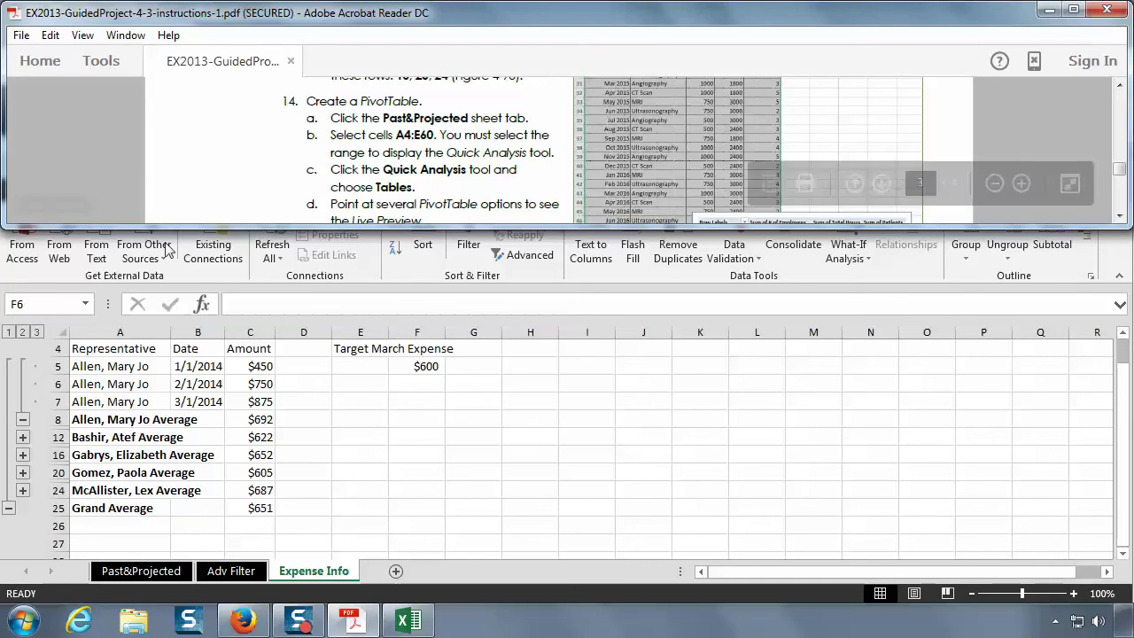
left_click(156, 571)
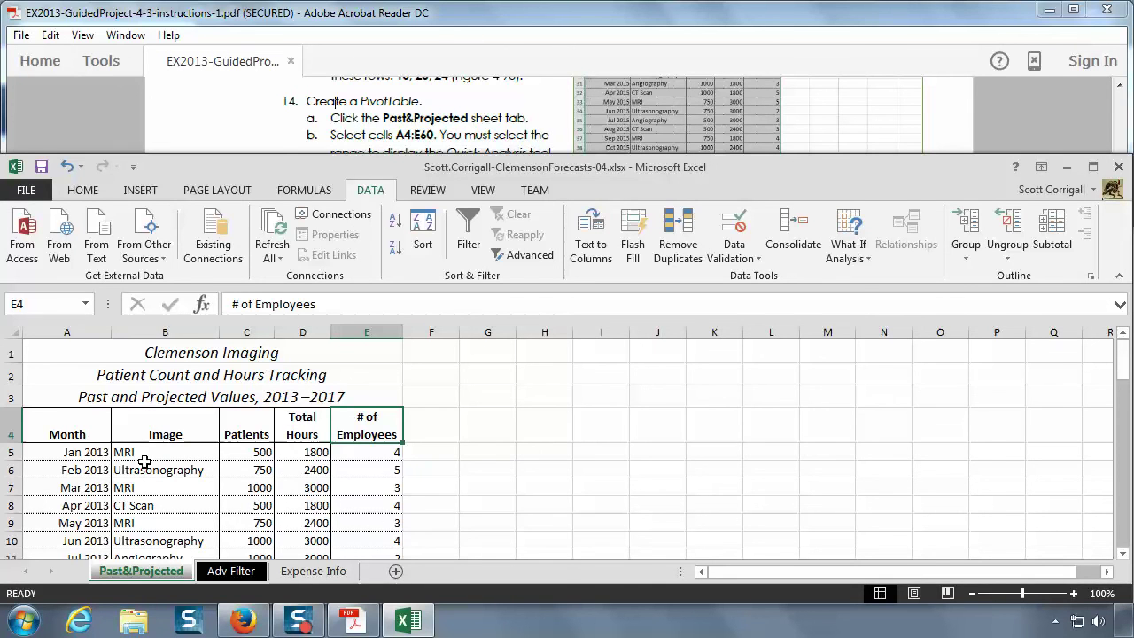
- Check the Adv Filter and Expense Info sheets, then select A4:E60 on Past&Projected
left_click(233, 572)
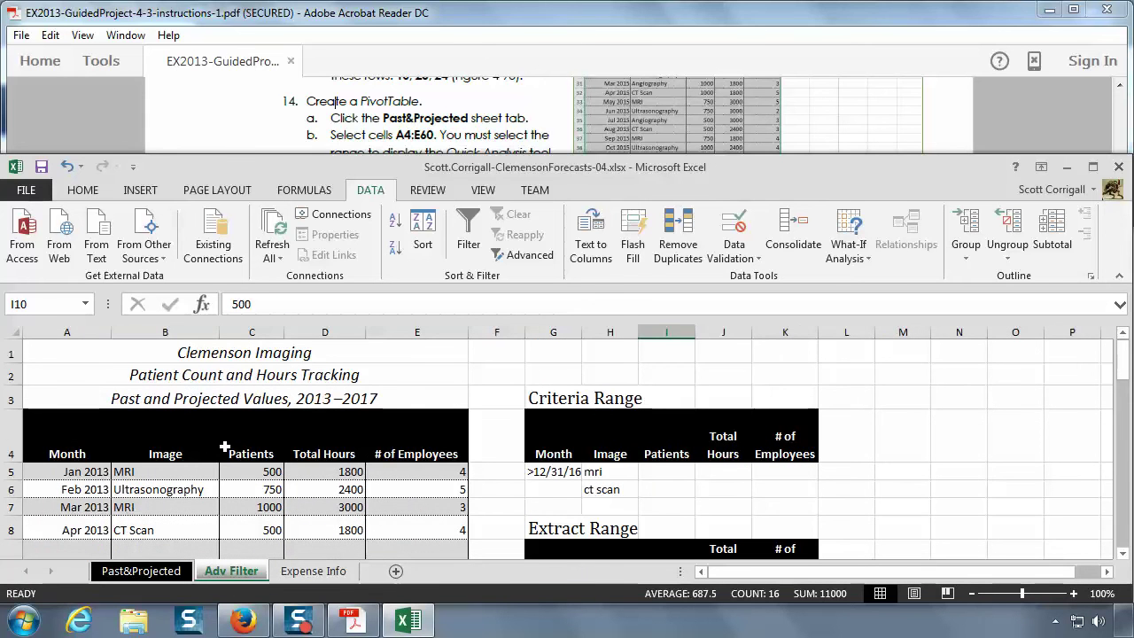
left_click(224, 447)
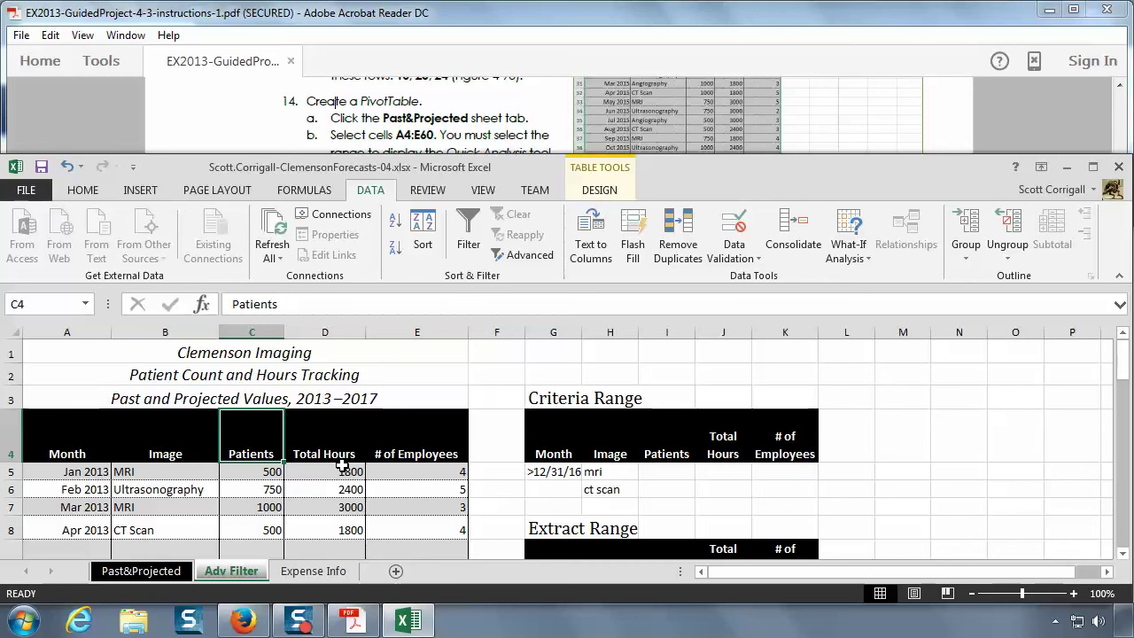
left_click(312, 572)
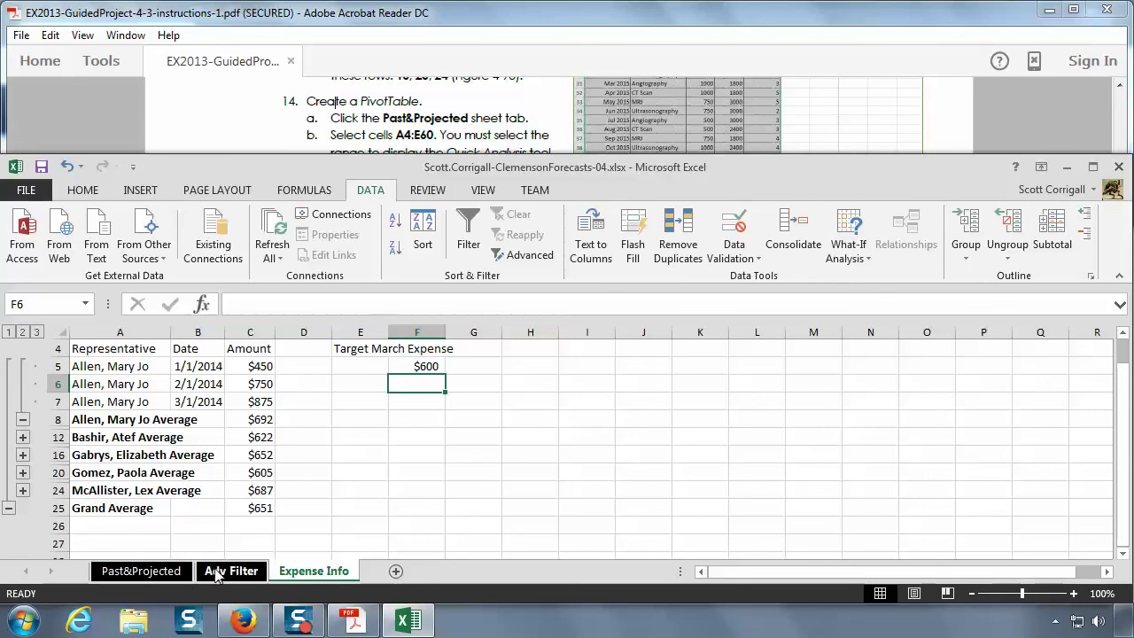
left_click(137, 572)
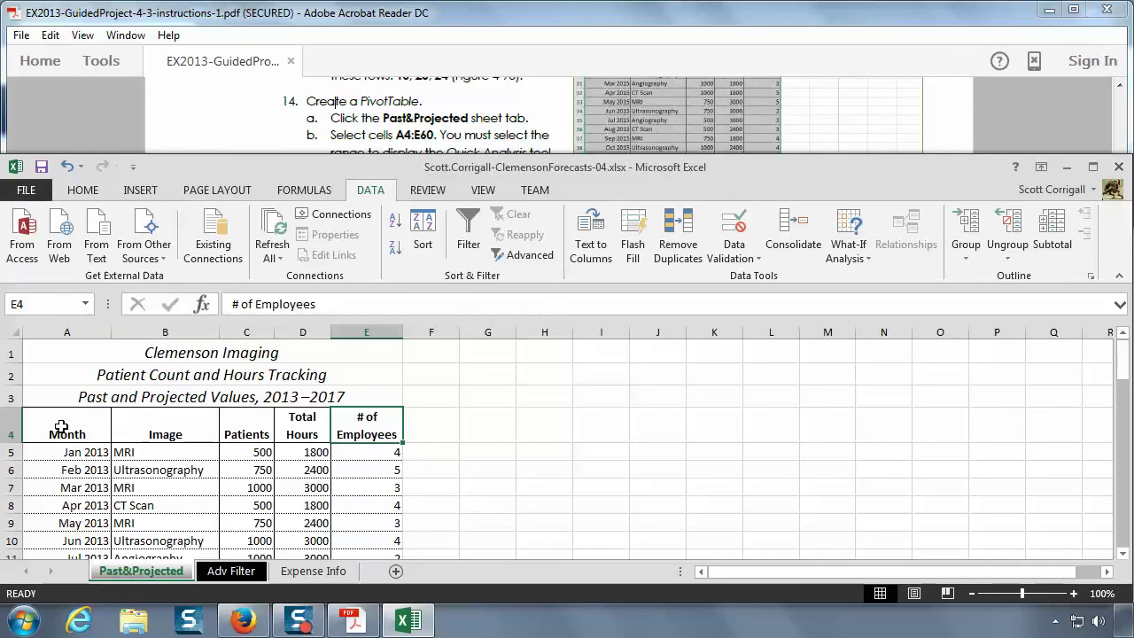
left_click_drag(62, 429, 388, 524)
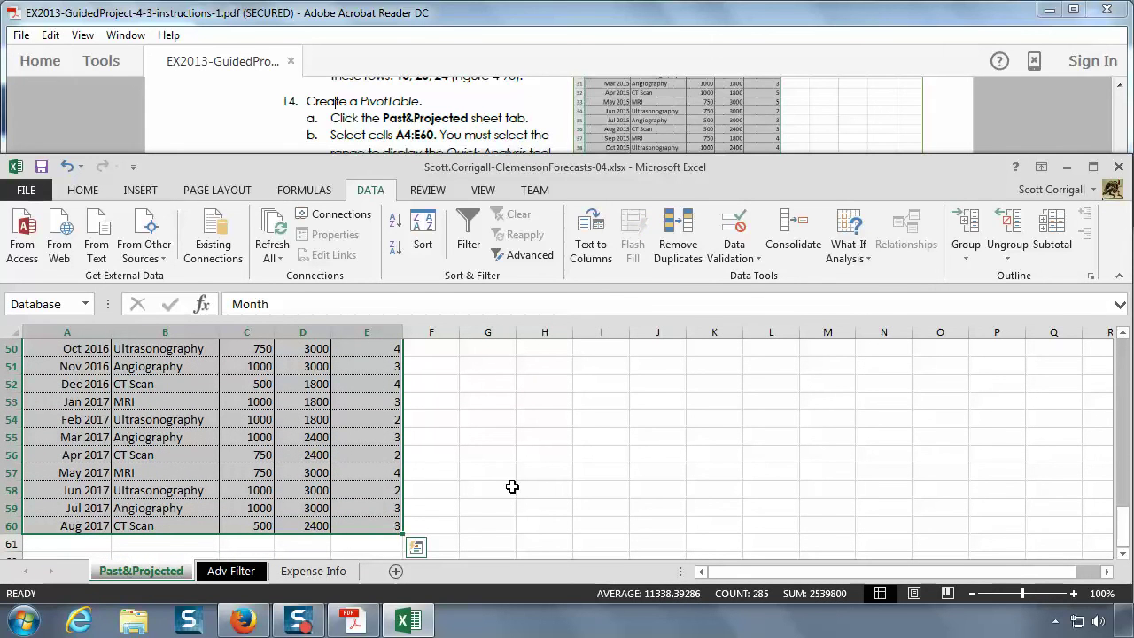
- Read the next instruction, then open the Quick Analysis Tables choices for the selected data
left_click(498, 140)
scroll(496, 137, "down", 2)
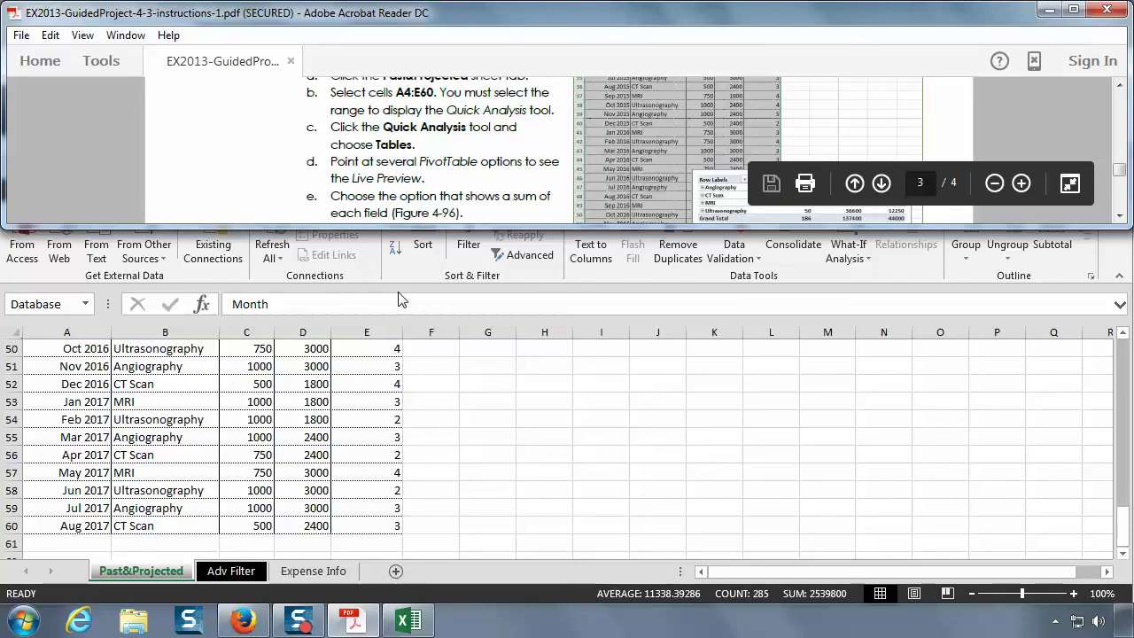
left_click(400, 301)
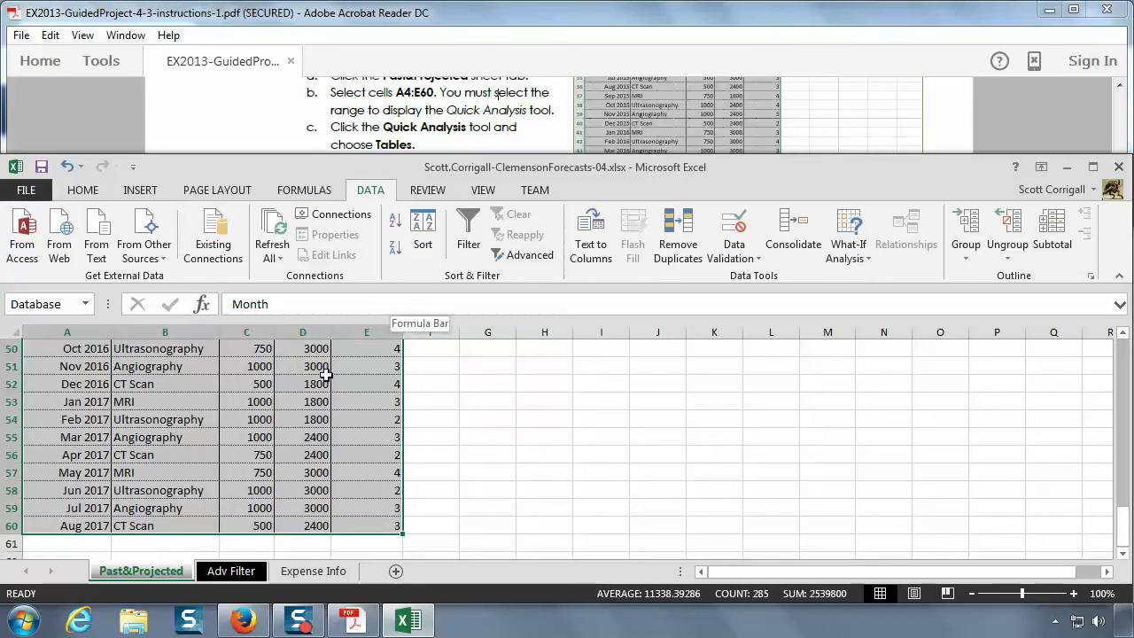
left_click(417, 549)
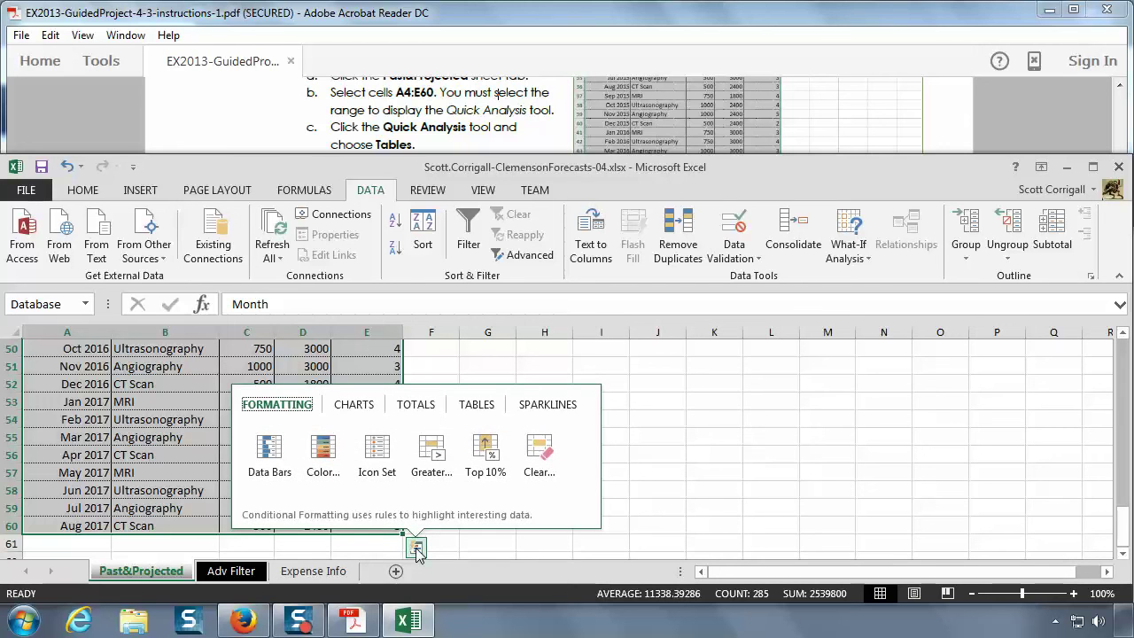
left_click(480, 406)
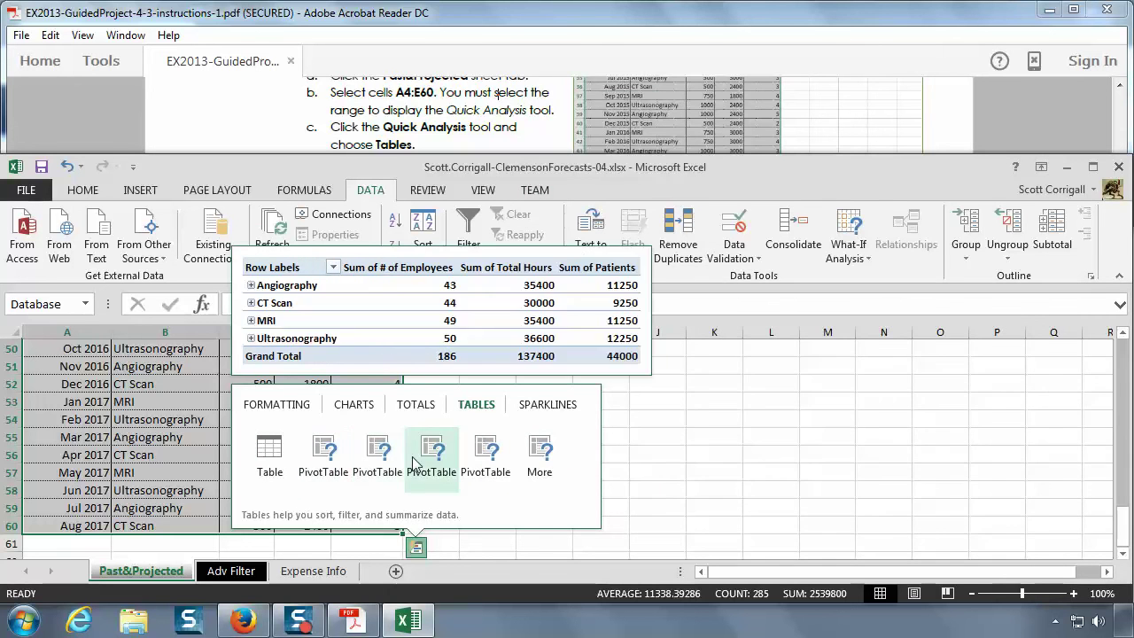
- Preview each Quick Analysis PivotTable option to find the employees, hours and patients summary
left_click(535, 25)
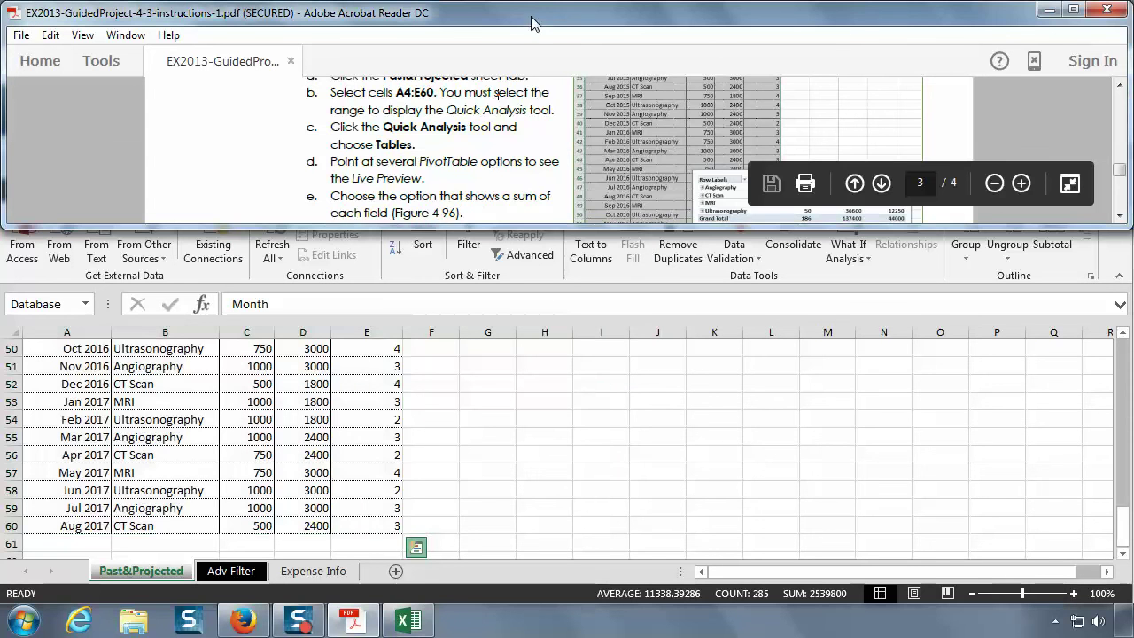
scroll(494, 176, "down", 1)
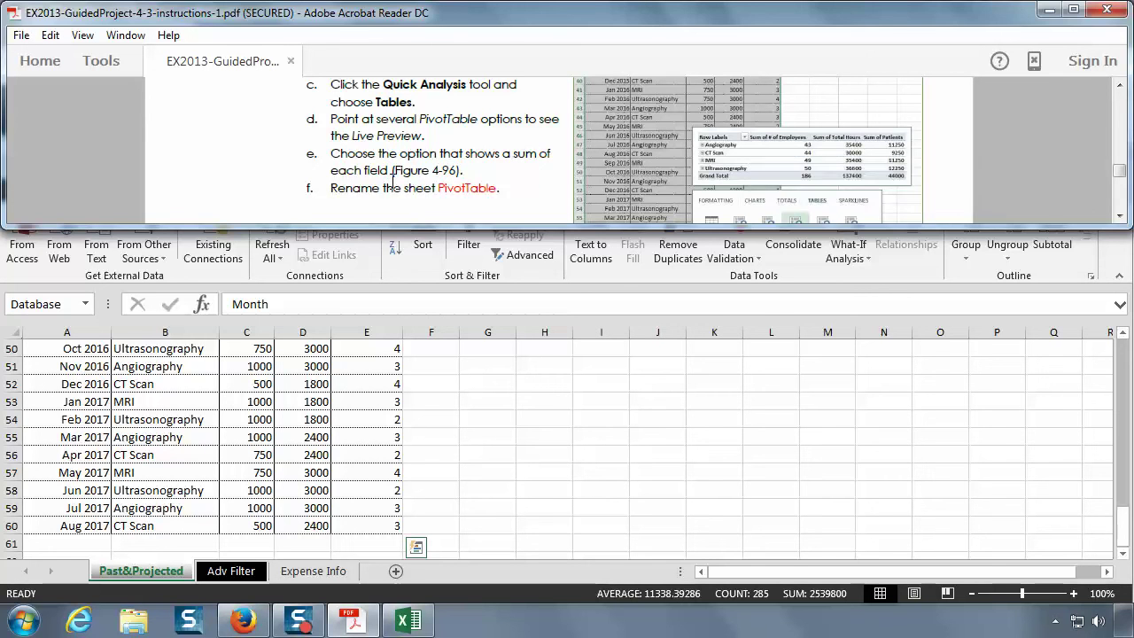
left_click(415, 548)
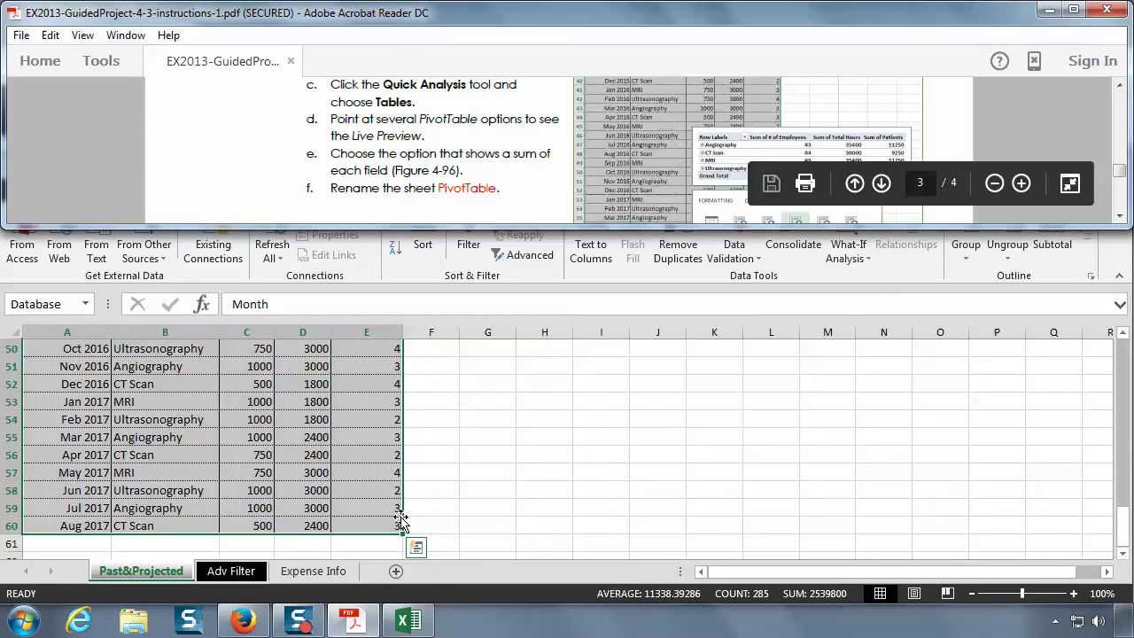
left_click(415, 546)
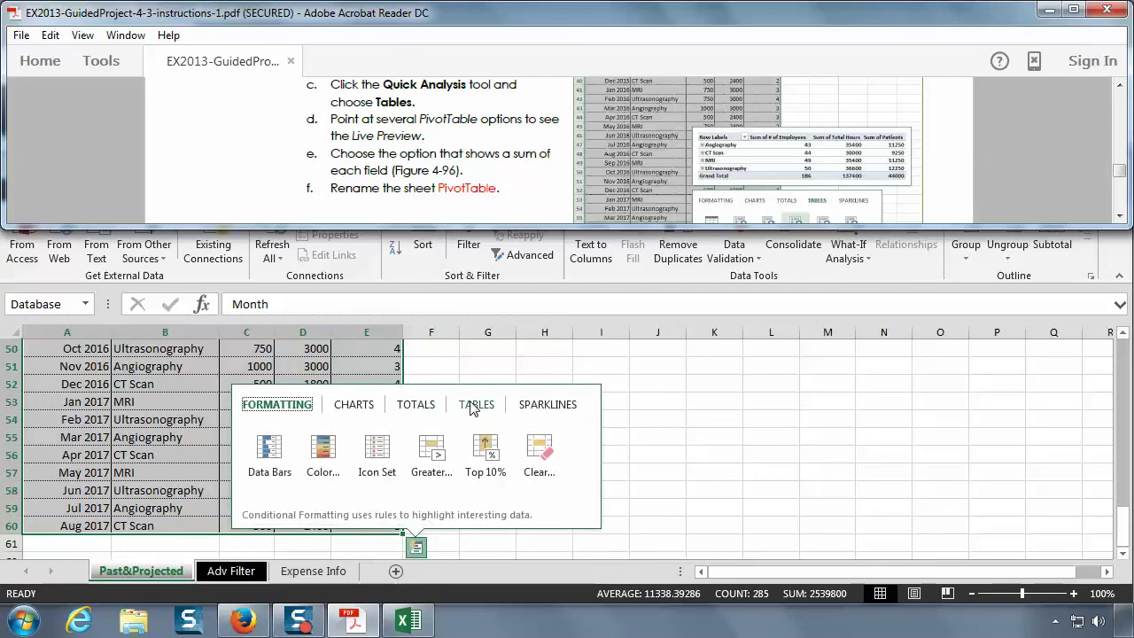
left_click(475, 404)
mouse_move(326, 454)
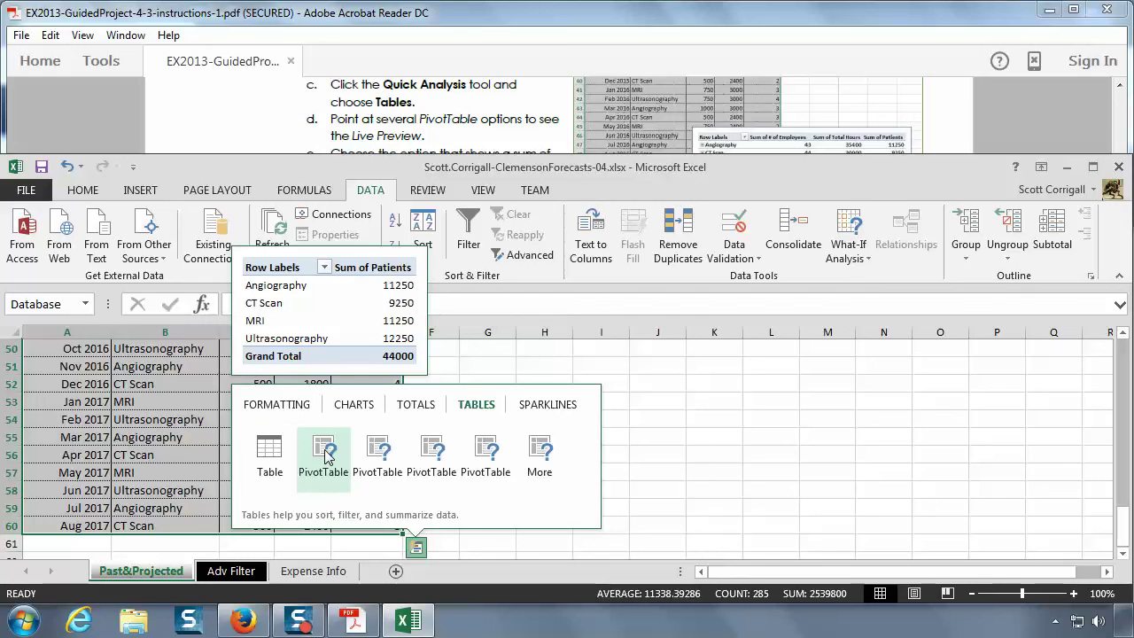
mouse_move(384, 455)
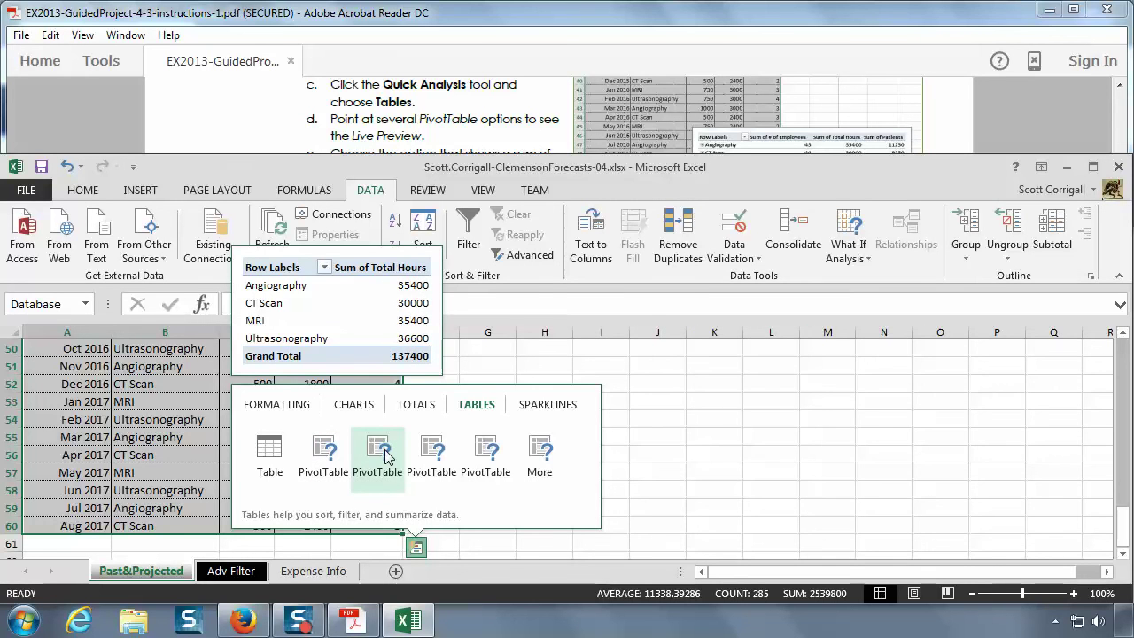
mouse_move(423, 456)
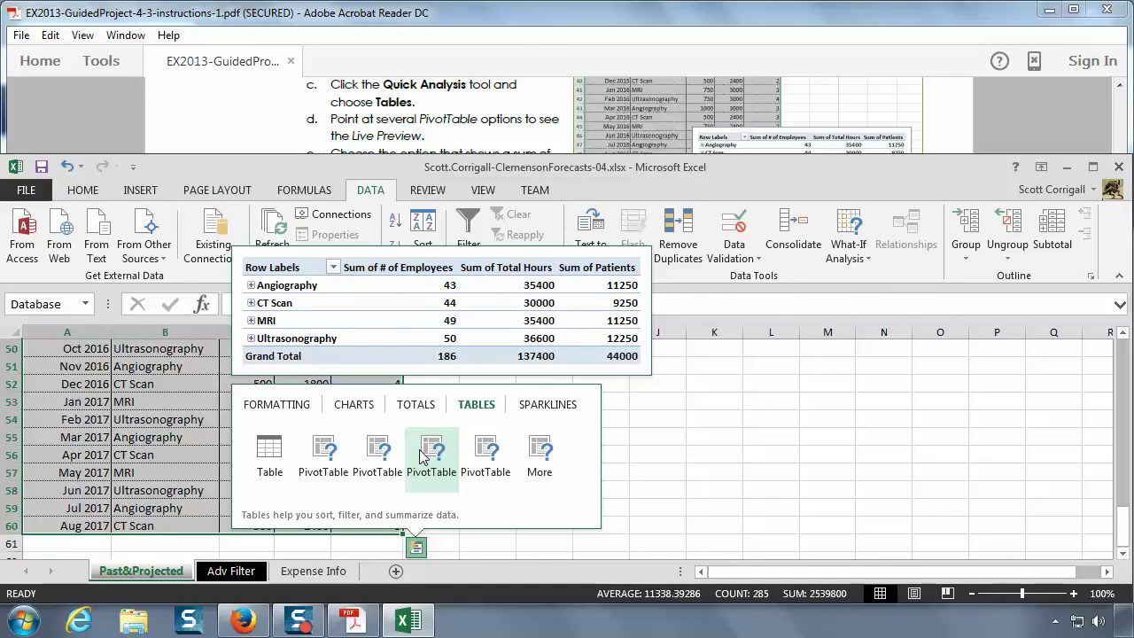
mouse_move(485, 453)
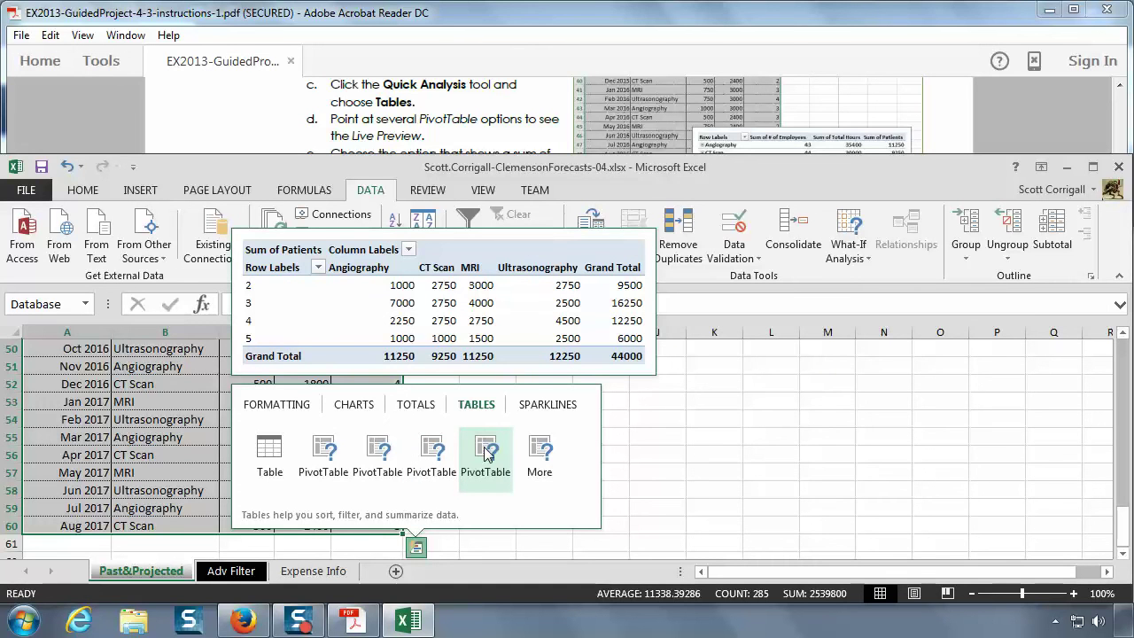
- Insert the third PivotTable option on a new Sheet2, and expand and collapse Angiography to check it
left_click(431, 447)
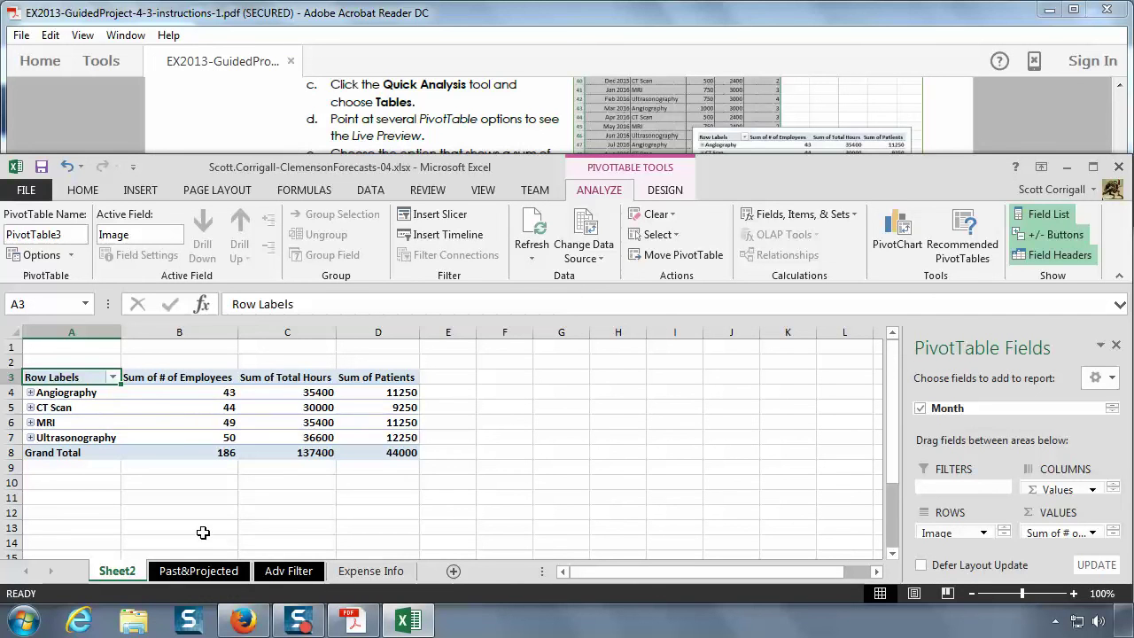
left_click(30, 392)
left_click(30, 392)
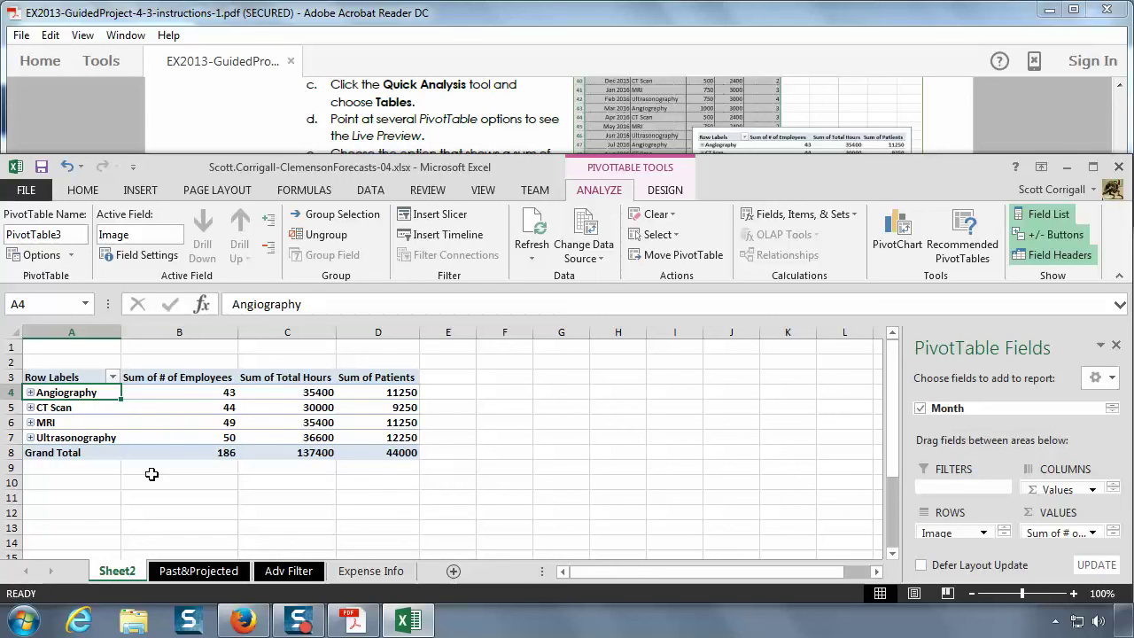
left_click(288, 572)
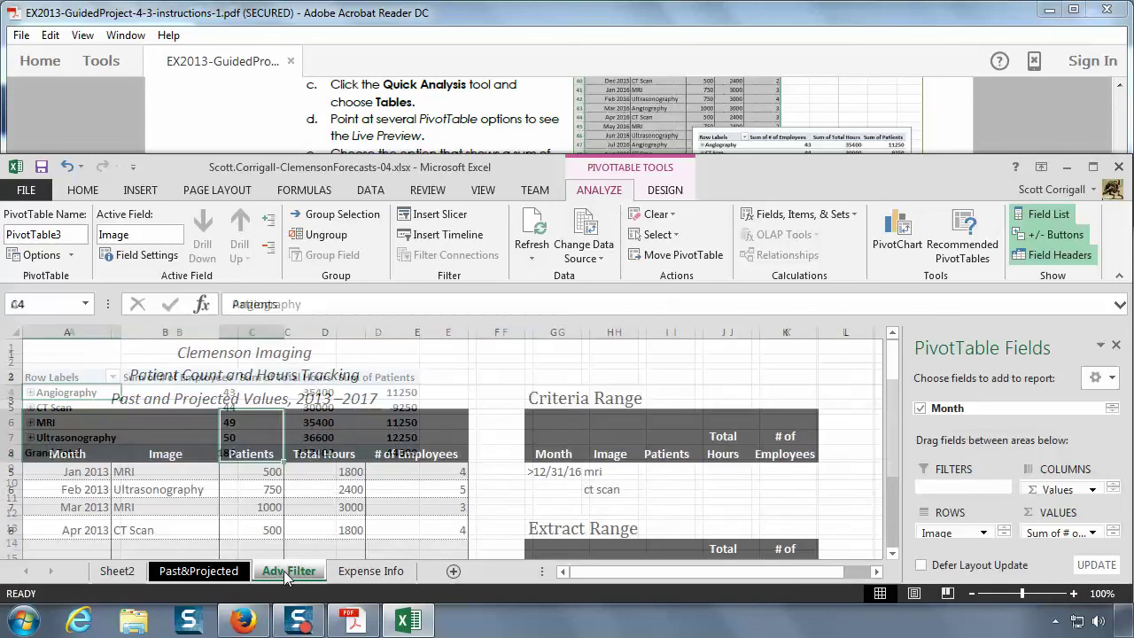
left_click(118, 571)
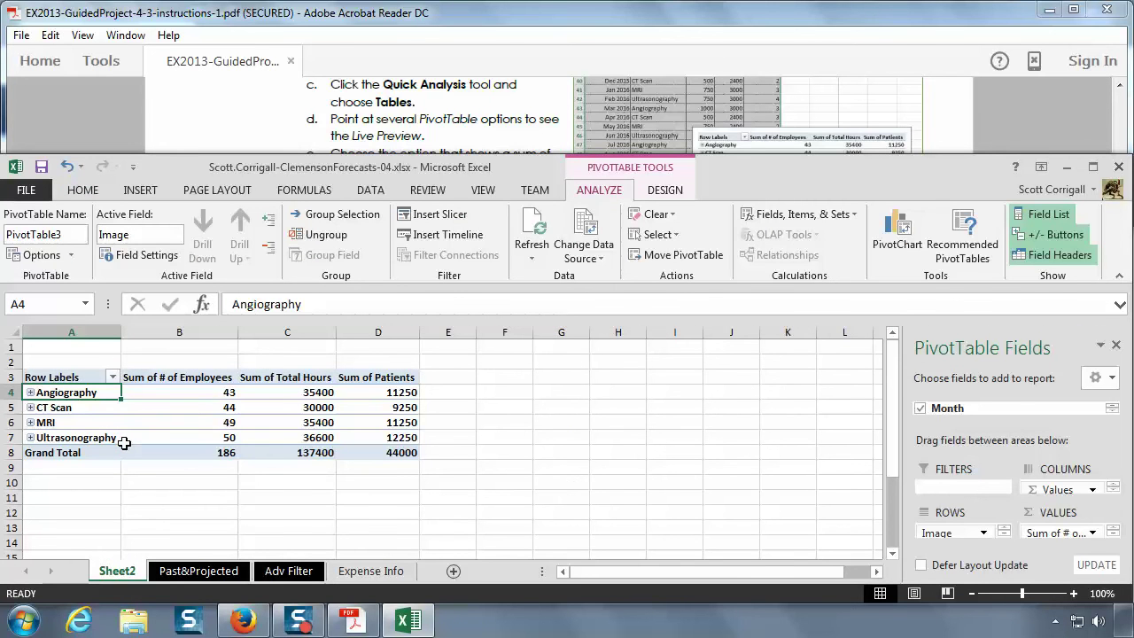
mouse_move(125, 443)
left_click(634, 23)
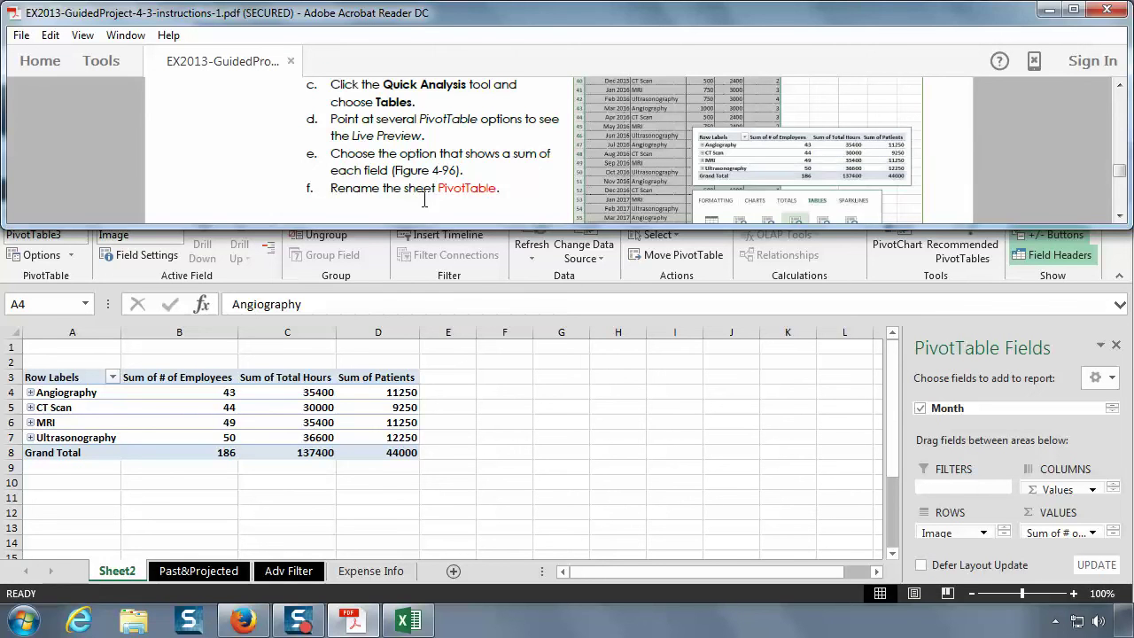
- Rename Sheet2 to 'PivotTable'
left_click(122, 575)
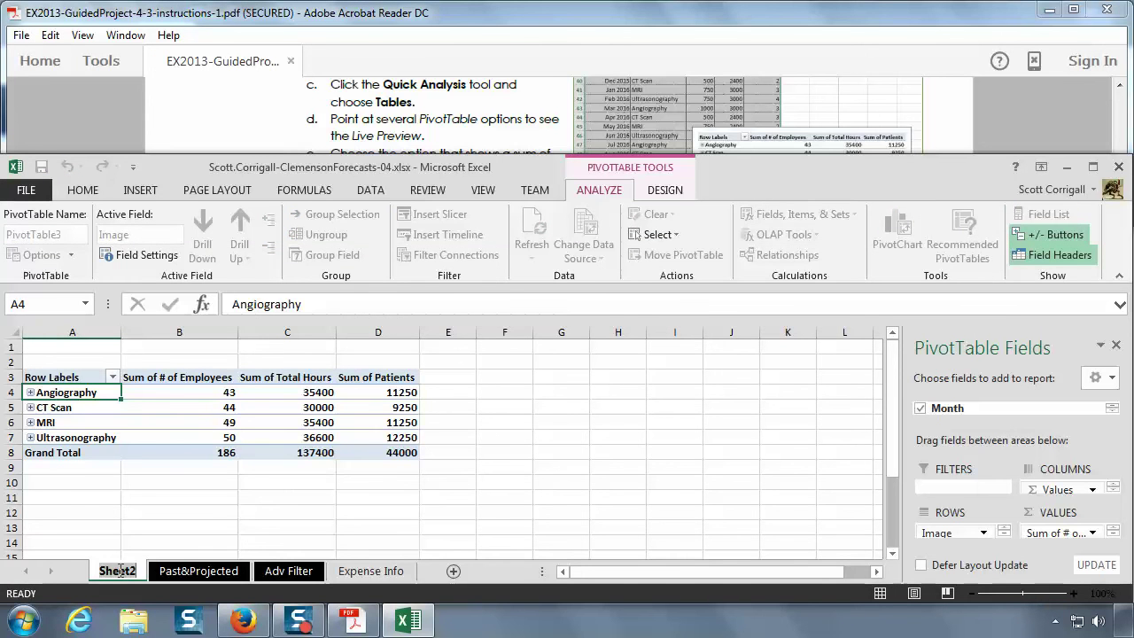
type("PivotT")
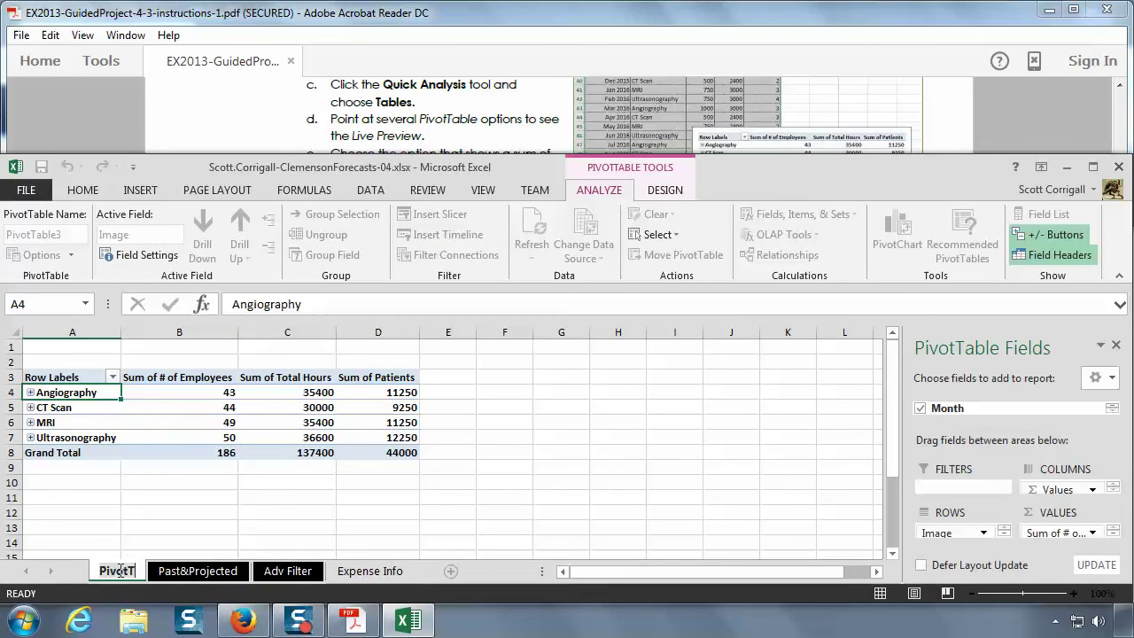
type("able")
key("Return")
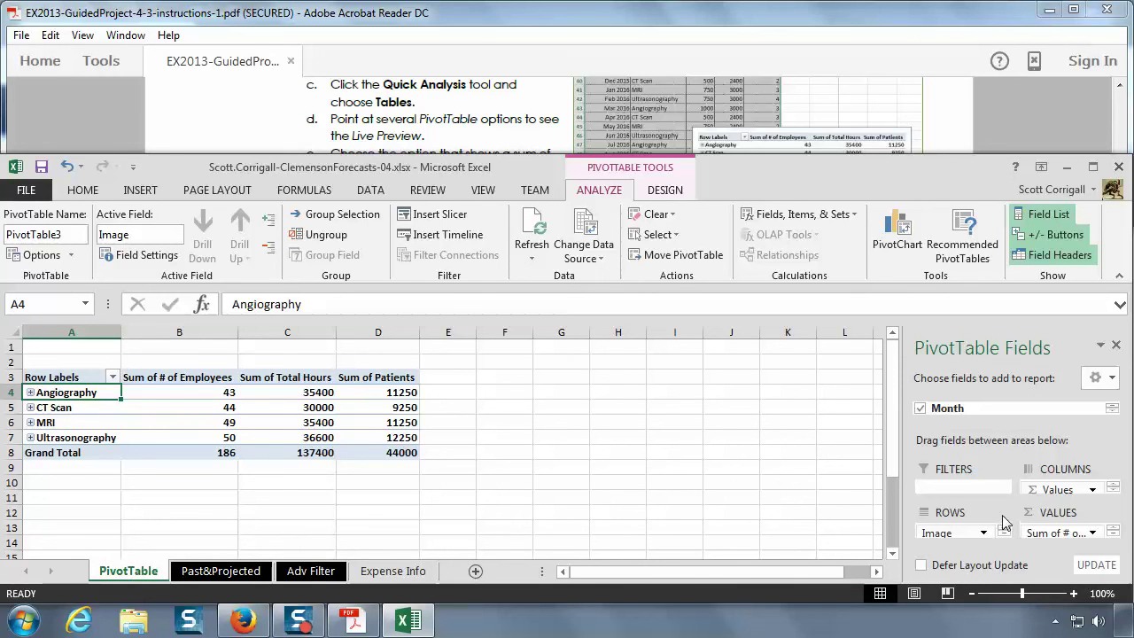
- Maximize Excel and inspect the Month row field options without changing them
double_click(725, 165)
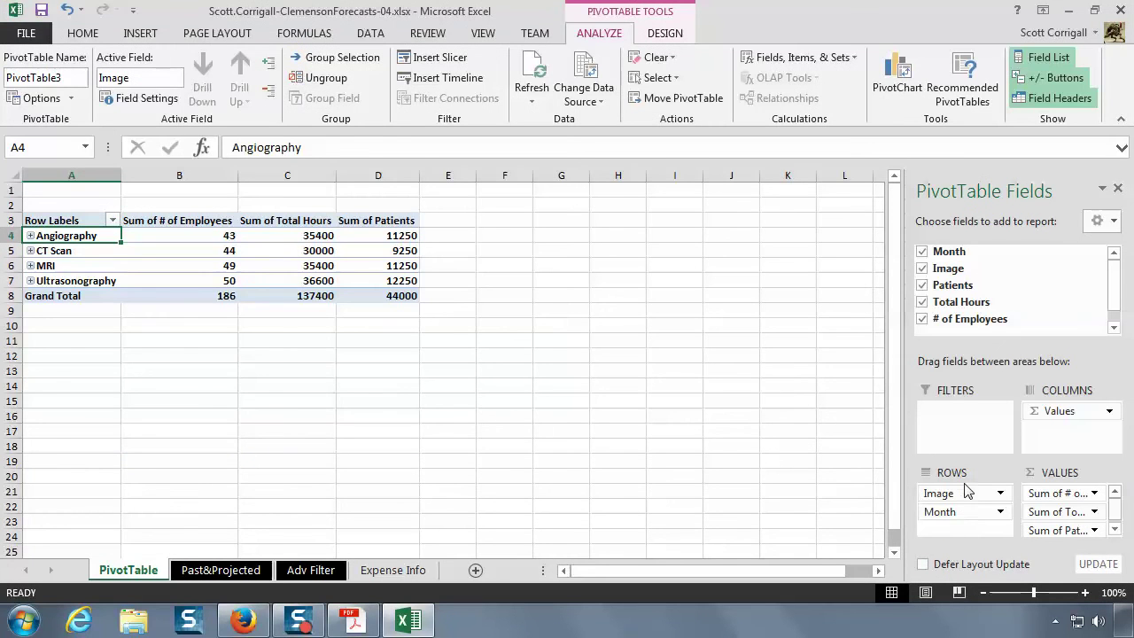
left_click(1001, 512)
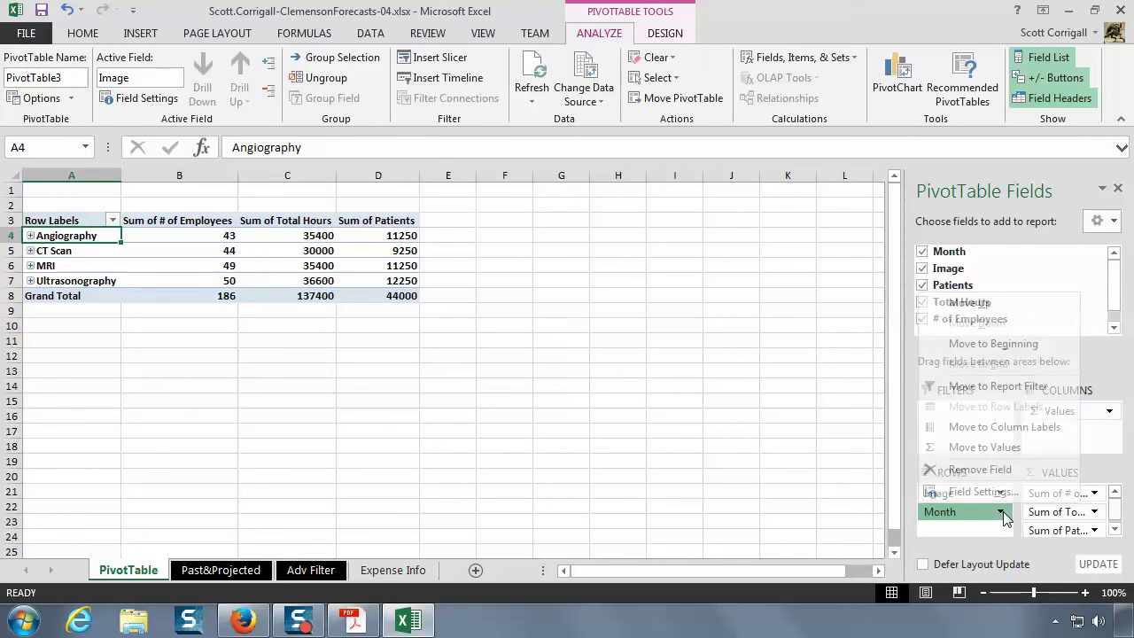
left_click(977, 549)
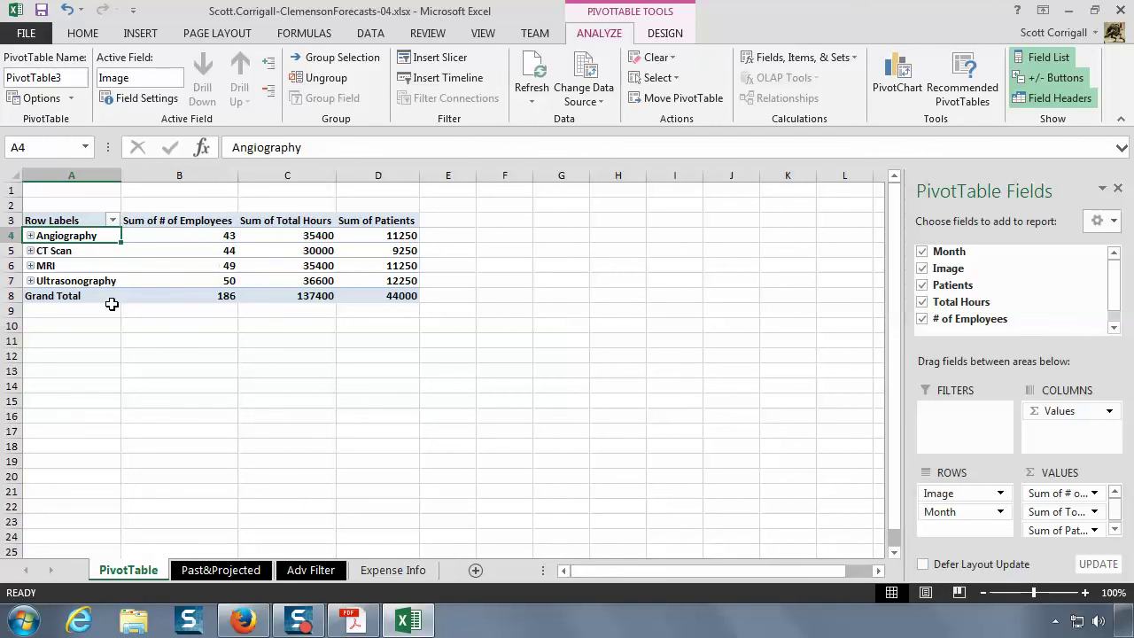
mouse_move(126, 294)
- Restore the Excel window and scroll the instructions to step 15 on adding a PivotChart
double_click(730, 14)
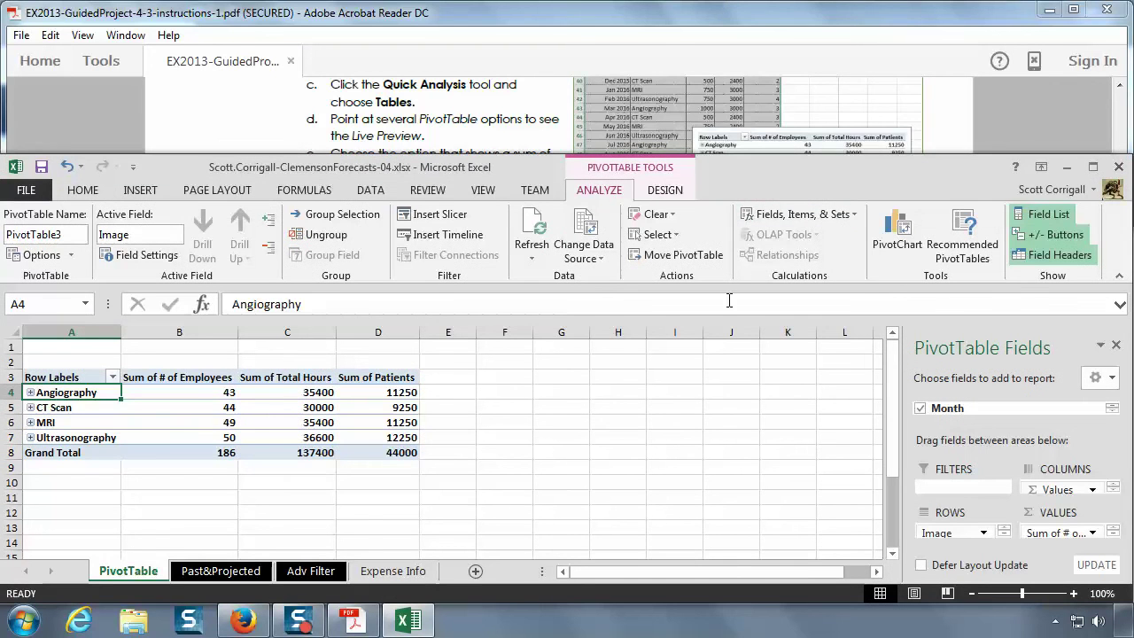
left_click(673, 23)
scroll(524, 149, "down", 3)
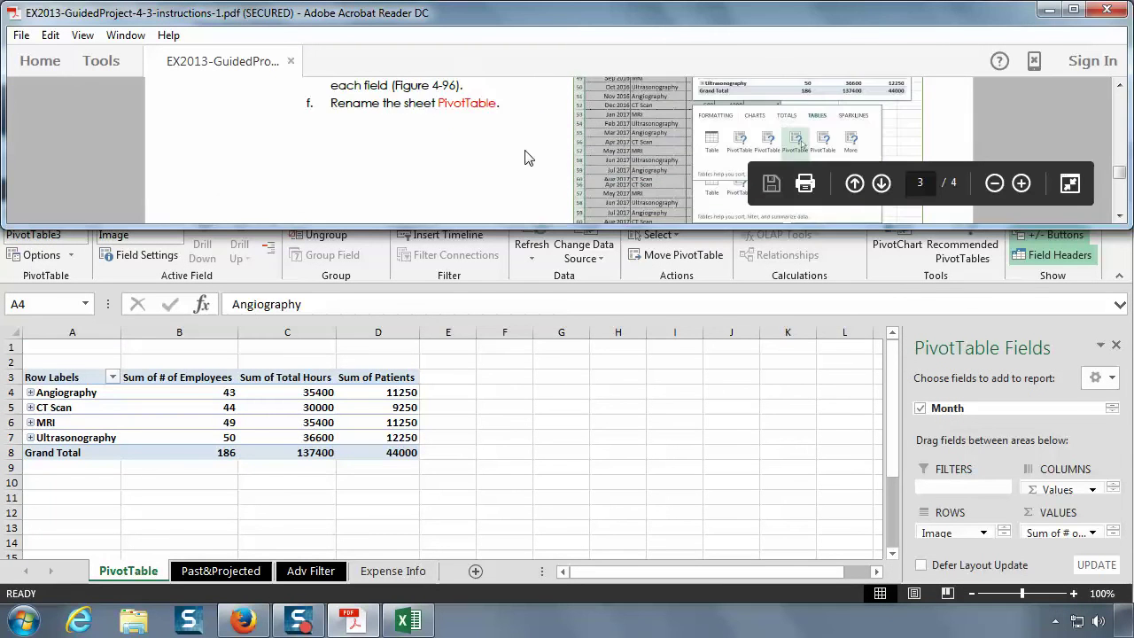
scroll(524, 158, "down", 2)
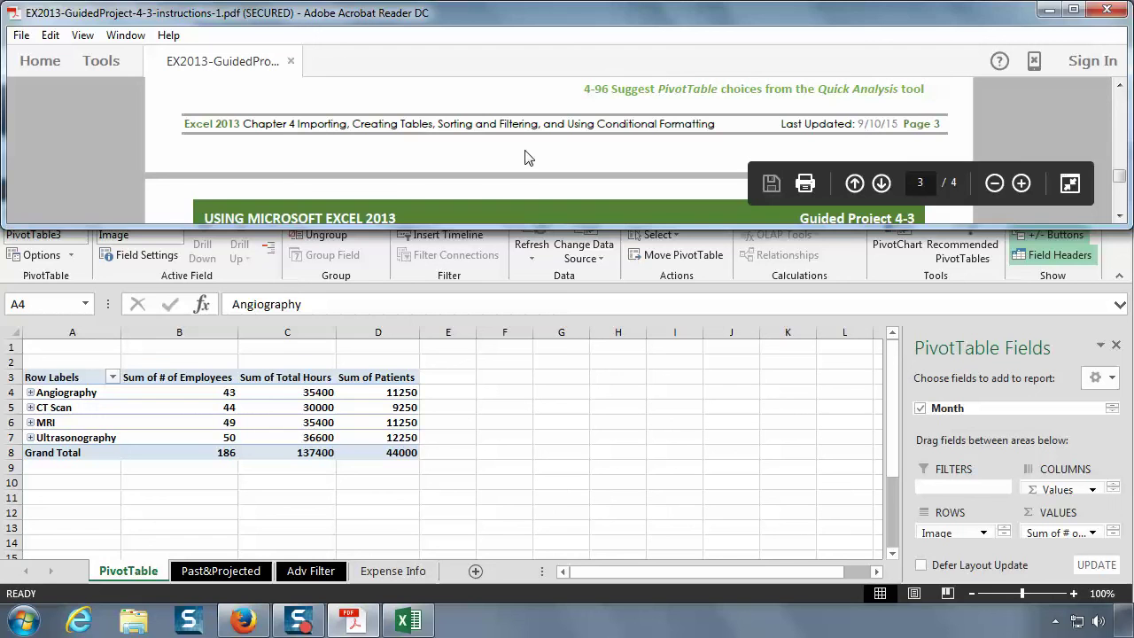
scroll(524, 158, "down", 2)
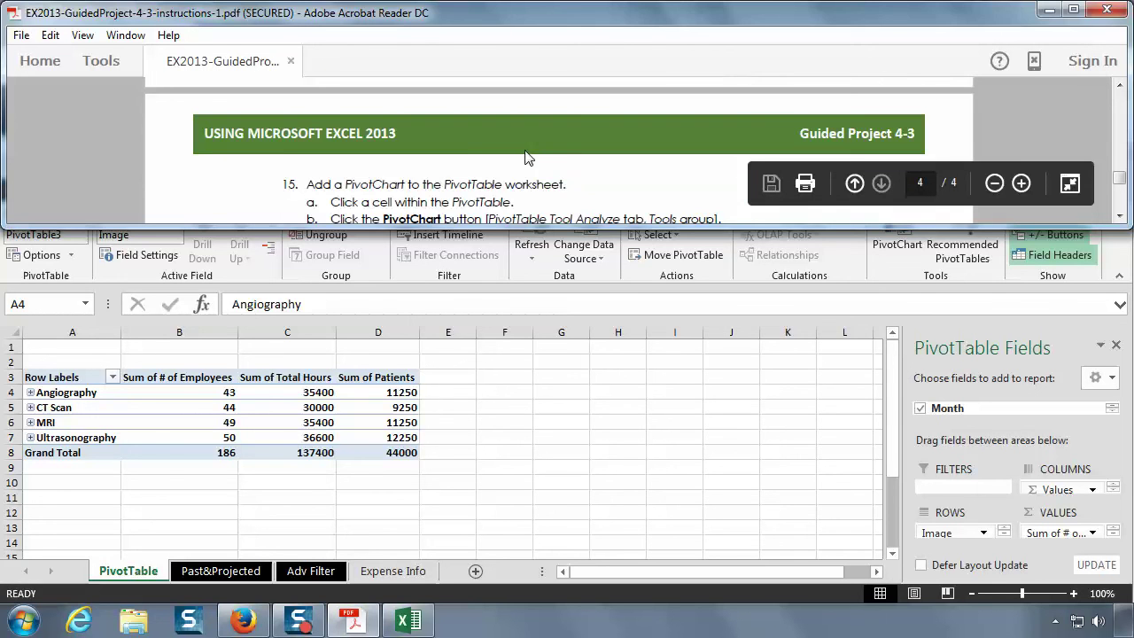
scroll(525, 155, "down", 1)
scroll(524, 149, "down", 1)
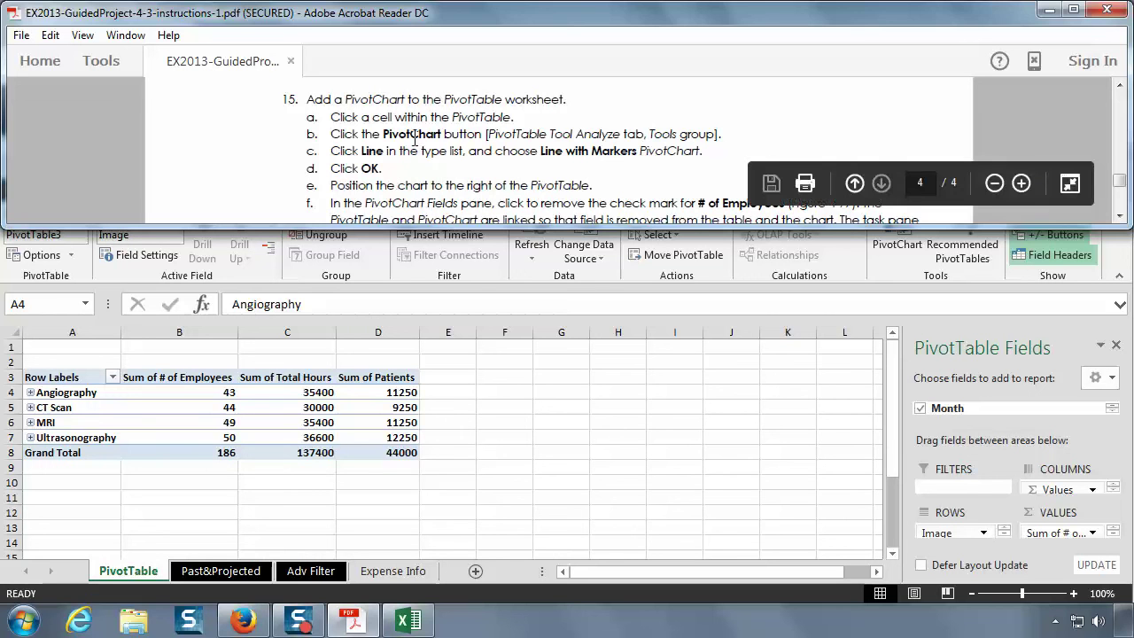
- Return to the workbook and select cell C5 inside the PivotTable
left_click(358, 395)
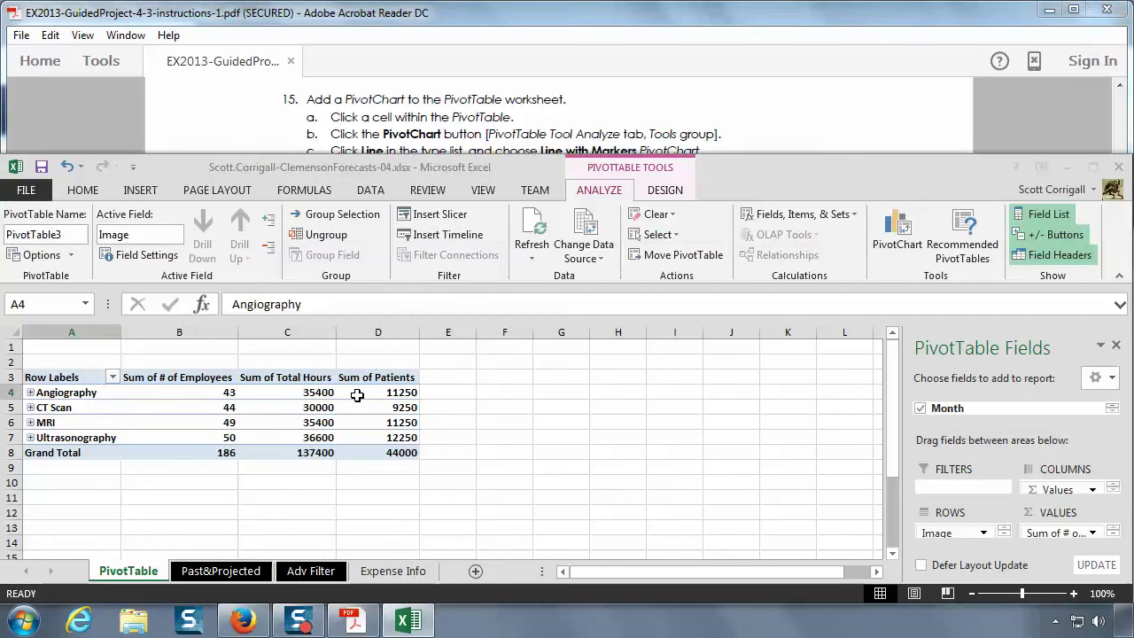
mouse_move(358, 395)
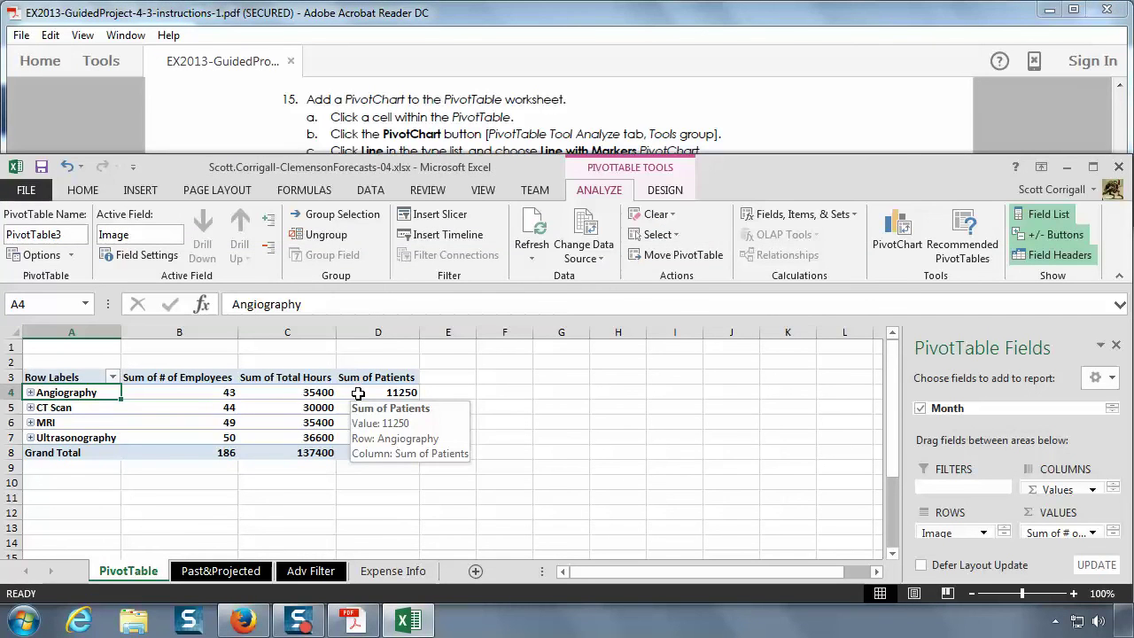
left_click(277, 407)
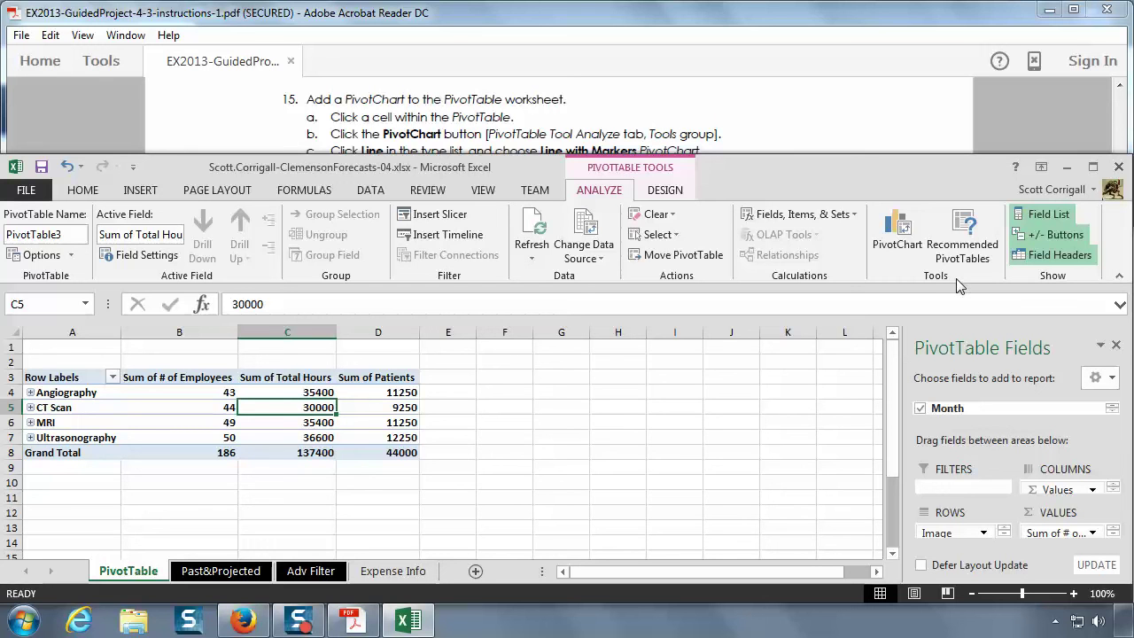
- Insert a Line with Markers PivotChart built from the PivotTable
left_click(900, 232)
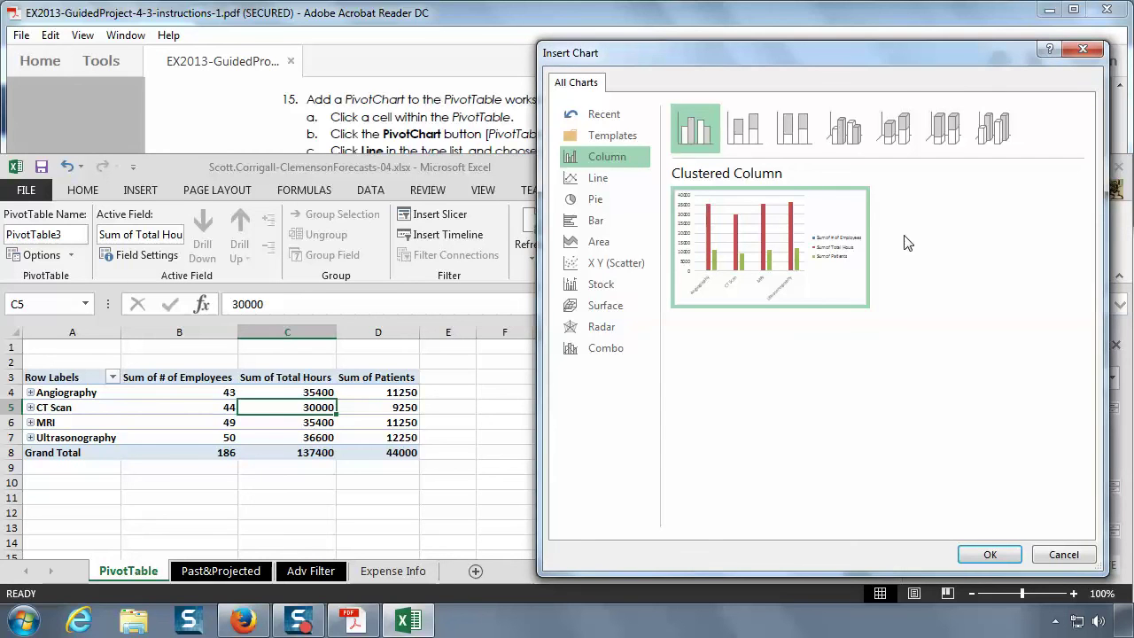
left_click(416, 20)
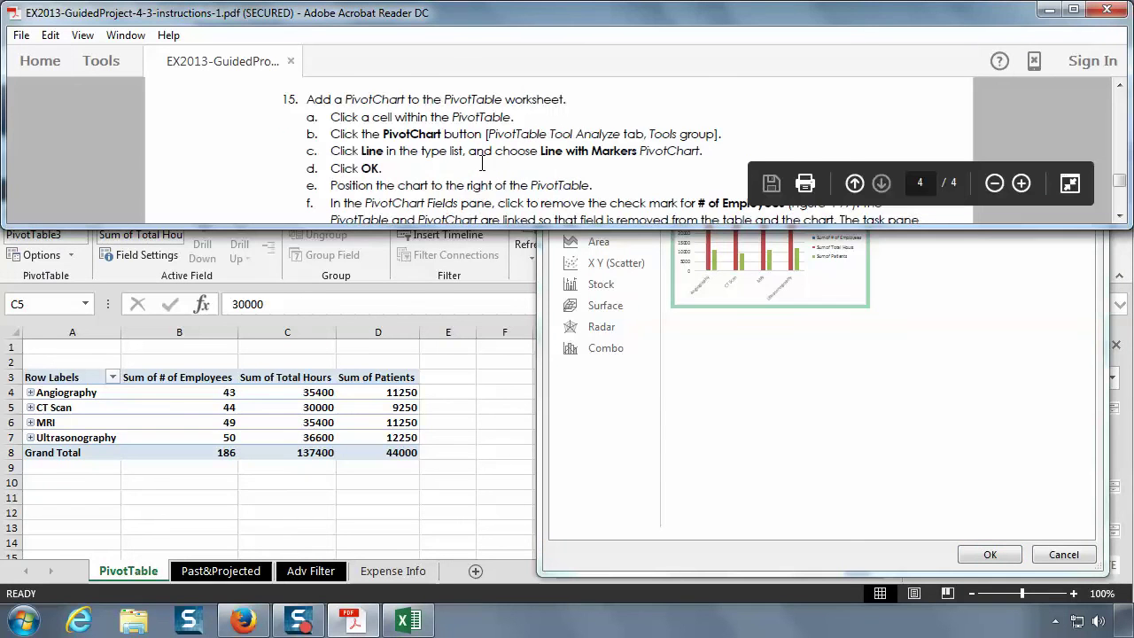
scroll(481, 163, "down", 2)
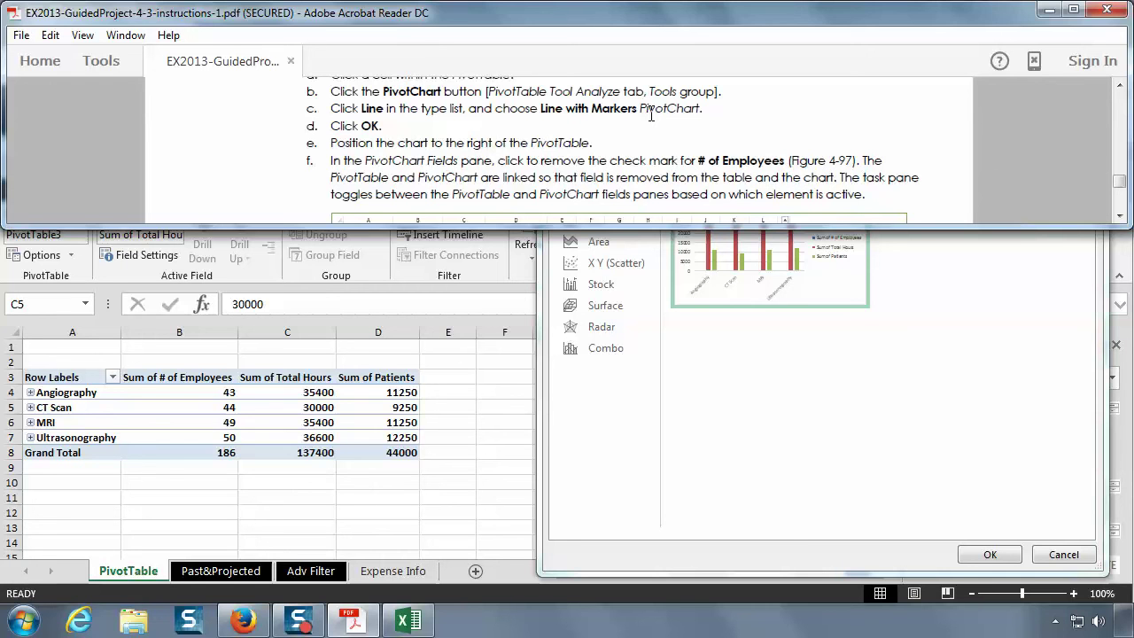
left_click(801, 454)
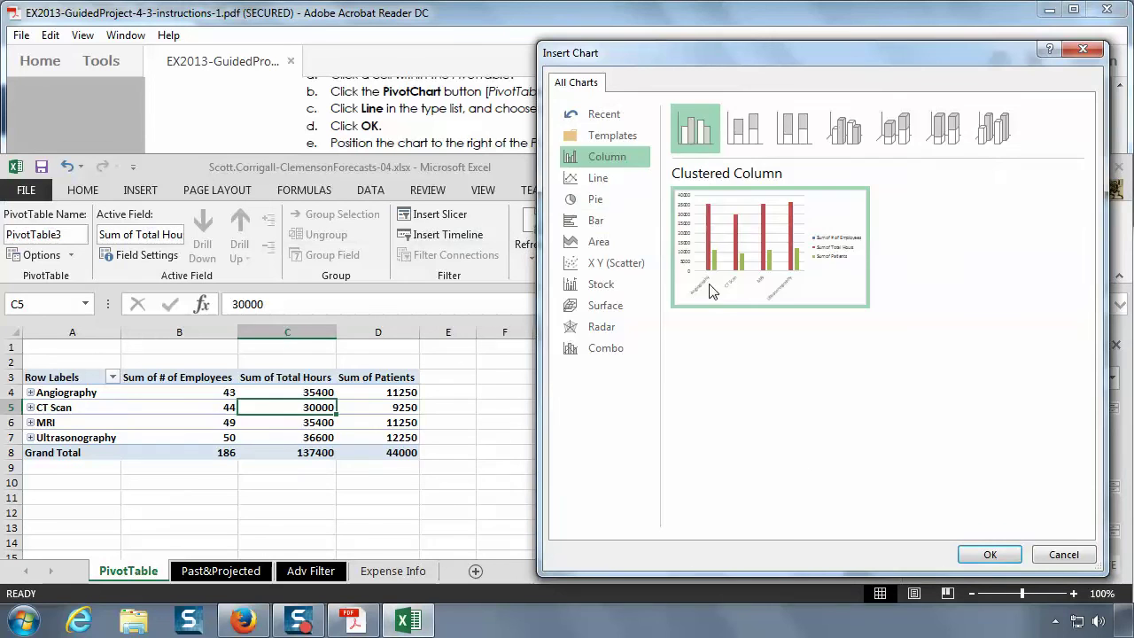
left_click(607, 180)
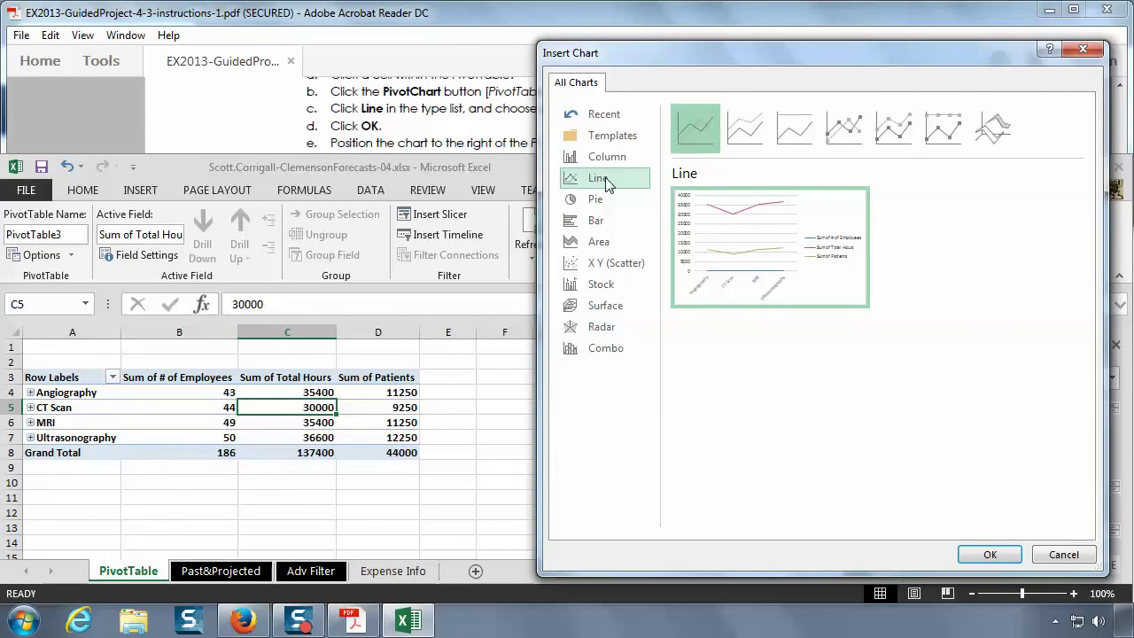
left_click(849, 130)
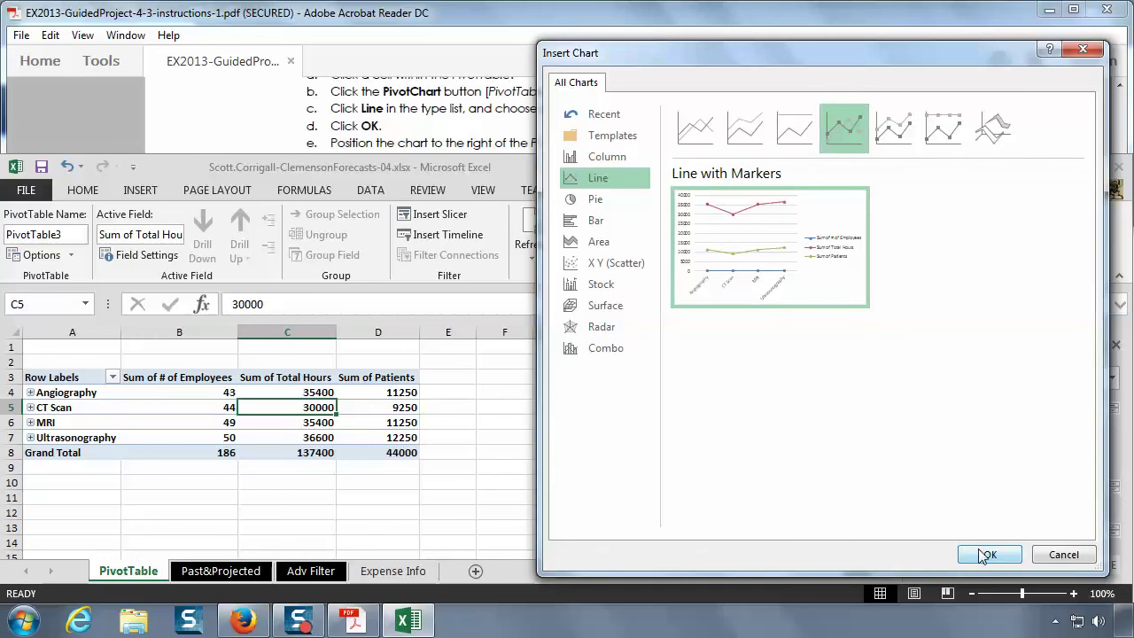
left_click(989, 554)
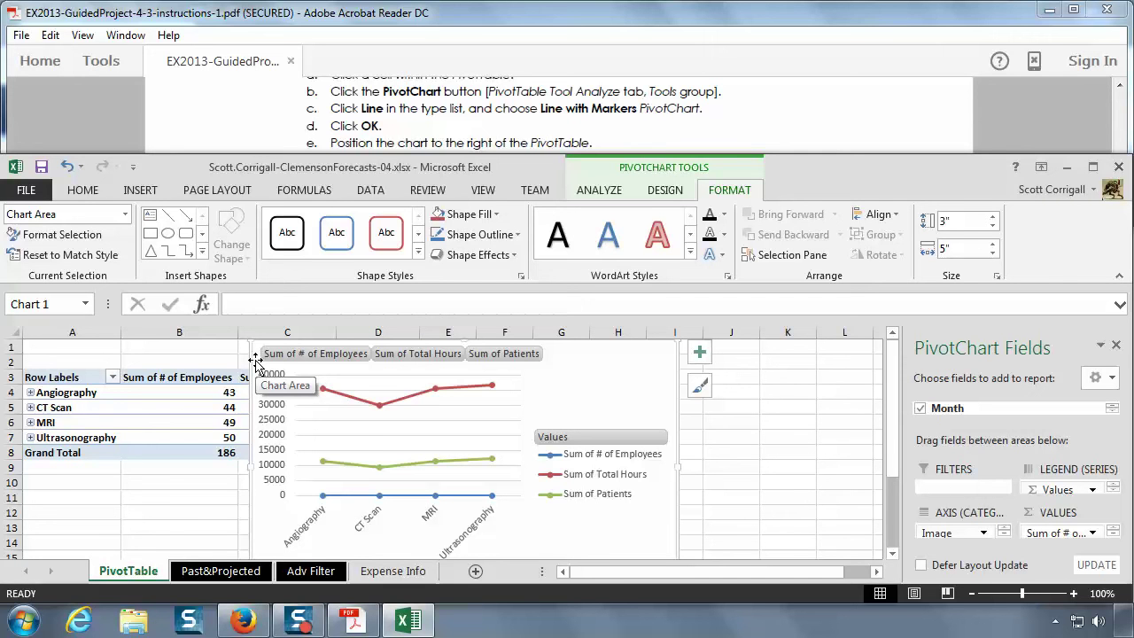
- Drag the PivotChart to the right of the PivotTable and check step f in the instructions
left_click_drag(256, 361, 425, 390)
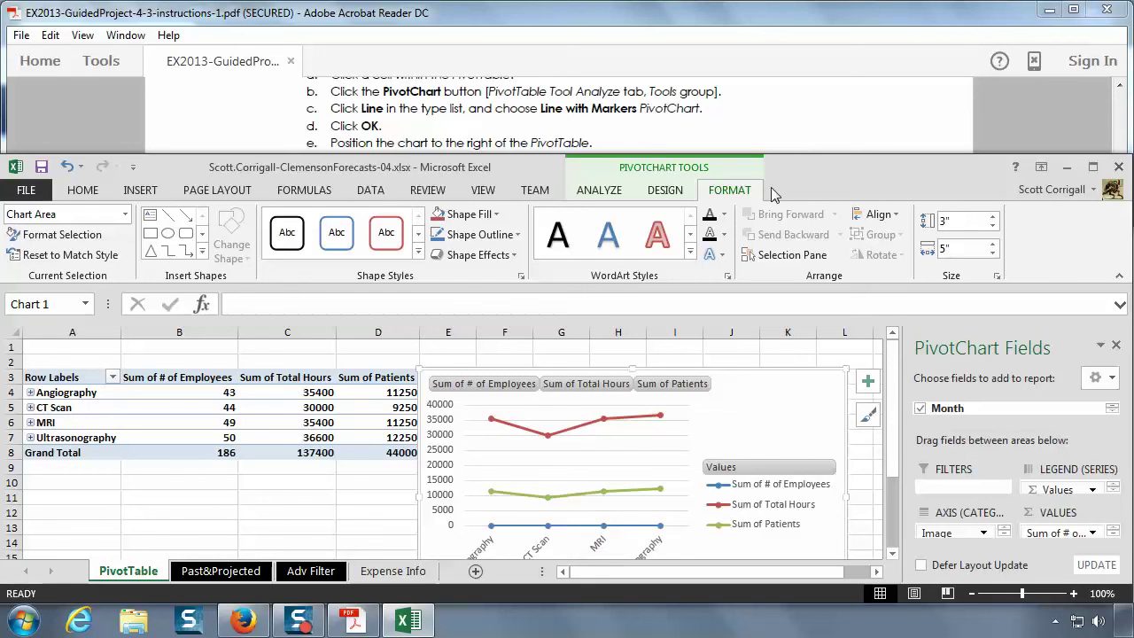
left_click(769, 142)
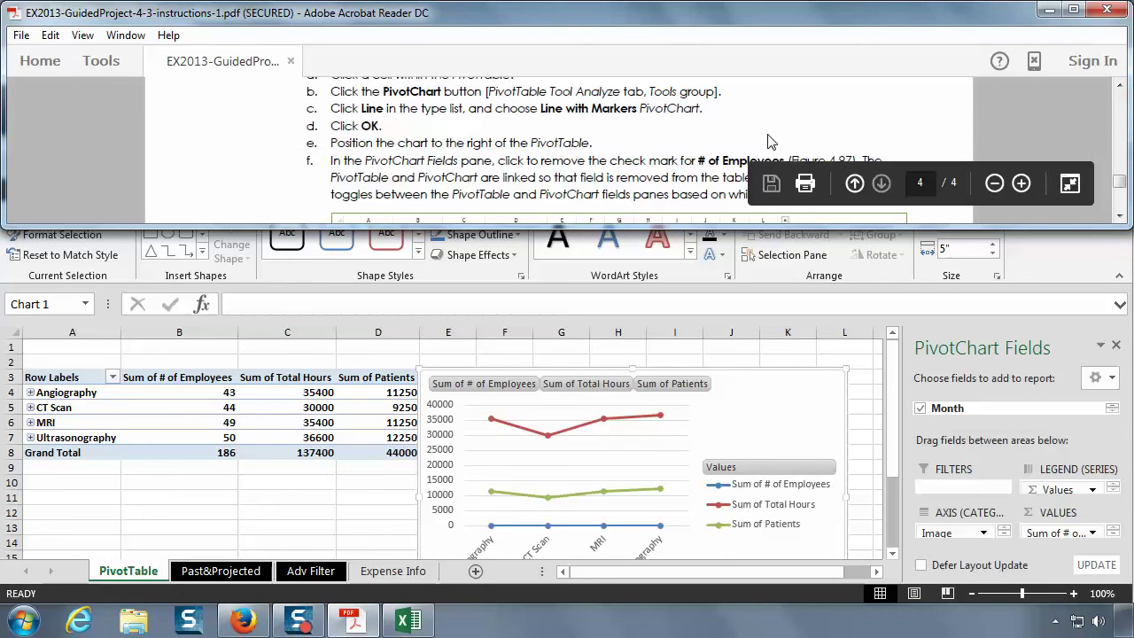
scroll(769, 142, "down", 1)
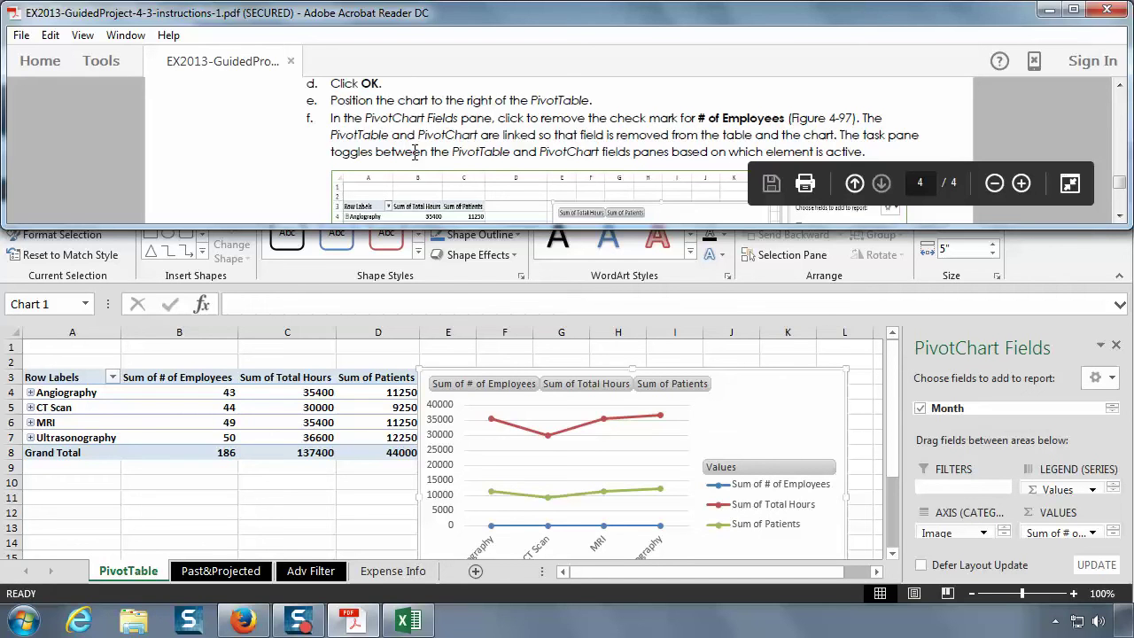
left_click(660, 305)
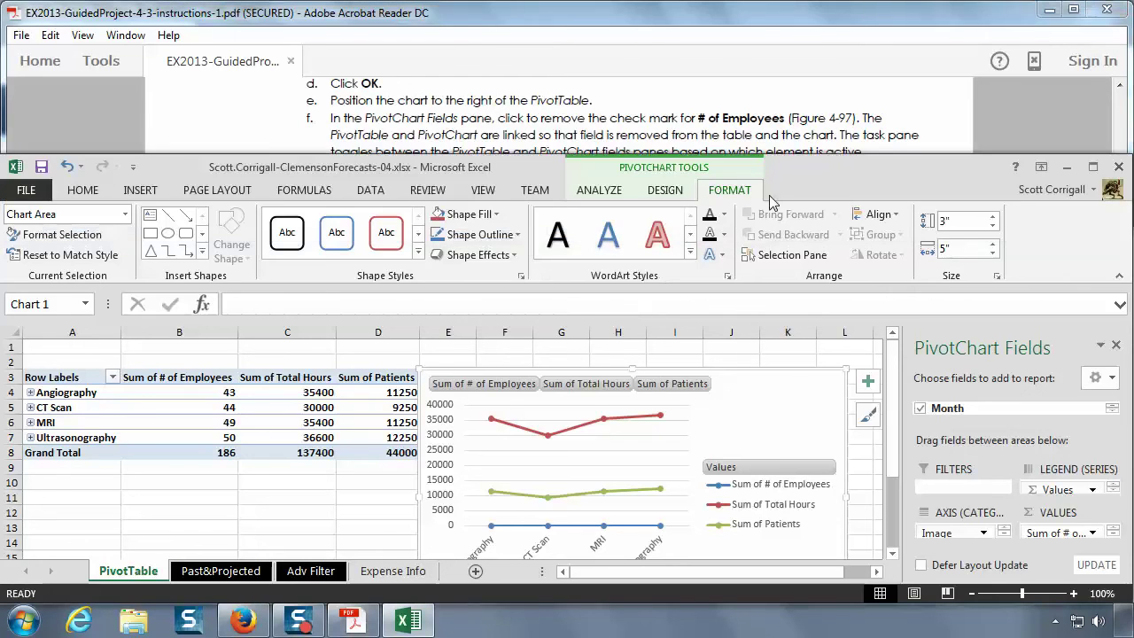
- Maximize Excel and toggle the Patients, Month, Image and # of Employees fields off and on
double_click(814, 170)
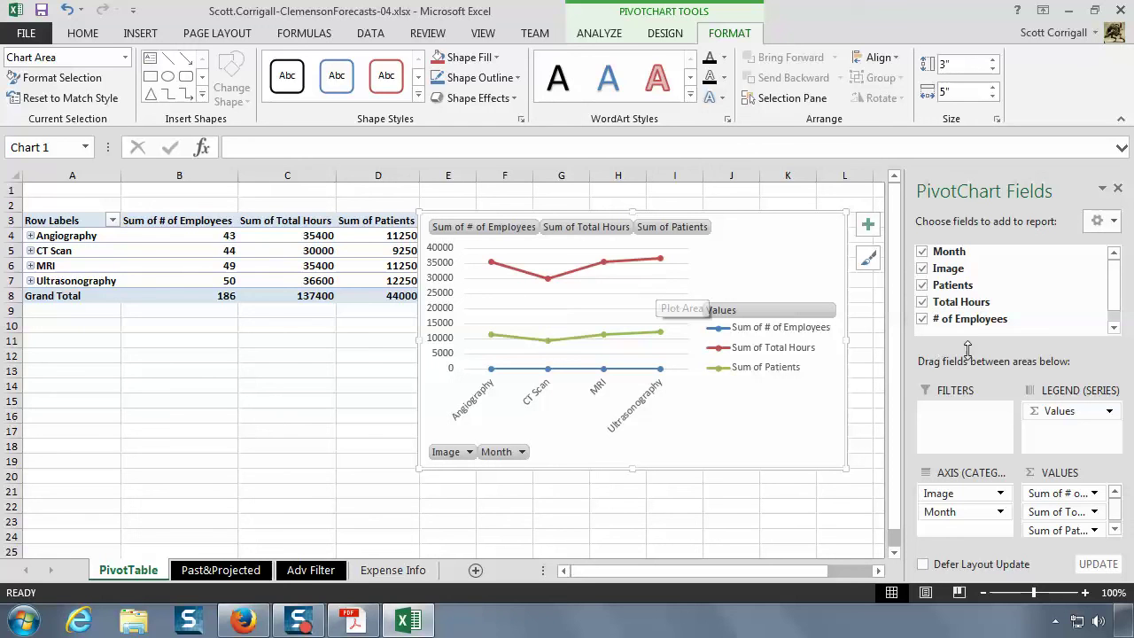
left_click(923, 286)
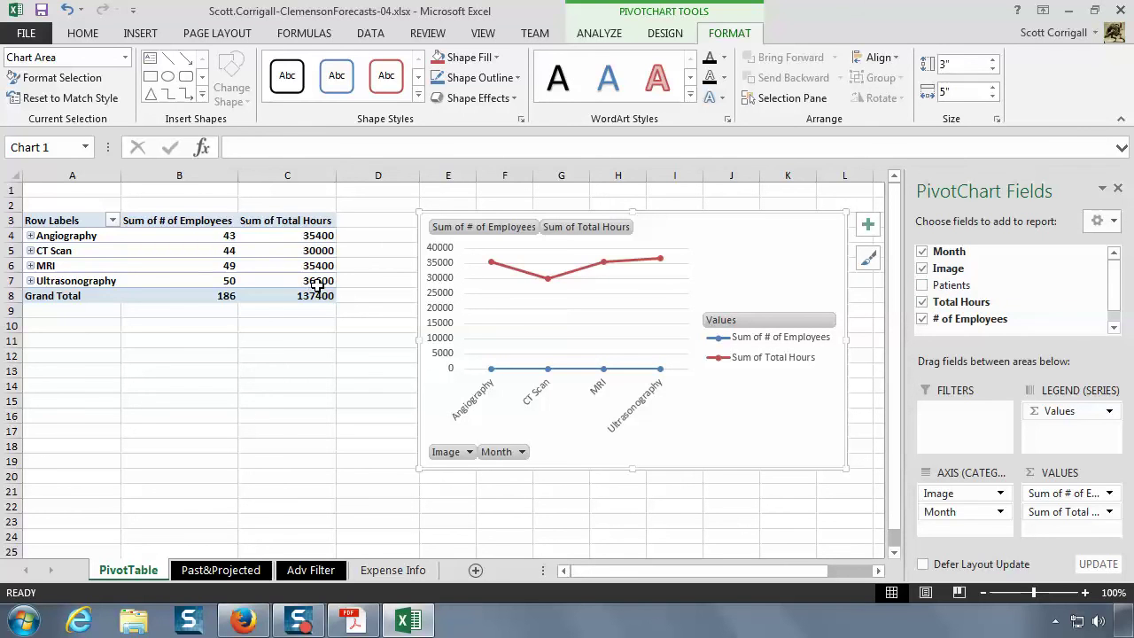
mouse_move(317, 285)
left_click(922, 285)
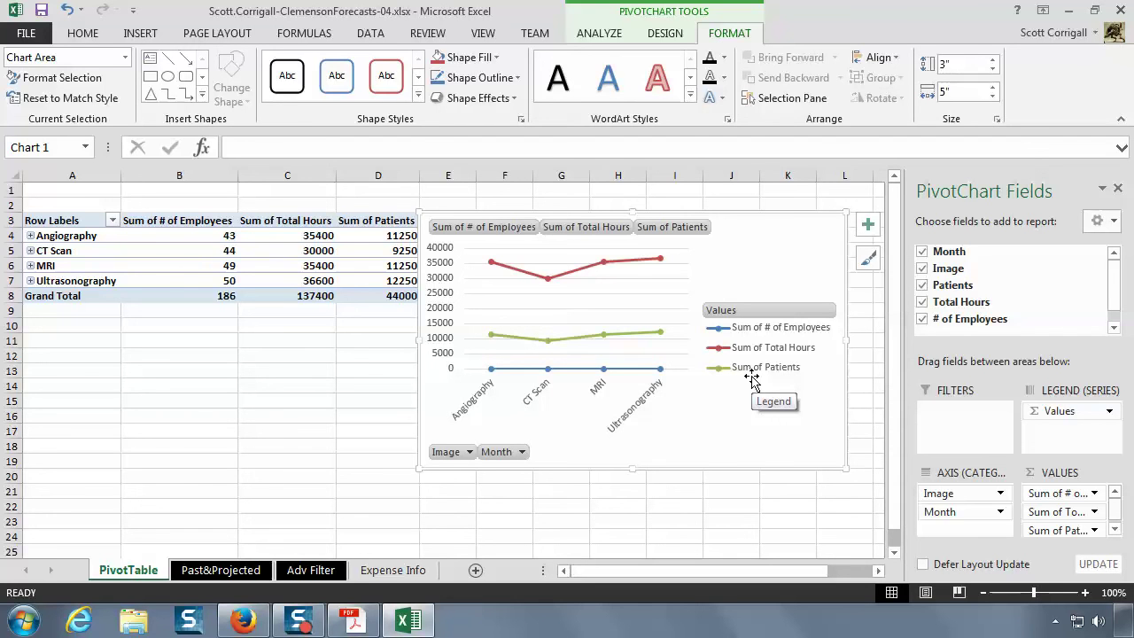
left_click(922, 252)
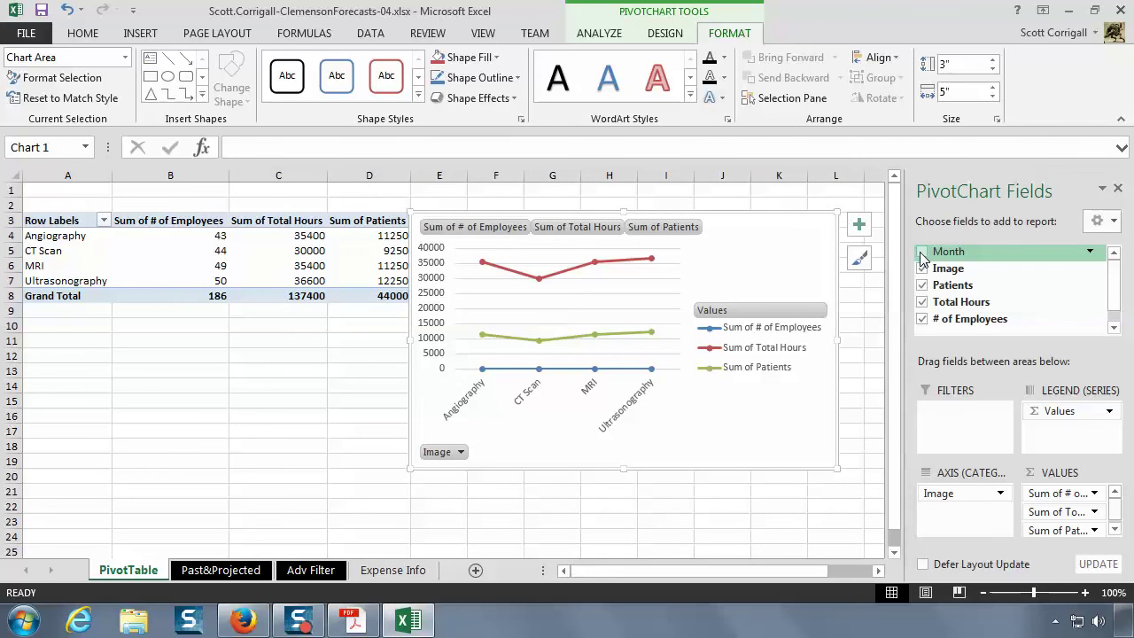
left_click(922, 252)
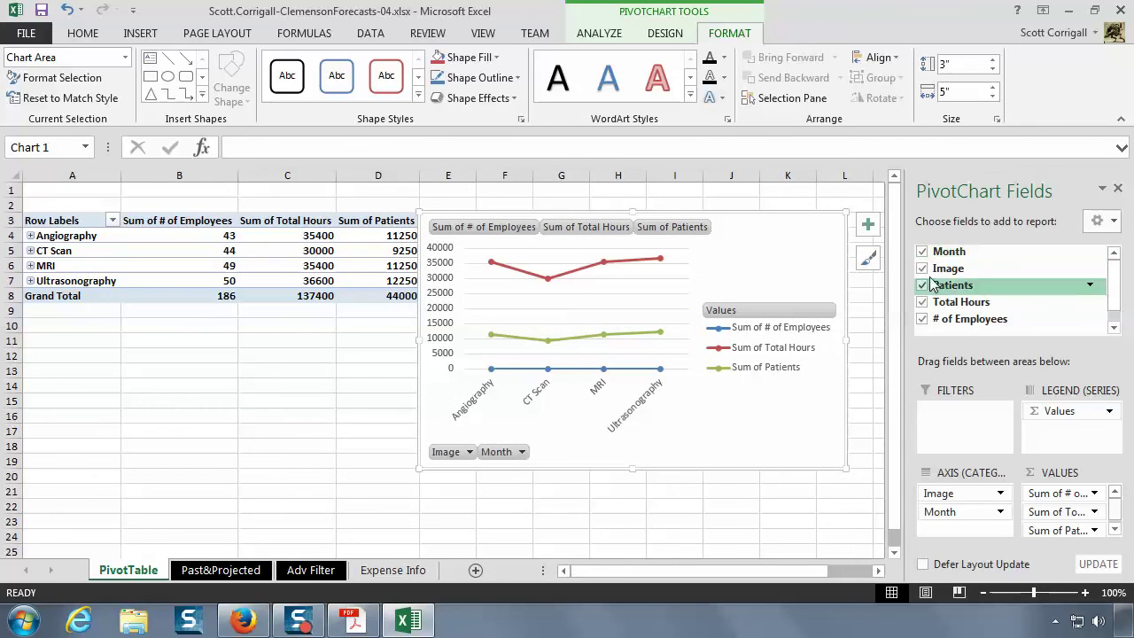
left_click(923, 269)
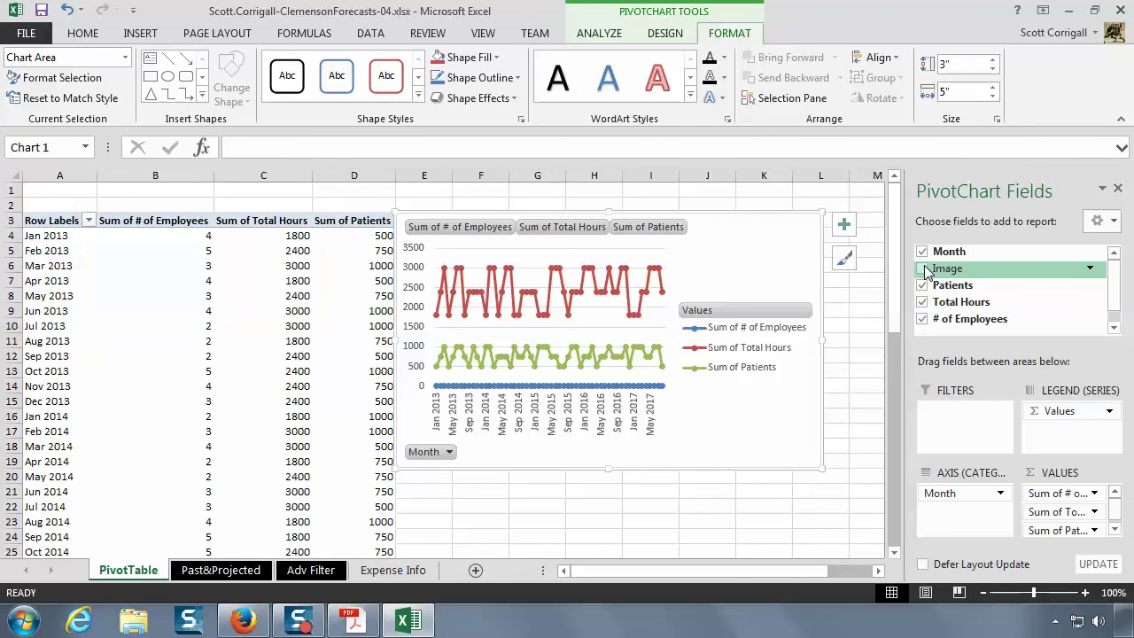
left_click(924, 269)
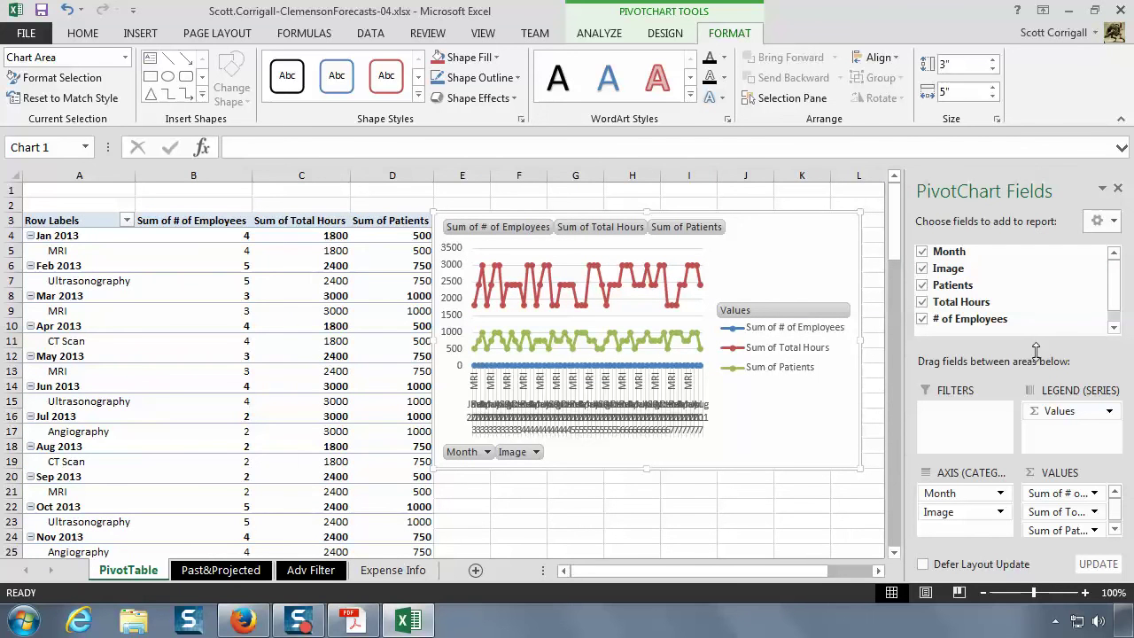
left_click(921, 320)
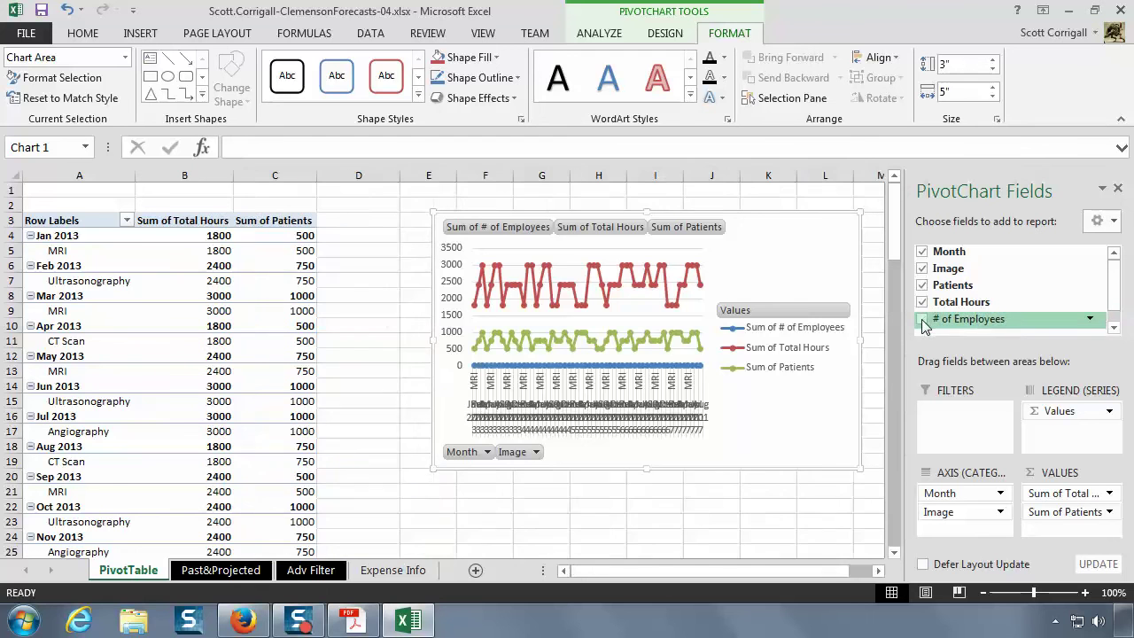
left_click(922, 319)
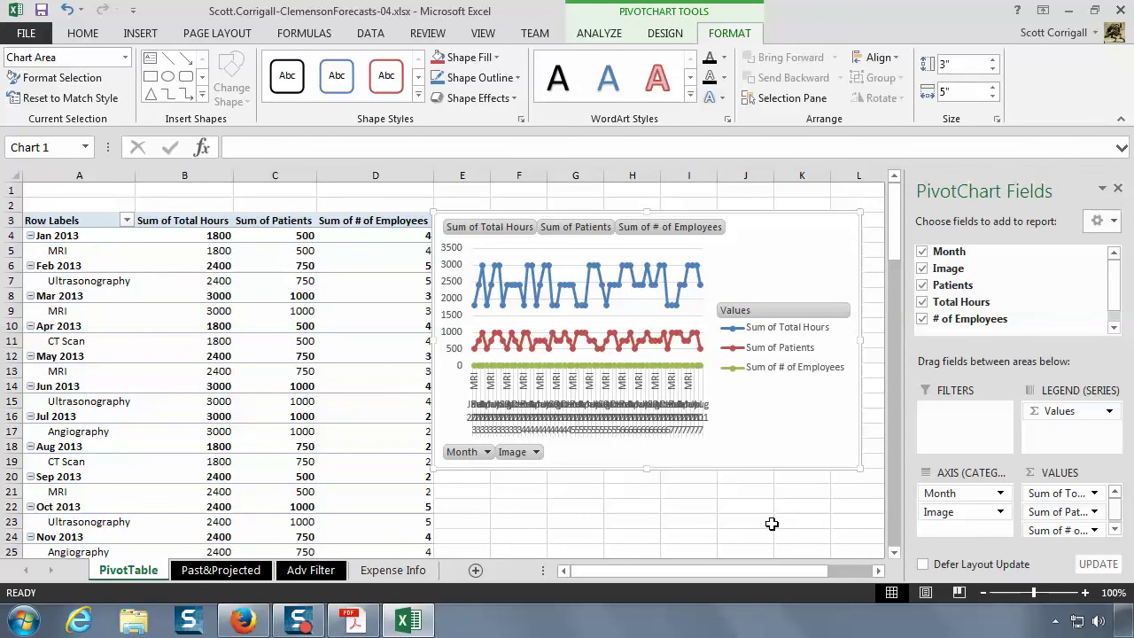
- Undo four field changes until Image and Month are both back on the axis
left_click(66, 12)
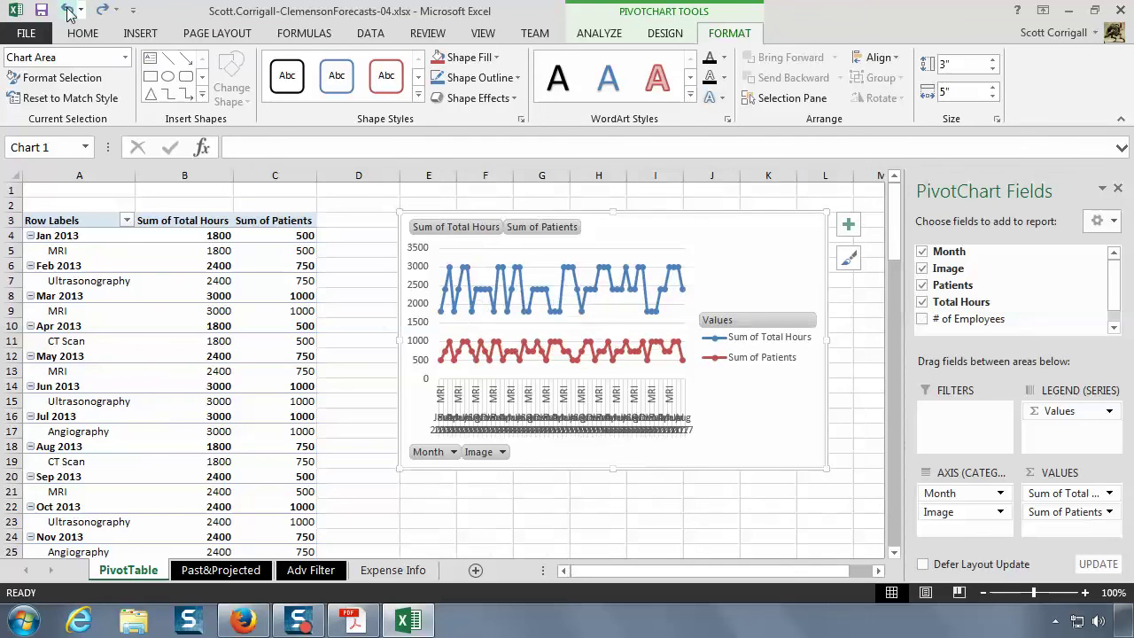
left_click(66, 11)
left_click(66, 12)
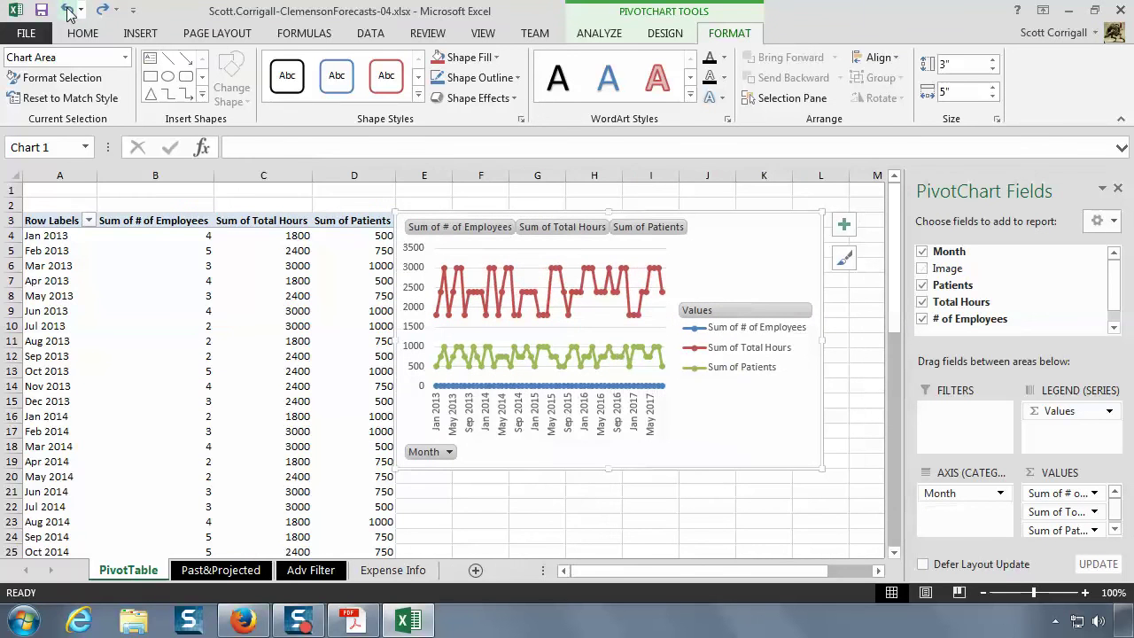
left_click(66, 12)
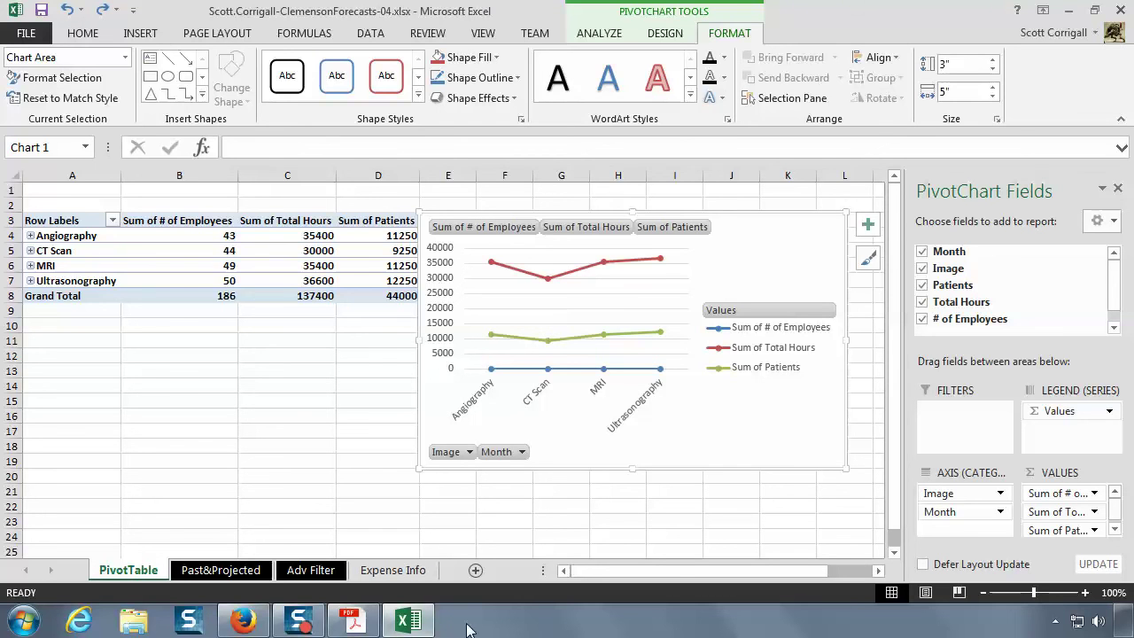
- Check the instructions, then remove # of Employees from the PivotTable and chart
left_click(352, 623)
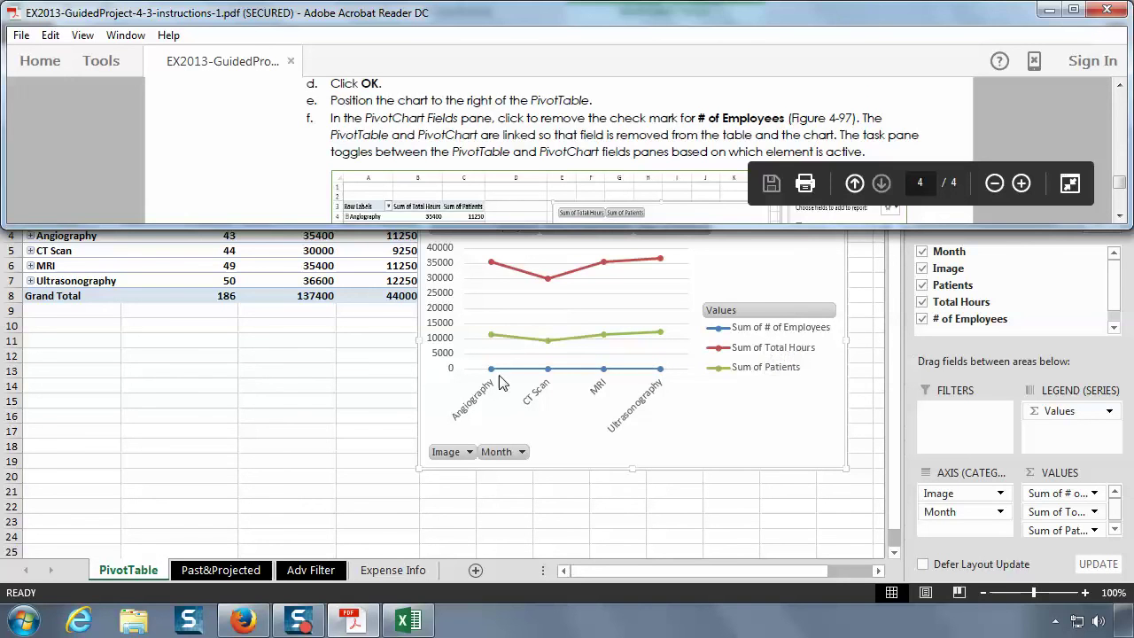
mouse_move(659, 379)
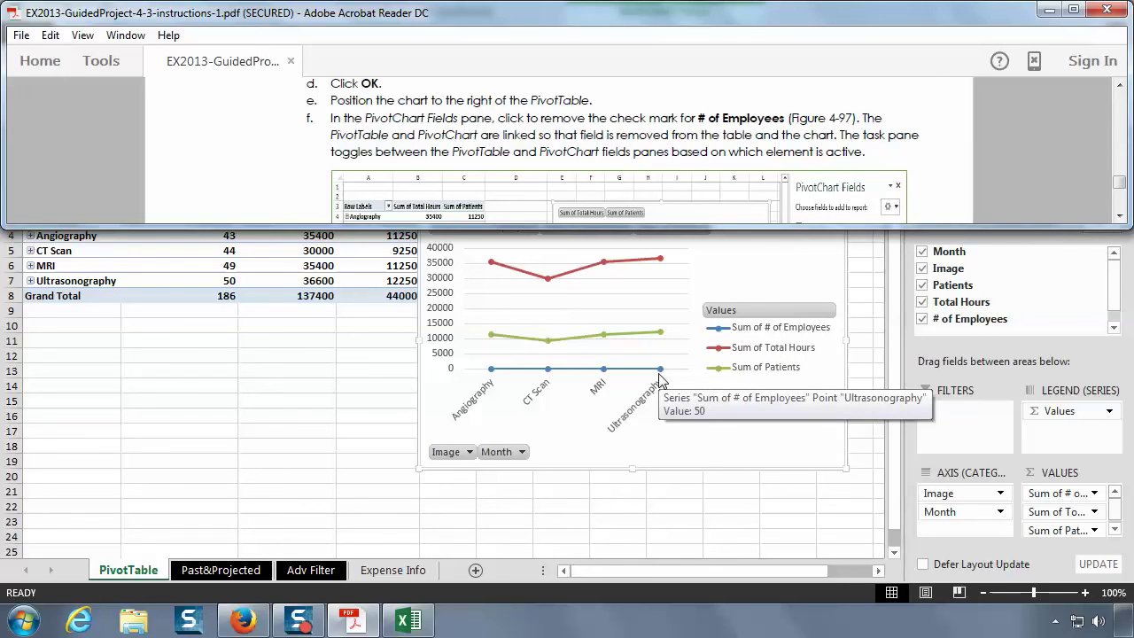
left_click(964, 349)
left_click(922, 319)
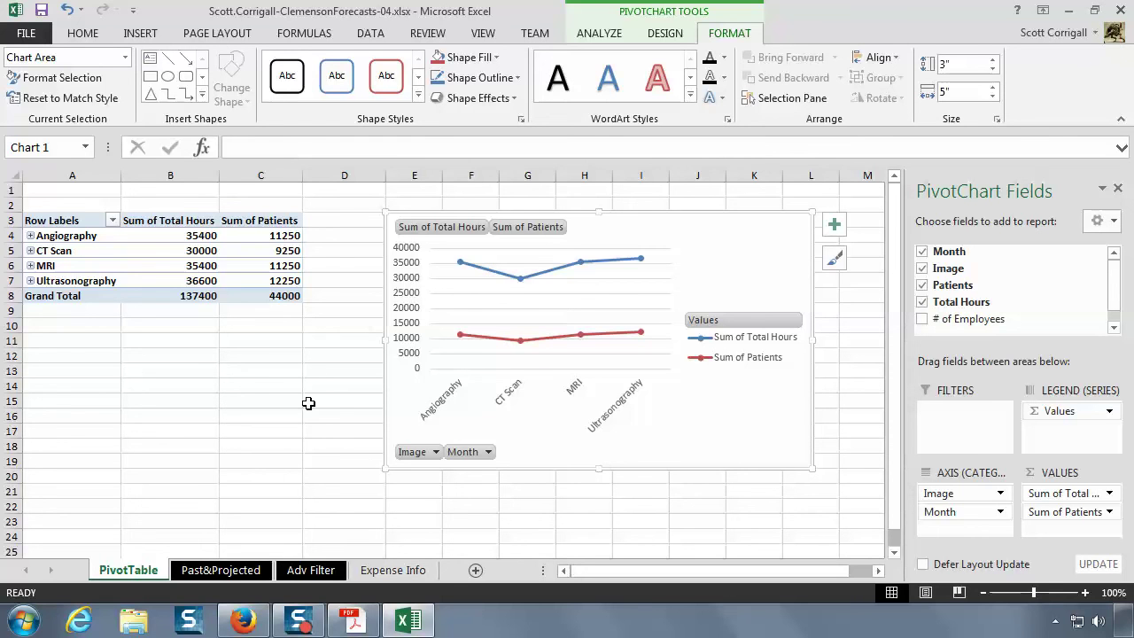
- Restore down Excel and scroll the instructions to Figure 4-97
double_click(837, 20)
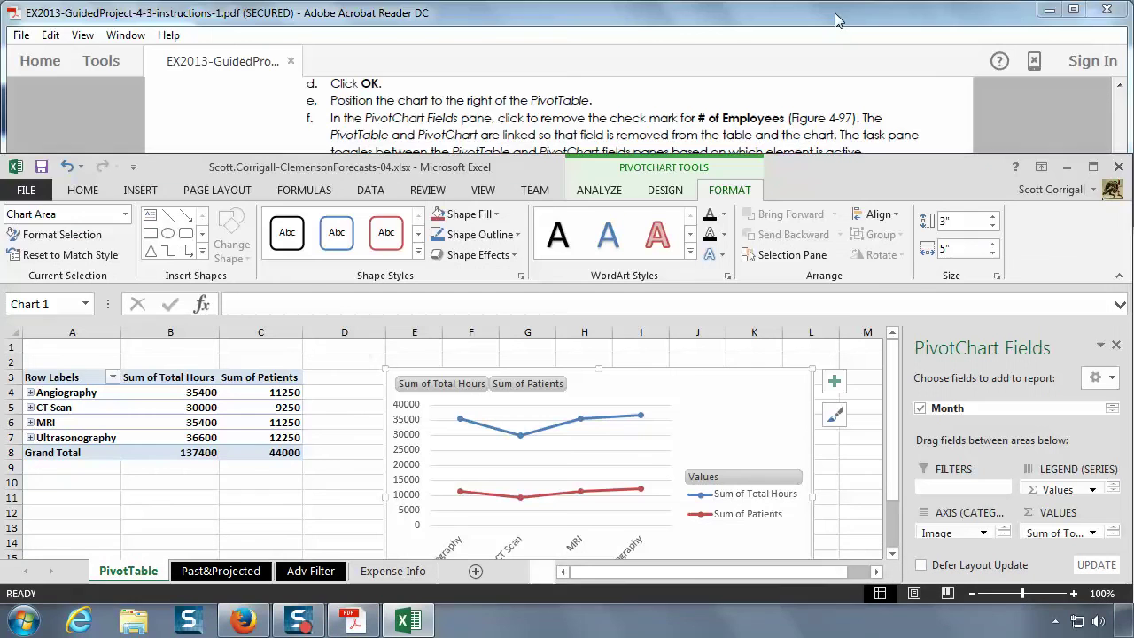
left_click(363, 624)
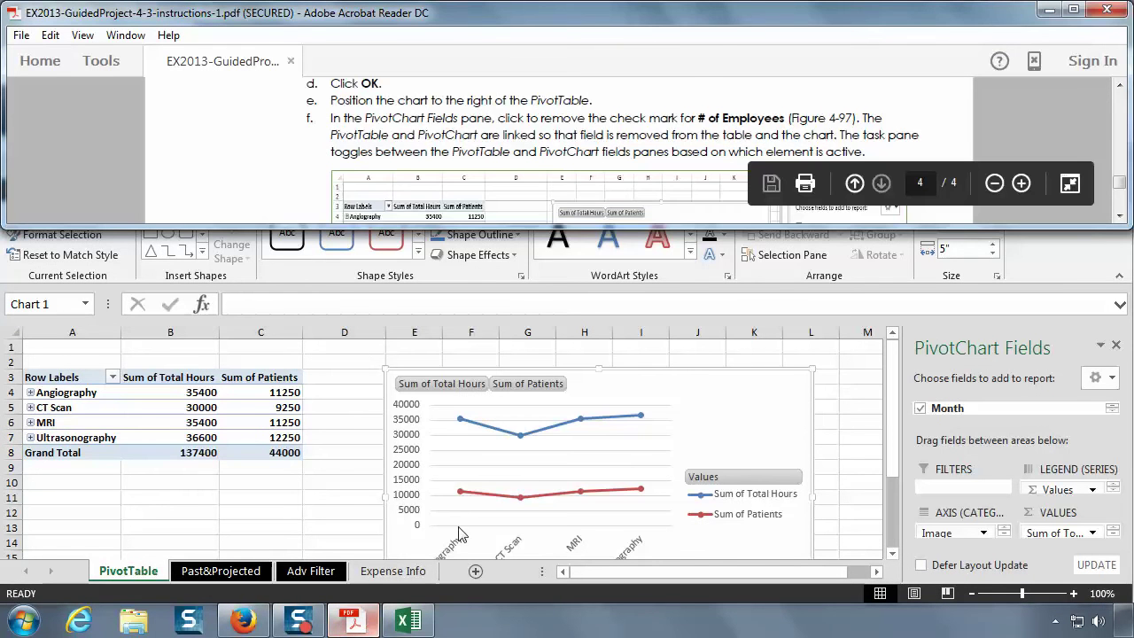
scroll(645, 160, "down", 2)
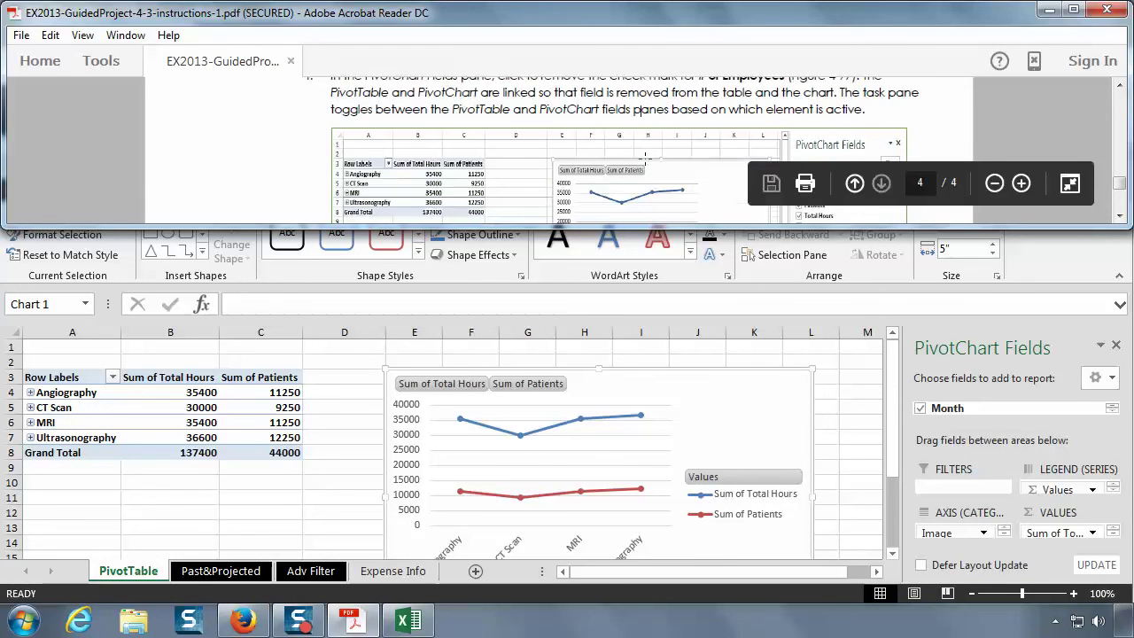
scroll(667, 201, "down", 1)
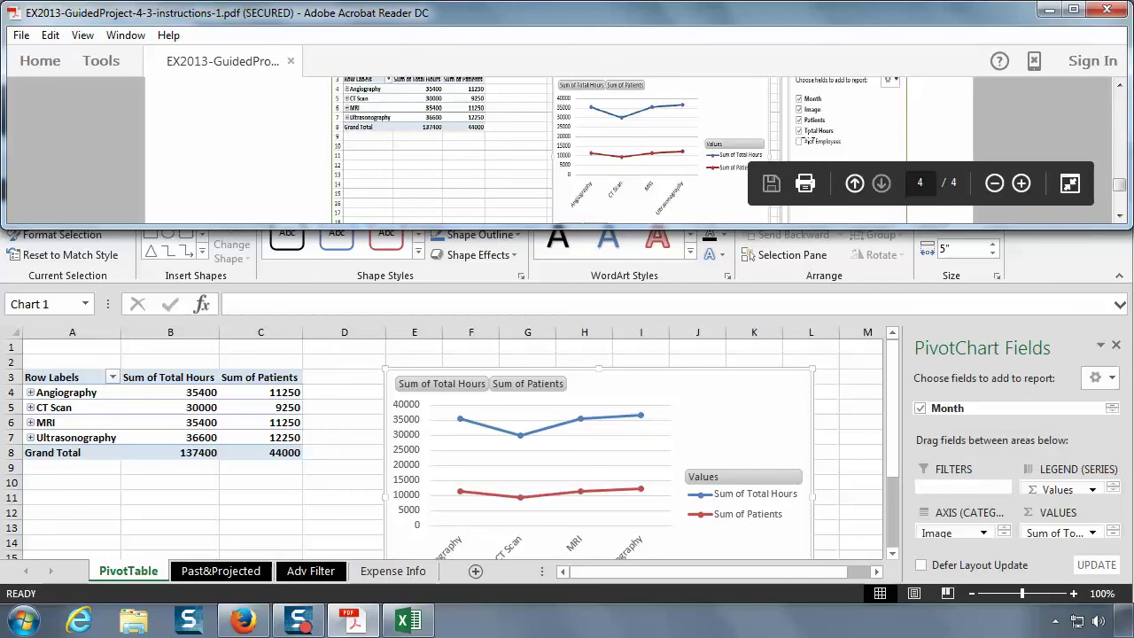
scroll(619, 193, "down", 4)
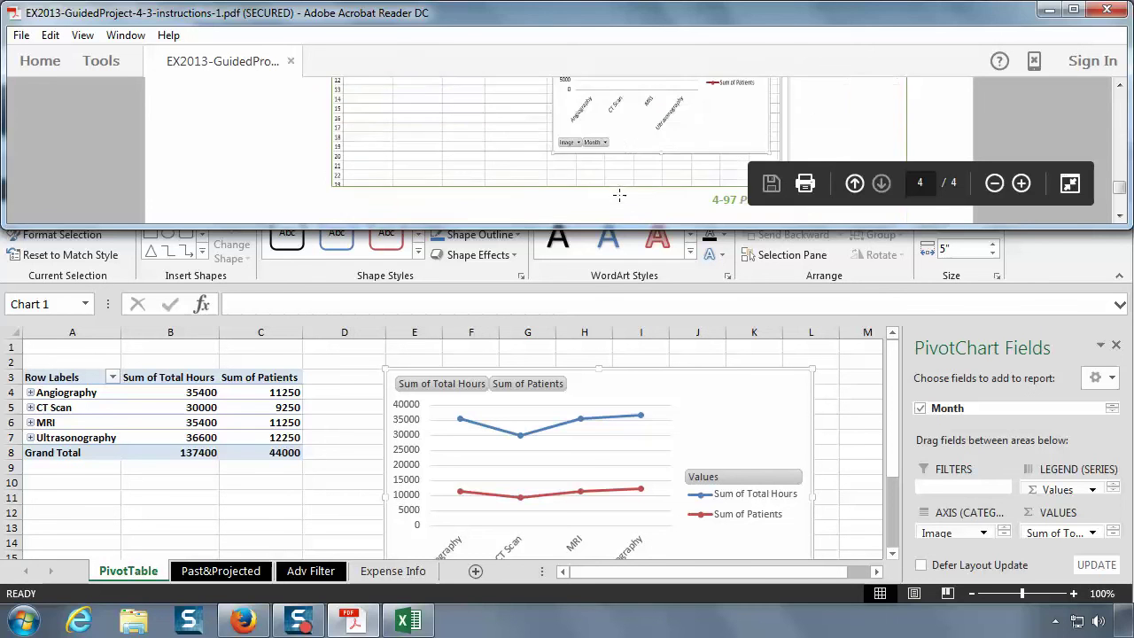
- Scroll the instructions to step 16 on removing the Locked property, then return to Excel
scroll(620, 198, "down", 1)
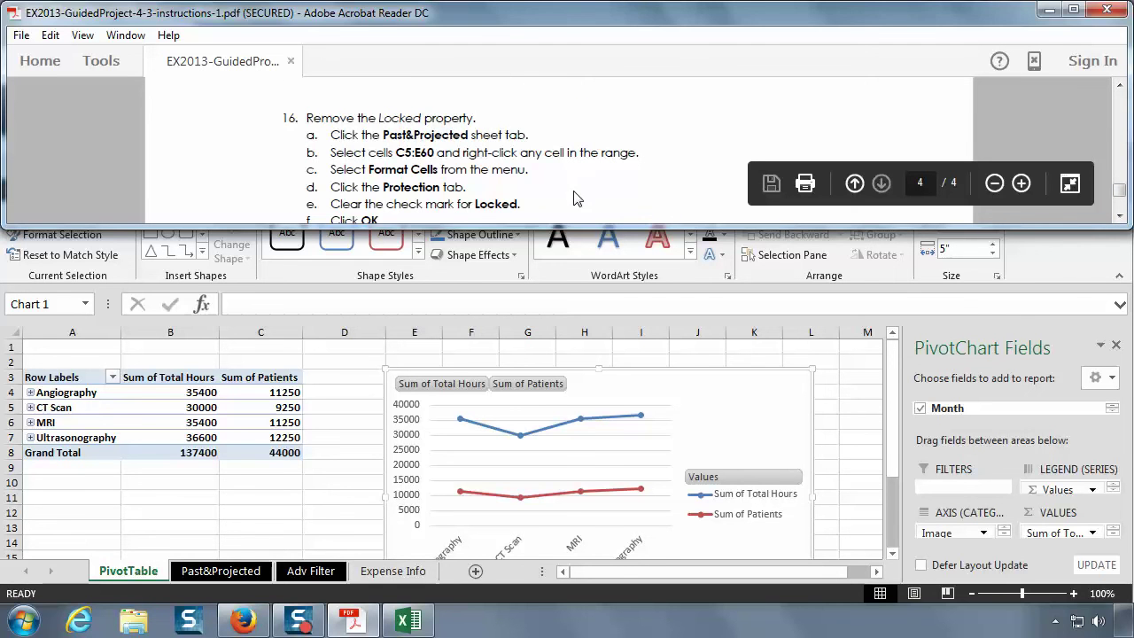
scroll(574, 198, "down", 2)
left_click(1119, 86)
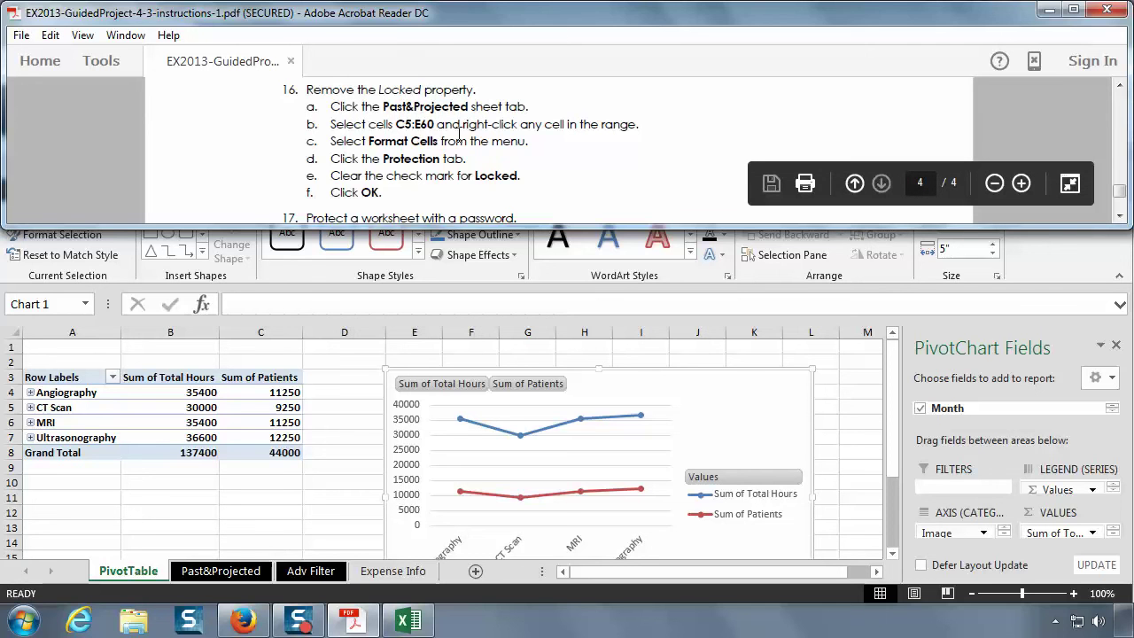
left_click(227, 571)
- On the Past&Projected sheet, open Format Cells for the selected C5:E60 range
left_click(227, 571)
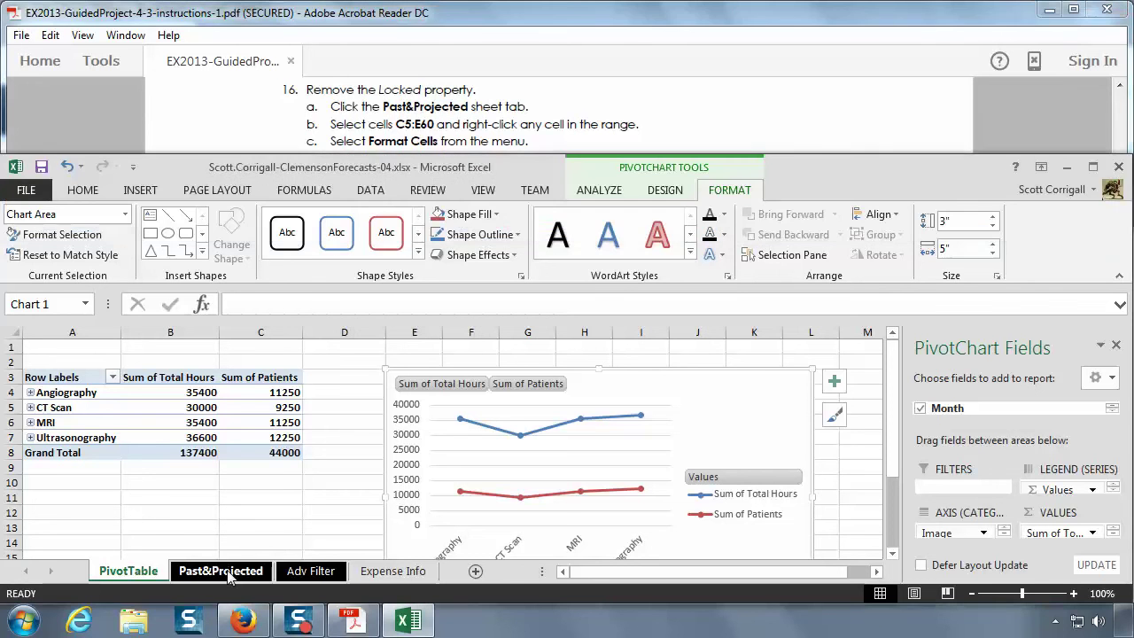
left_click(221, 571)
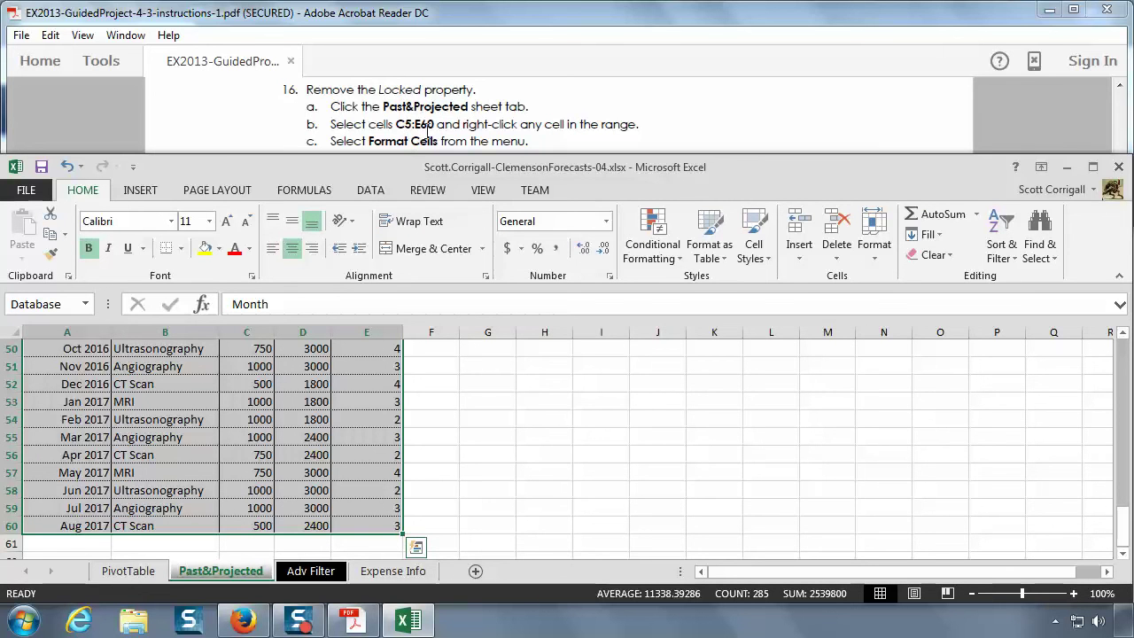
scroll(296, 505, "up", 3)
scroll(296, 505, "up", 12)
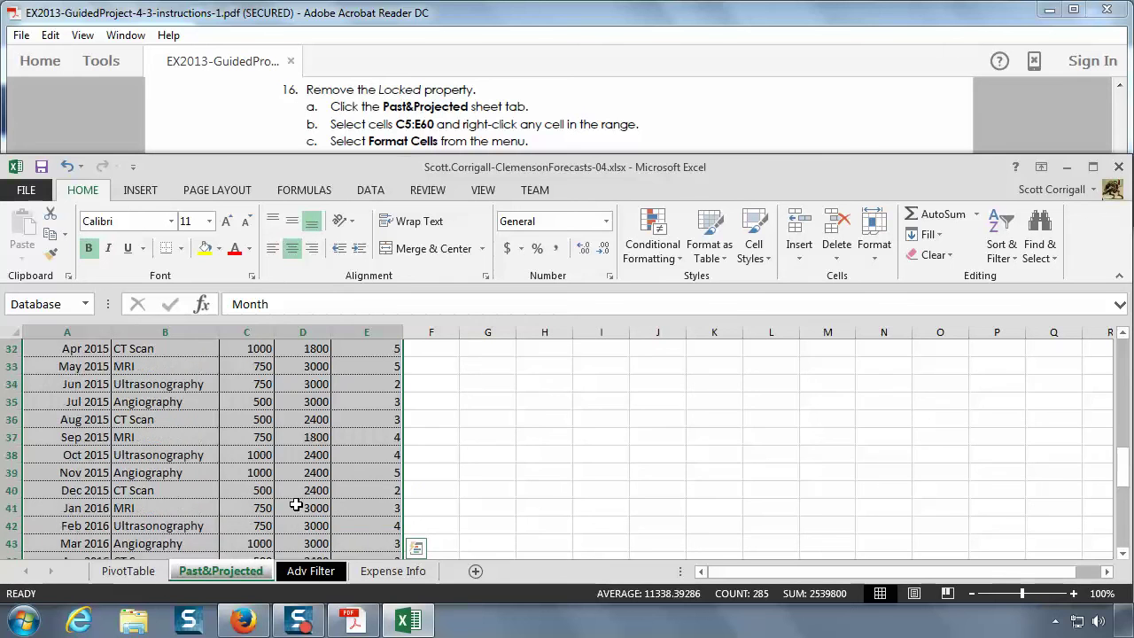
scroll(296, 505, "up", 2)
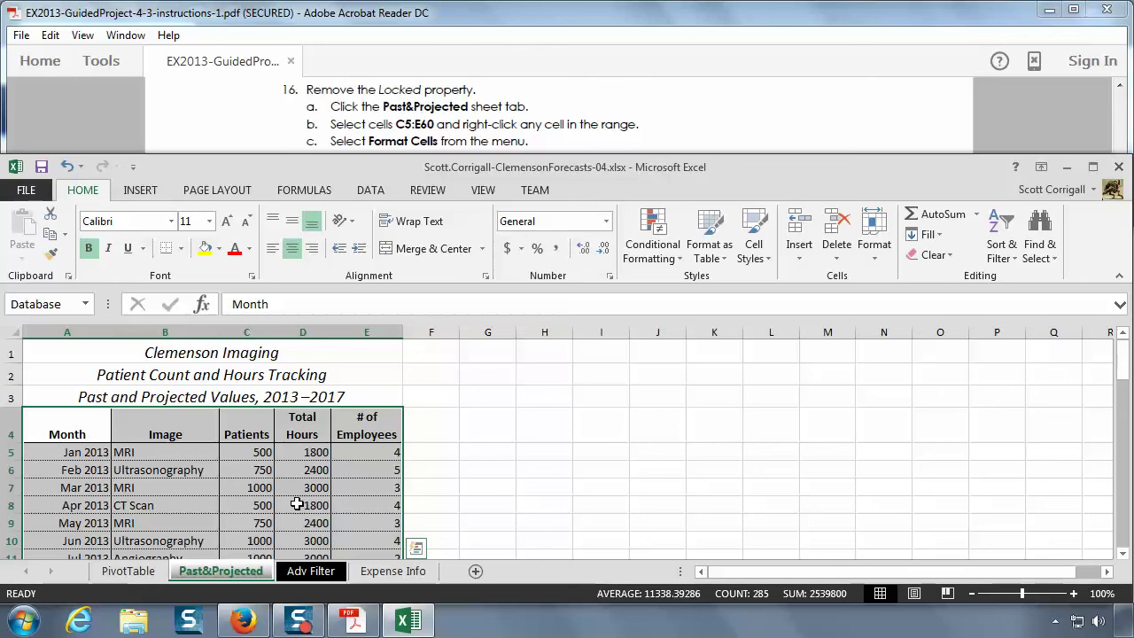
right_click(274, 467)
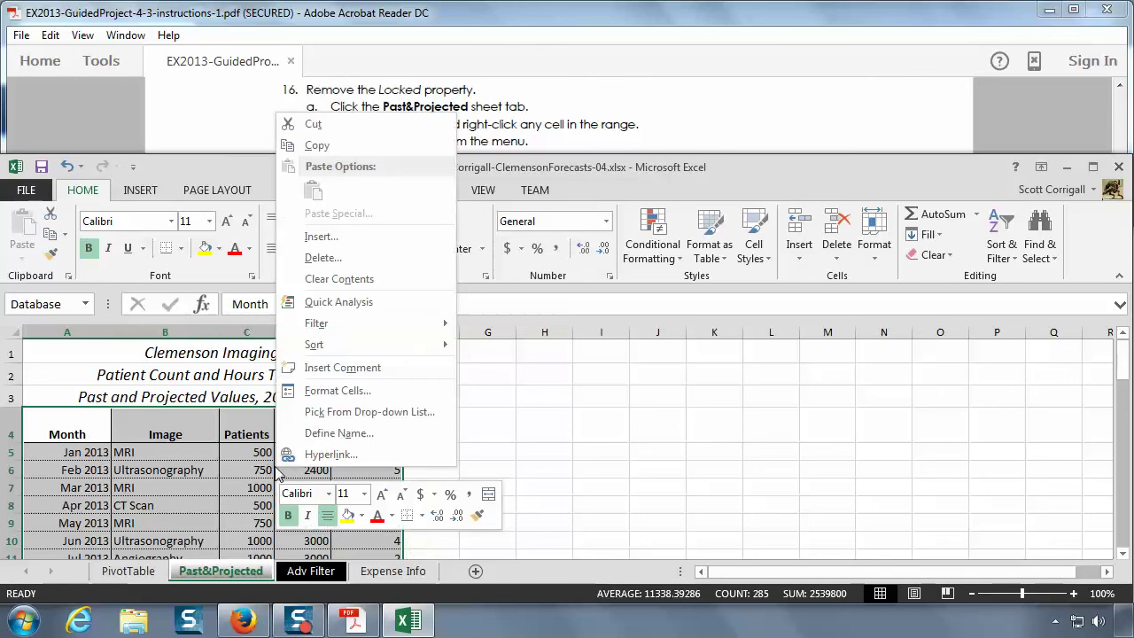
left_click(341, 390)
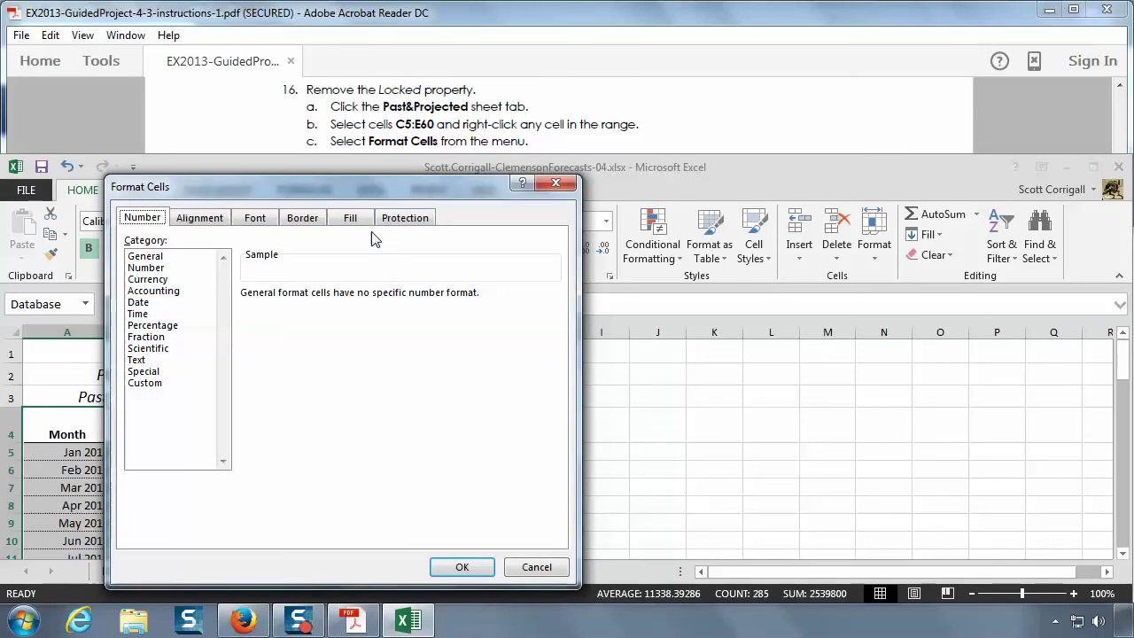
- Uncheck Locked on the Protection tab and apply it to cells C5:E60
left_click(475, 136)
scroll(475, 135, "down", 1)
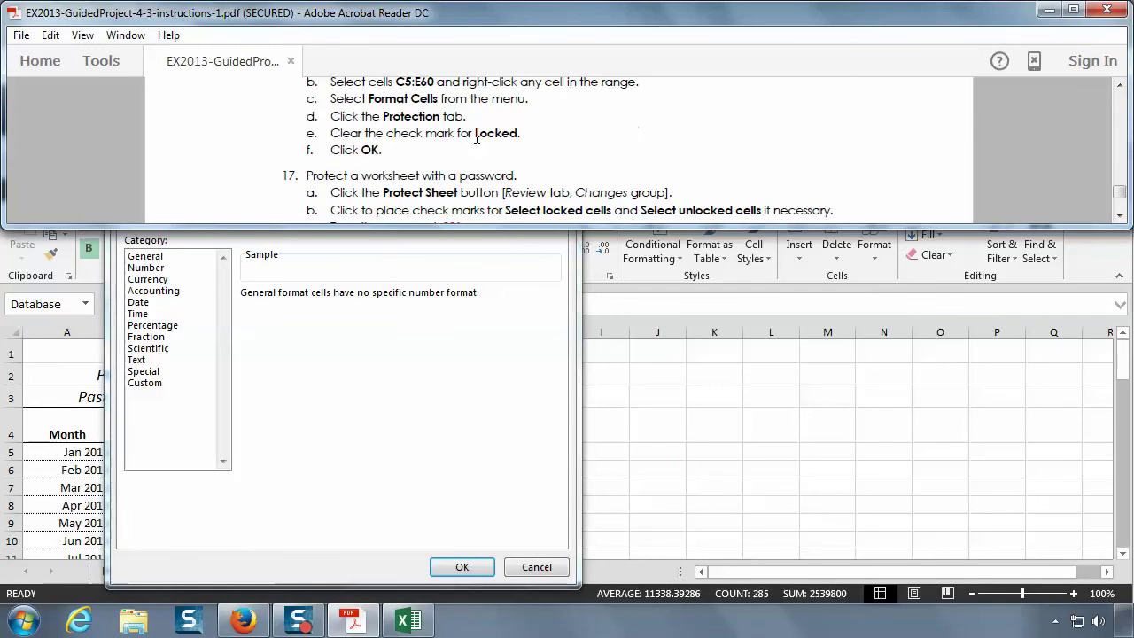
left_click(408, 379)
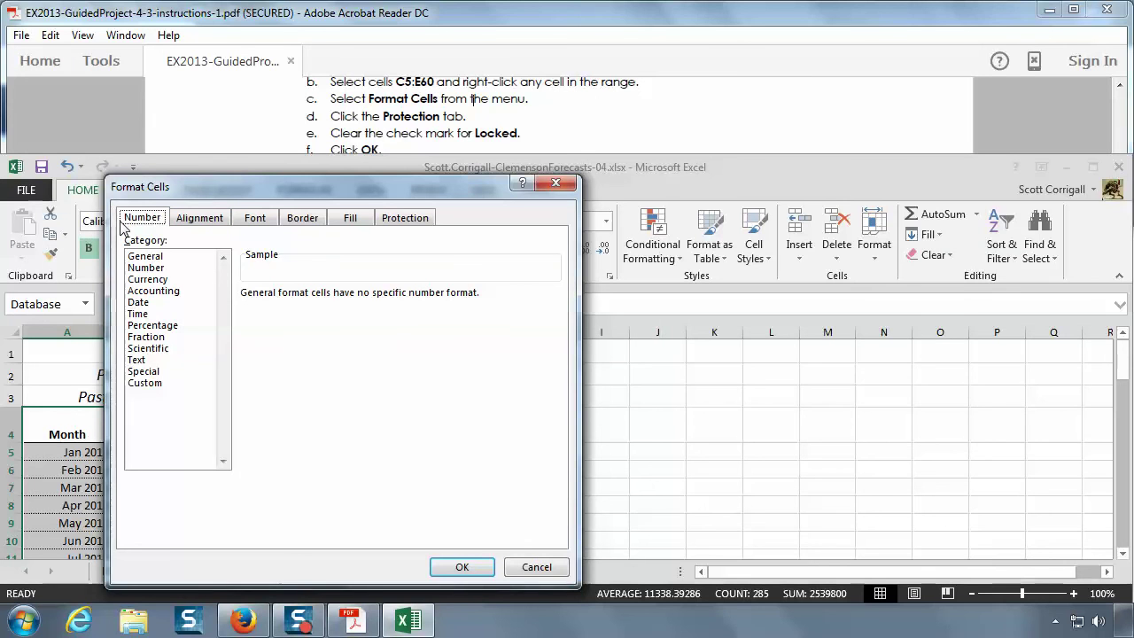
left_click(411, 222)
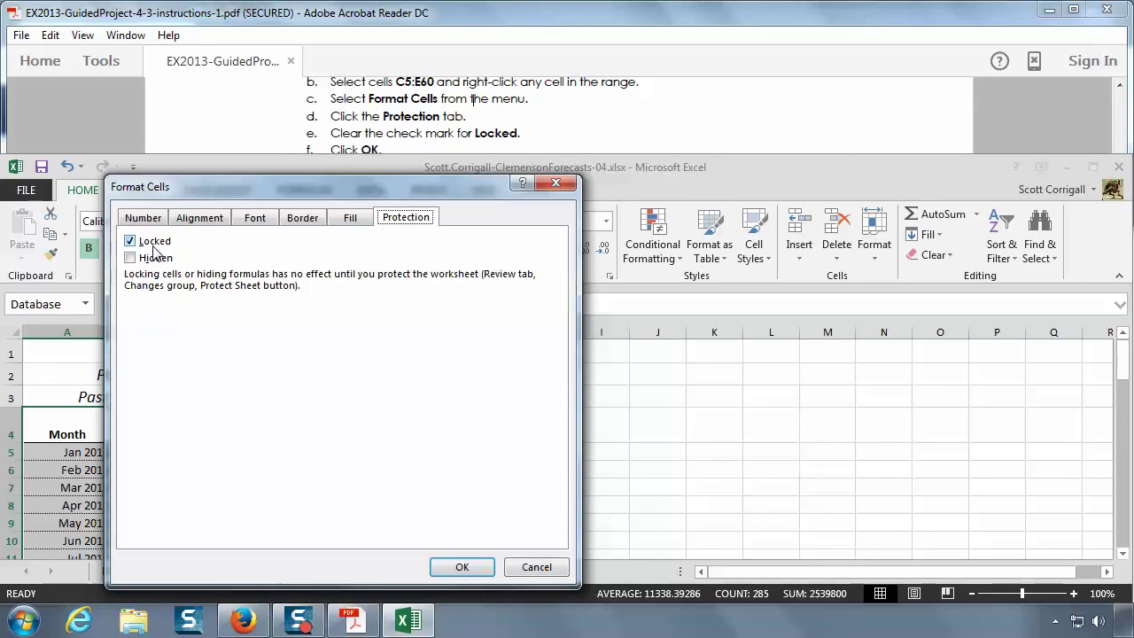
left_click(133, 243)
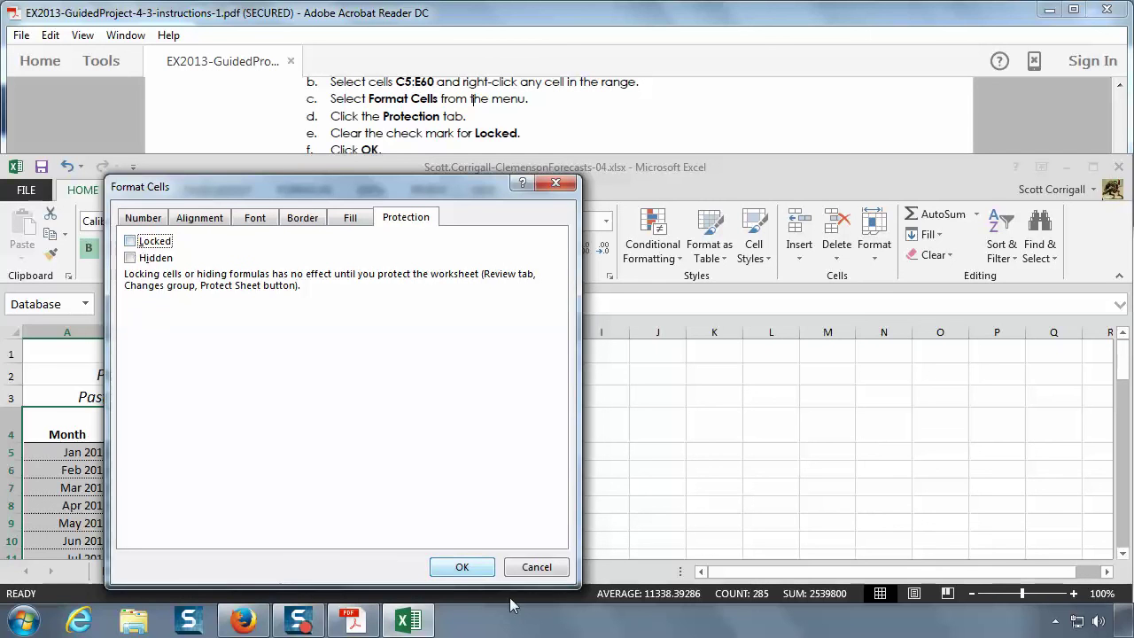
left_click(462, 567)
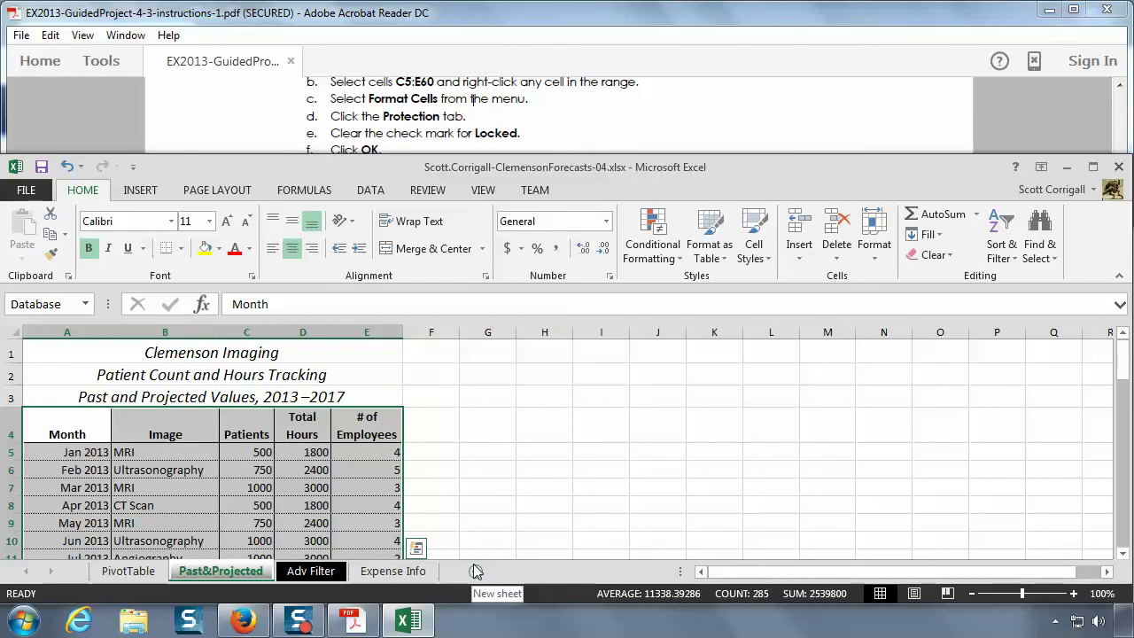
left_click(550, 146)
- Scroll the instructions to step 17, then bring Excel forward on the REVIEW tab
scroll(549, 146, "down", 2)
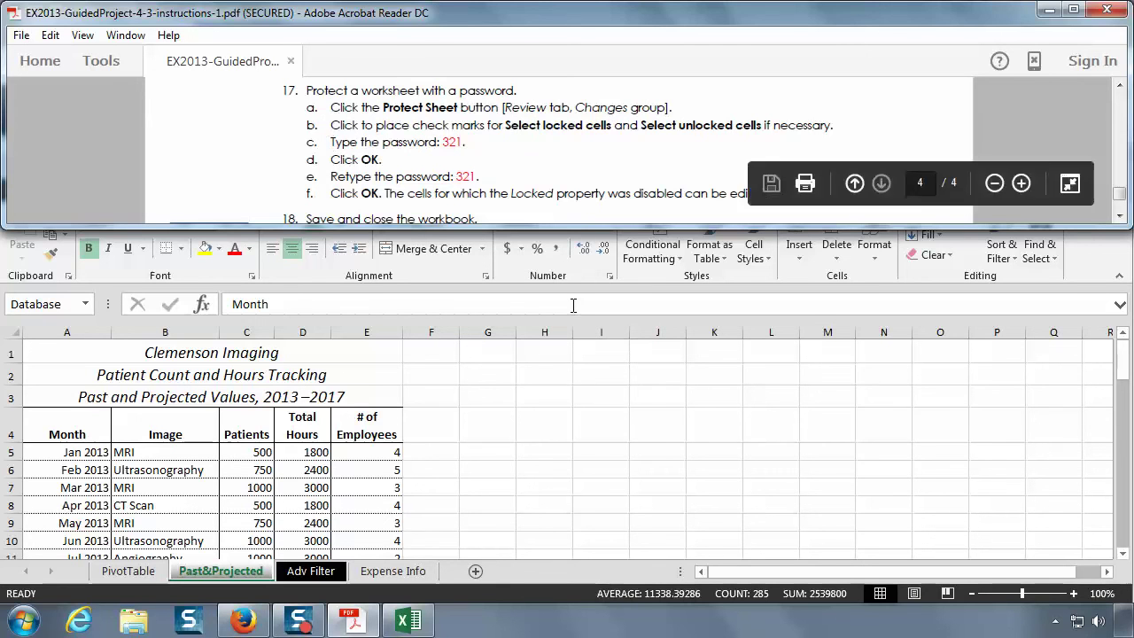
left_click(572, 306)
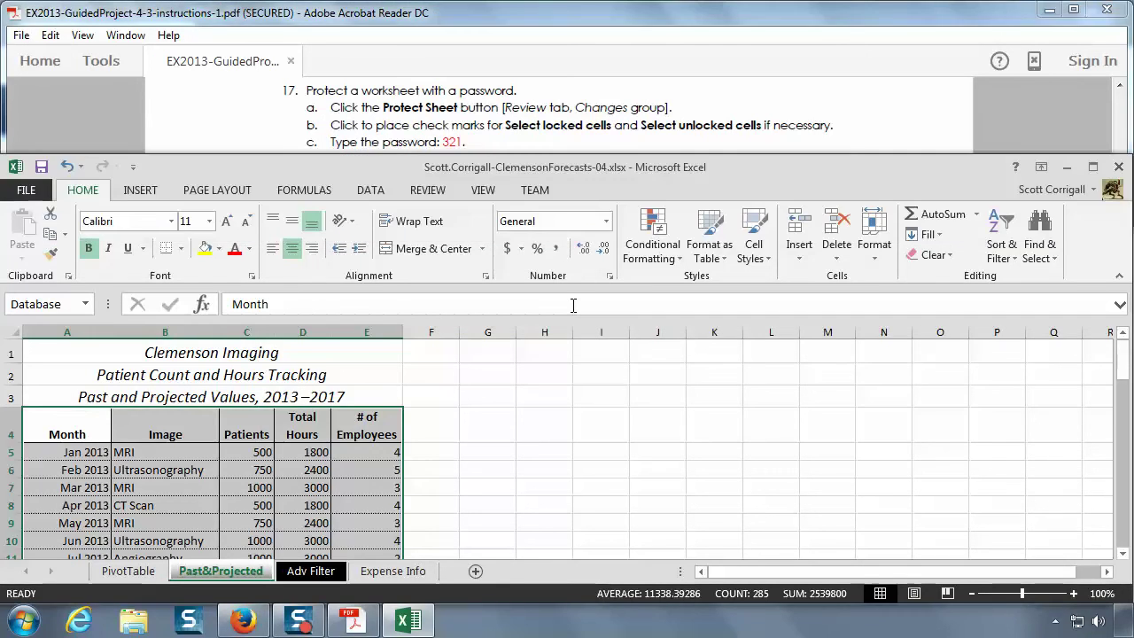
left_click(428, 191)
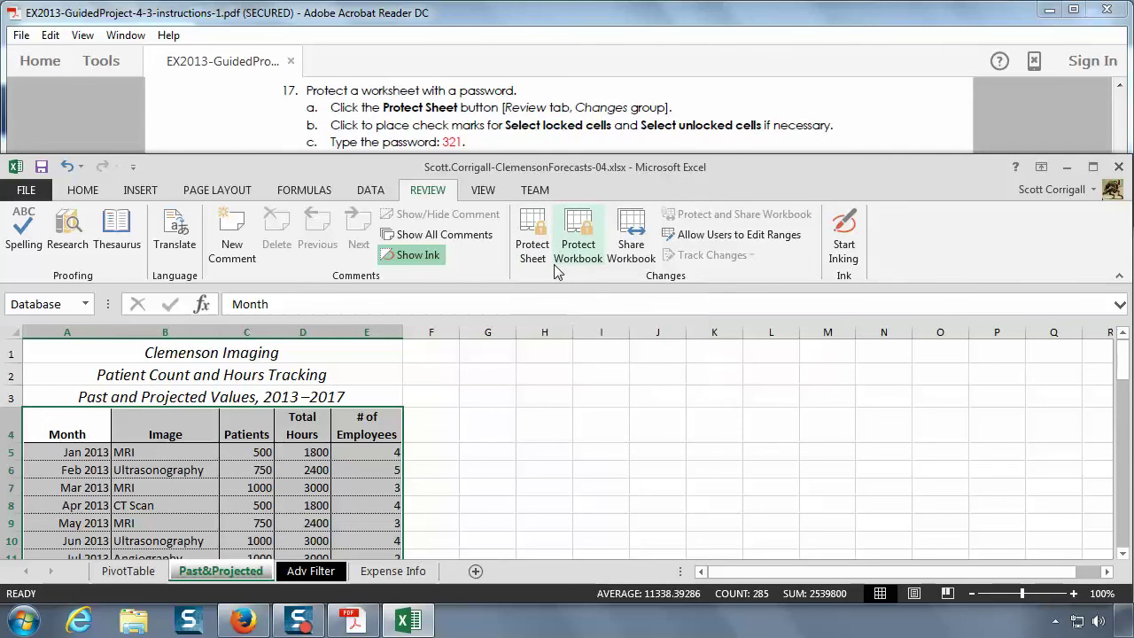
- Protect the Past&Projected sheet with a password, re-entering it to confirm
left_click(571, 244)
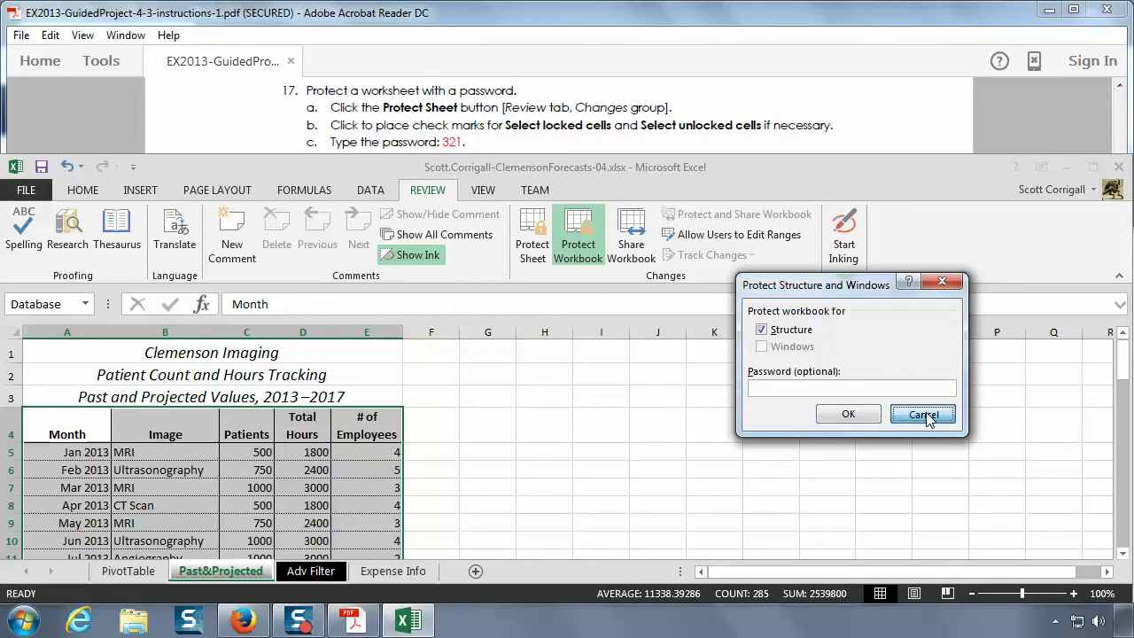
left_click(923, 415)
left_click(528, 228)
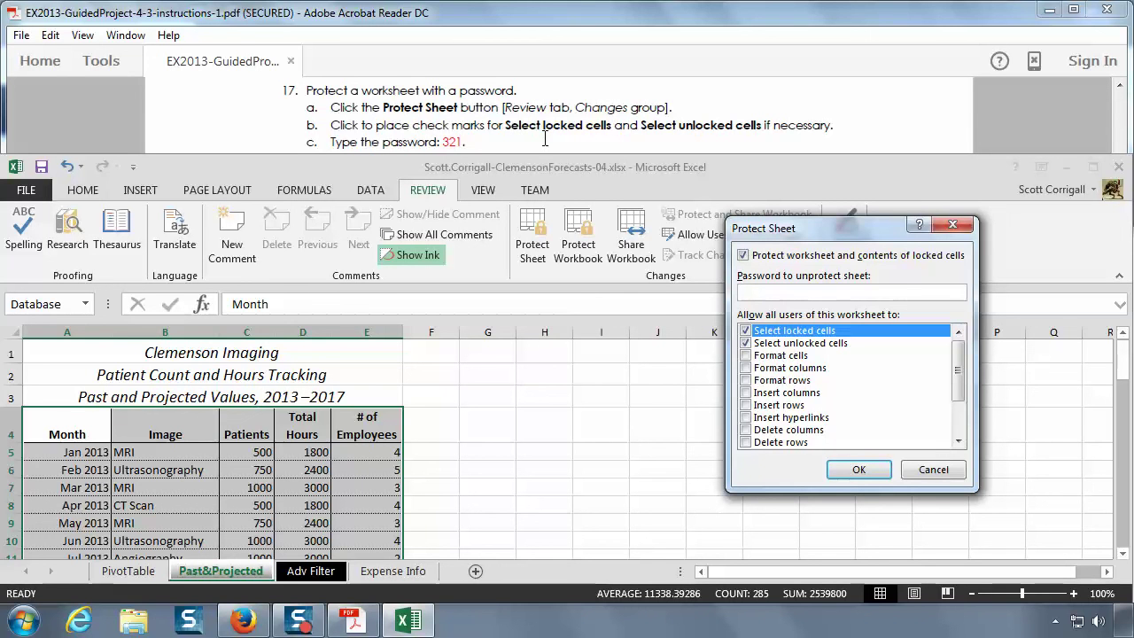
type("321")
left_click(544, 140)
scroll(544, 139, "down", 1)
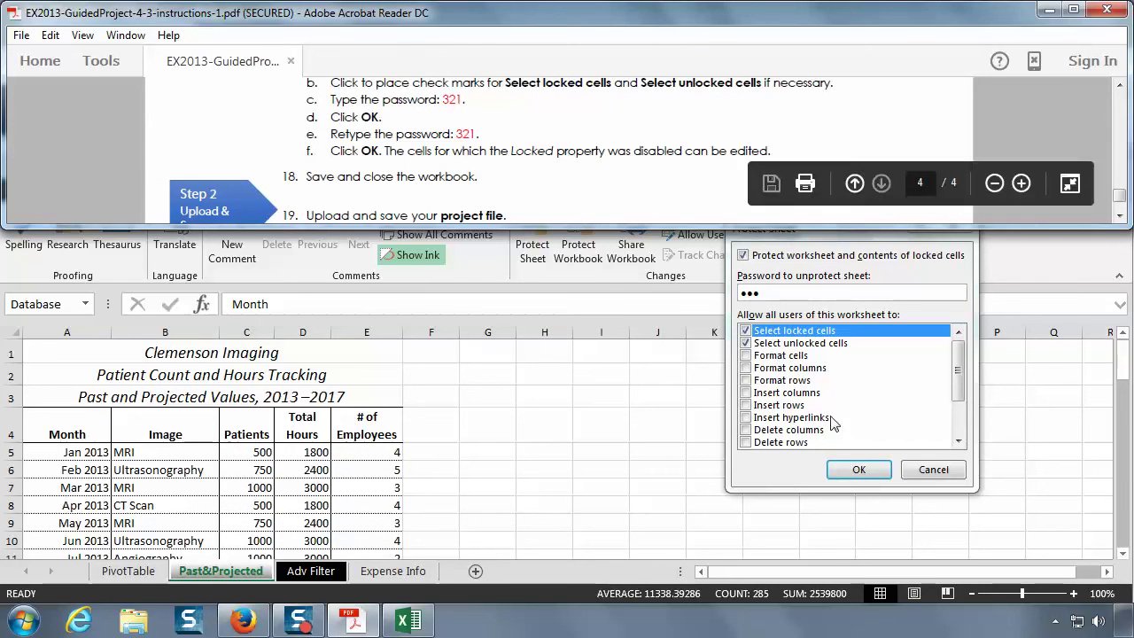
left_click(855, 471)
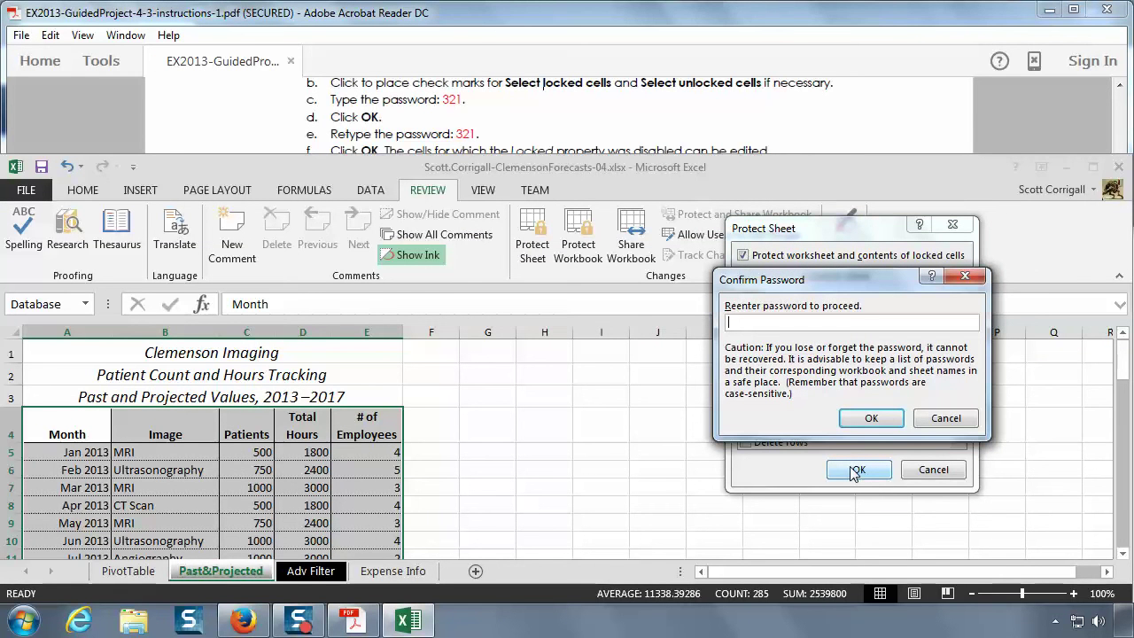
type("321")
left_click(870, 418)
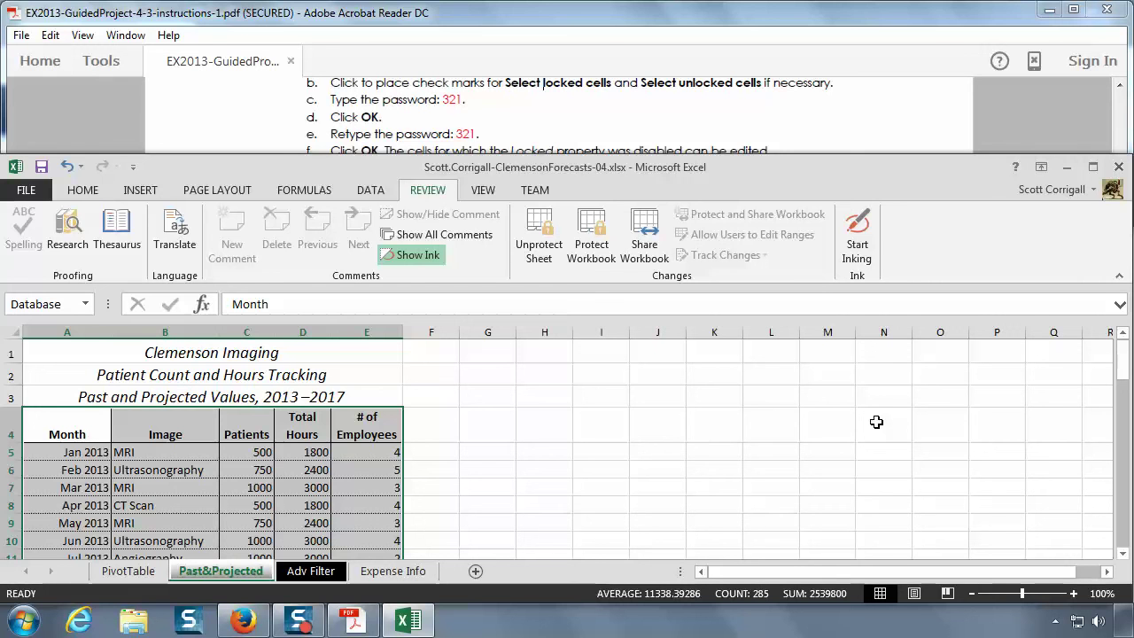
- Read step 18, then save the workbook and close Excel
left_click(700, 134)
scroll(696, 108, "down", 1)
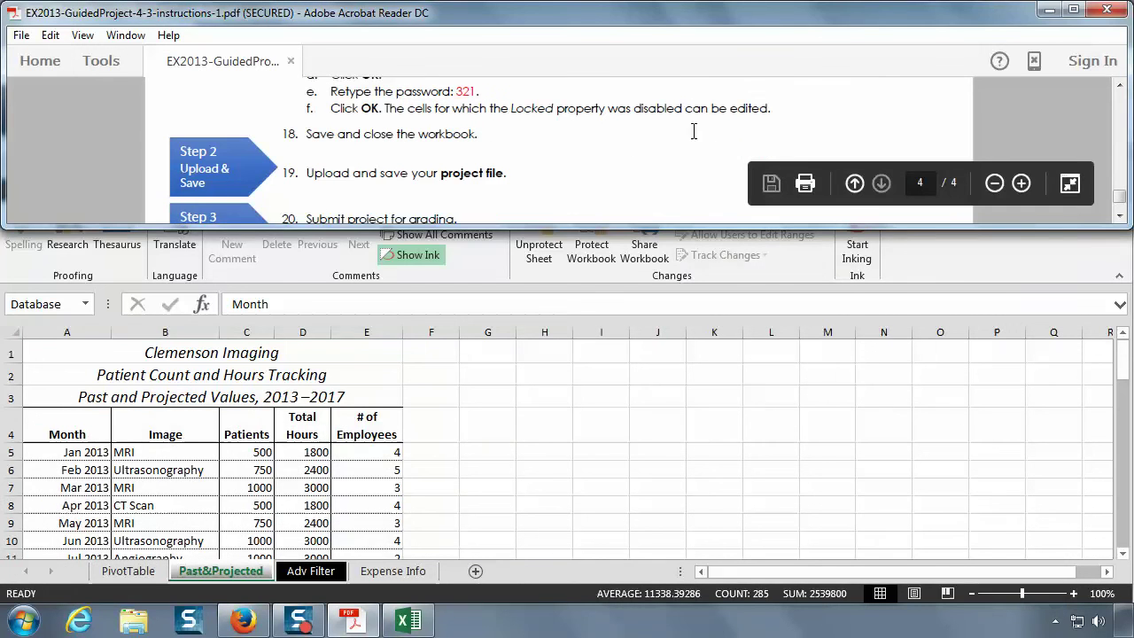
left_click(679, 438)
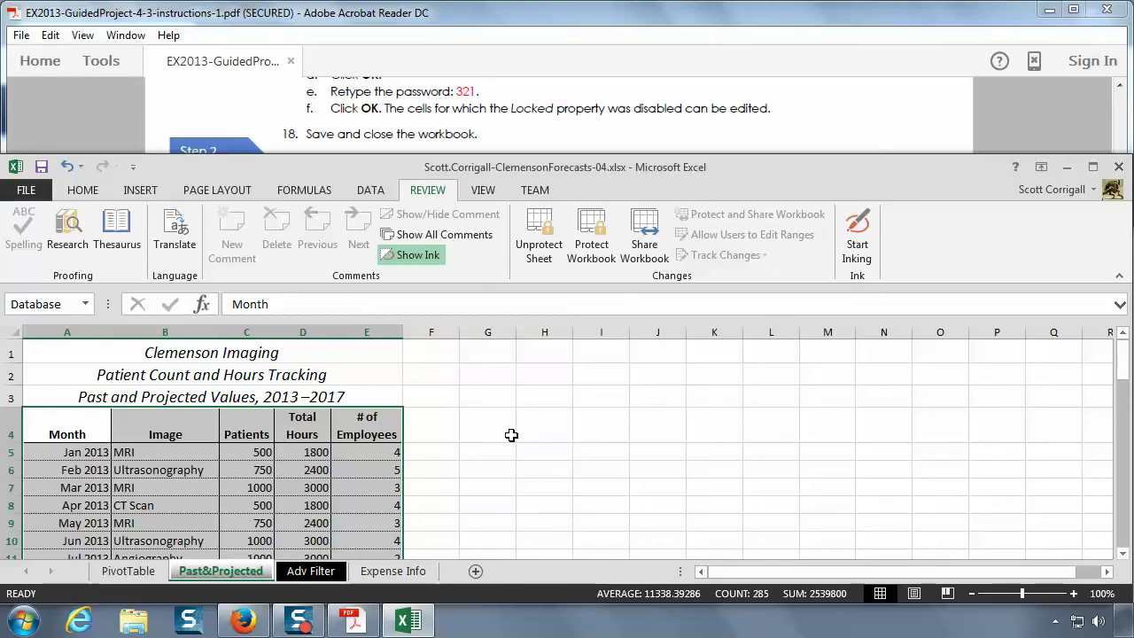
left_click(42, 168)
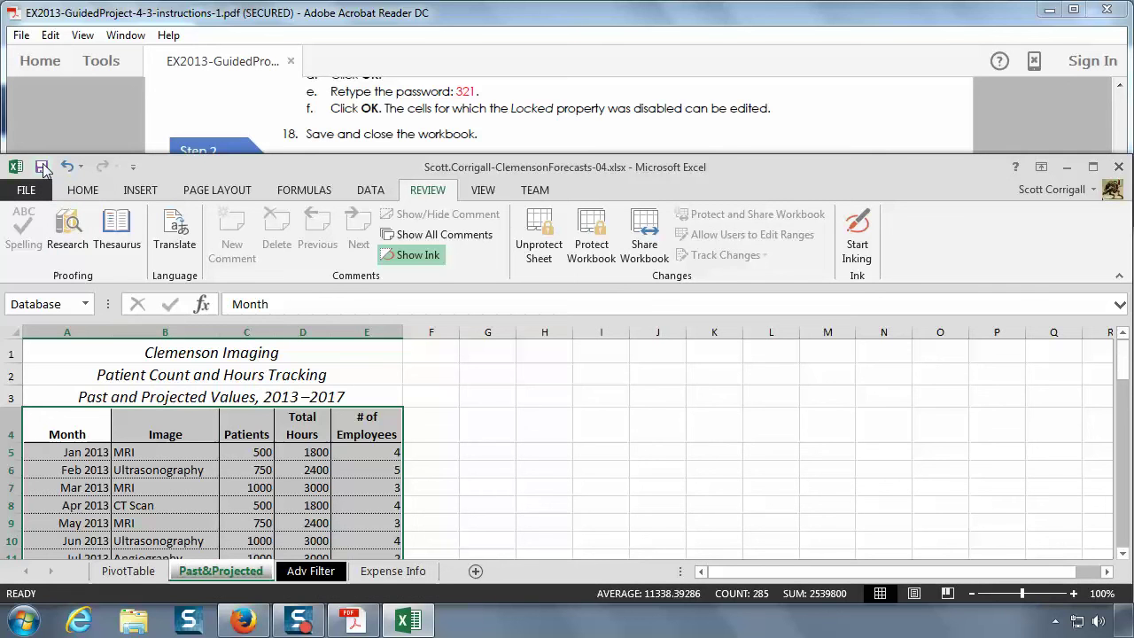
left_click(1118, 168)
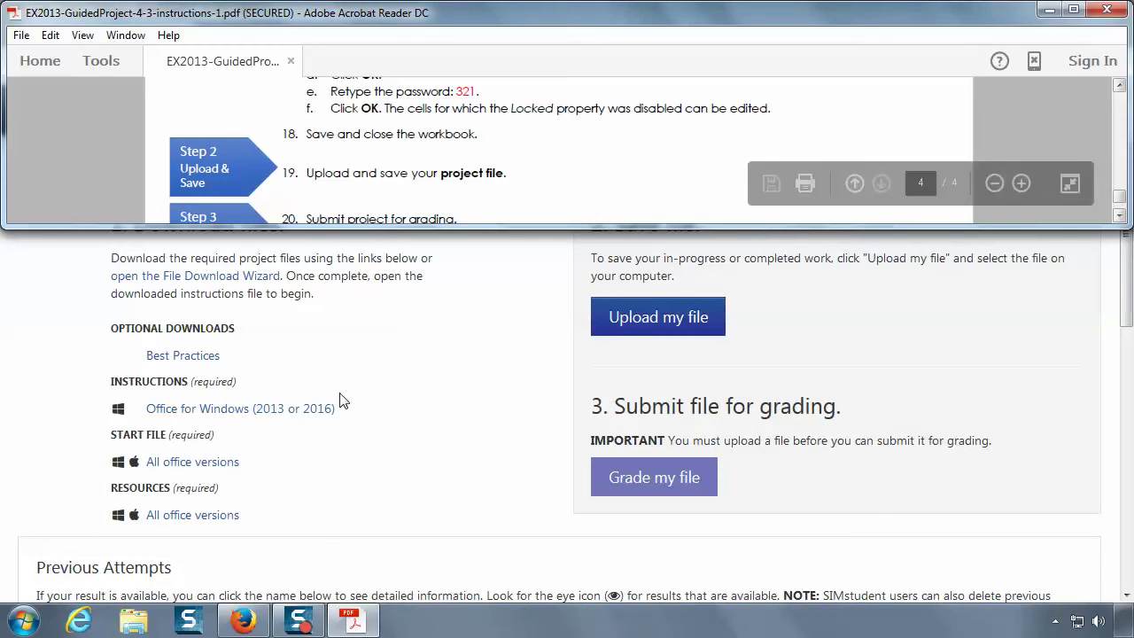
- Upload the completed Clemson forecasts .xlsx workbook from Documents to SIMnet for grading
left_click(494, 348)
left_click(645, 330)
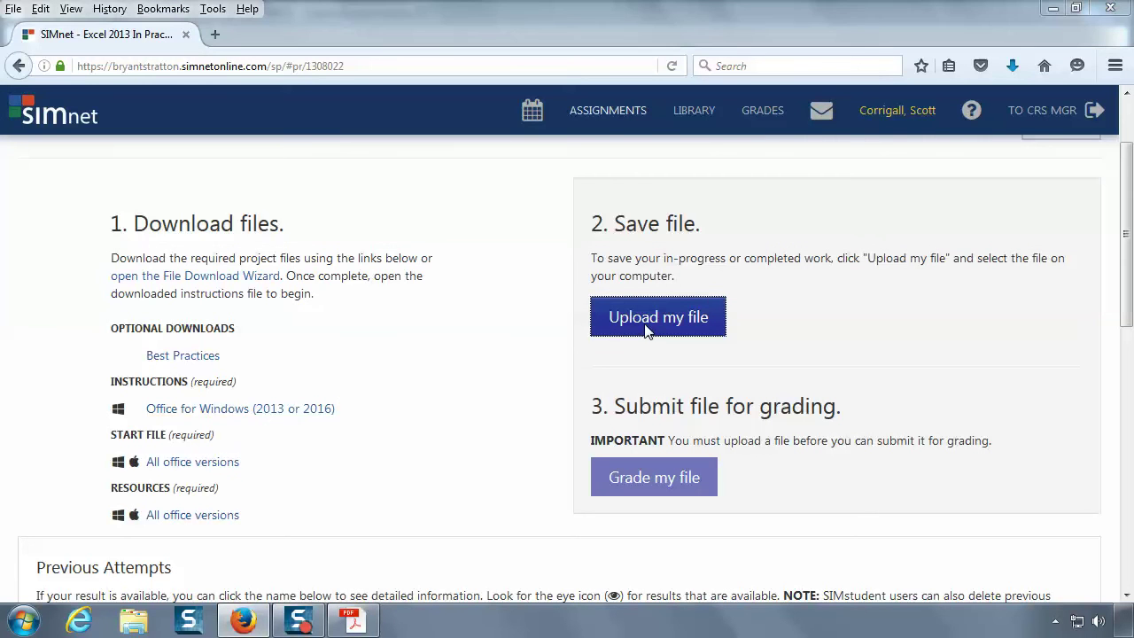
left_click_drag(556, 226, 560, 326)
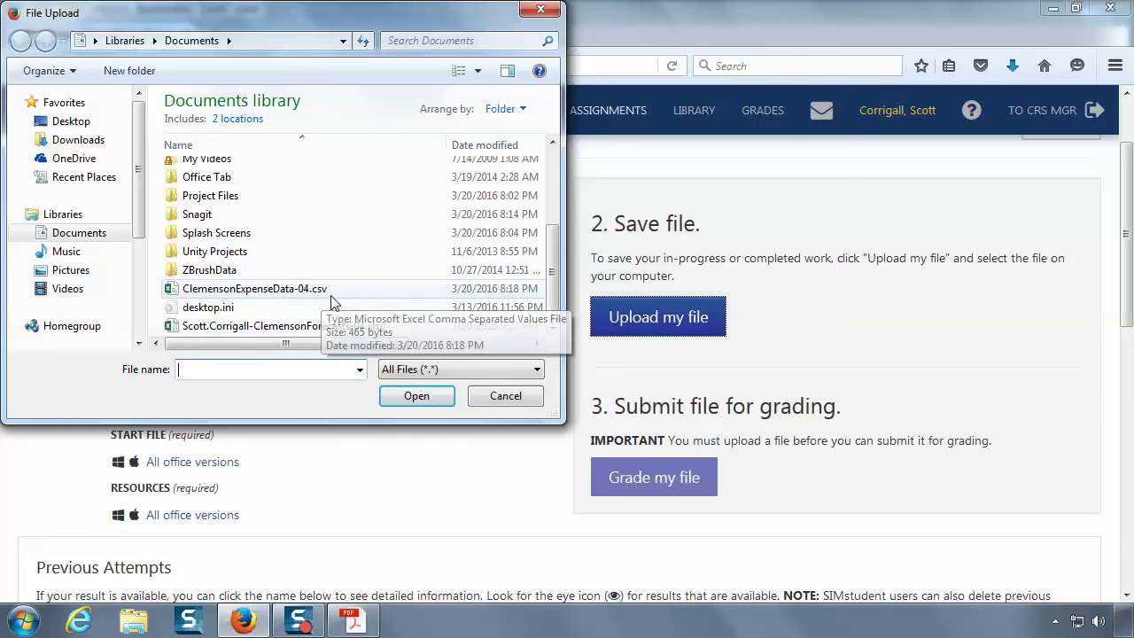
left_click(295, 327)
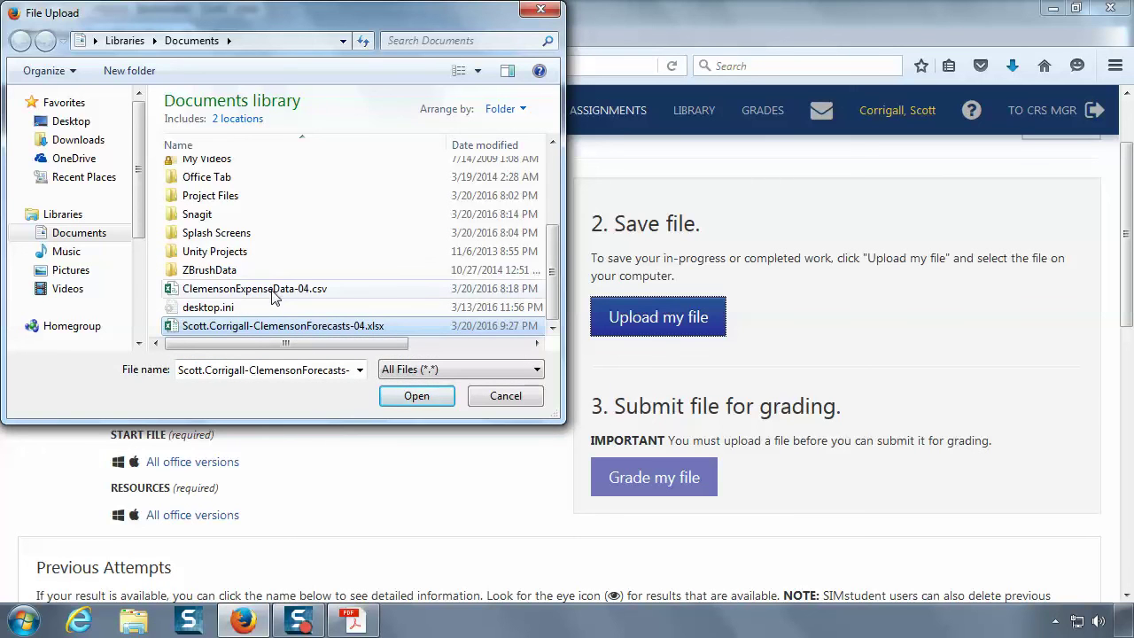
left_click(414, 398)
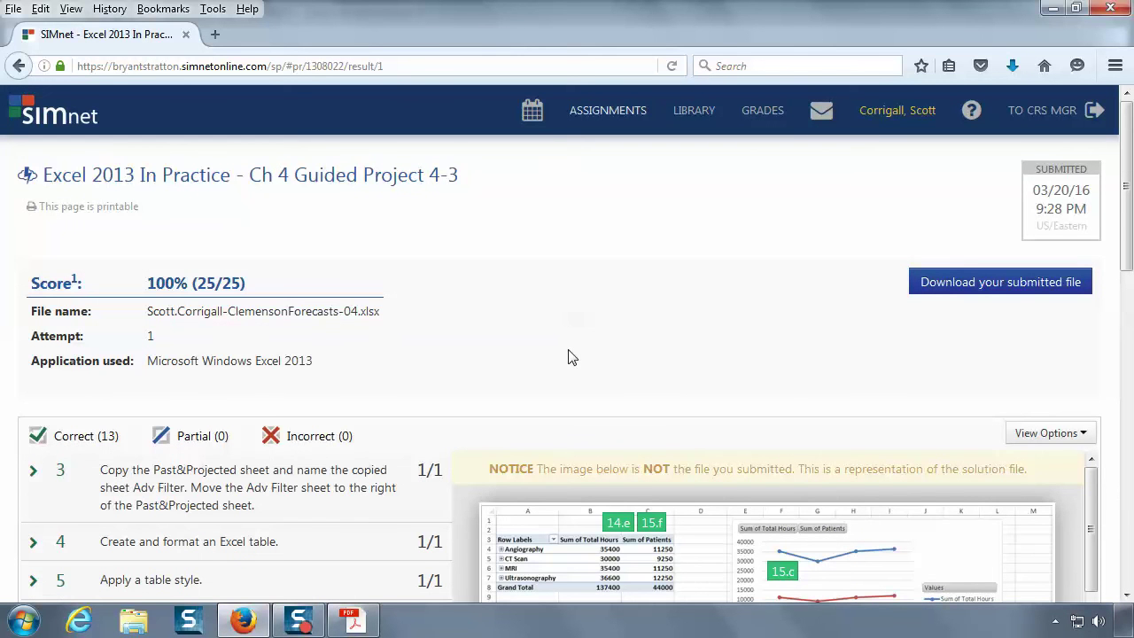
- Scroll through the results to check the 100% (25/25) score and graded steps 3-17
scroll(571, 357, "down", 4)
scroll(572, 356, "down", 2)
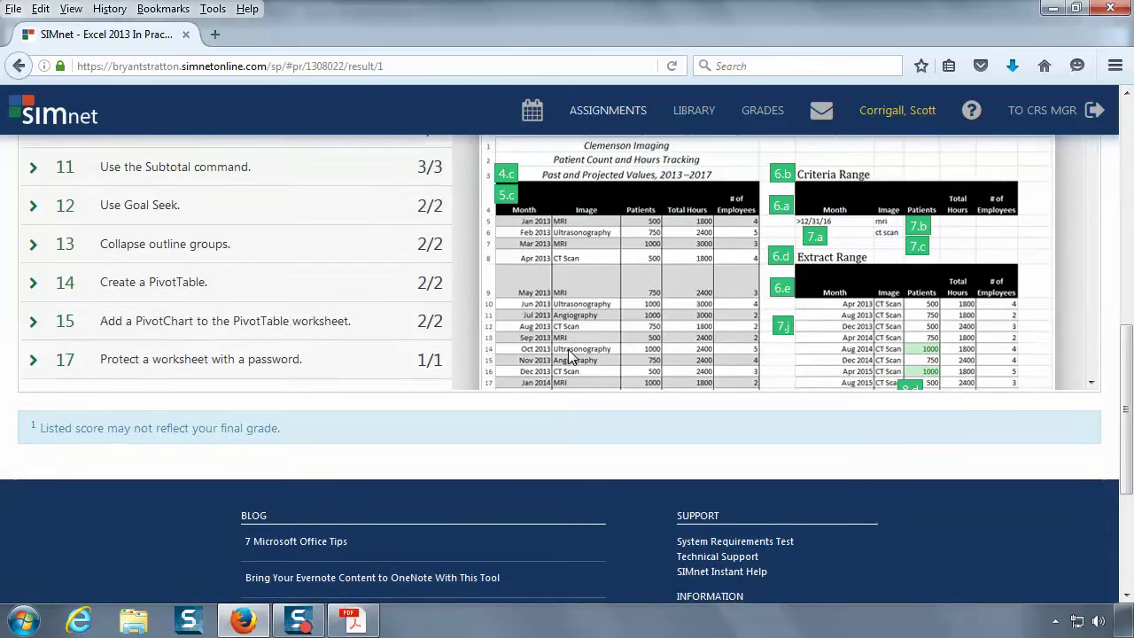
scroll(571, 357, "up", 4)
mouse_move(775, 379)
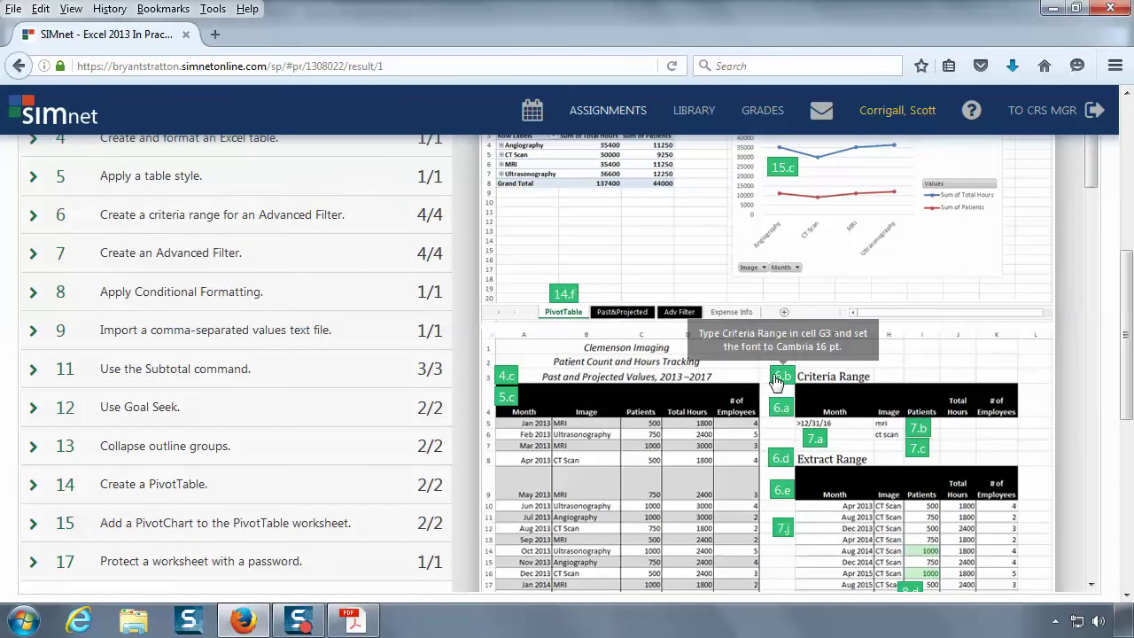
scroll(375, 369, "up", 4)
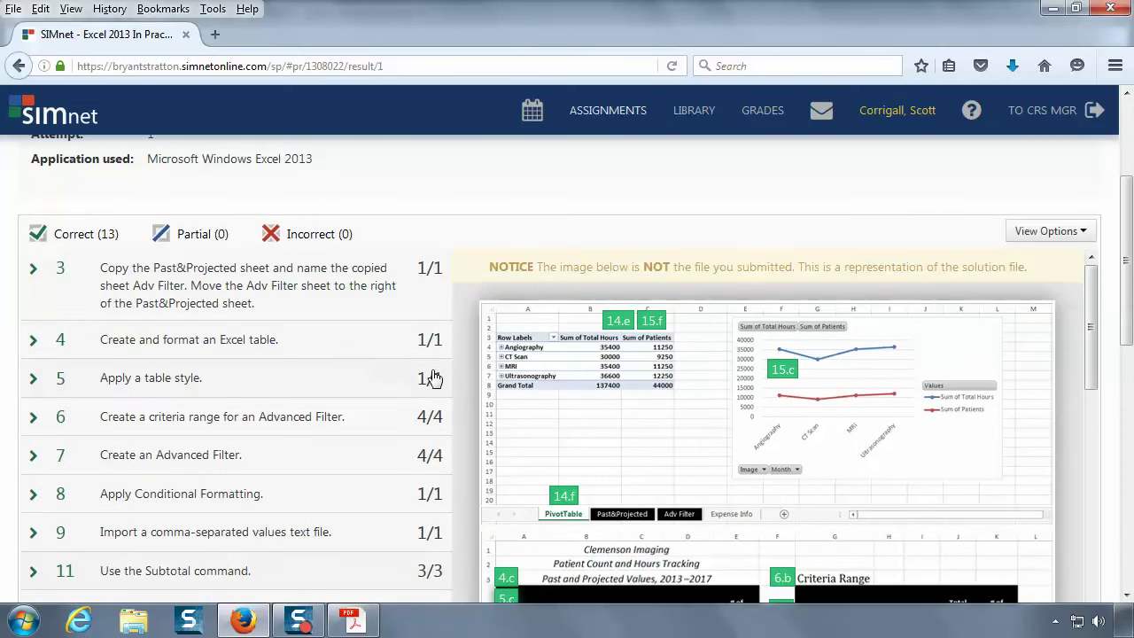
scroll(433, 378, "up", 2)
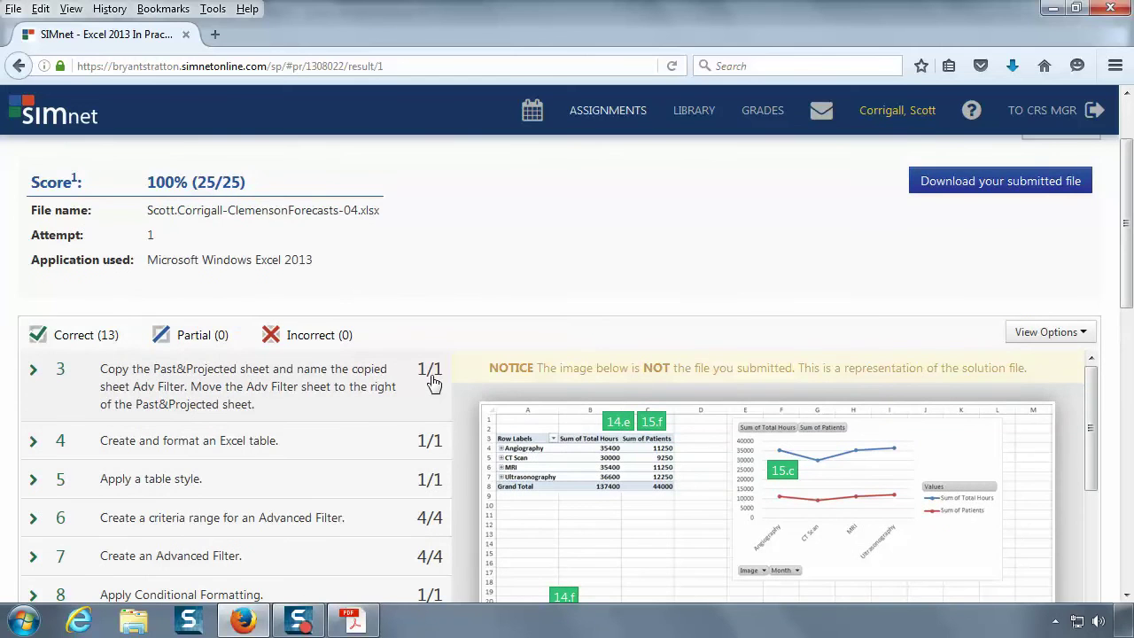